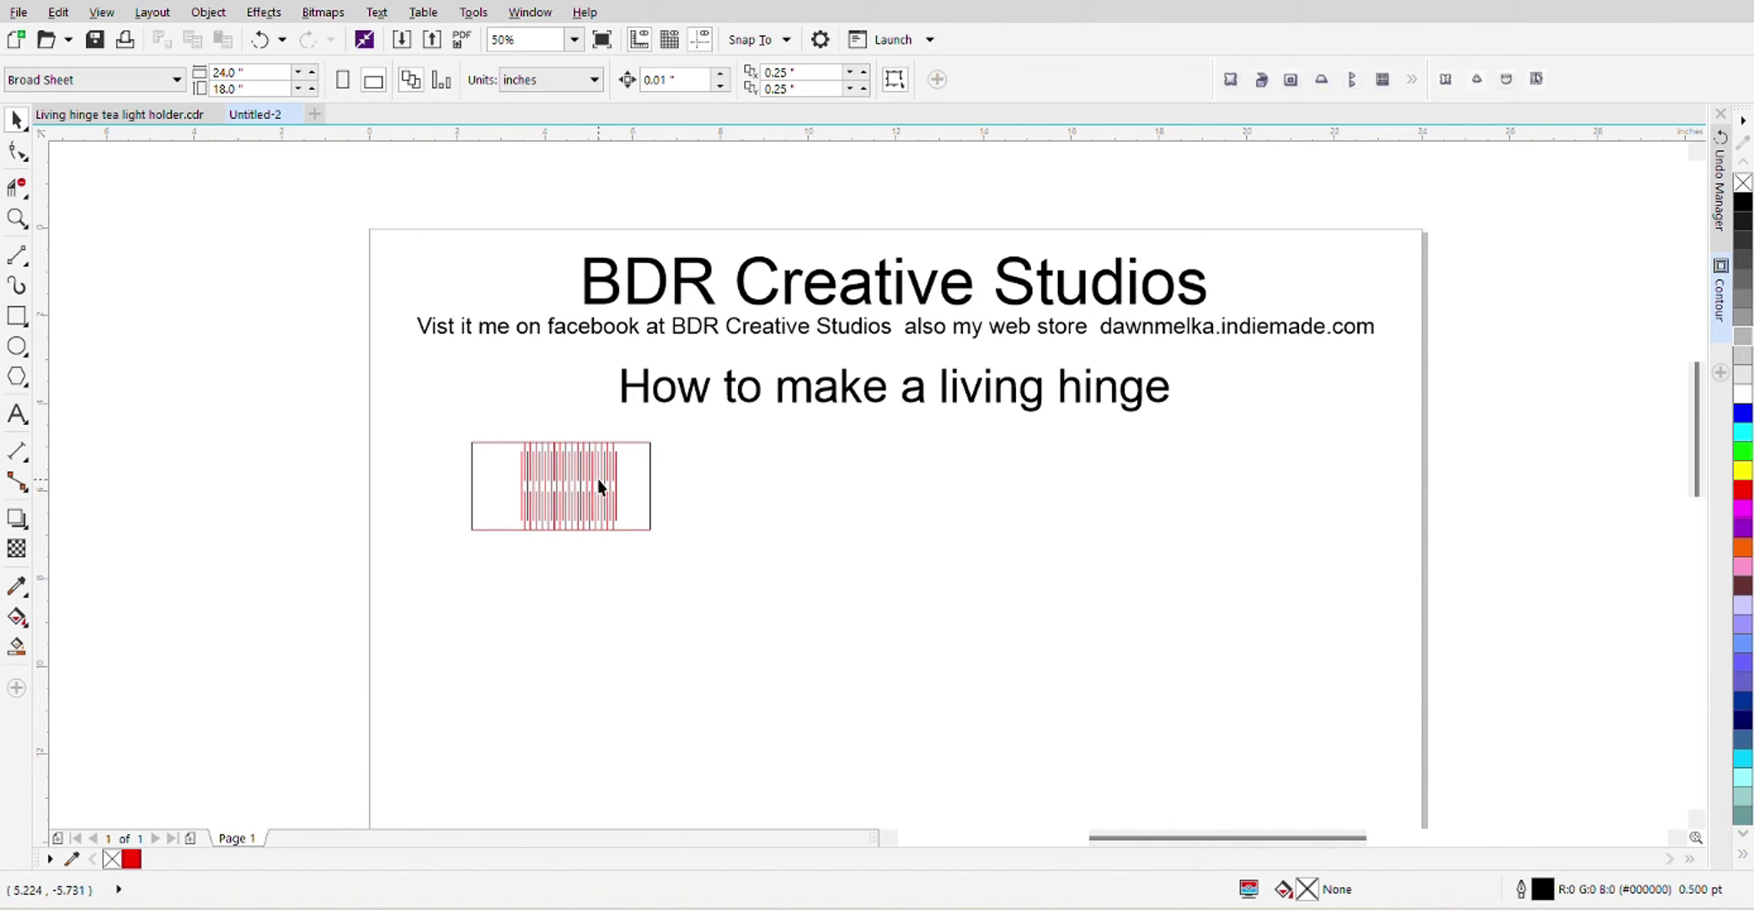
Draw a rectangle on the page below the title, beside the red hinge sample
{"action": "scroll", "coordinate": [599, 487], "scroll_direction": "up", "scroll_amount": 2}
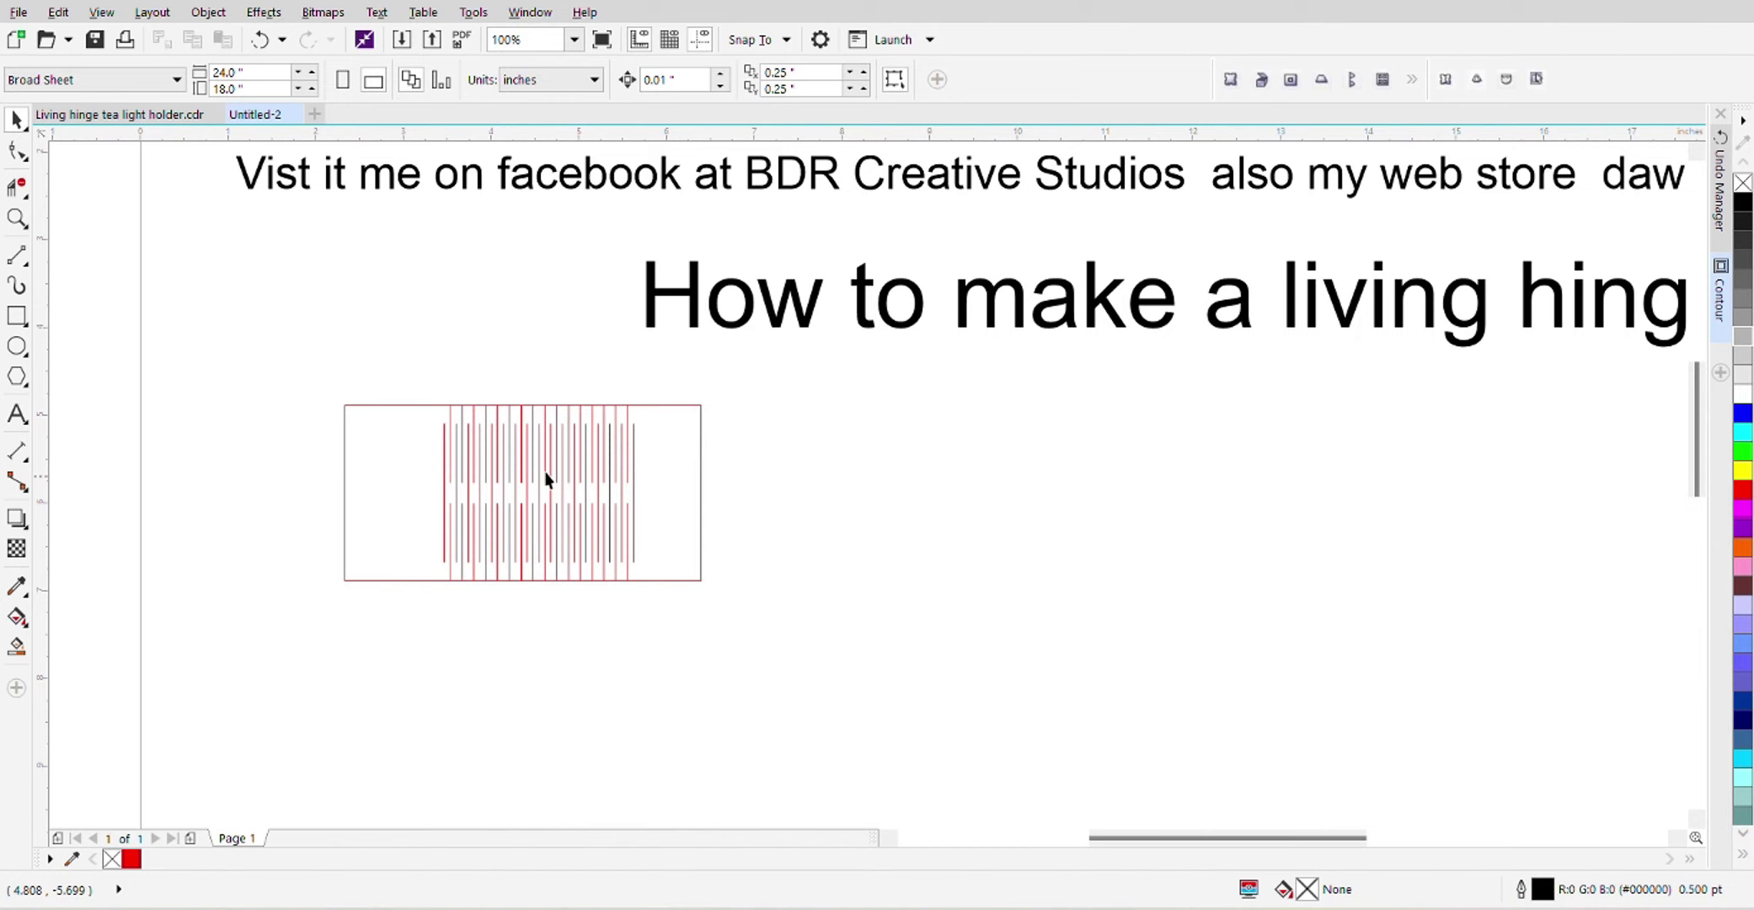
{"action": "scroll", "coordinate": [533, 470], "scroll_direction": "down", "scroll_amount": 2}
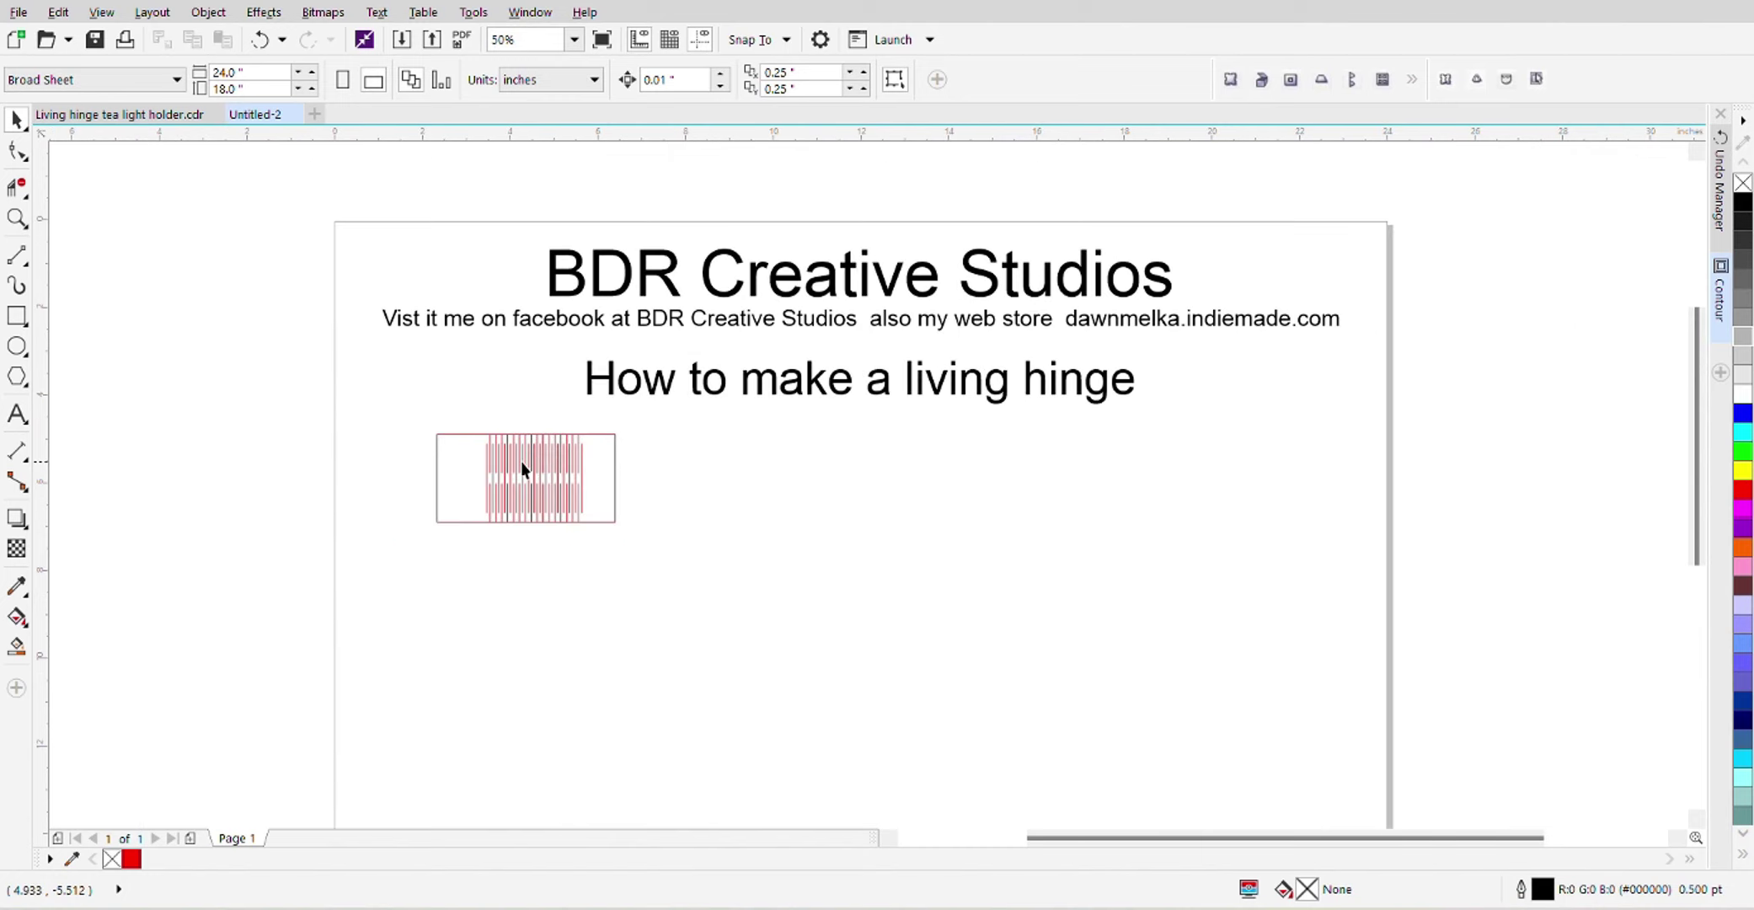
{"action": "left_click", "coordinate": [16, 318]}
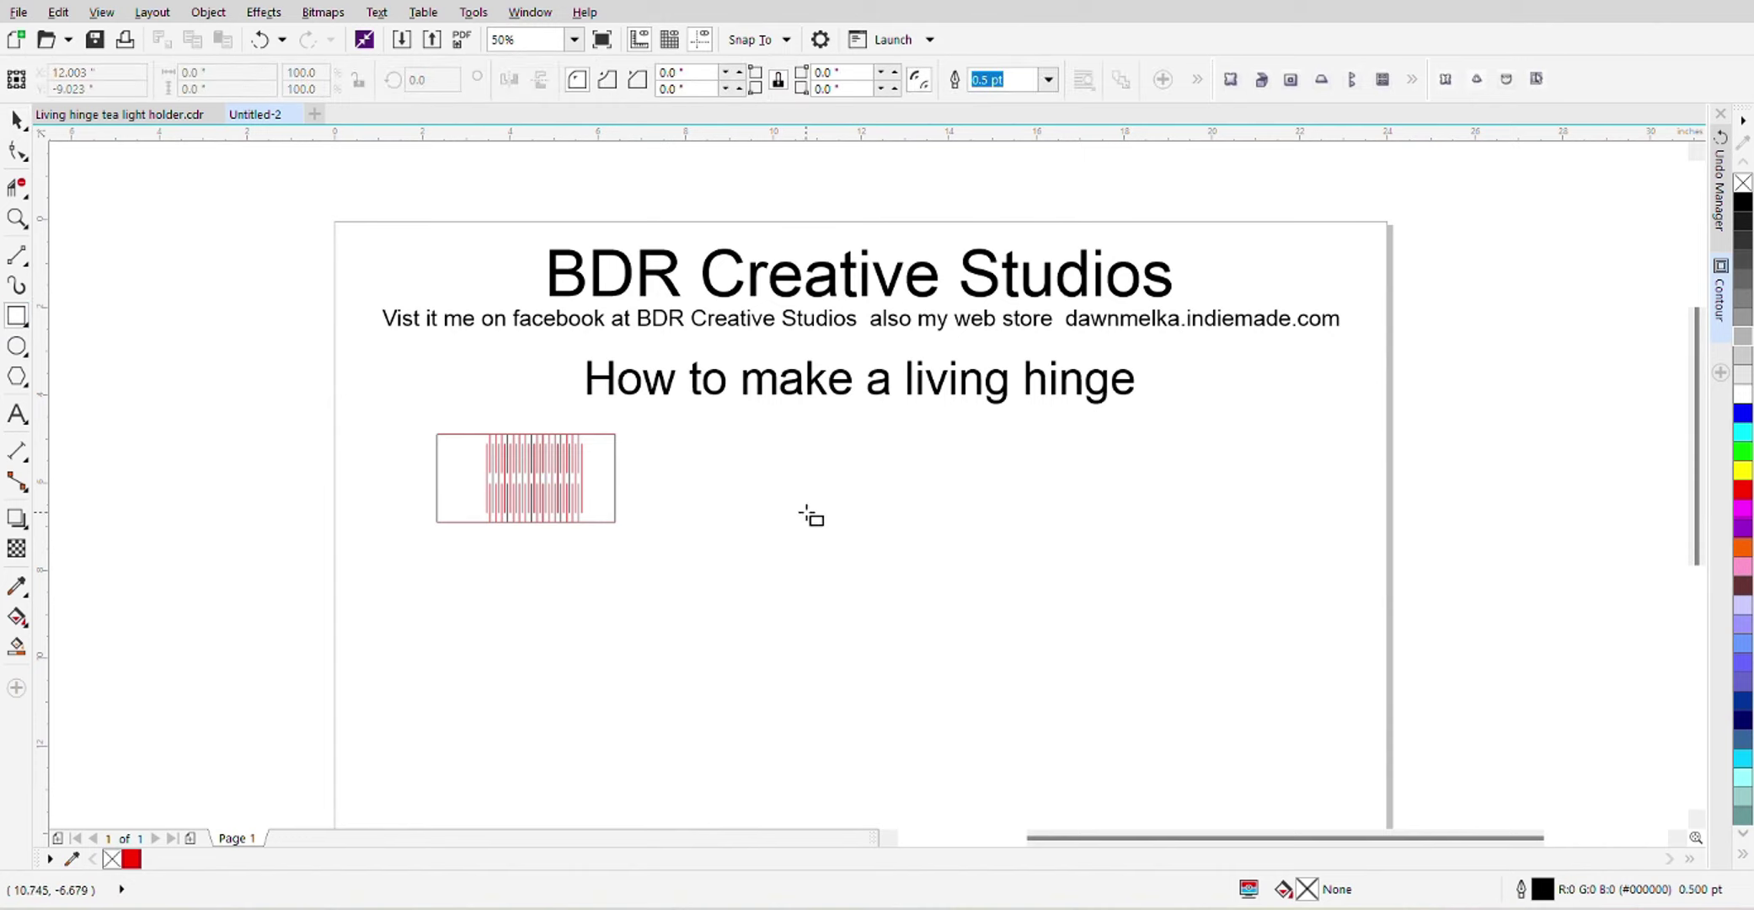
{"action": "left_click_drag", "start_coordinate": [764, 471], "coordinate": [973, 649]}
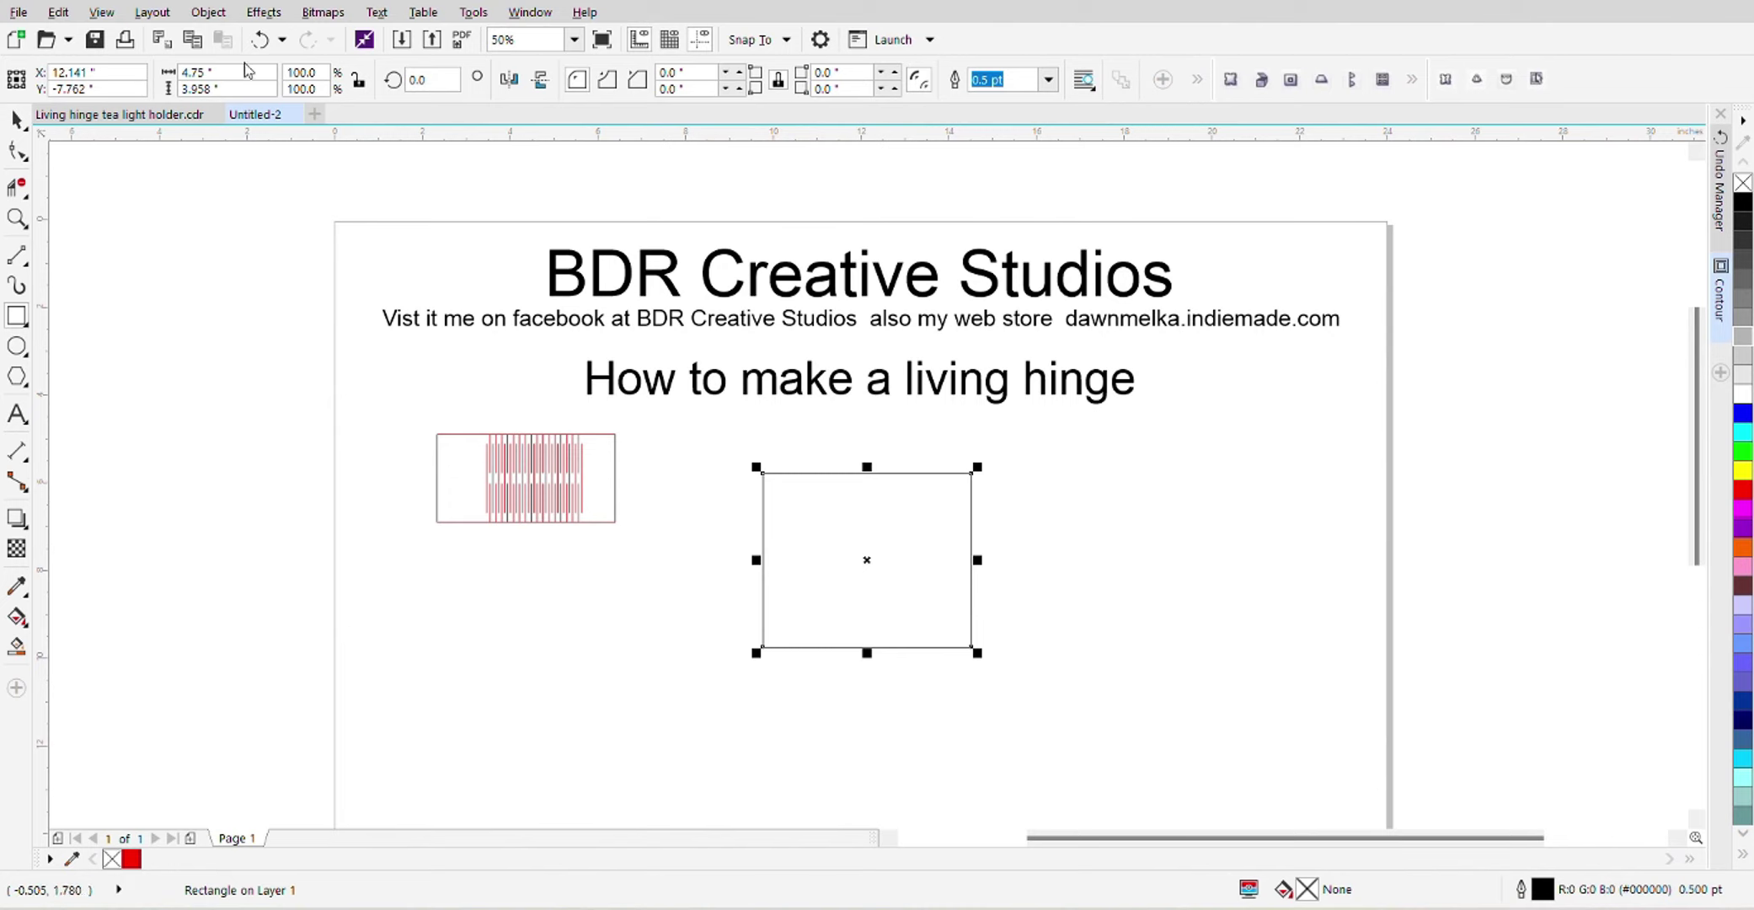
Size the rectangle to 2 inches wide by 2 inches tall
{"action": "left_click_drag", "start_coordinate": [212, 73], "coordinate": [157, 74]}
{"action": "type", "text": "2"}
{"action": "key", "text": "Tab"}
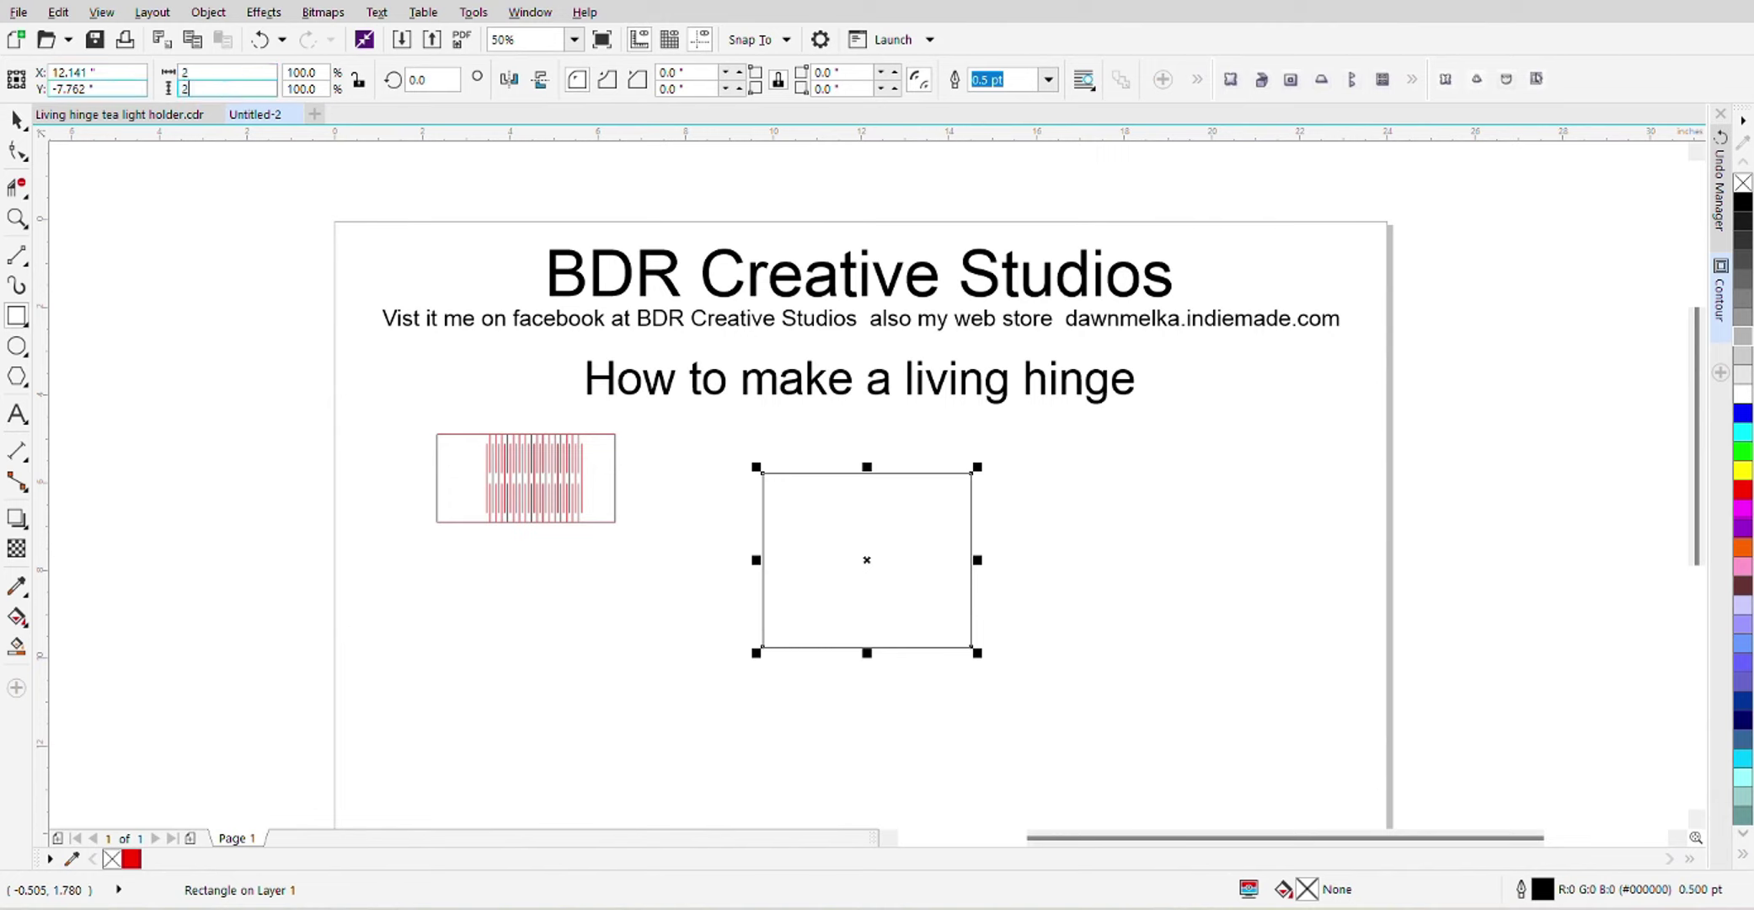
{"action": "type", "text": "2"}
{"action": "key", "text": "Return"}
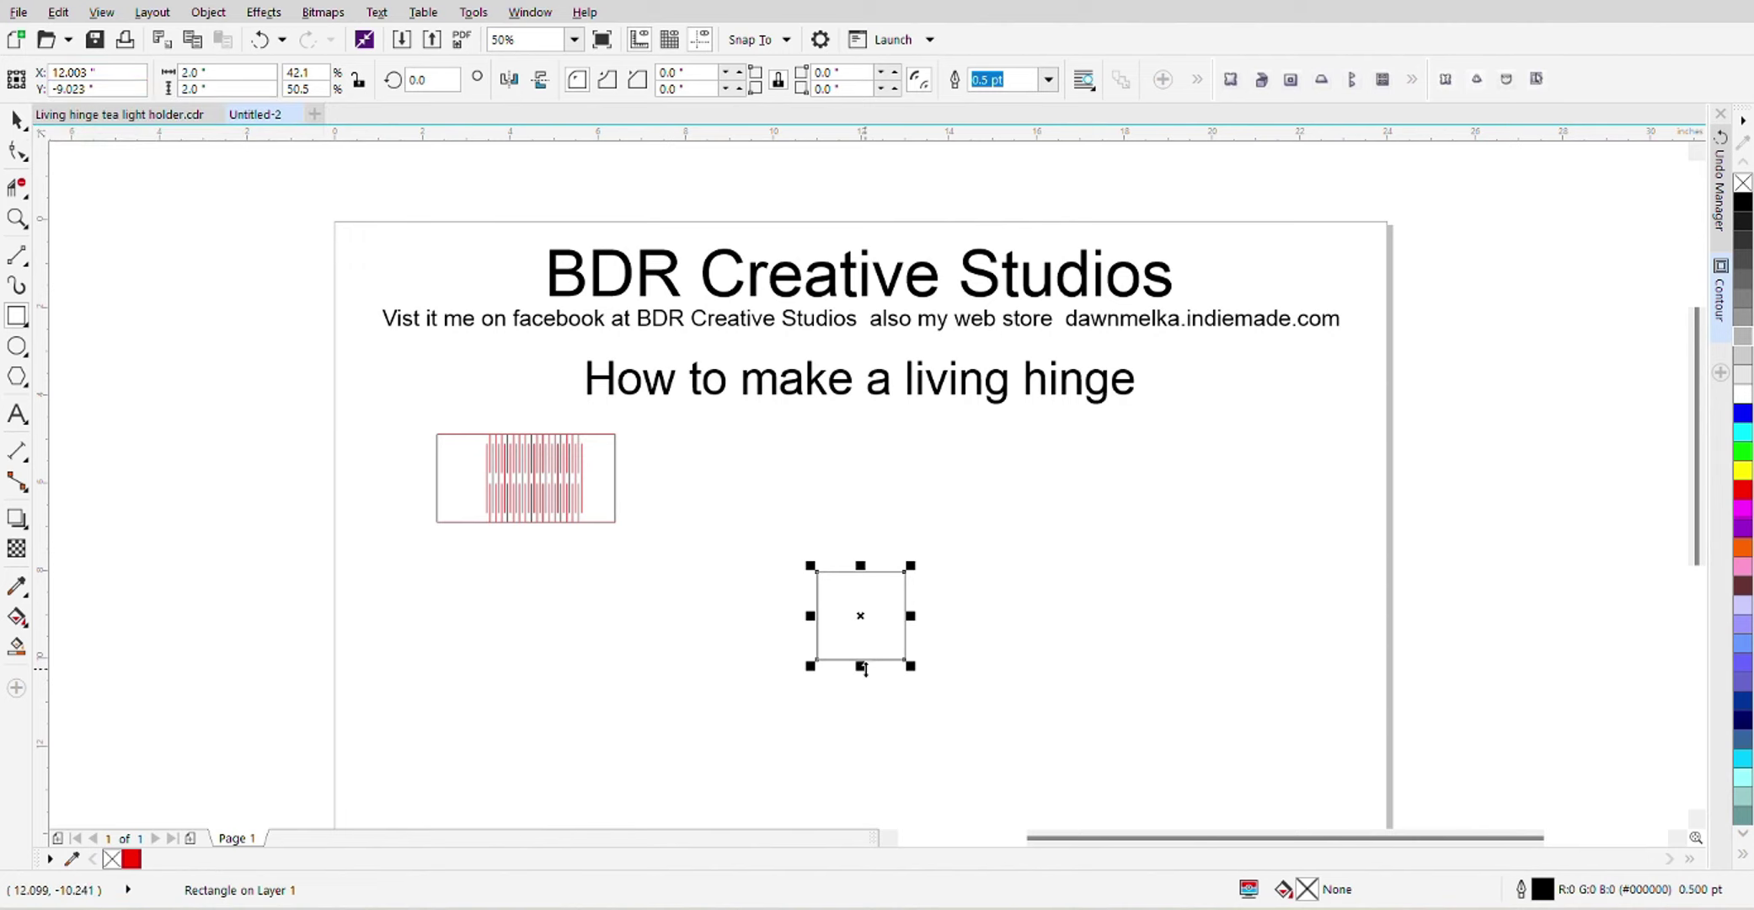
{"action": "scroll", "coordinate": [876, 659], "scroll_direction": "up", "scroll_amount": 2}
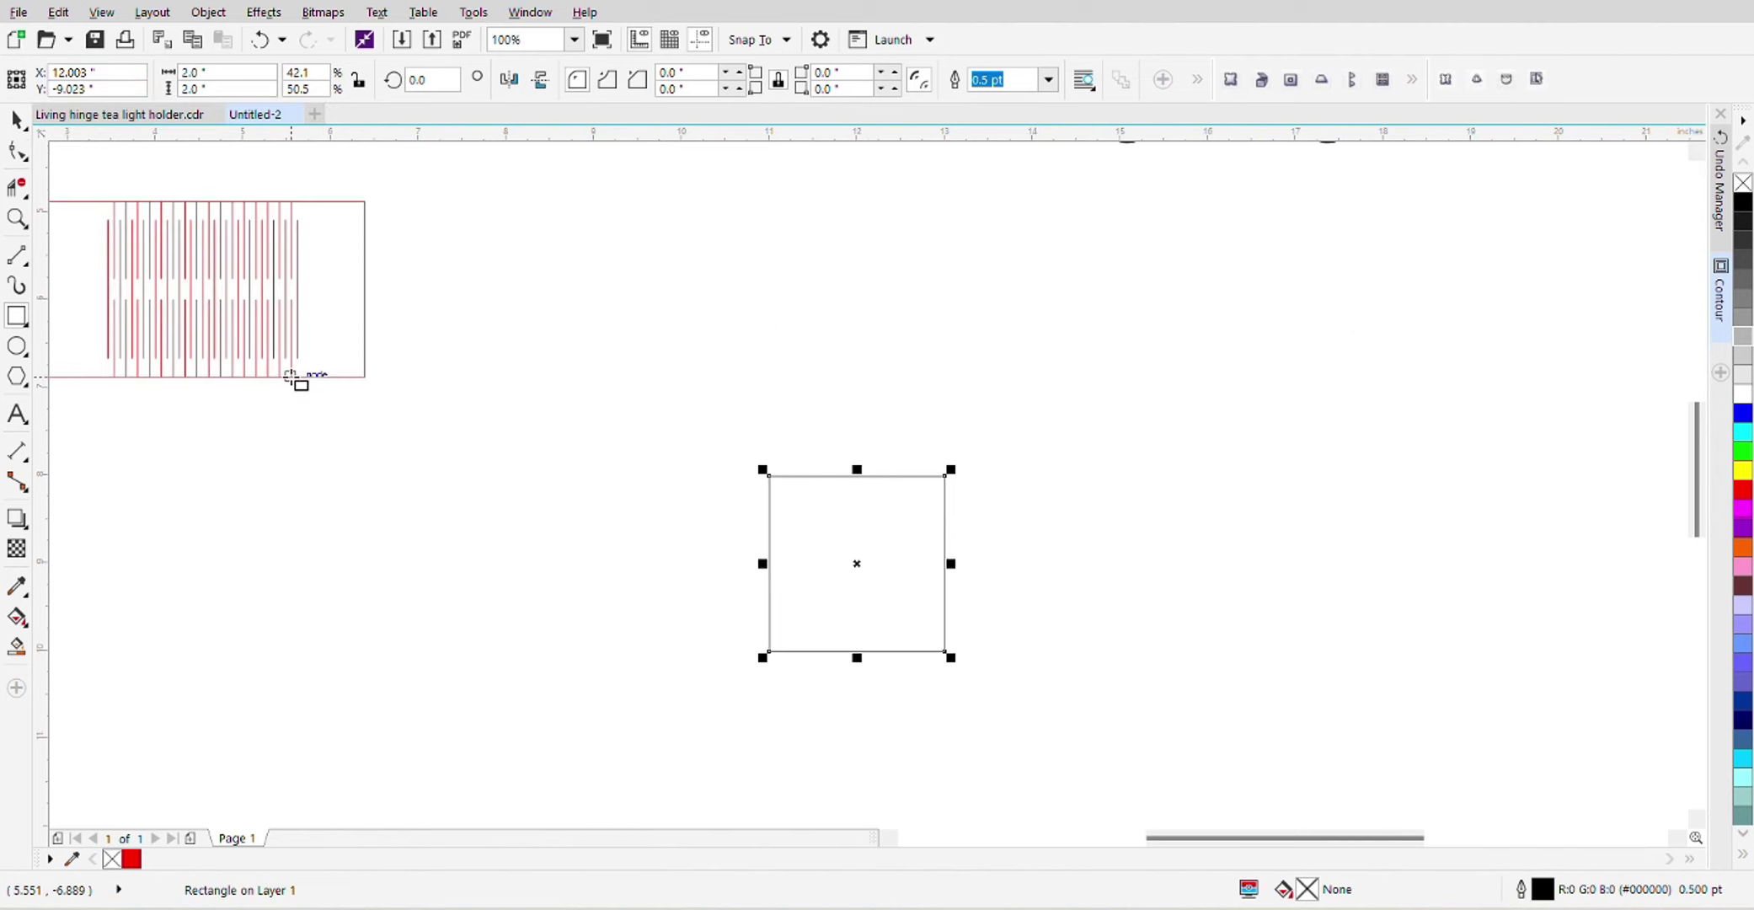
Draw a vertical line about 3.063 inches long down through the square's centre
{"action": "left_click", "coordinate": [16, 255]}
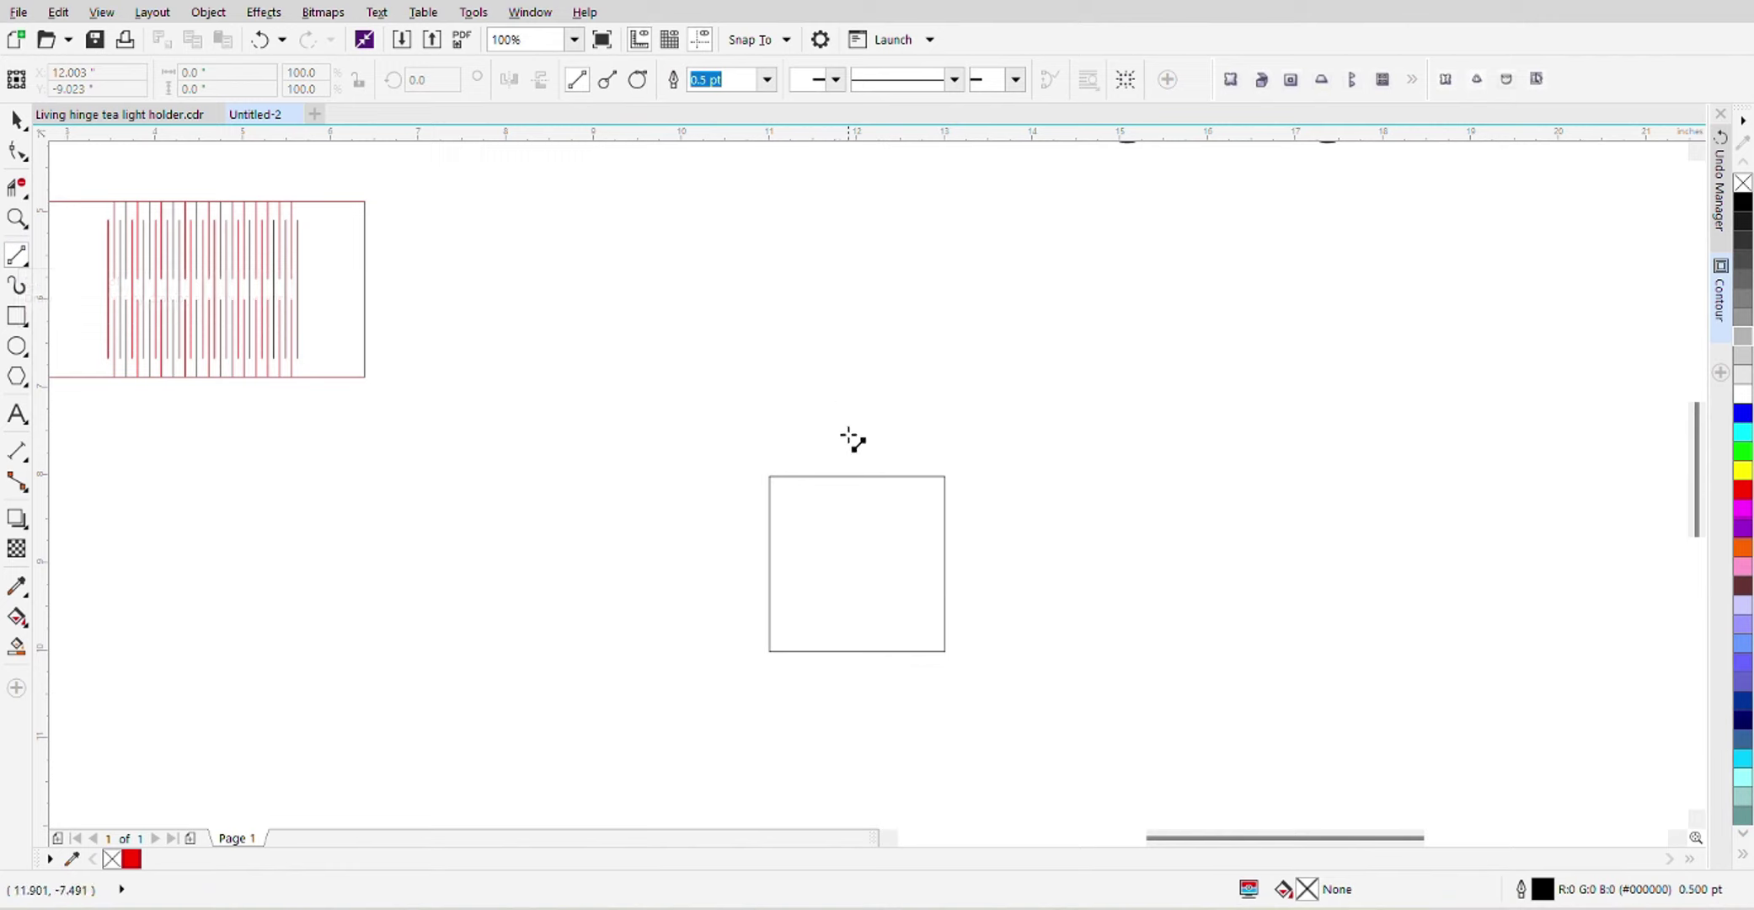
{"action": "left_click_drag", "start_coordinate": [848, 421], "coordinate": [858, 704]}
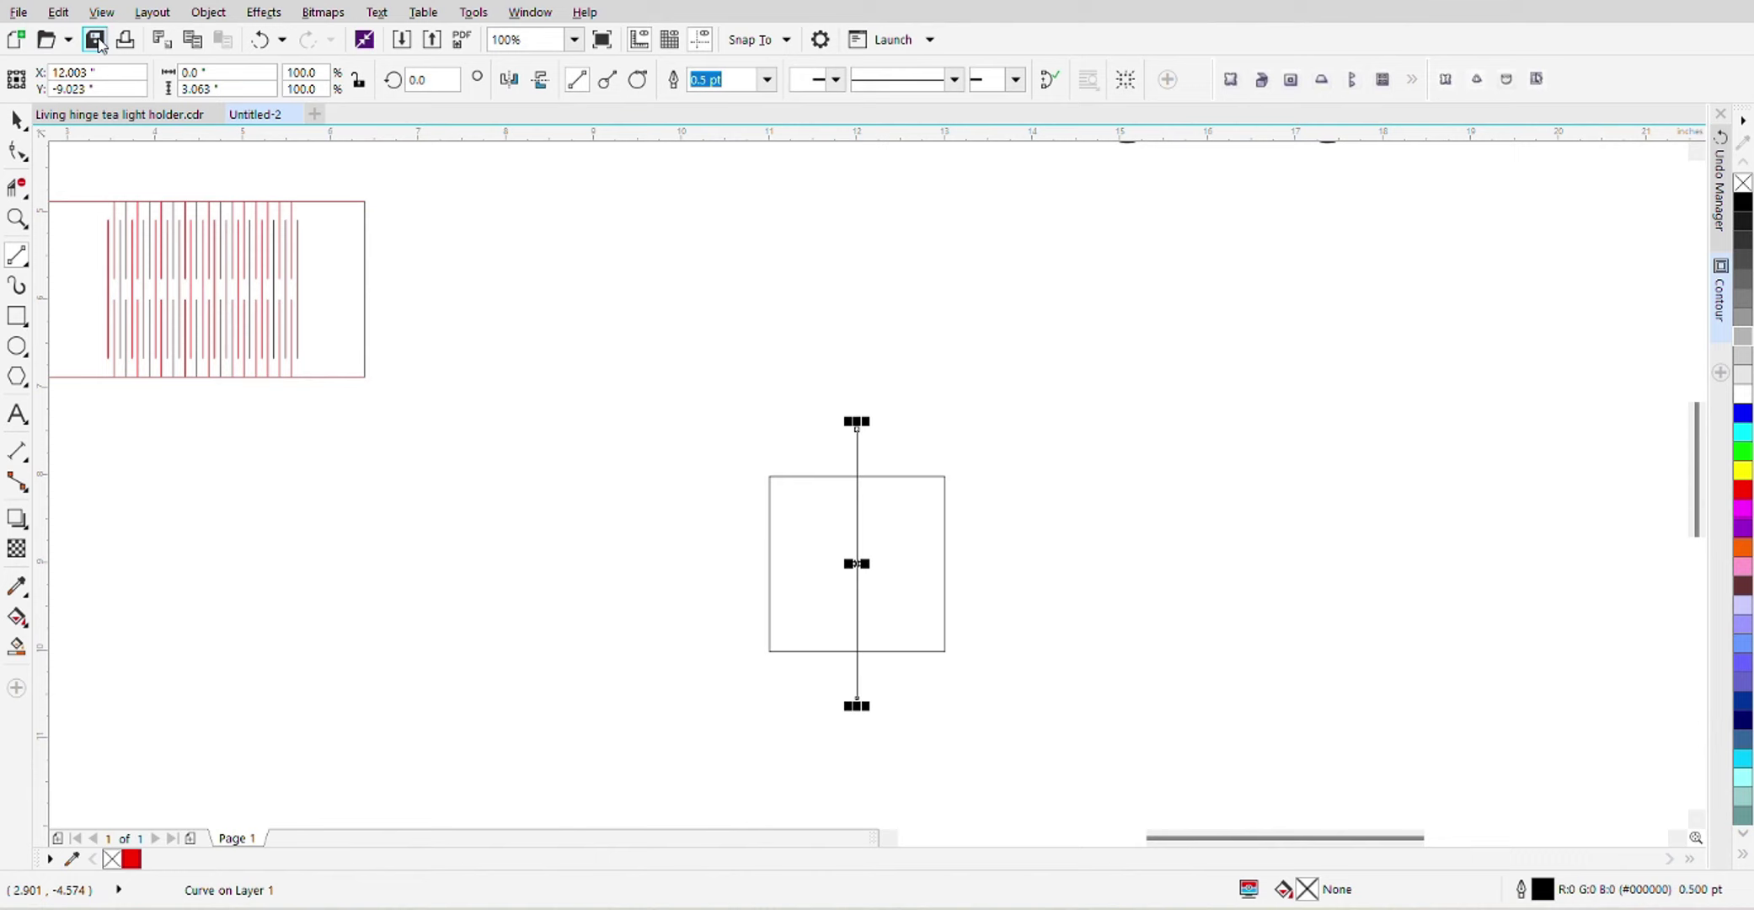
Copy the vertical line and paste a duplicate on top of it
{"action": "left_click", "coordinate": [54, 13]}
{"action": "left_click", "coordinate": [74, 161]}
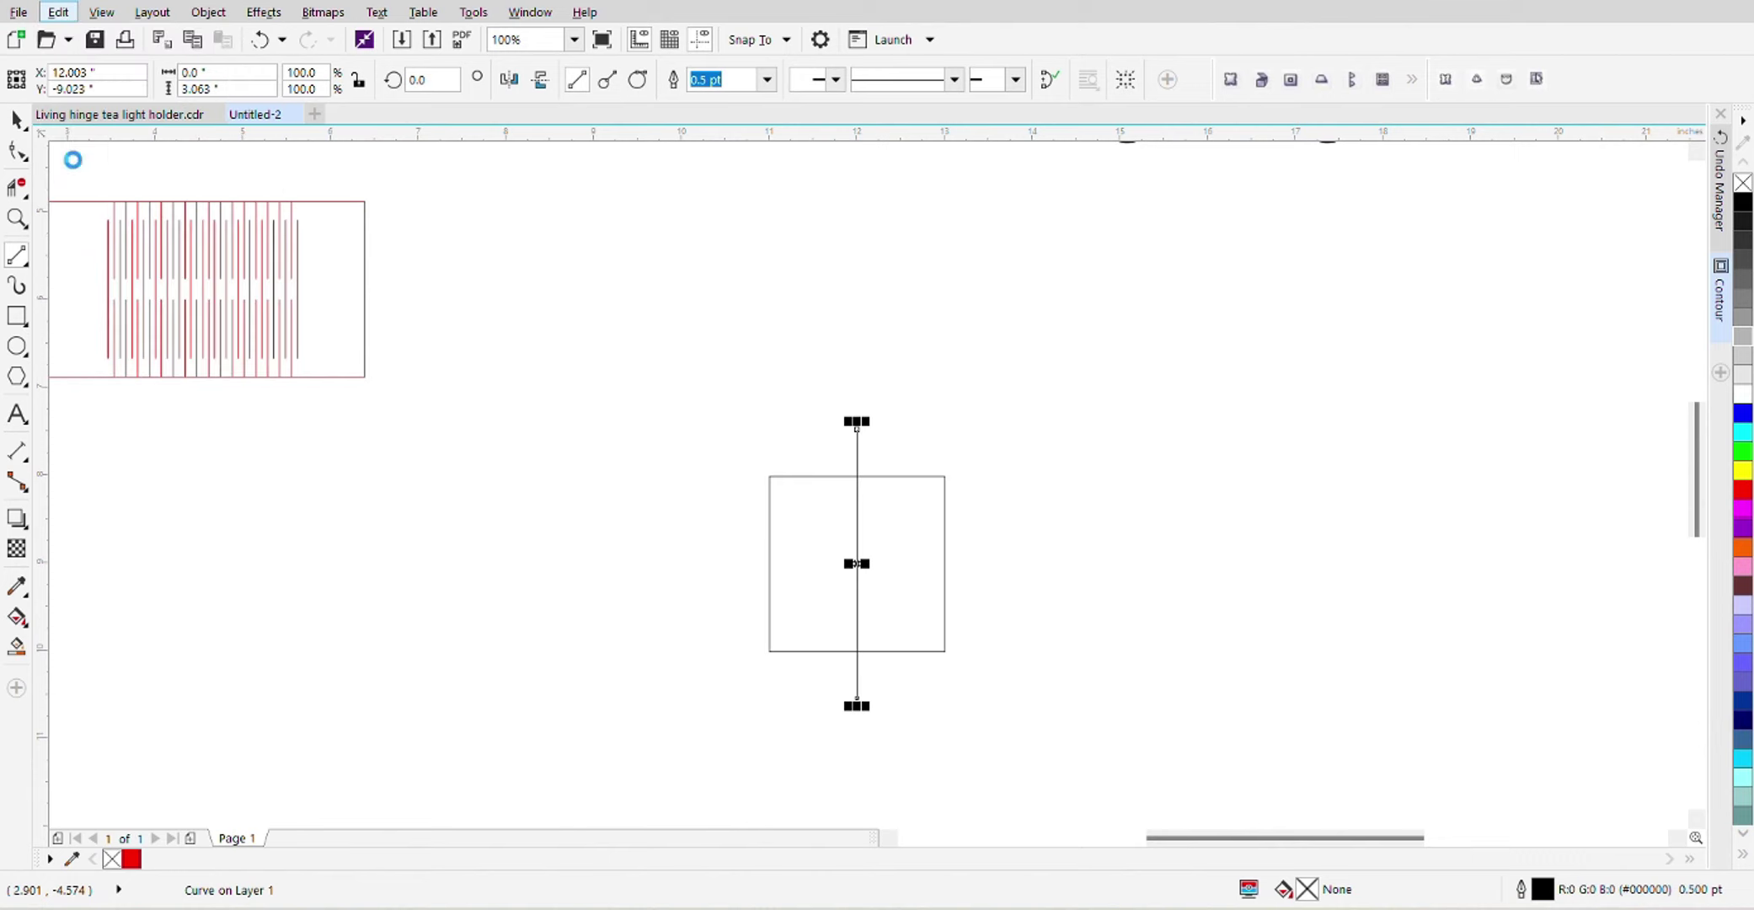
{"action": "right_click", "coordinate": [641, 322]}
{"action": "left_click", "coordinate": [683, 452]}
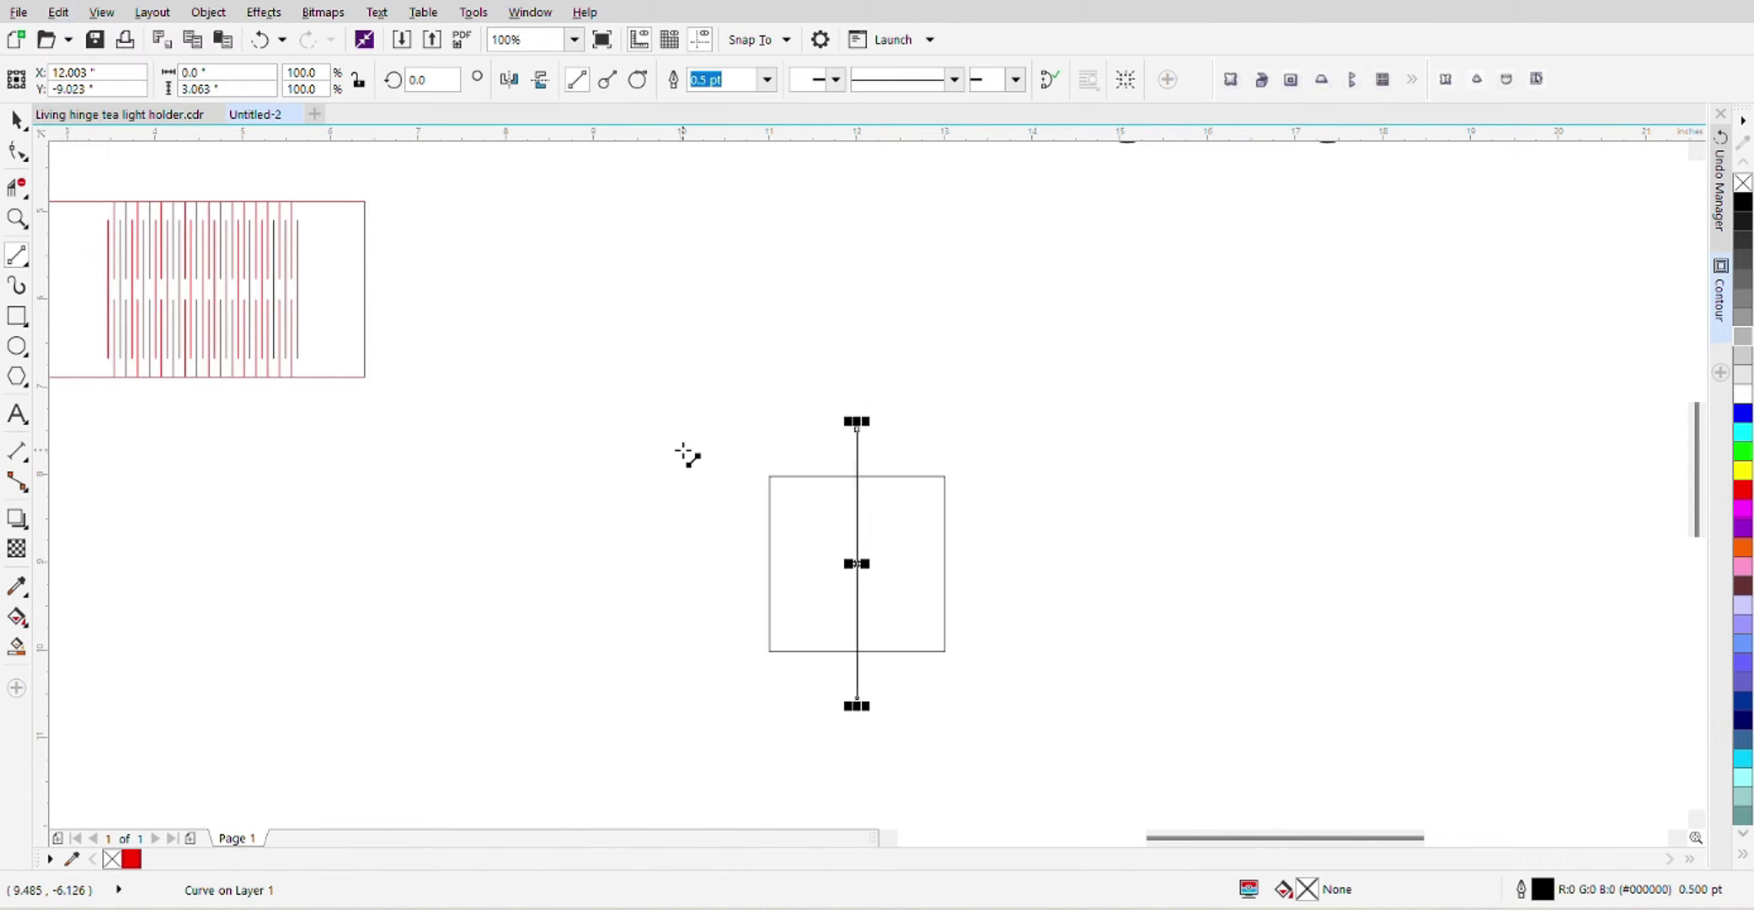
{"action": "left_click", "coordinate": [17, 119]}
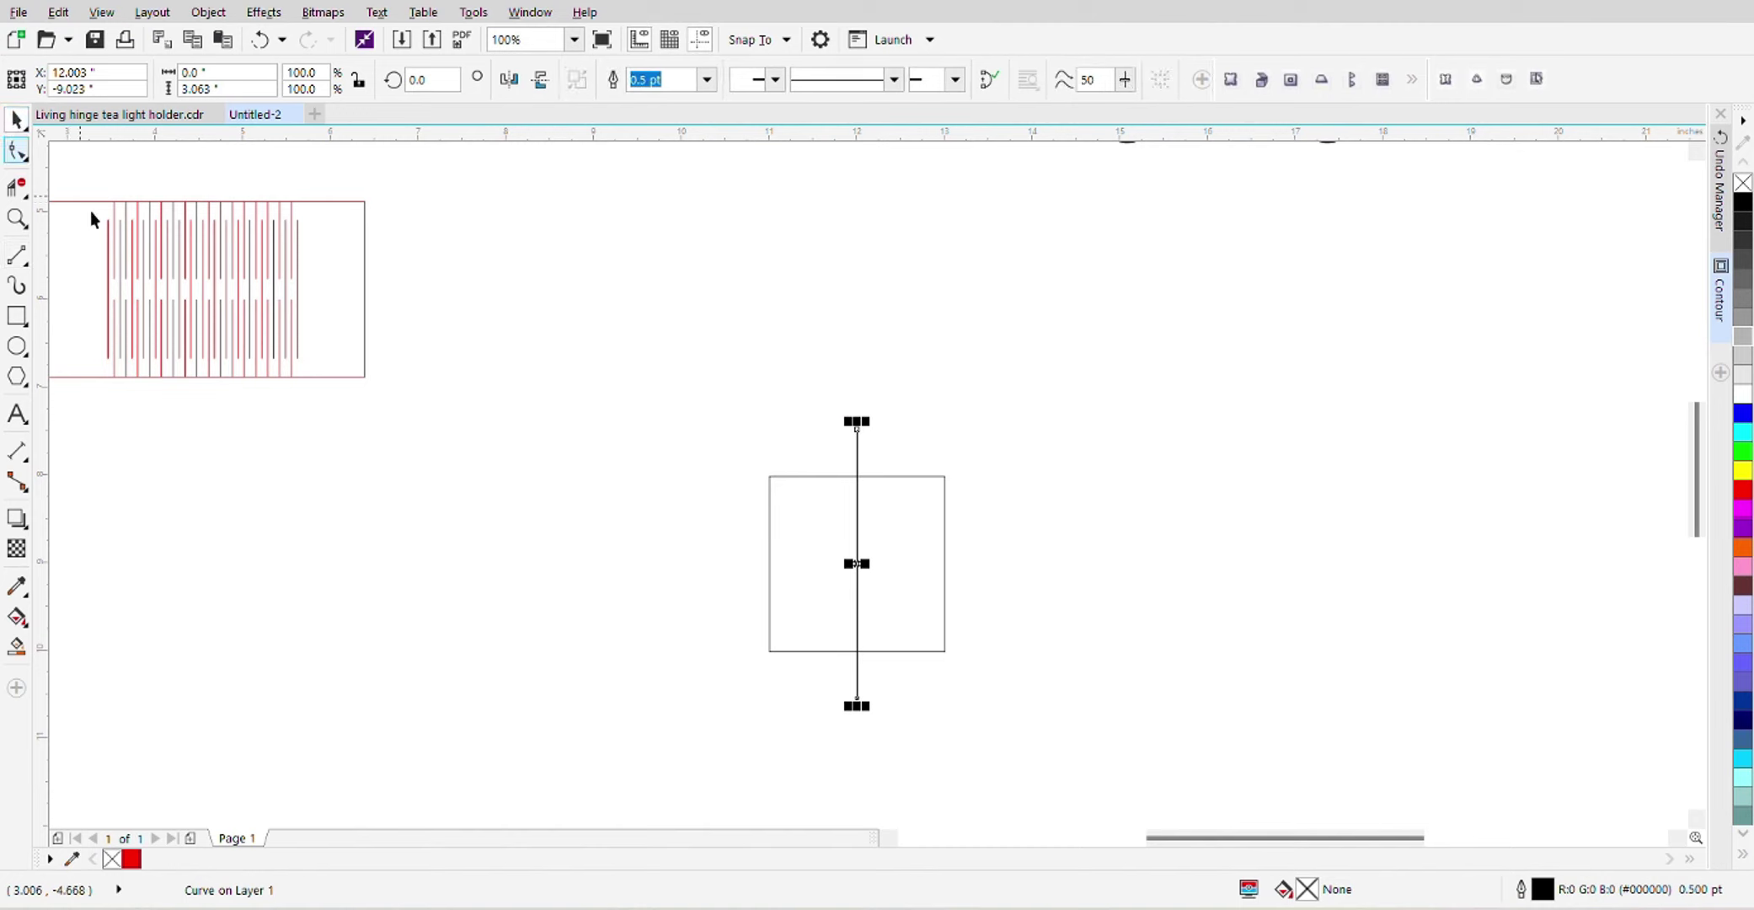
With nothing selected, start entering the new 0.14 inch nudge distance
{"action": "scroll", "coordinate": [164, 344], "scroll_direction": "up", "scroll_amount": 1}
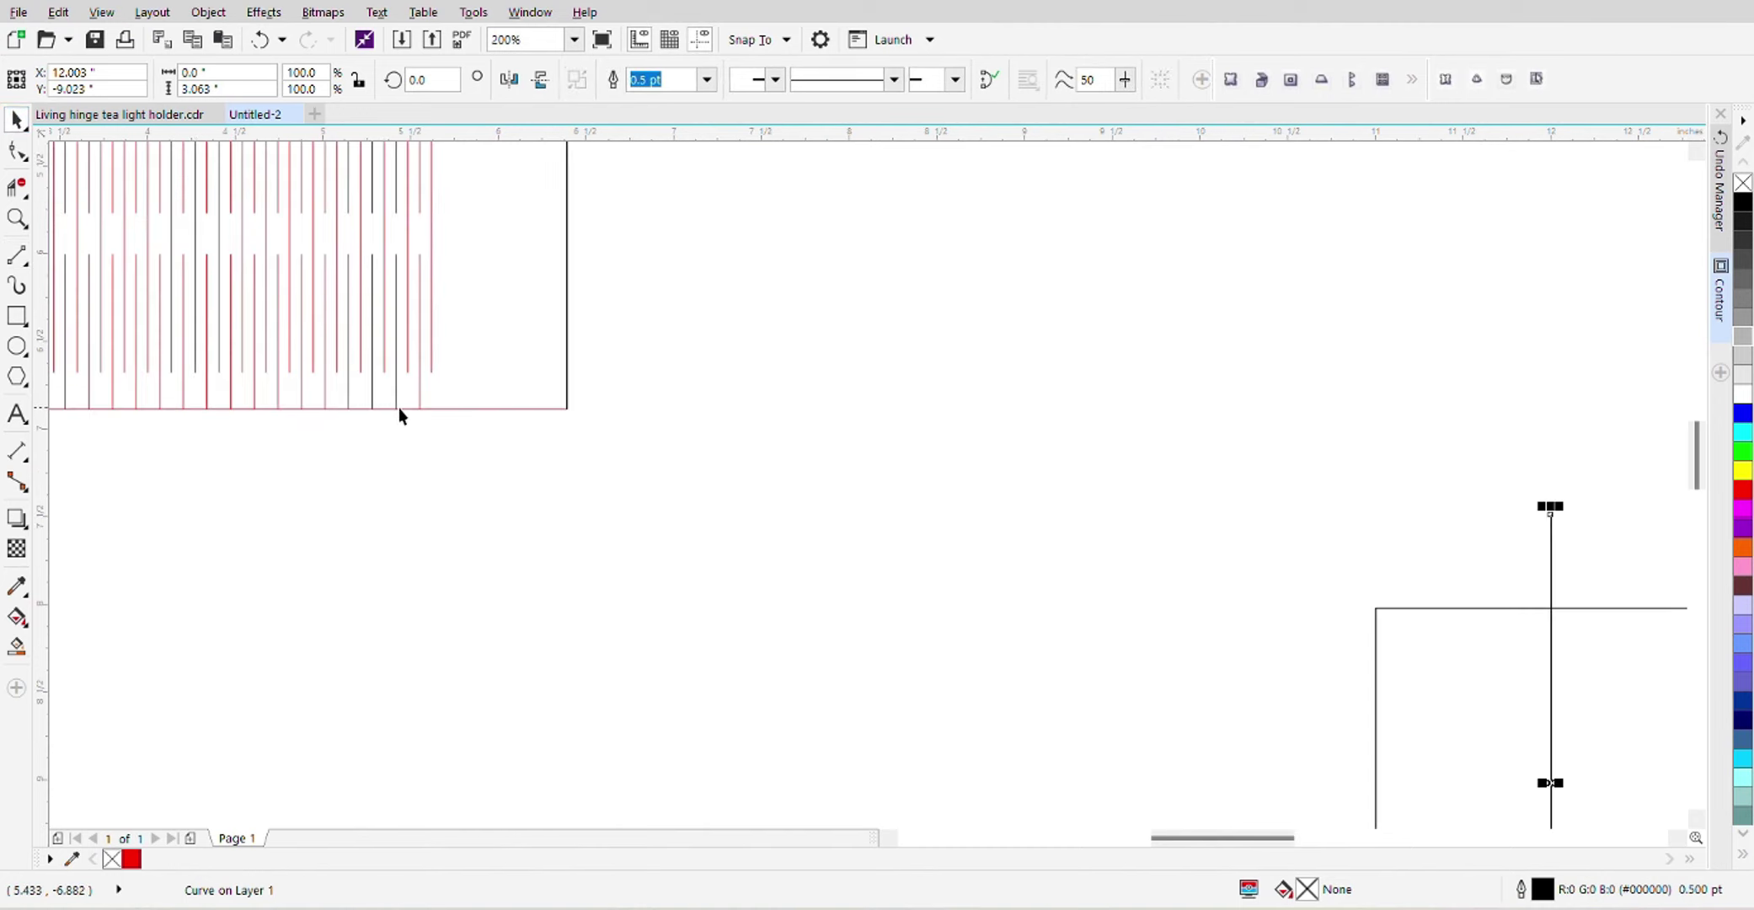
{"action": "scroll", "coordinate": [354, 413], "scroll_direction": "down", "scroll_amount": 1}
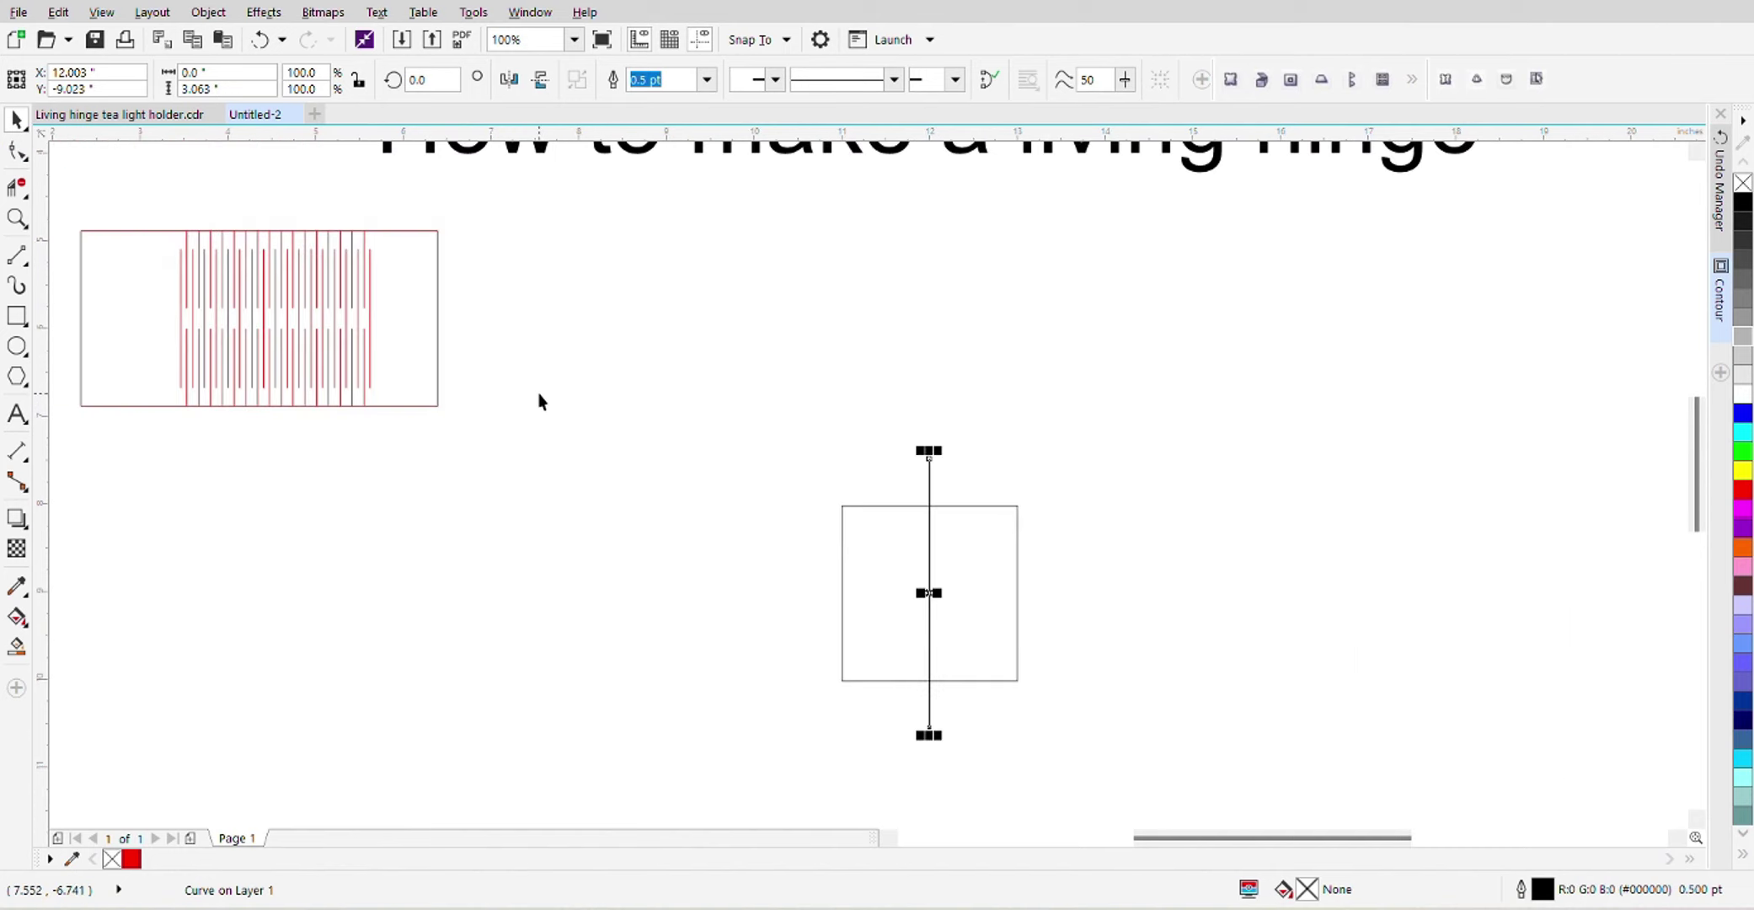
{"action": "left_click", "coordinate": [587, 360]}
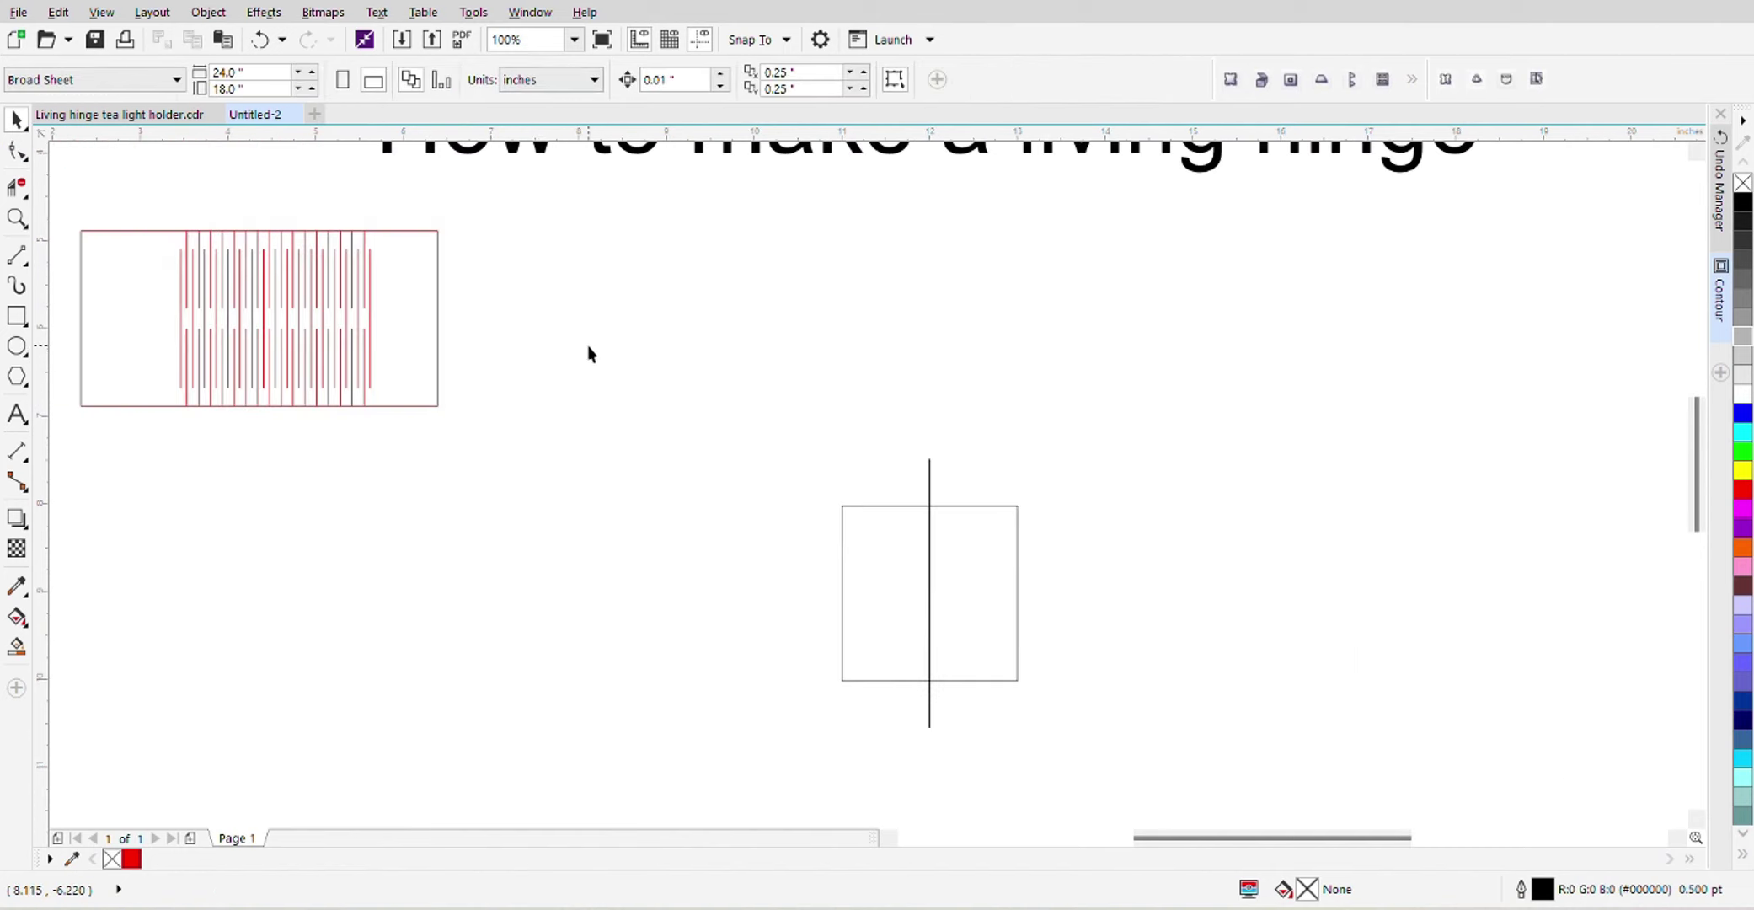
{"action": "left_click", "coordinate": [684, 81]}
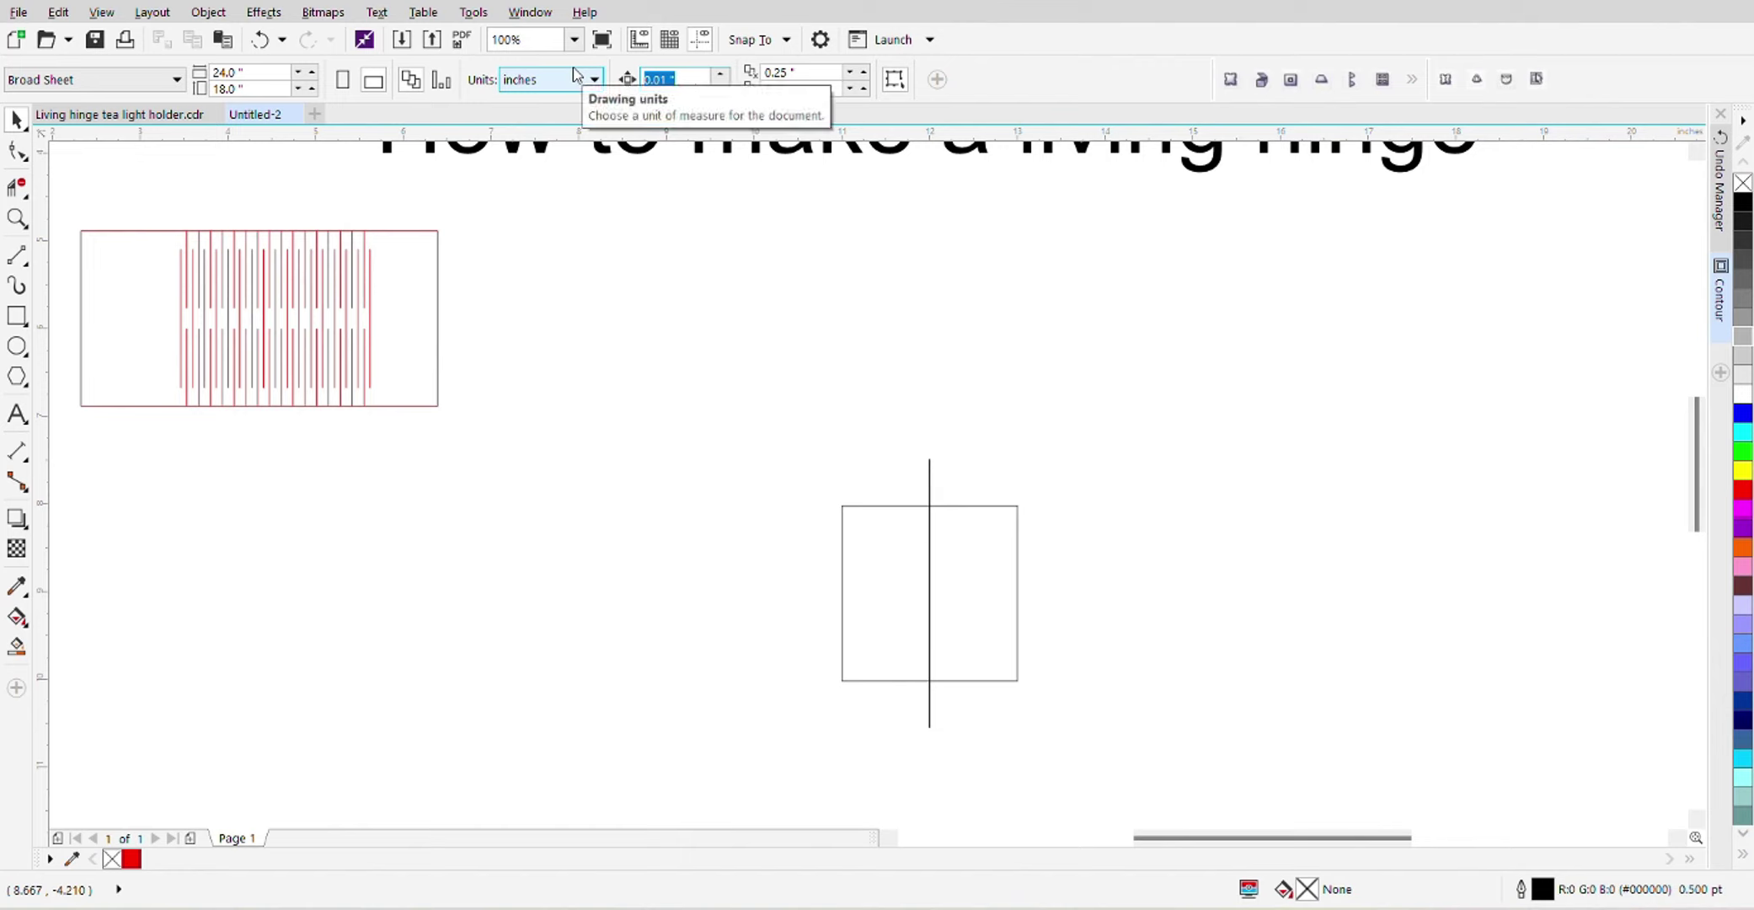
{"action": "type", "text": ".14"}
{"action": "scroll", "coordinate": [948, 556], "scroll_direction": "up", "scroll_amount": 2}
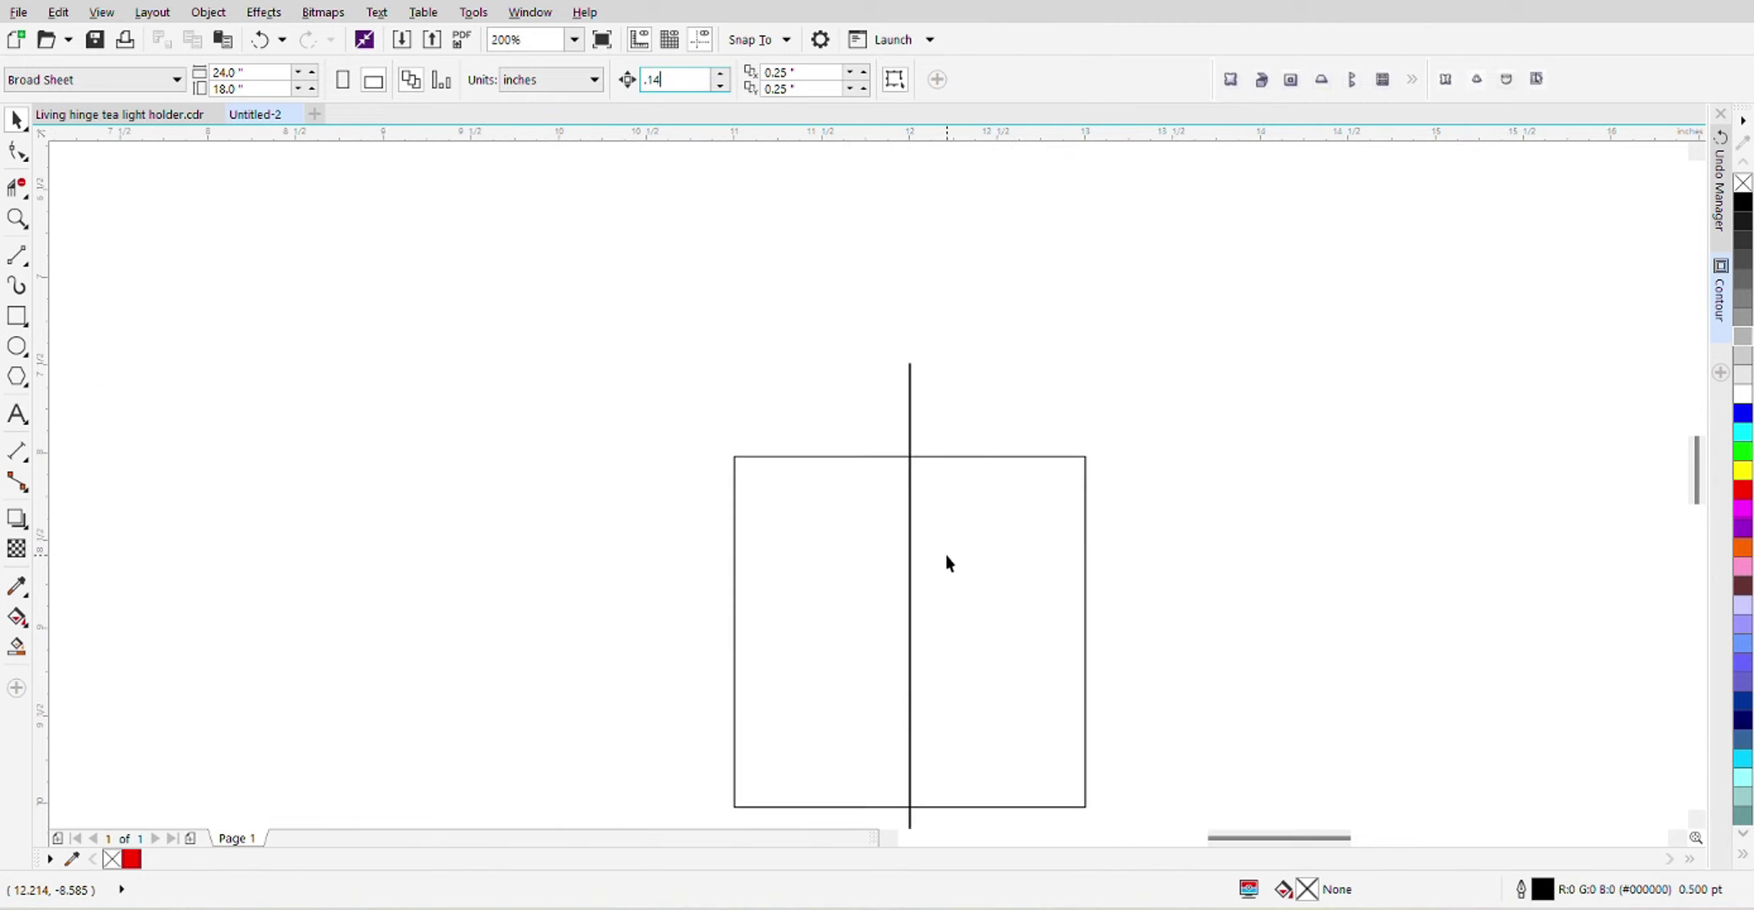
Finish the 0.14 nudge distance, then paste line copies and nudge each 0.14 inch right
{"action": "type", "text": "14"}
{"action": "left_click", "coordinate": [909, 438]}
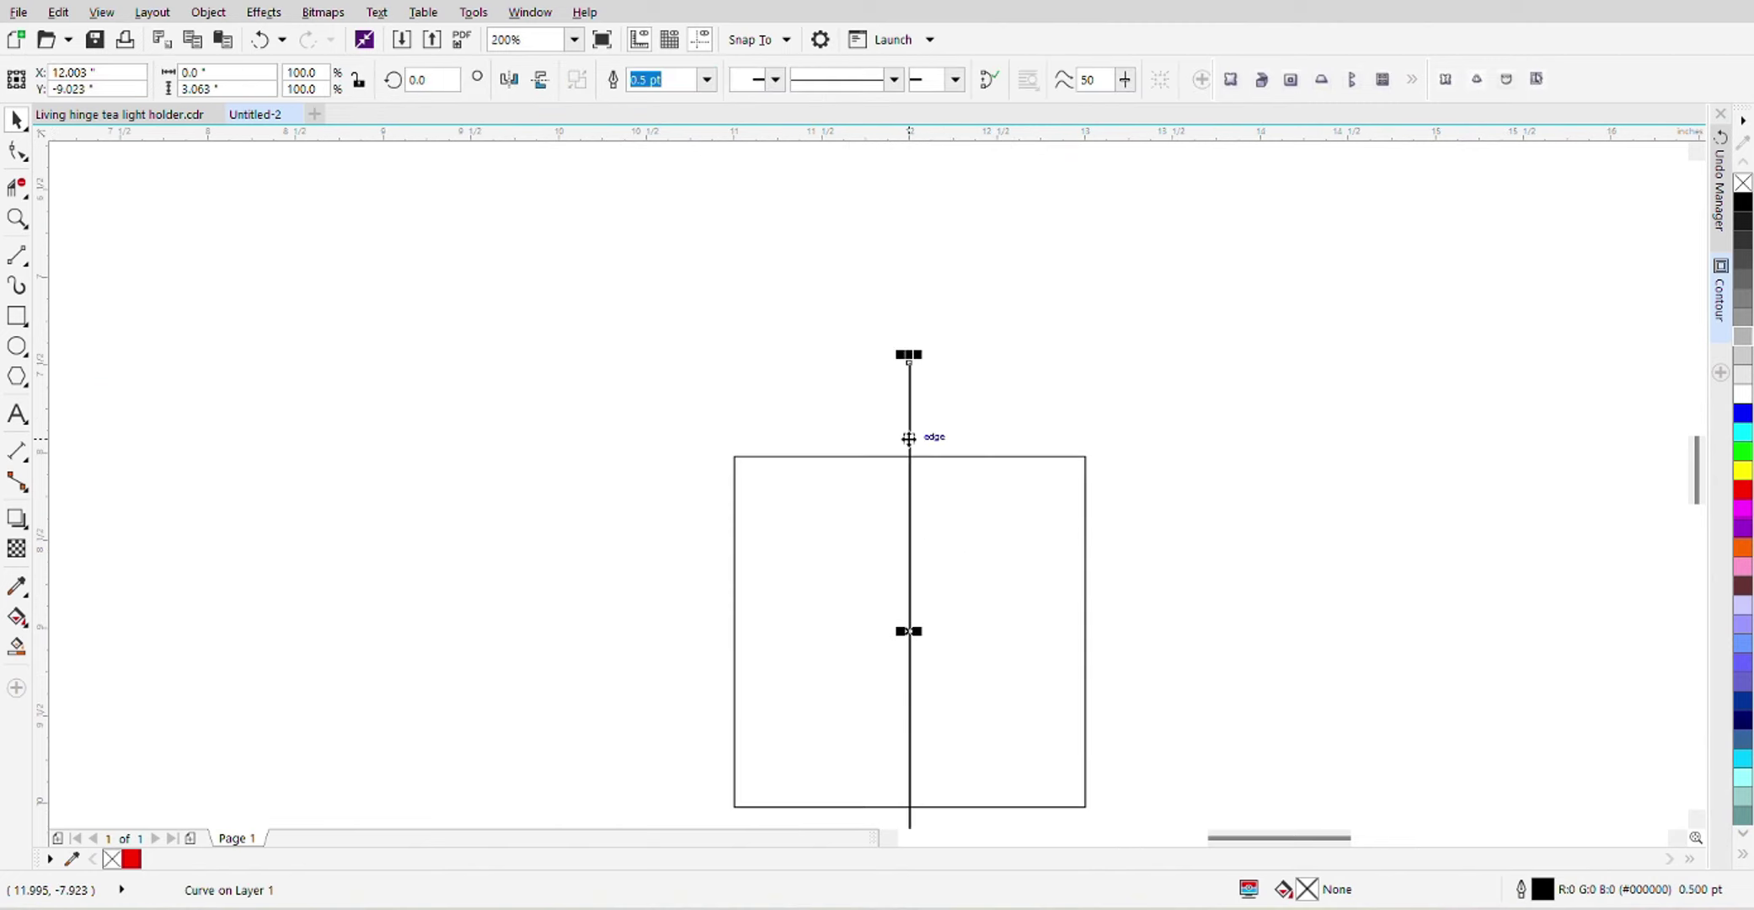
{"action": "key", "text": "ctrl+c"}
{"action": "key", "text": "ctrl+v"}
{"action": "key", "text": "Right"}
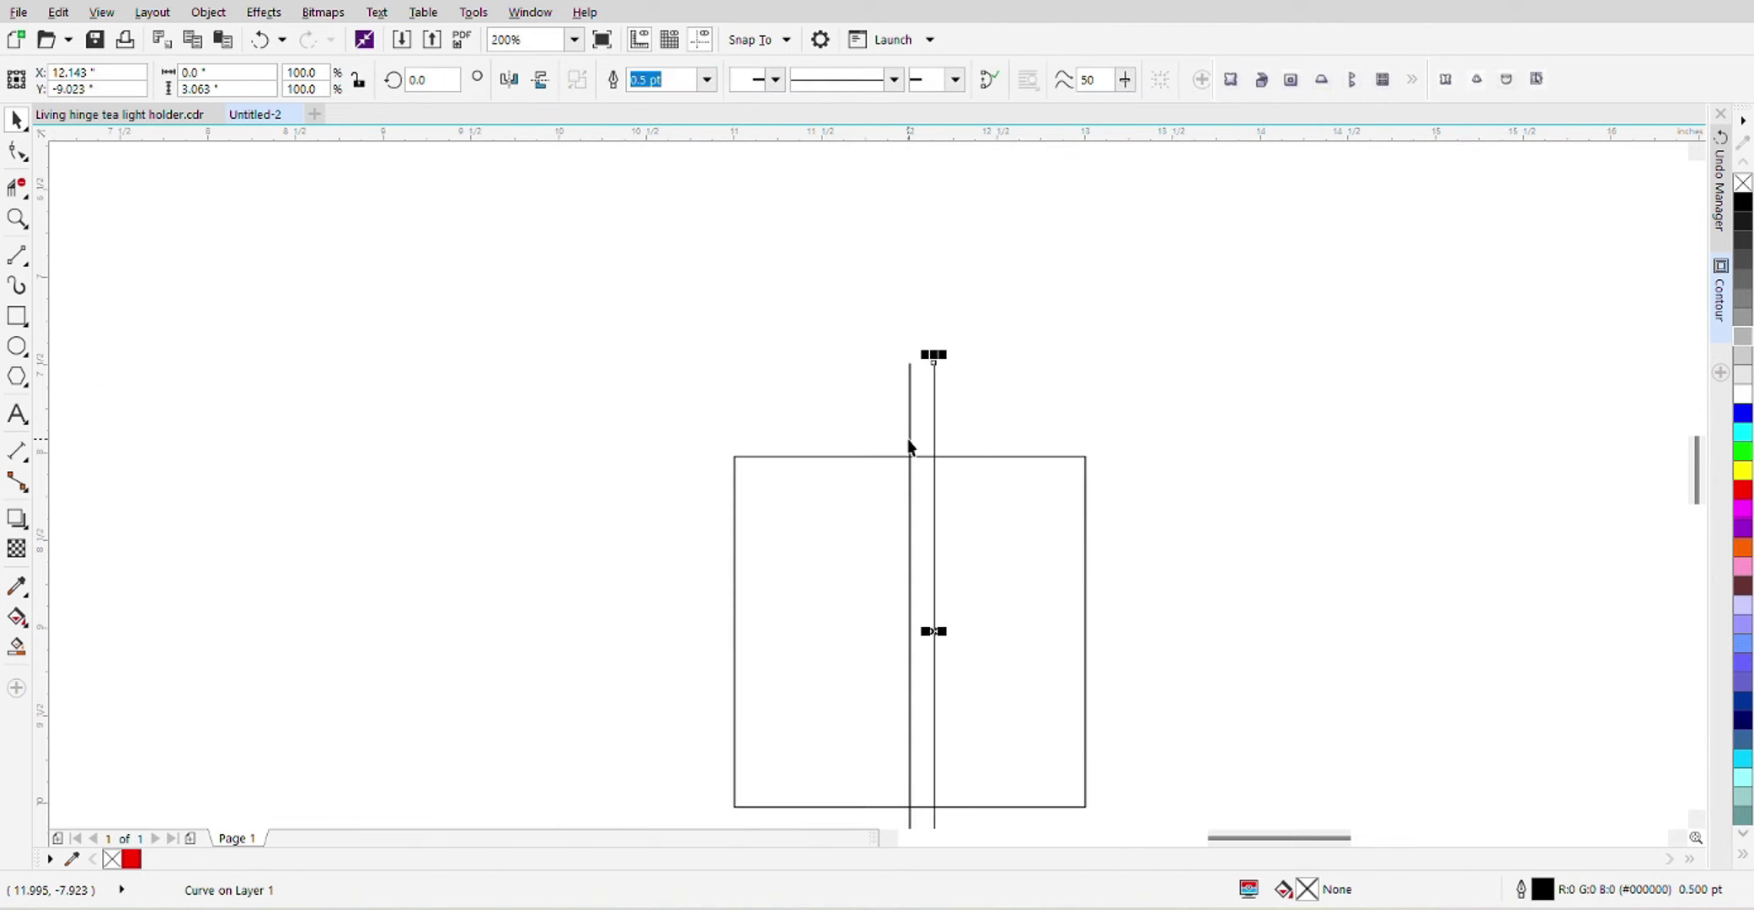
{"action": "left_click", "coordinate": [771, 327]}
{"action": "right_click", "coordinate": [771, 322]}
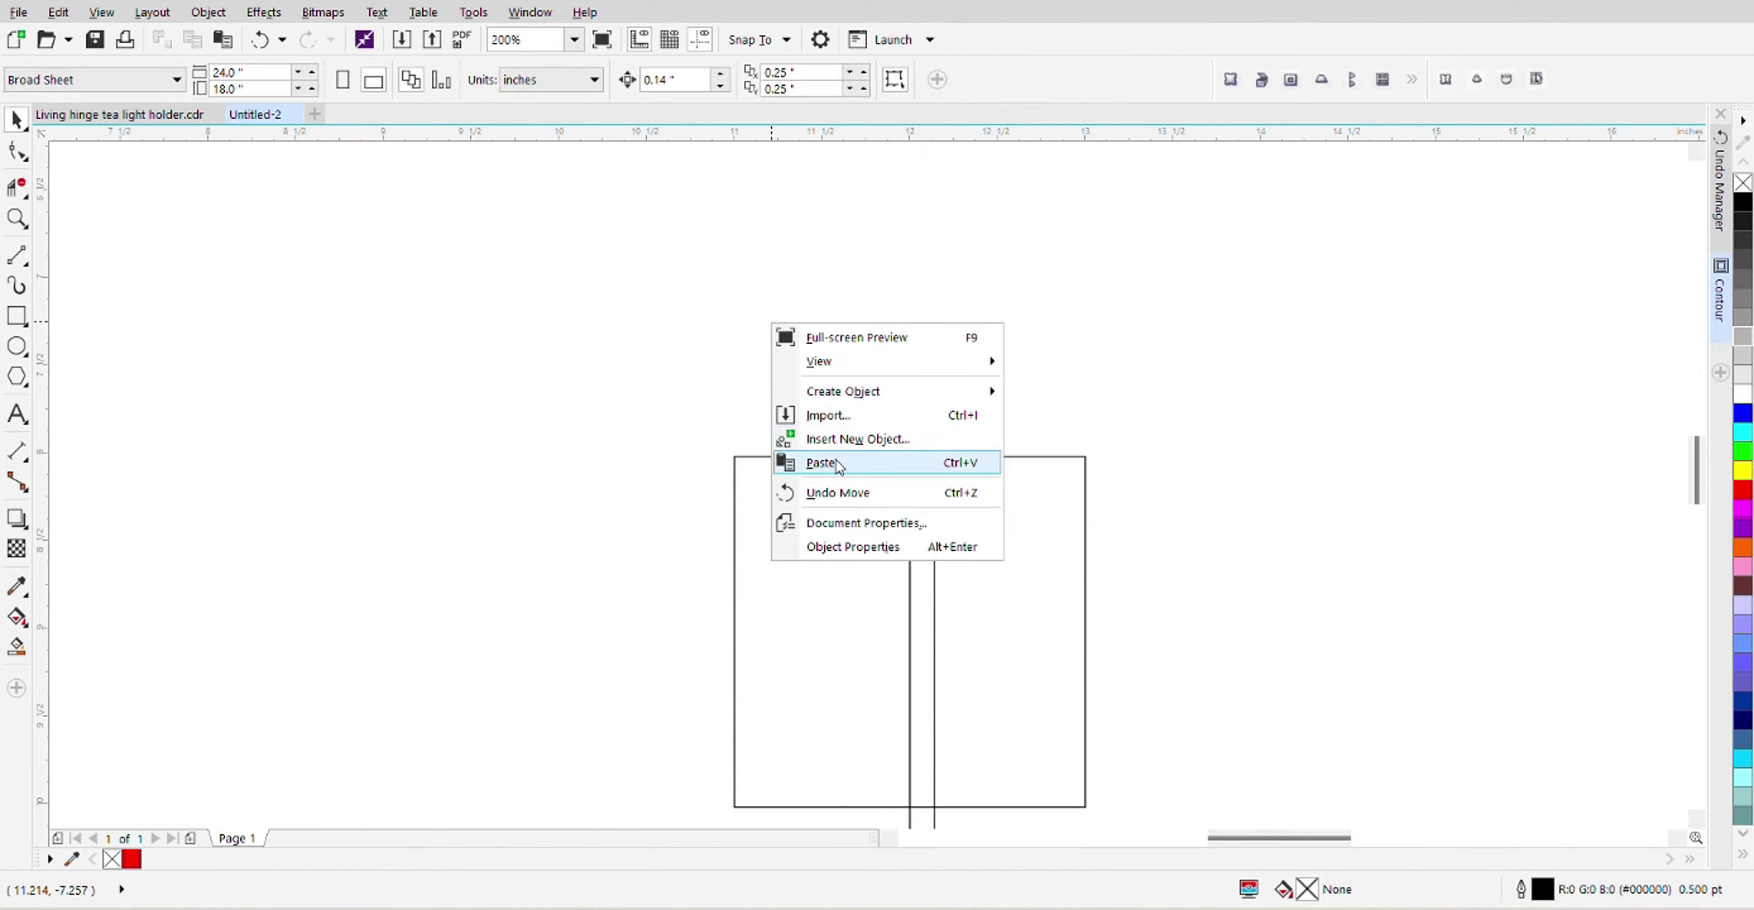
{"action": "left_click", "coordinate": [821, 463]}
{"action": "key", "text": "Right"}
{"action": "key", "text": "Right"}
{"action": "key", "text": "Left"}
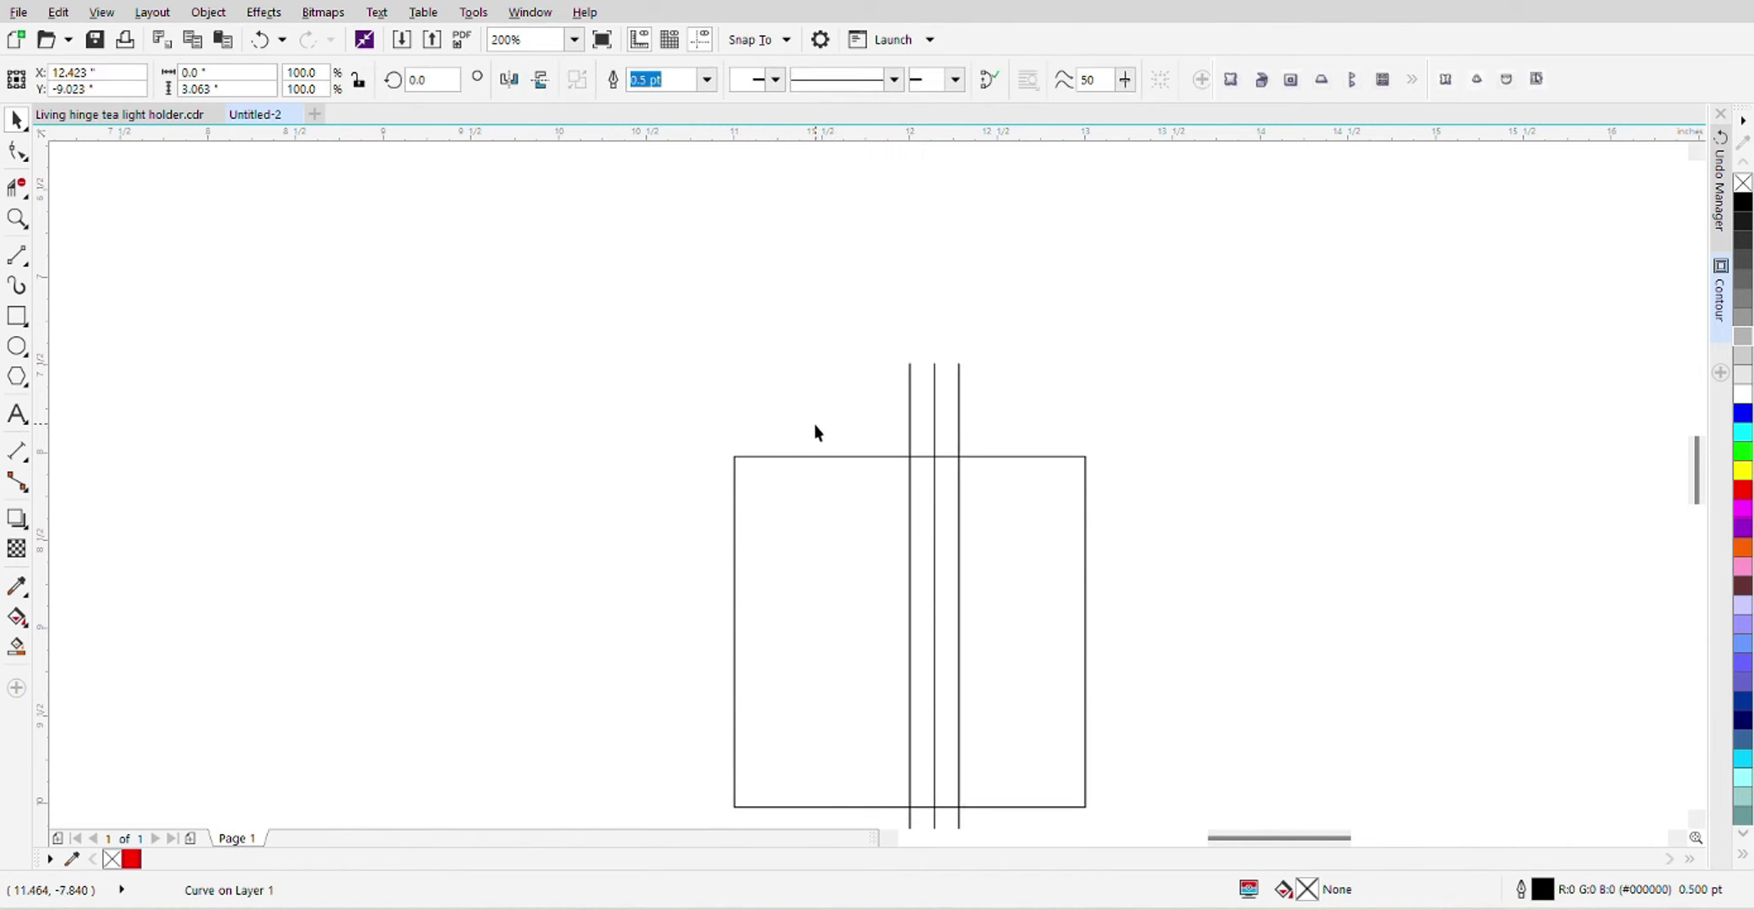
{"action": "left_click", "coordinate": [755, 321]}
{"action": "right_click", "coordinate": [757, 323]}
{"action": "left_click", "coordinate": [831, 463]}
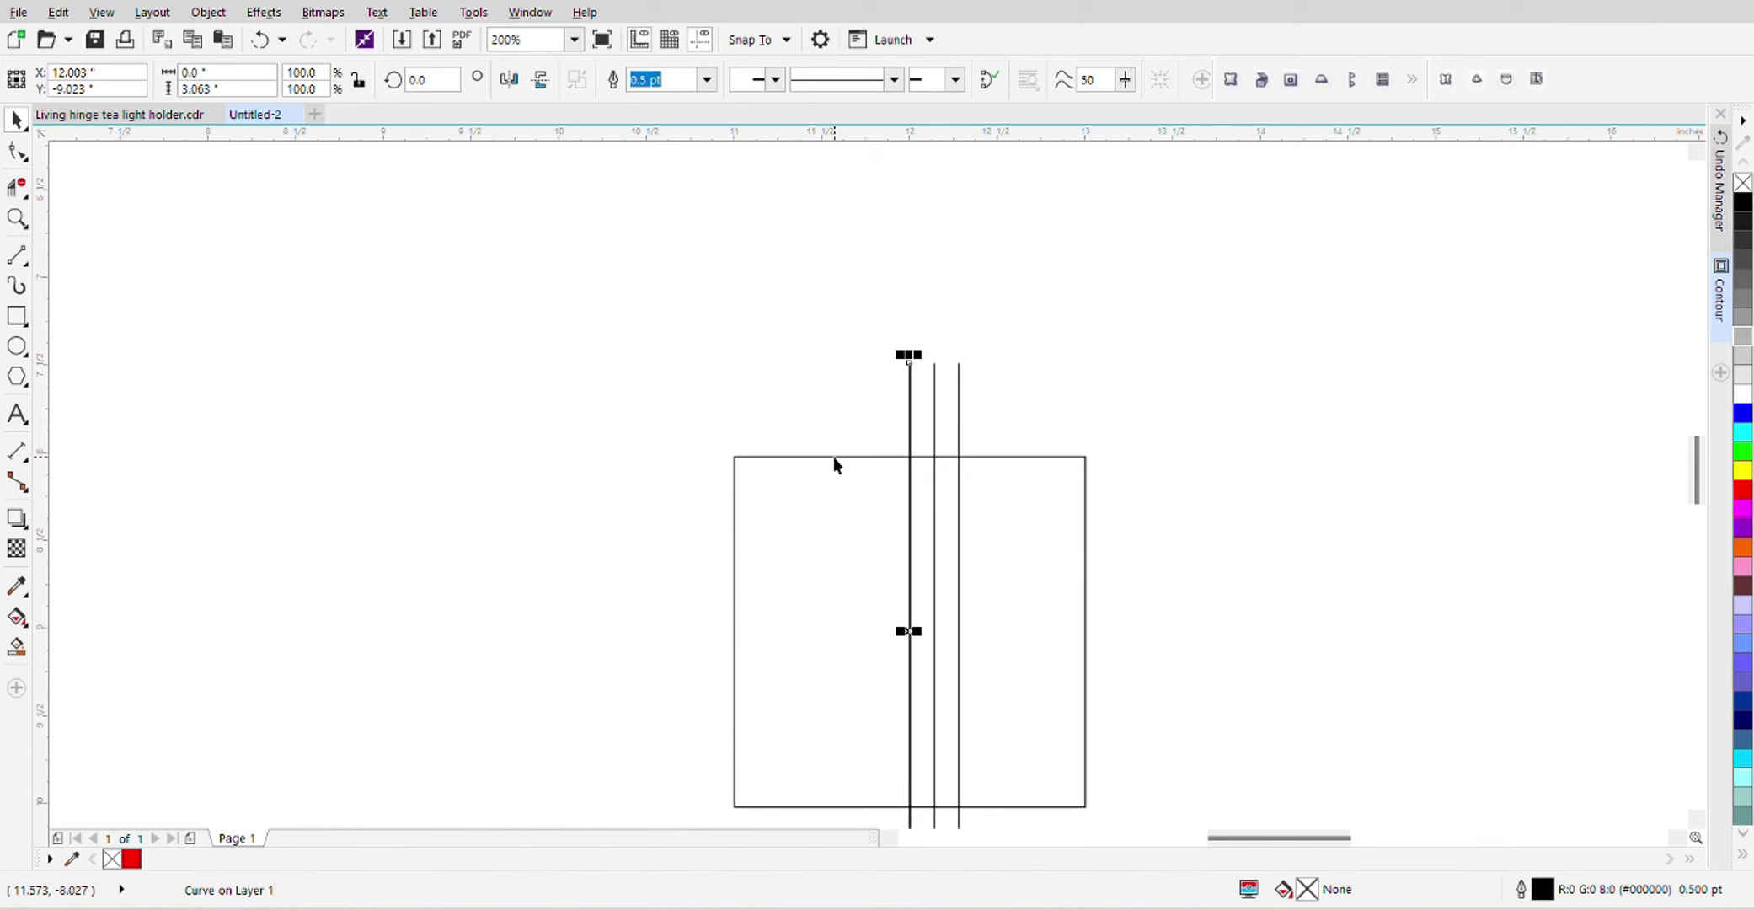
{"action": "key", "text": "Right"}
{"action": "key", "text": "Right"}
Keep pasting and nudging line copies right until seven lines cross the square's right half
{"action": "key", "text": "Right"}
{"action": "left_click", "coordinate": [728, 321]}
{"action": "right_click", "coordinate": [729, 322]}
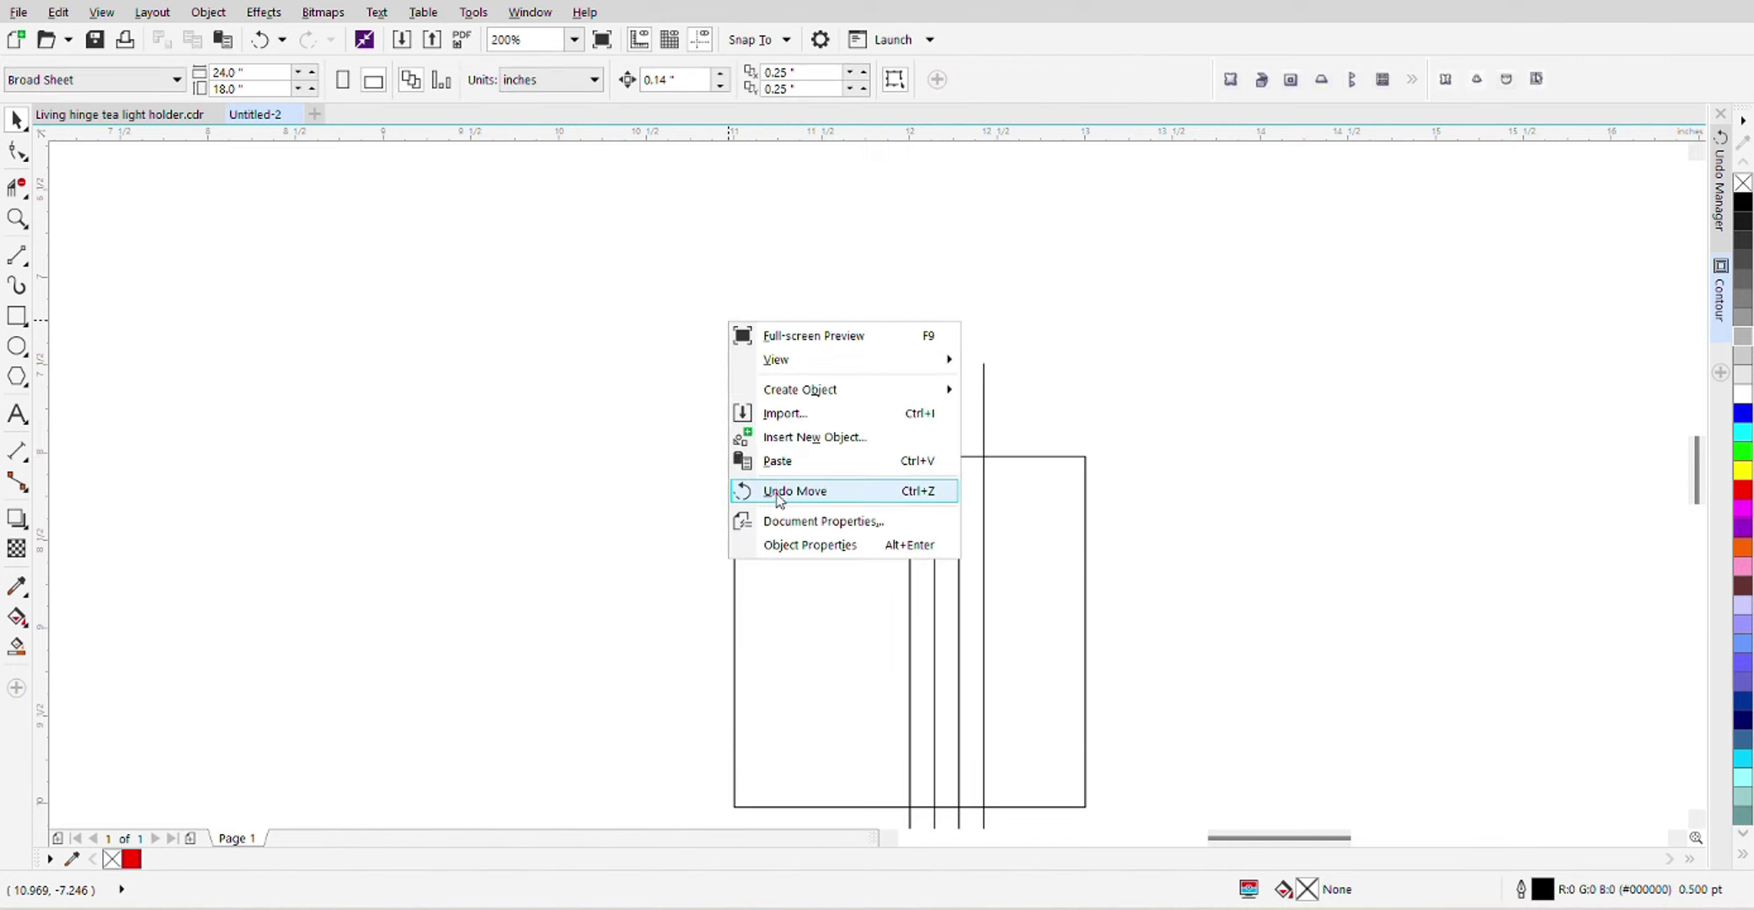
{"action": "left_click", "coordinate": [782, 461]}
{"action": "key", "text": "Right"}
{"action": "key", "text": "Right"}
{"action": "key", "text": "Right"}
{"action": "key", "text": "Right"}
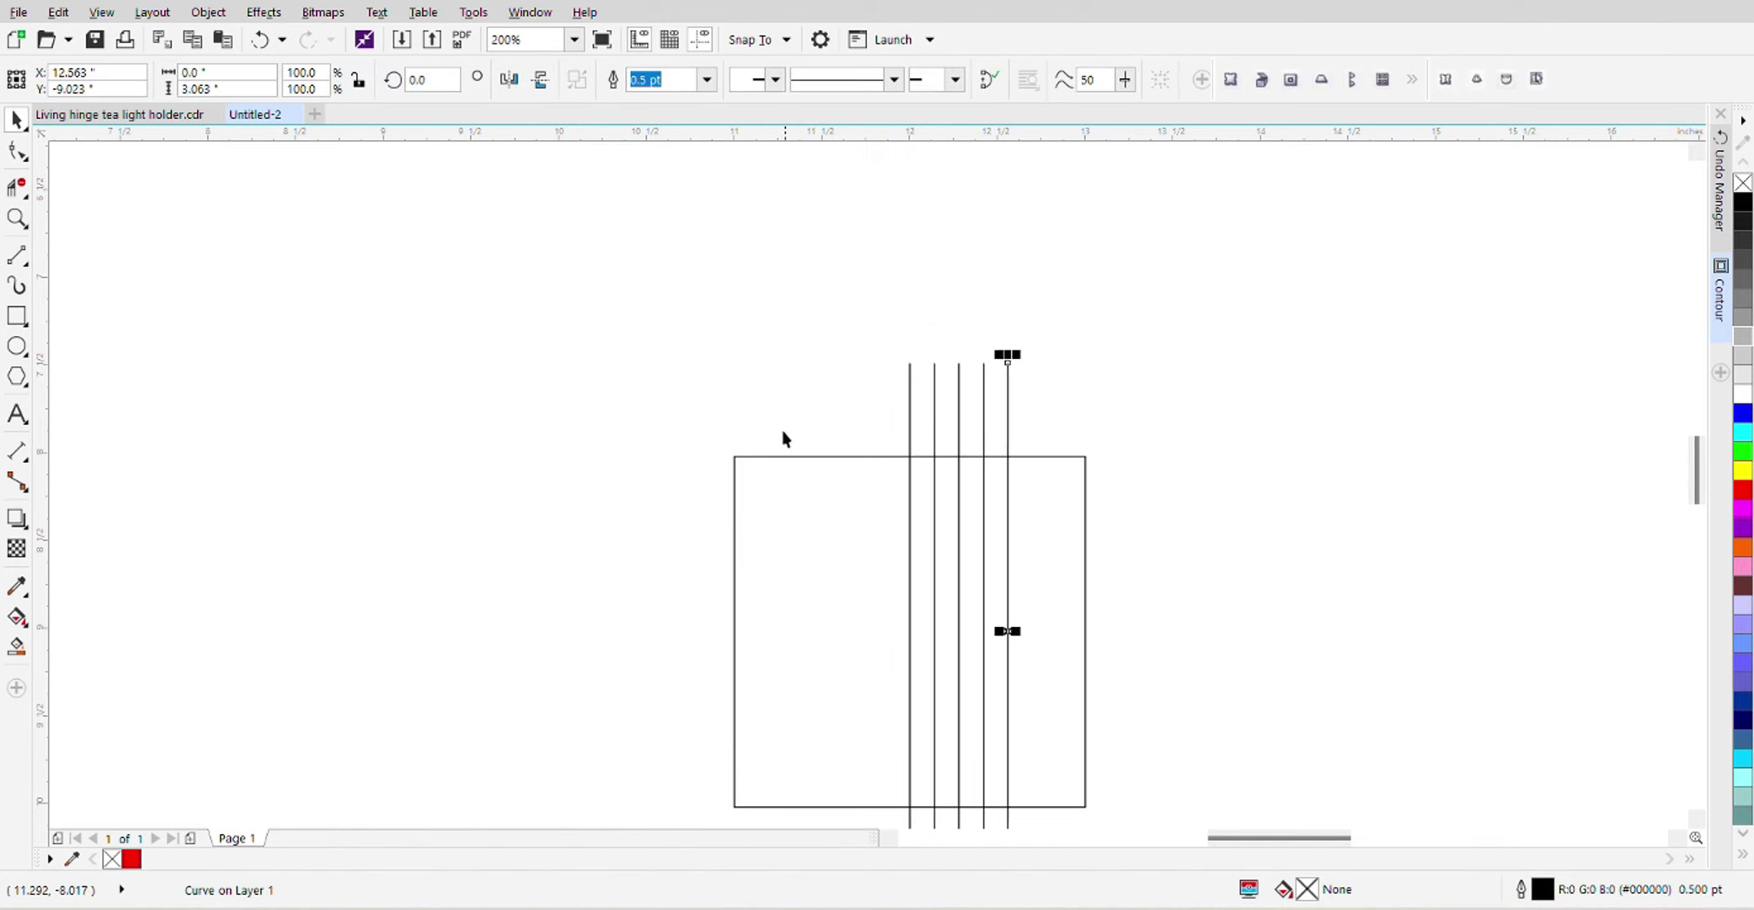
{"action": "left_click", "coordinate": [783, 438]}
{"action": "right_click", "coordinate": [771, 321]}
{"action": "left_click", "coordinate": [836, 456]}
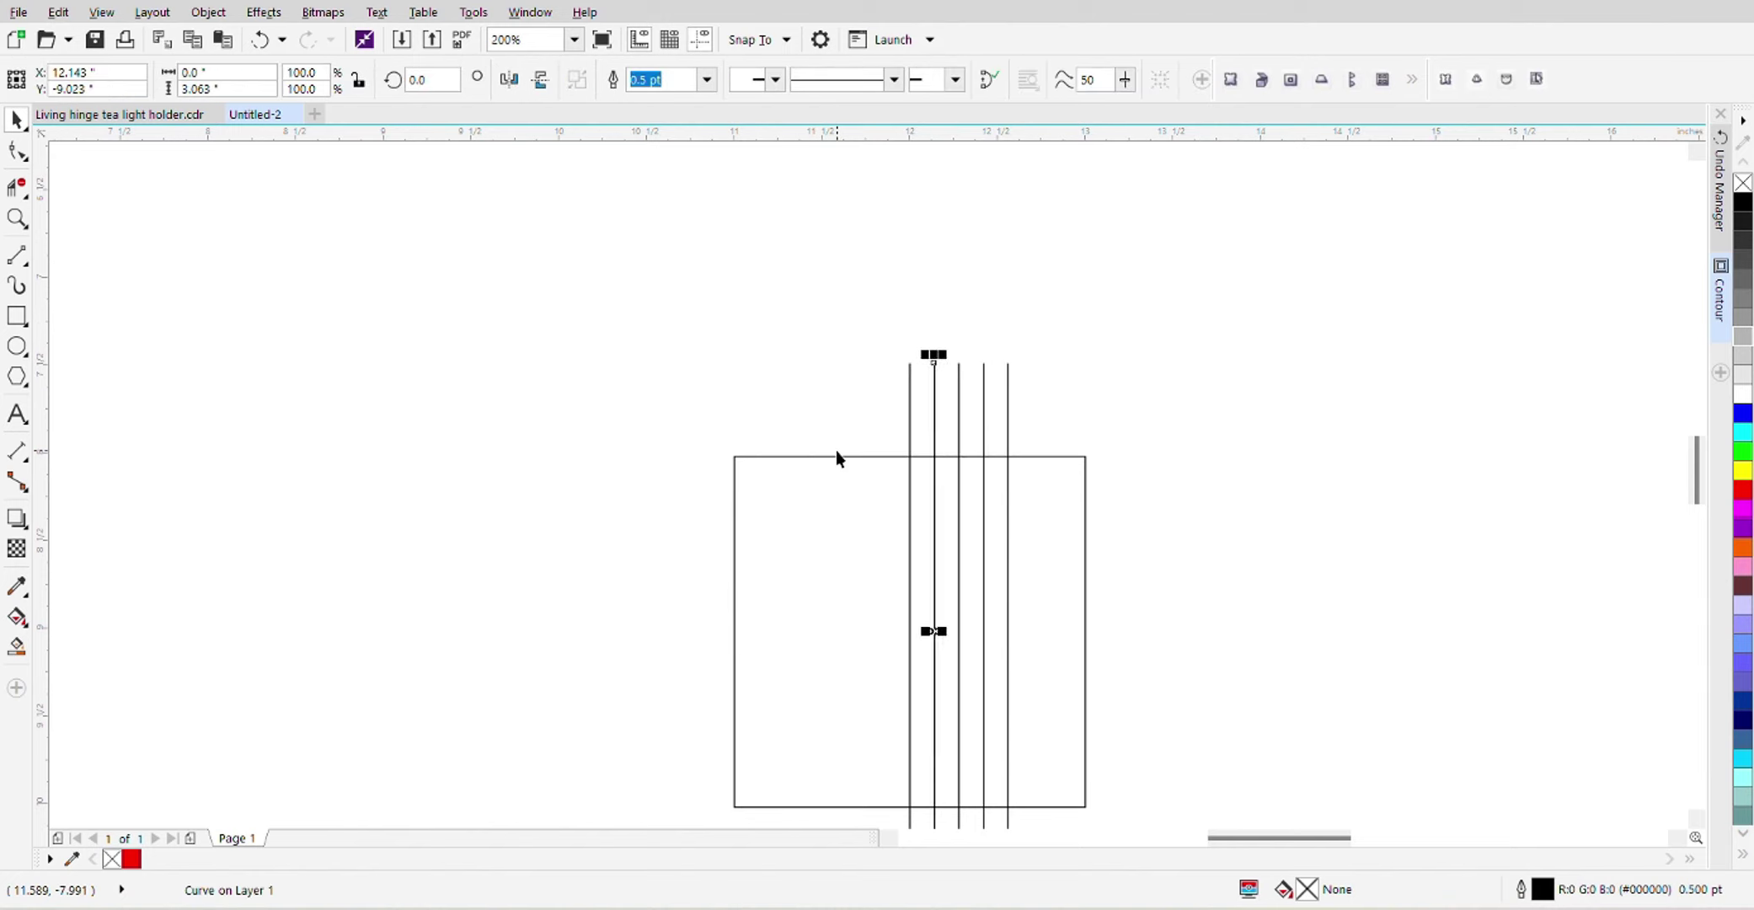
{"action": "key", "text": "Right"}
{"action": "key", "text": "Right"}
{"action": "key", "text": "Right"}
{"action": "key", "text": "Right"}
{"action": "left_click", "coordinate": [791, 331]}
{"action": "right_click", "coordinate": [778, 324]}
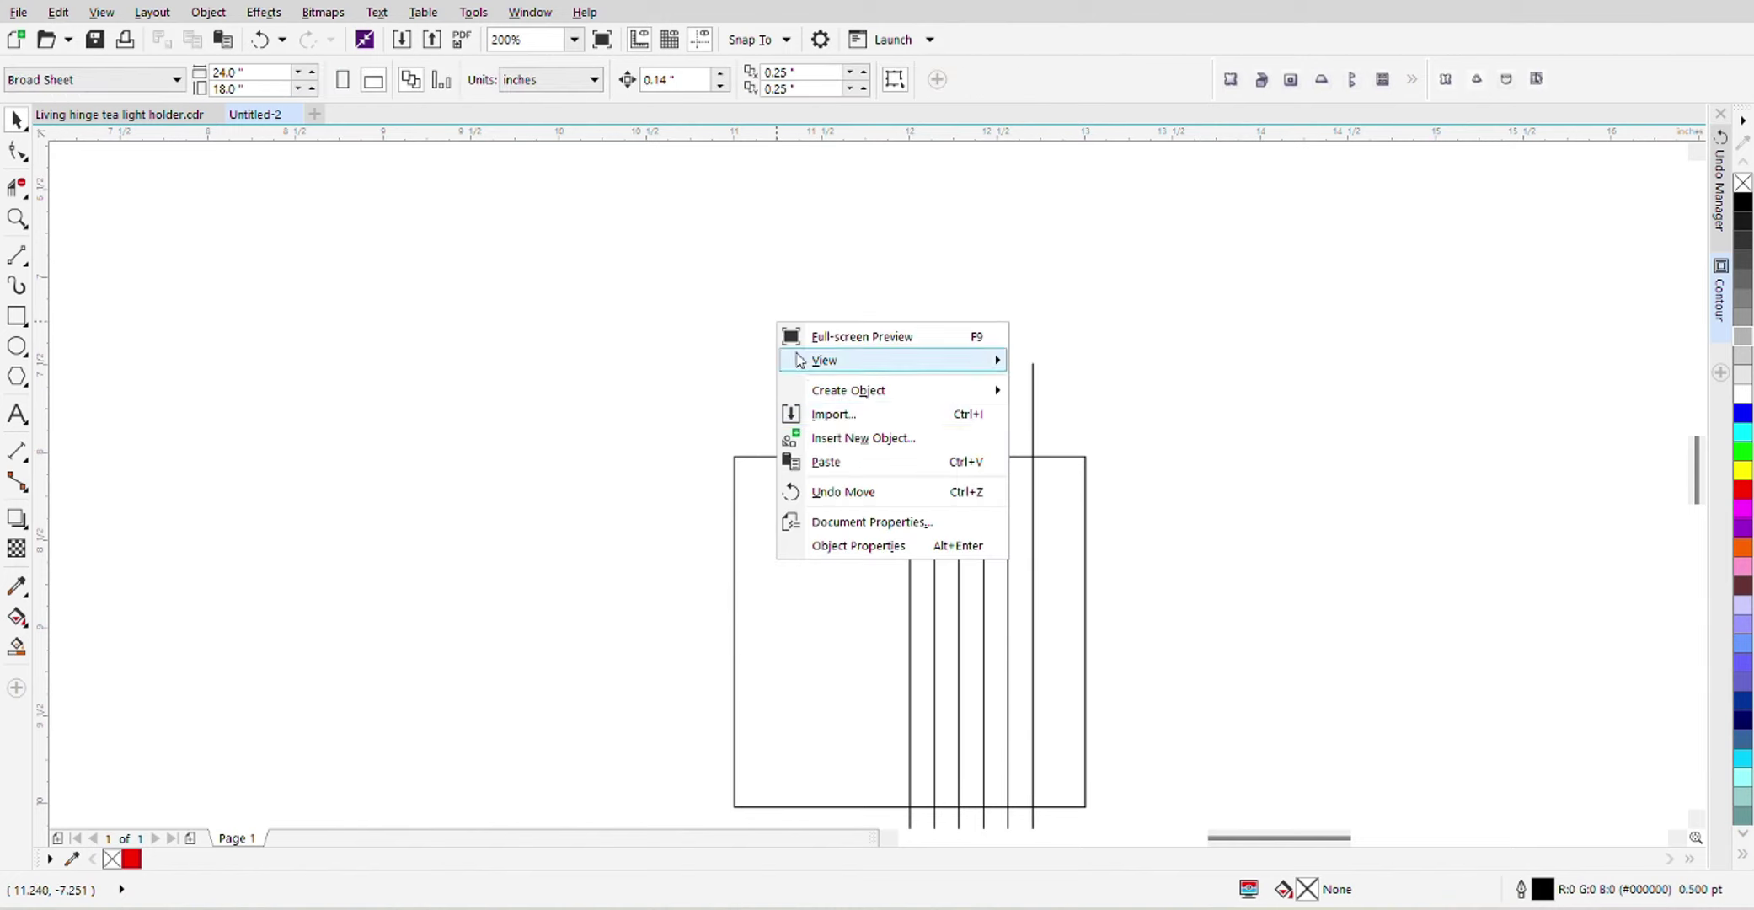
{"action": "left_click", "coordinate": [831, 461]}
{"action": "key", "text": "Right"}
{"action": "key", "text": "Right"}
{"action": "key", "text": "Right"}
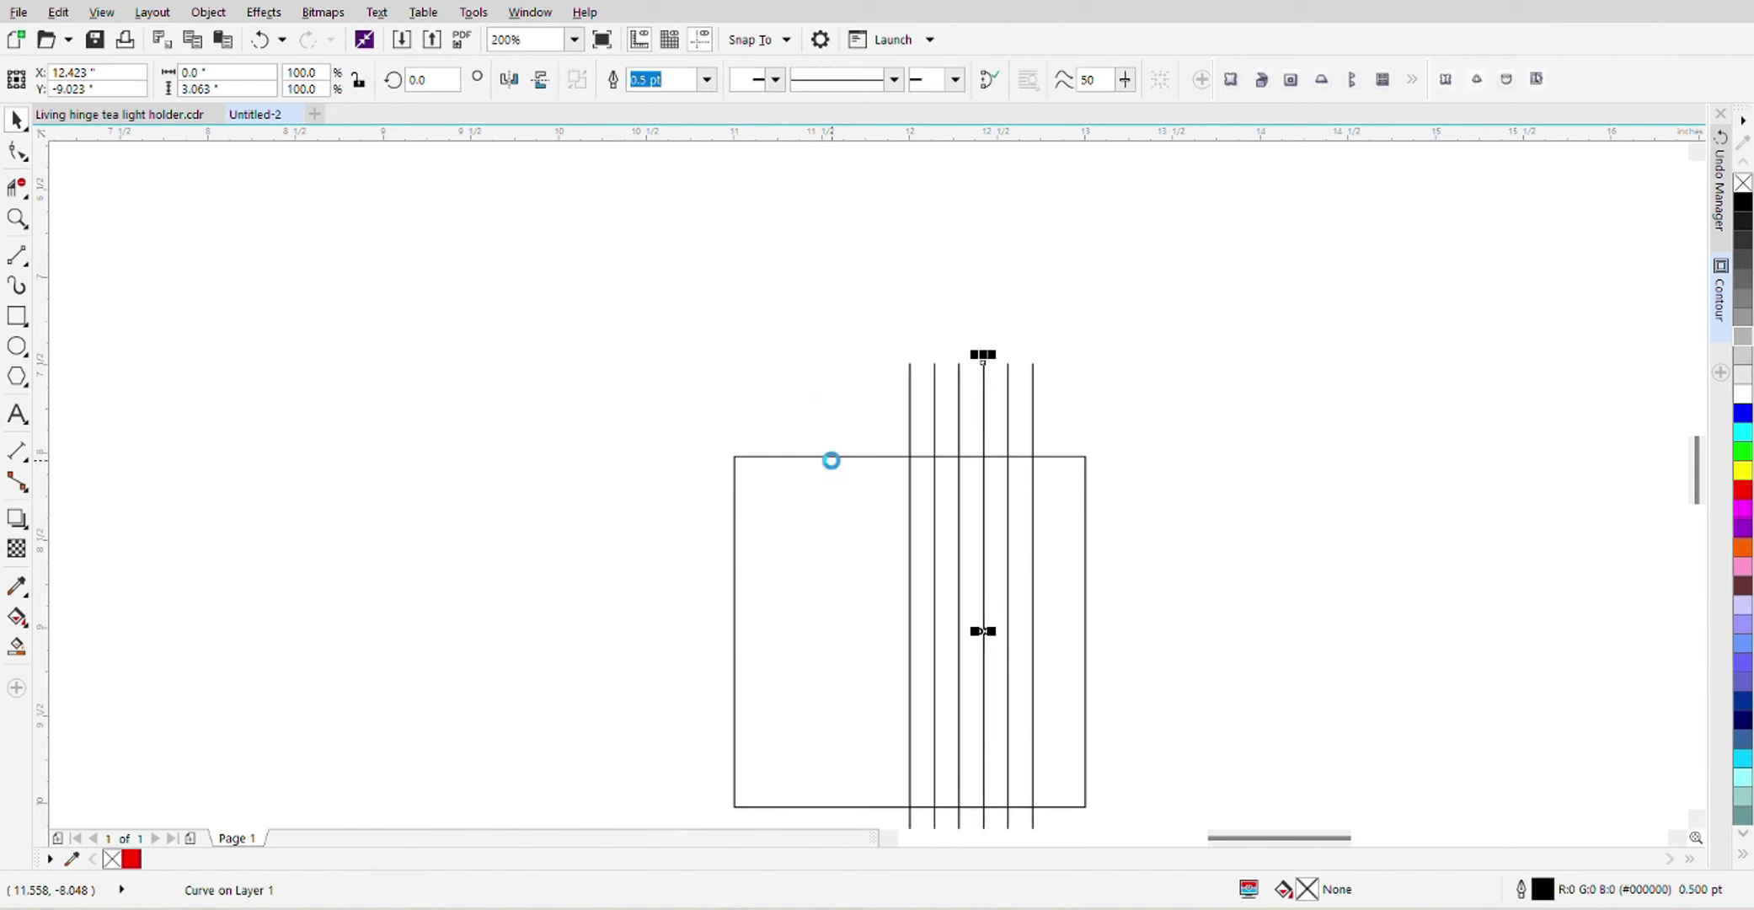
{"action": "key", "text": "Right"}
{"action": "key", "text": "Right"}
{"action": "key", "text": "Right"}
{"action": "left_click", "coordinate": [769, 327]}
{"action": "right_click", "coordinate": [767, 324]}
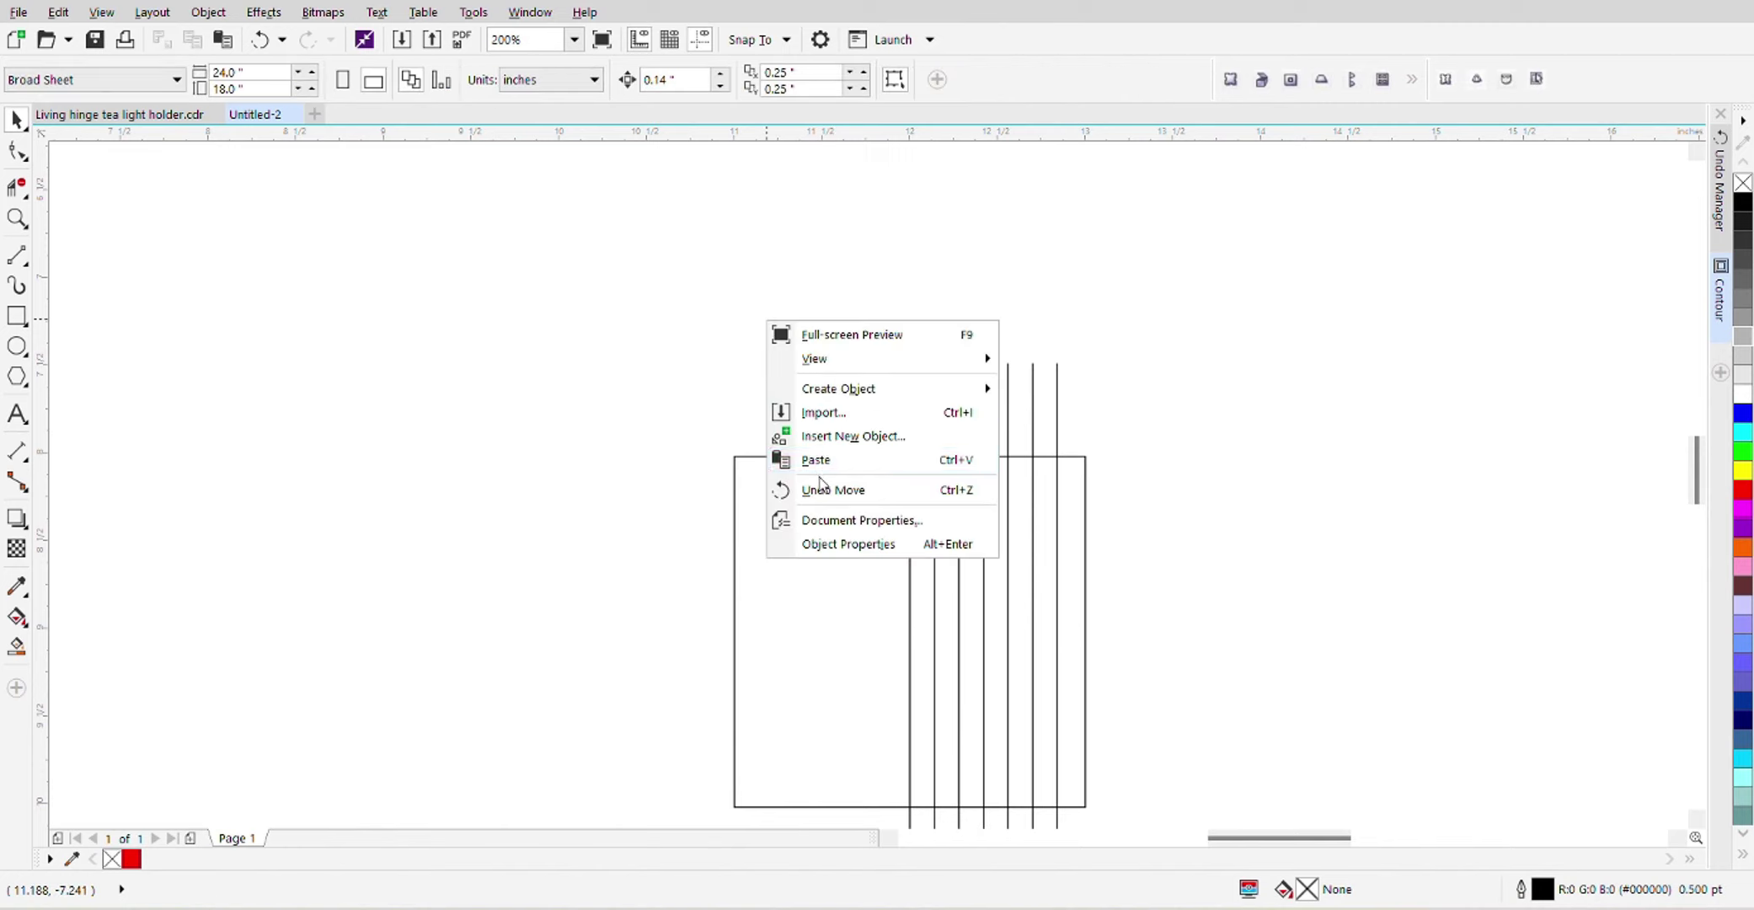
{"action": "left_click", "coordinate": [822, 462]}
{"action": "key", "text": "Right"}
{"action": "key", "text": "Right"}
{"action": "key", "text": "Right"}
{"action": "key", "text": "Right"}
{"action": "key", "text": "Right"}
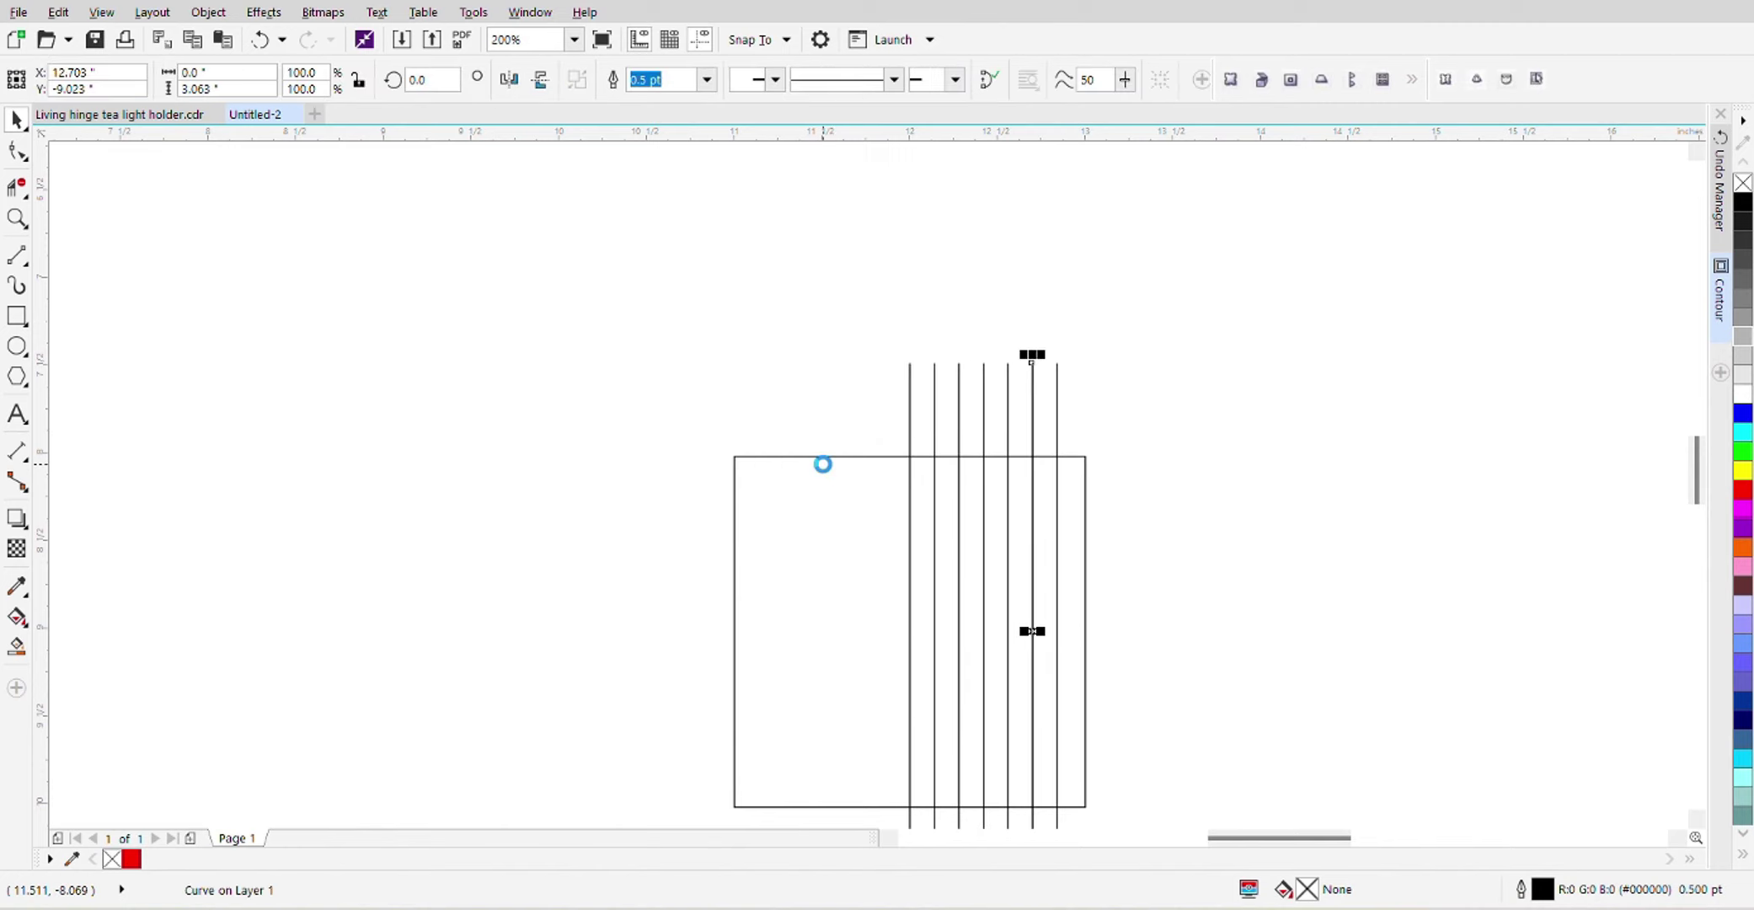
{"action": "key", "text": "Right"}
{"action": "key", "text": "Right"}
{"action": "left_click", "coordinate": [834, 349]}
Reposition the leftmost line, undoing its stray nudges
{"action": "scroll", "coordinate": [890, 317], "scroll_direction": "down", "scroll_amount": 1}
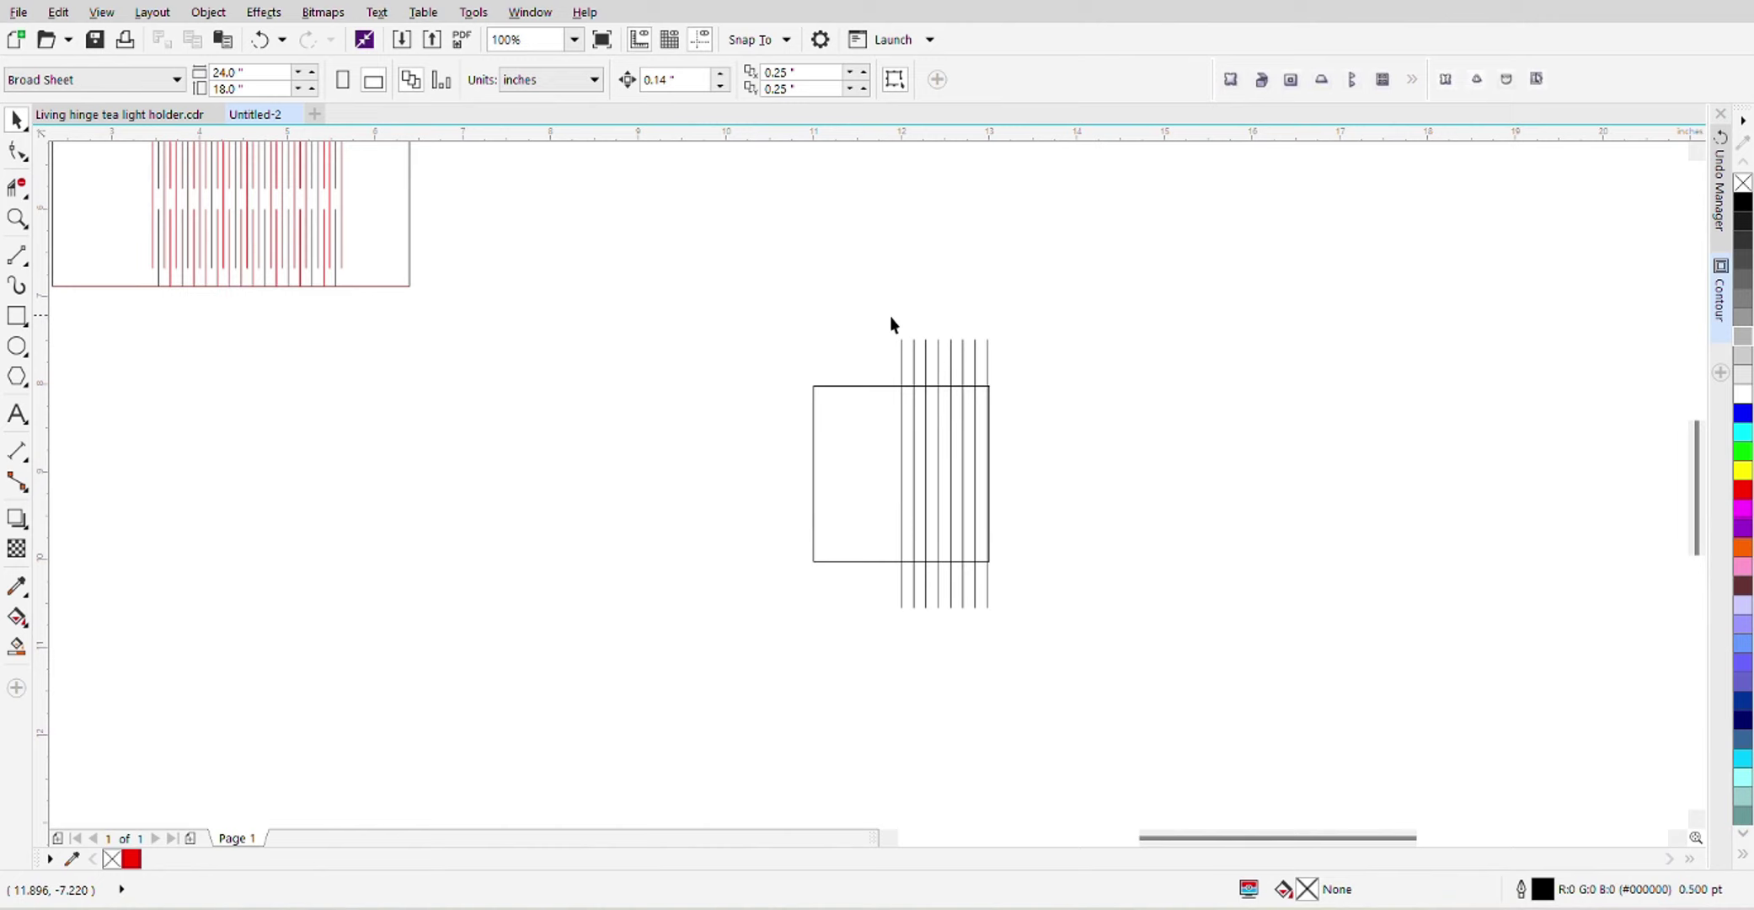
{"action": "left_click", "coordinate": [901, 352]}
{"action": "key", "text": "Left"}
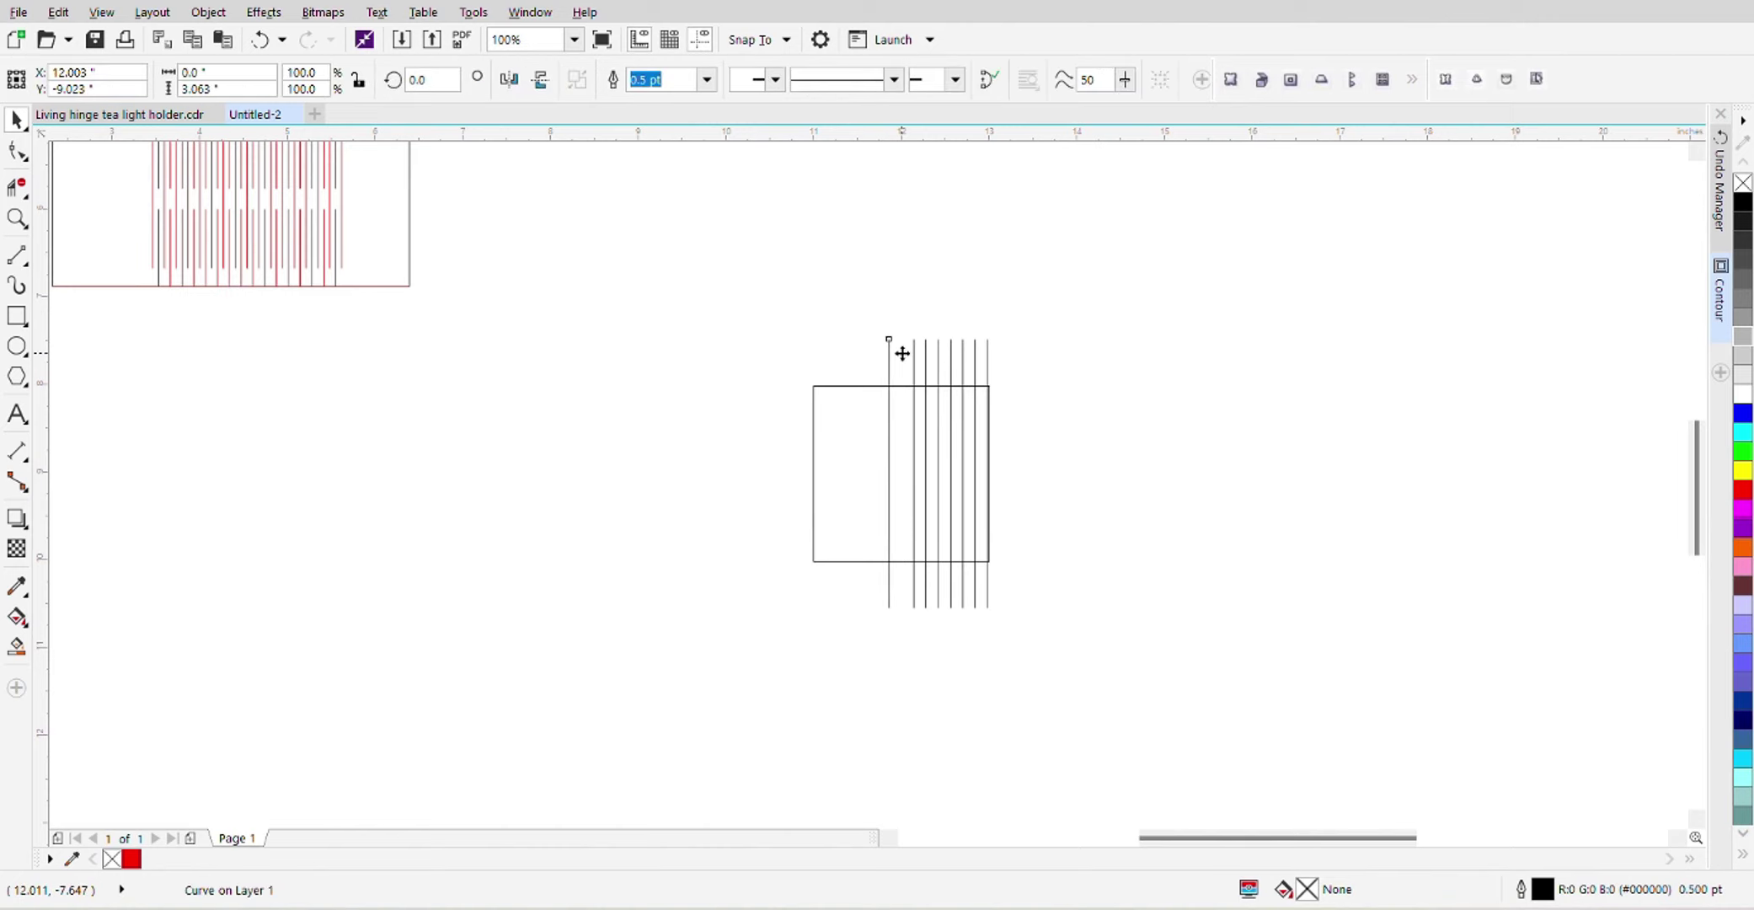
{"action": "key", "text": "Right"}
{"action": "left_click", "coordinate": [798, 293]}
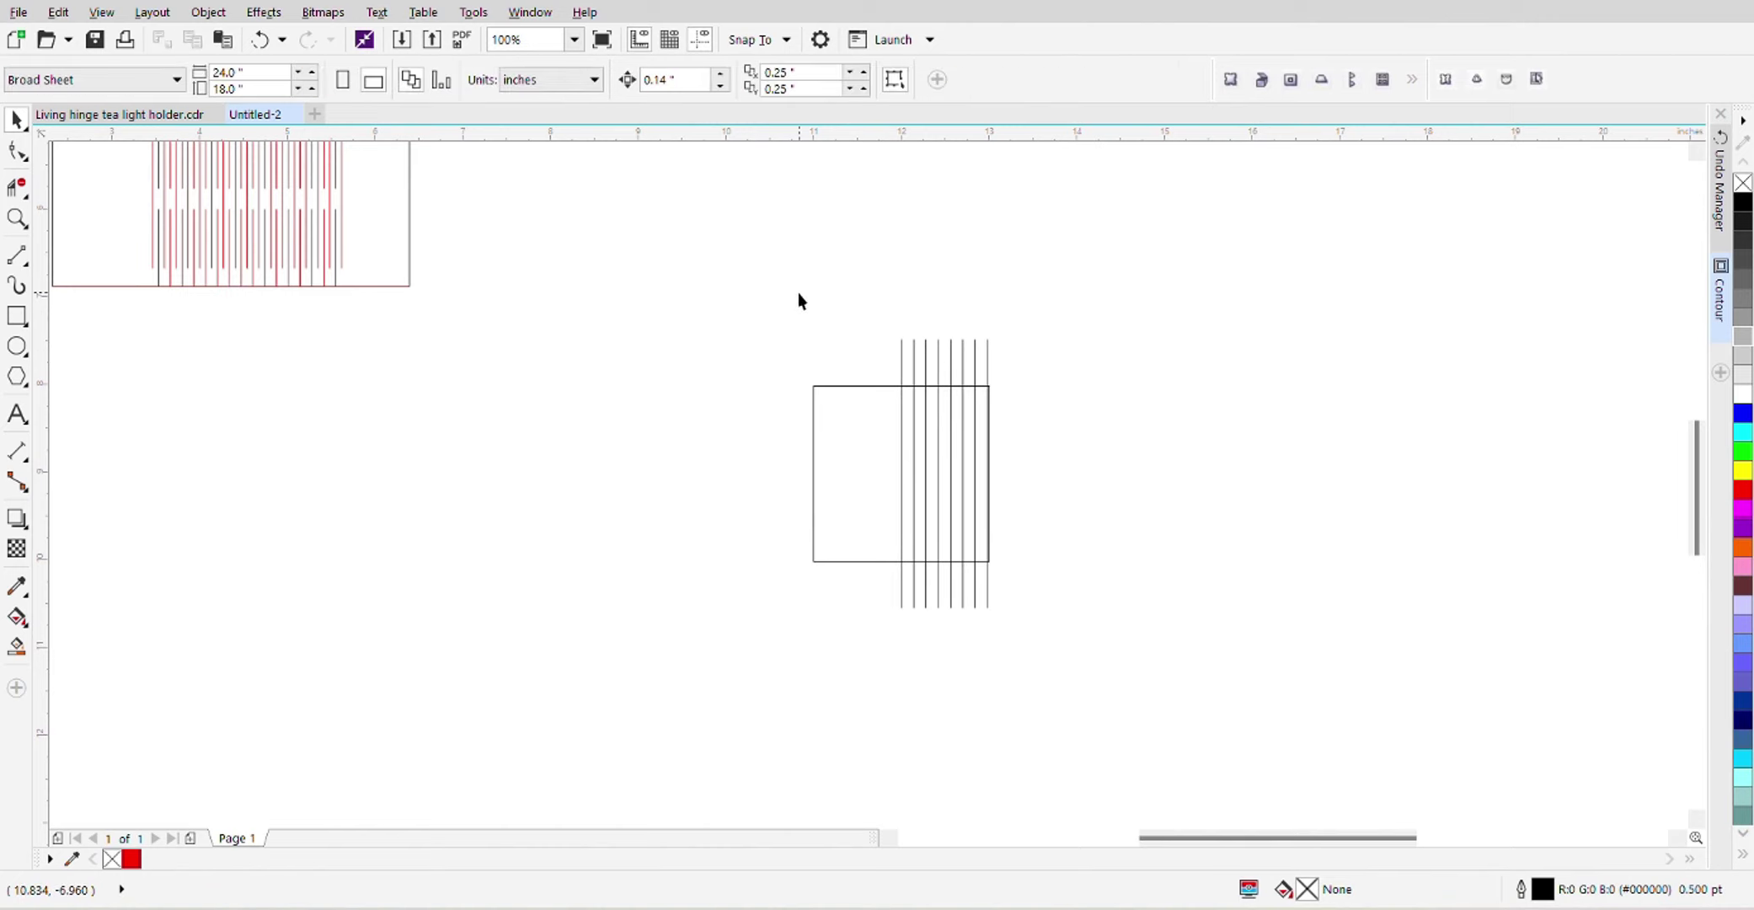
{"action": "right_click", "coordinate": [799, 301]}
{"action": "left_click", "coordinate": [842, 430]}
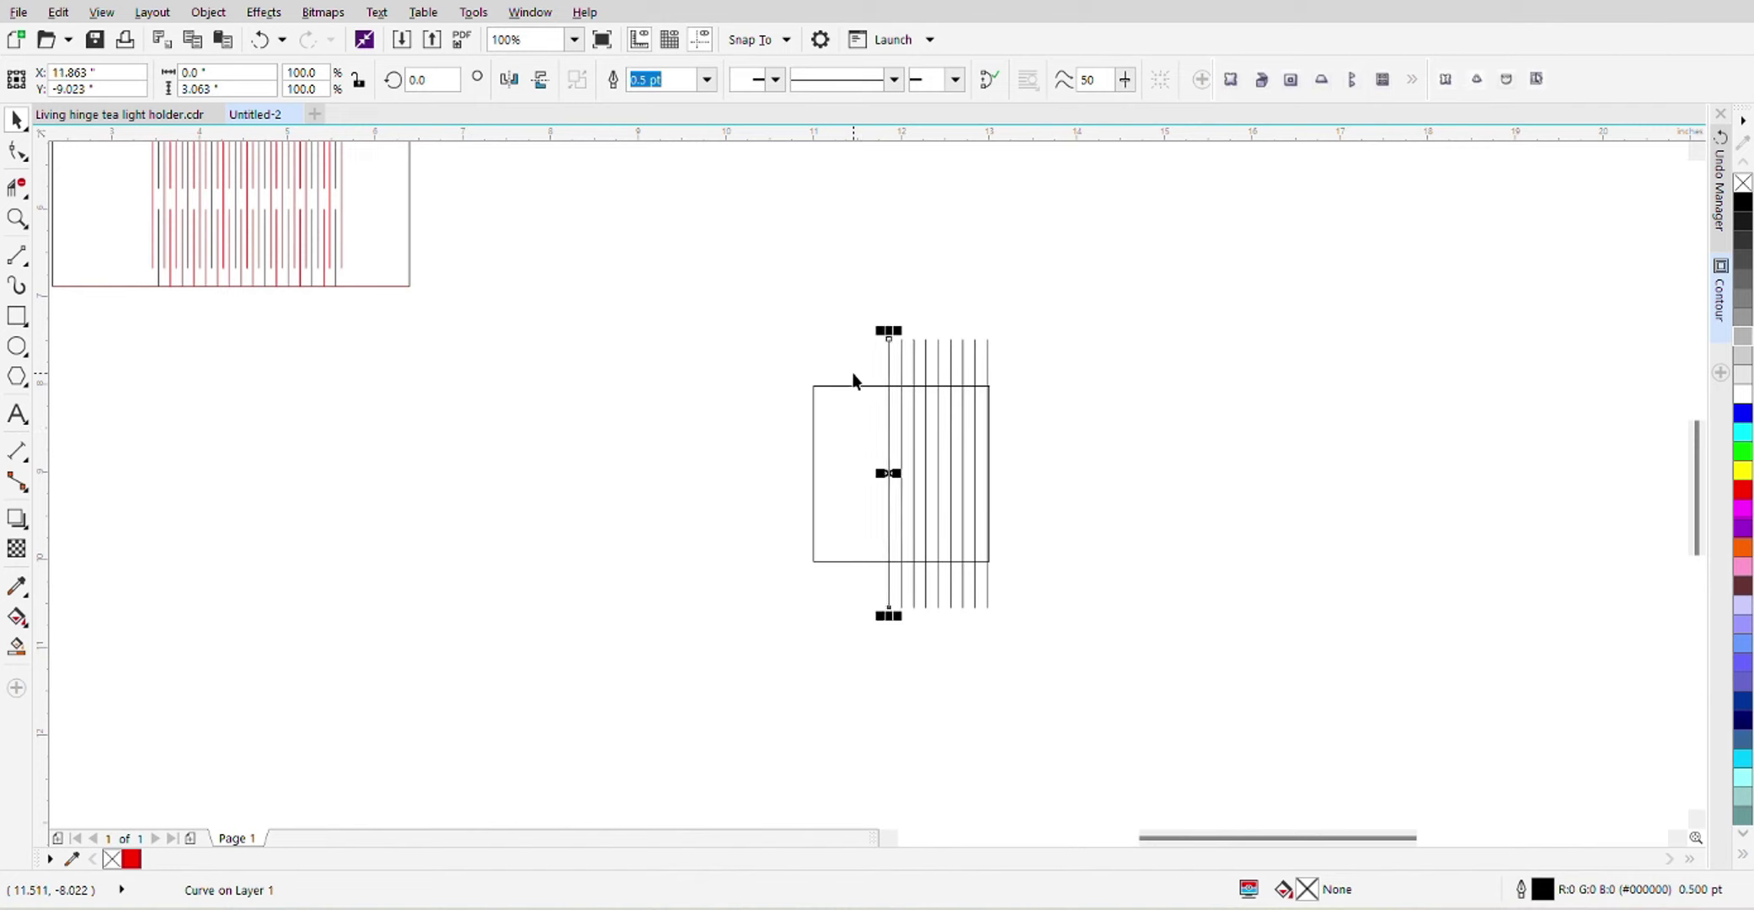
{"action": "left_click", "coordinate": [812, 286]}
{"action": "right_click", "coordinate": [811, 283]}
{"action": "left_click", "coordinate": [854, 423]}
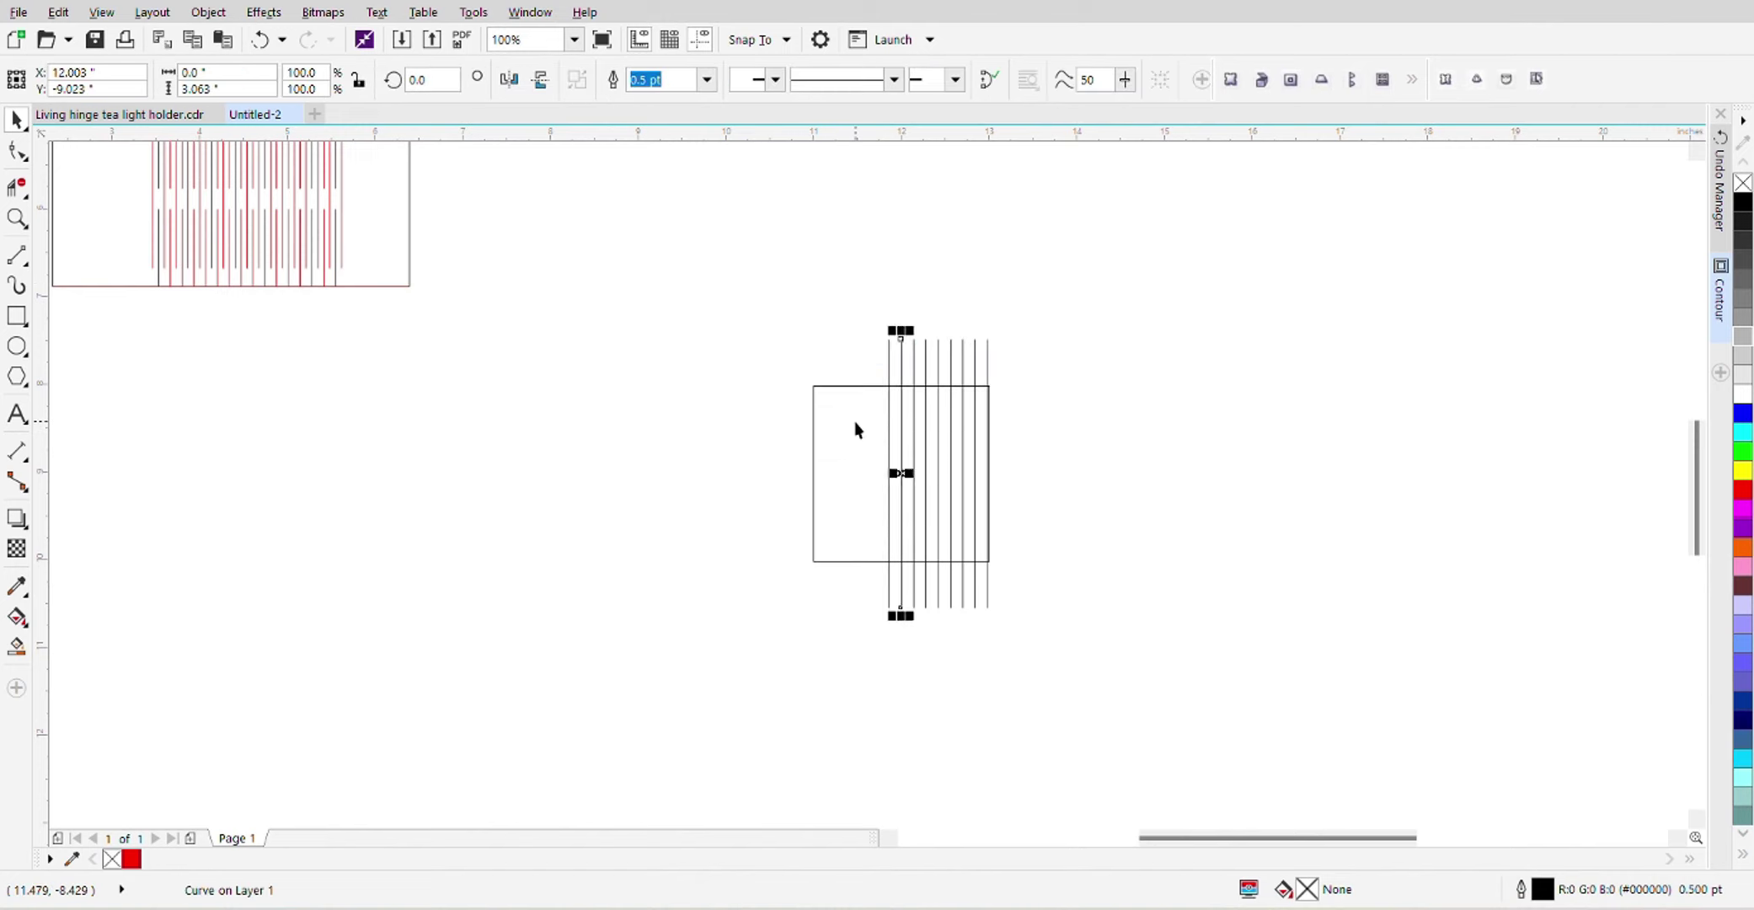
{"action": "key", "text": "Left"}
Paste more line copies, nudging each 0.14 inch left until they reach the square's left edge
{"action": "left_click", "coordinate": [810, 299]}
{"action": "right_click", "coordinate": [794, 289]}
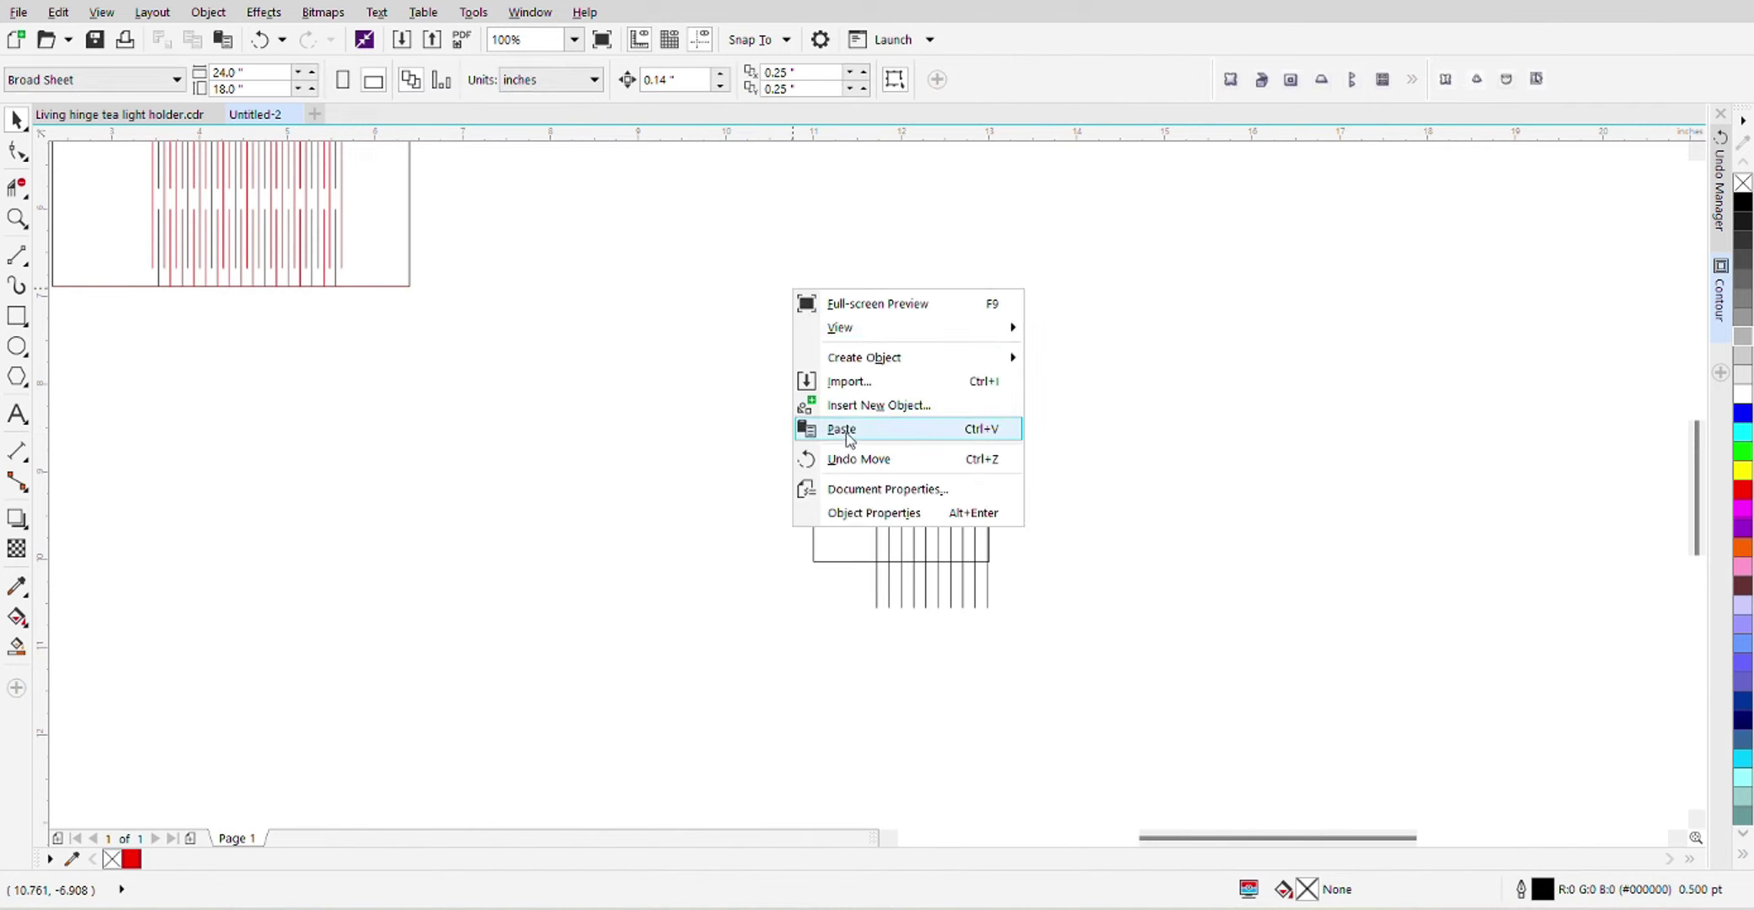
{"action": "left_click", "coordinate": [843, 429]}
{"action": "key", "text": "Left"}
{"action": "right_click", "coordinate": [753, 284]}
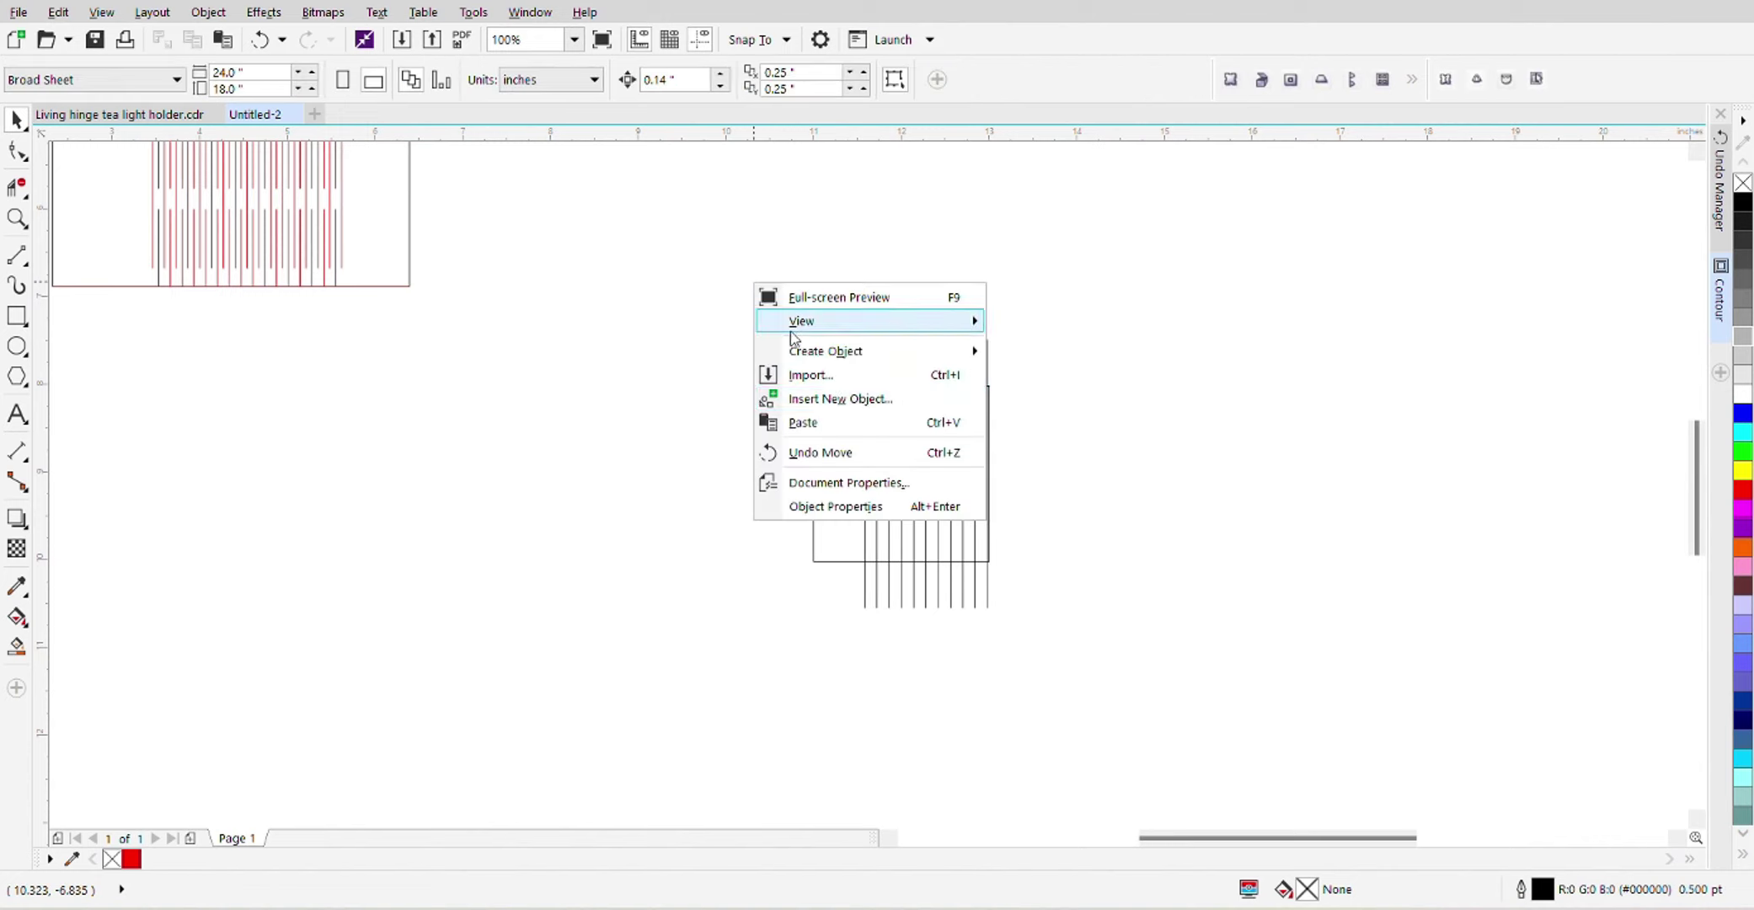
{"action": "left_click", "coordinate": [784, 424]}
{"action": "key", "text": "Left"}
{"action": "key", "text": "Left"}
{"action": "key", "text": "Left"}
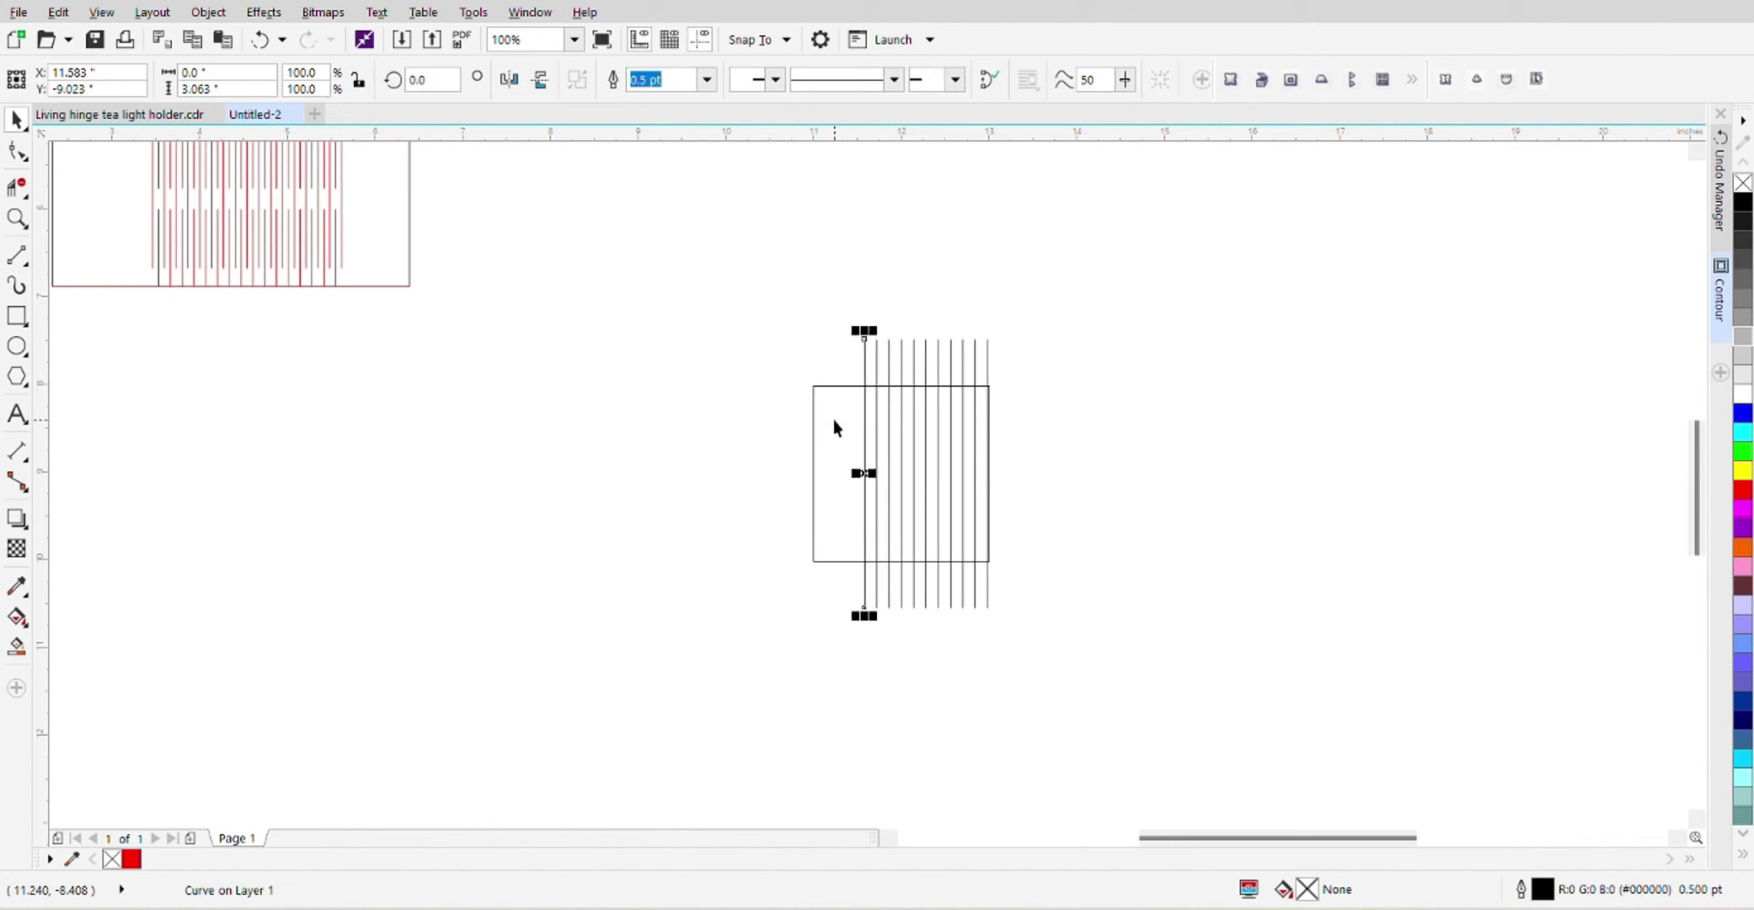
{"action": "key", "text": "Left"}
{"action": "left_click", "coordinate": [737, 302]}
{"action": "right_click", "coordinate": [728, 301]}
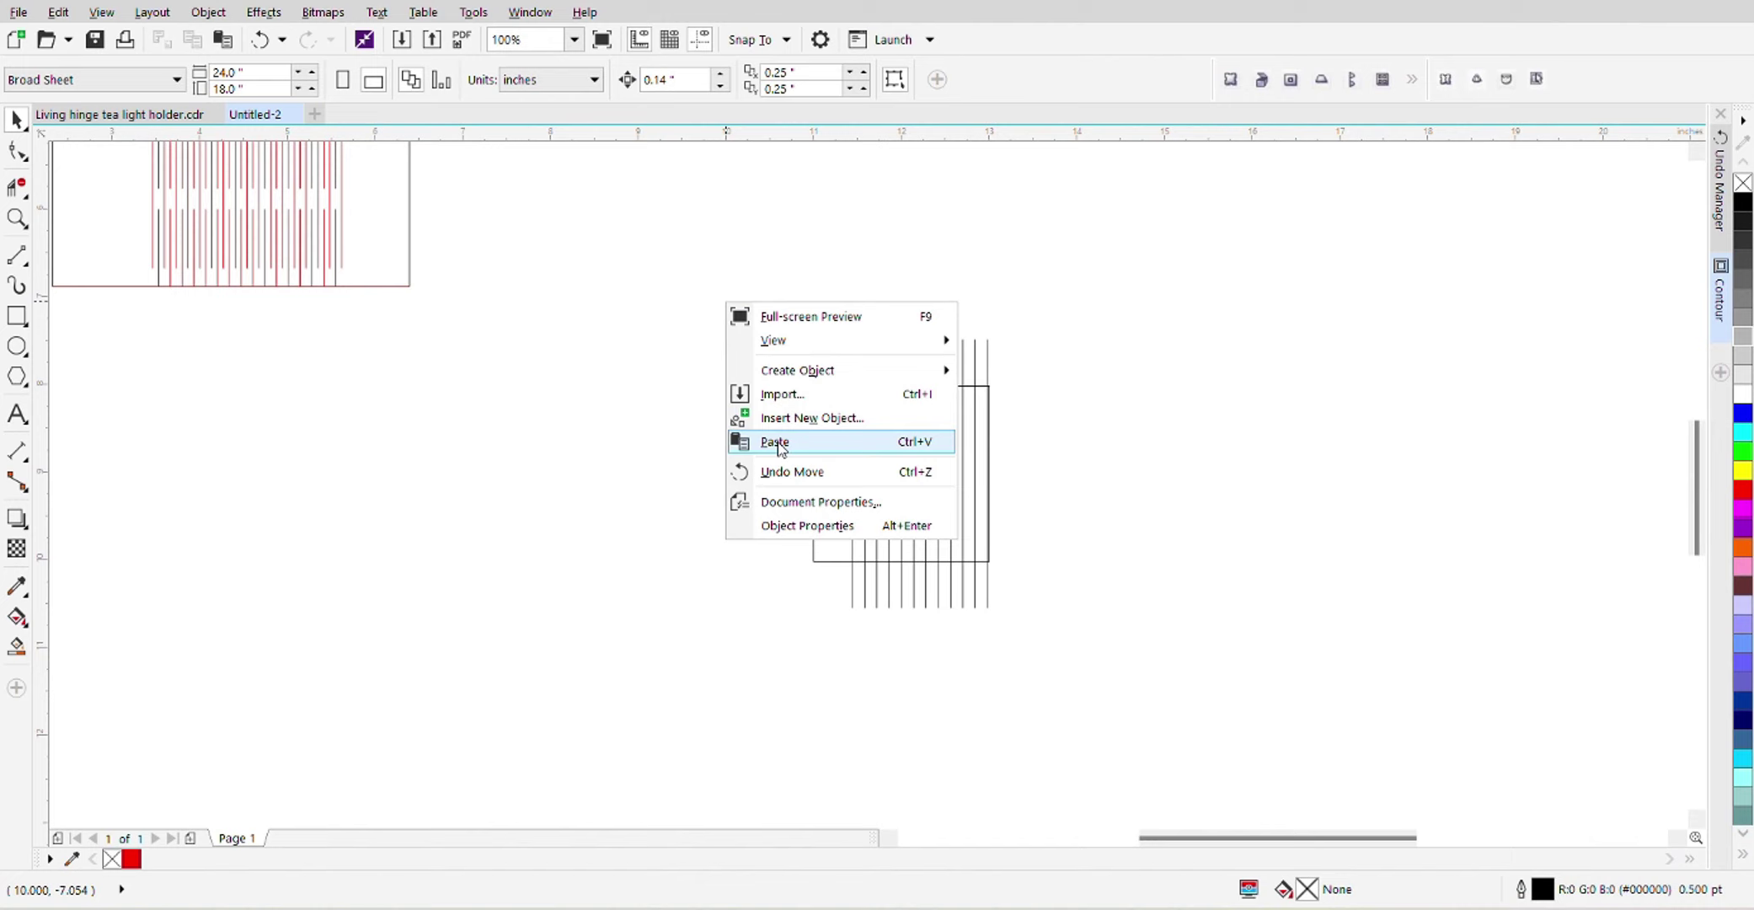
{"action": "left_click", "coordinate": [777, 442]}
{"action": "key", "text": "Left"}
{"action": "key", "text": "Left"}
{"action": "key", "text": "Left"}
{"action": "key", "text": "Left"}
{"action": "key", "text": "Left"}
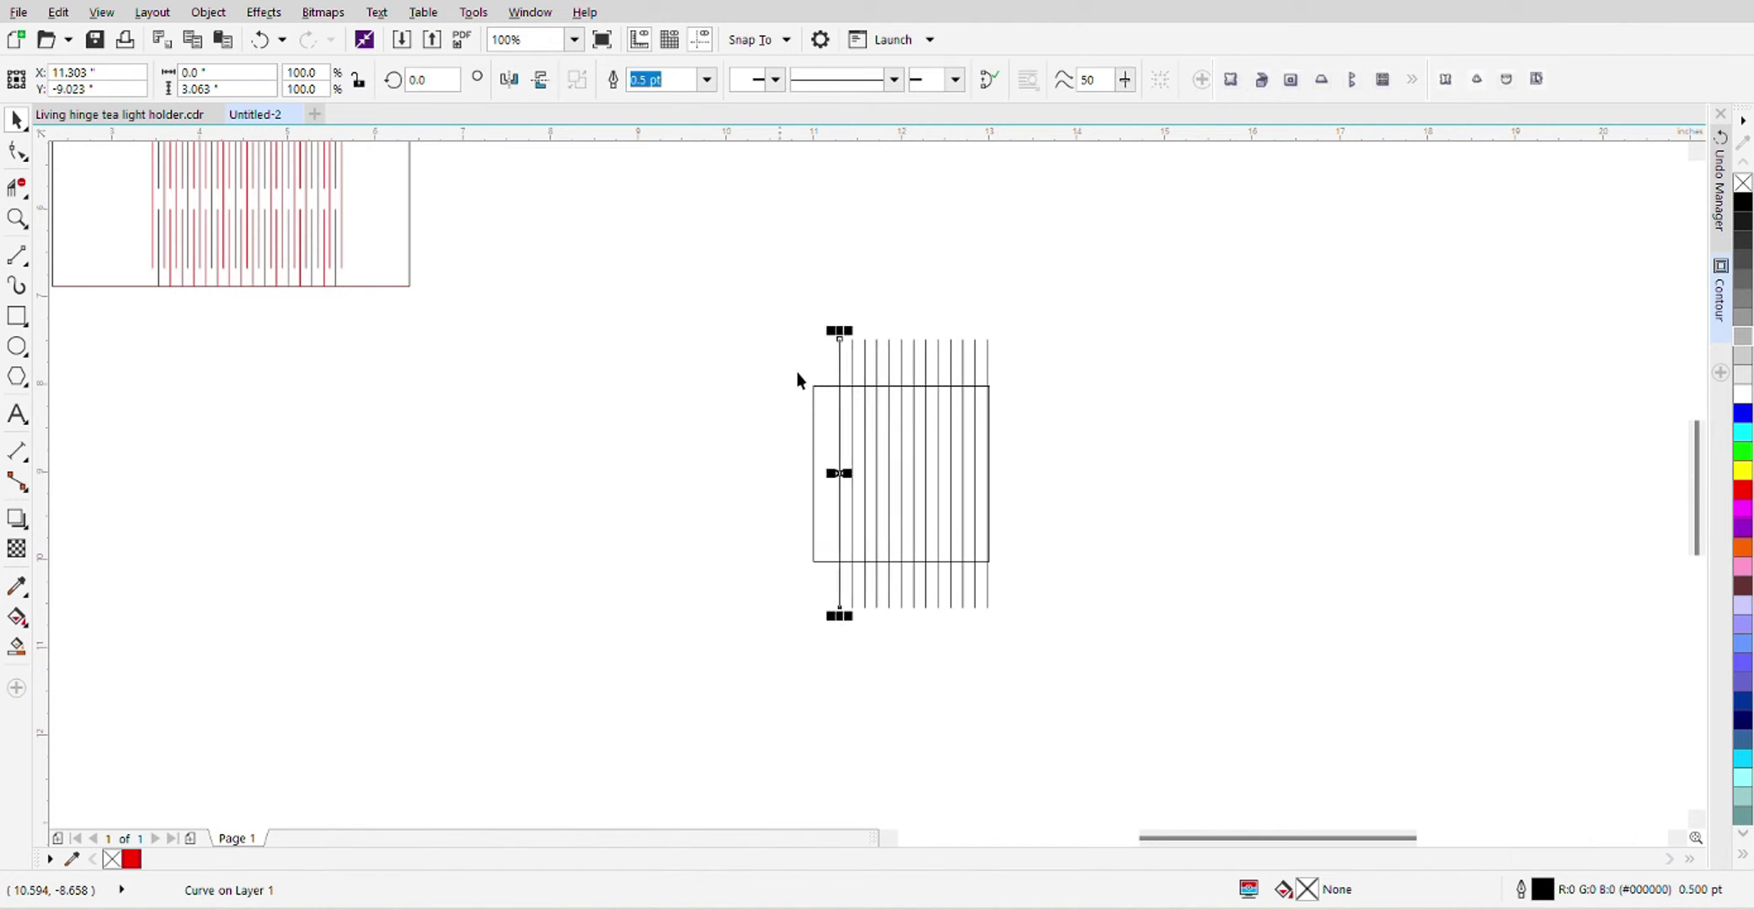
{"action": "left_click", "coordinate": [766, 300]}
{"action": "right_click", "coordinate": [746, 295]}
{"action": "left_click", "coordinate": [799, 435]}
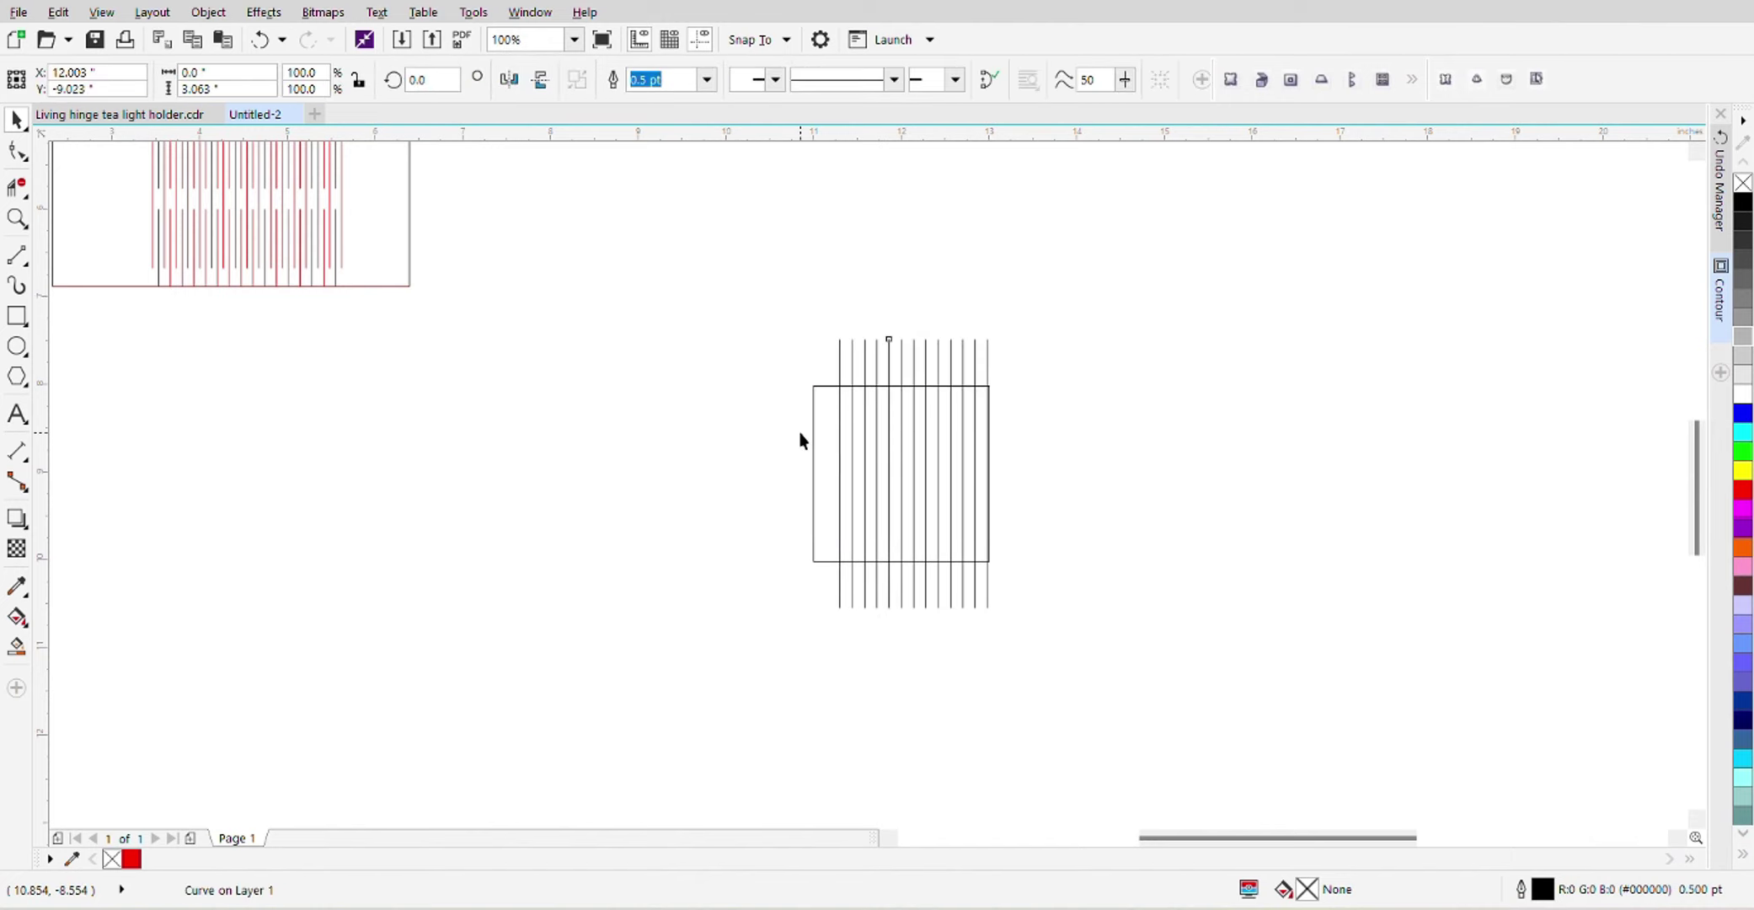
{"action": "key", "text": "Left"}
{"action": "key", "text": "Left"}
{"action": "key", "text": "Left"}
{"action": "key", "text": "Left"}
{"action": "key", "text": "Left"}
{"action": "left_click", "coordinate": [735, 320]}
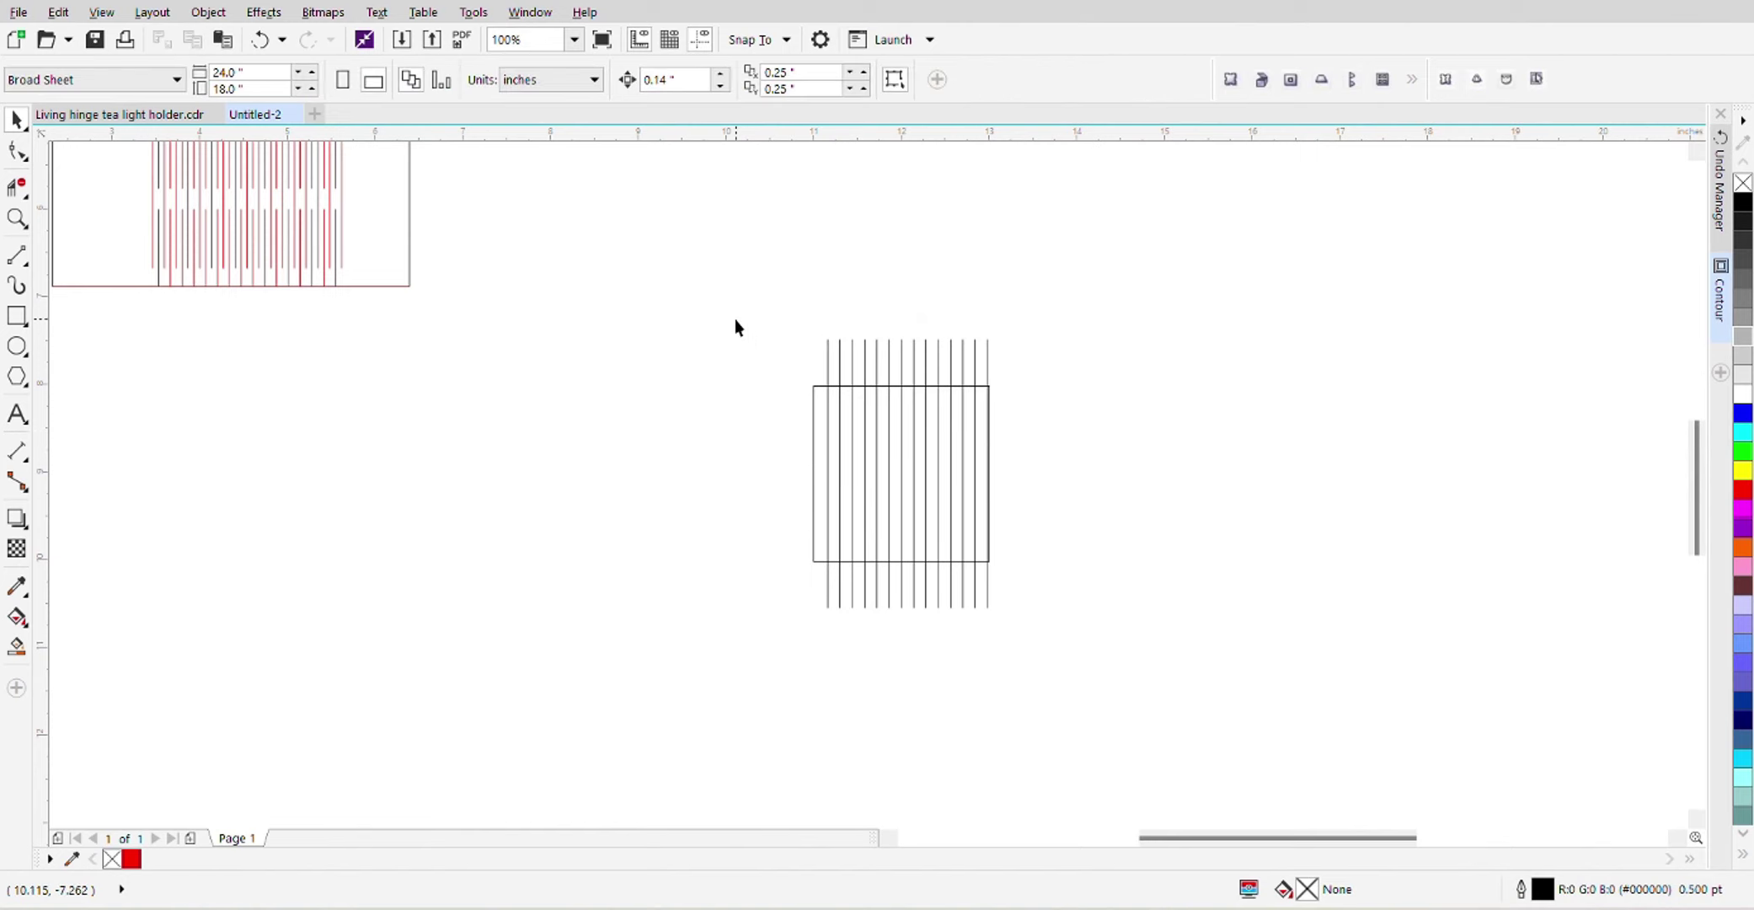
{"action": "right_click", "coordinate": [735, 327]}
{"action": "left_click", "coordinate": [798, 461]}
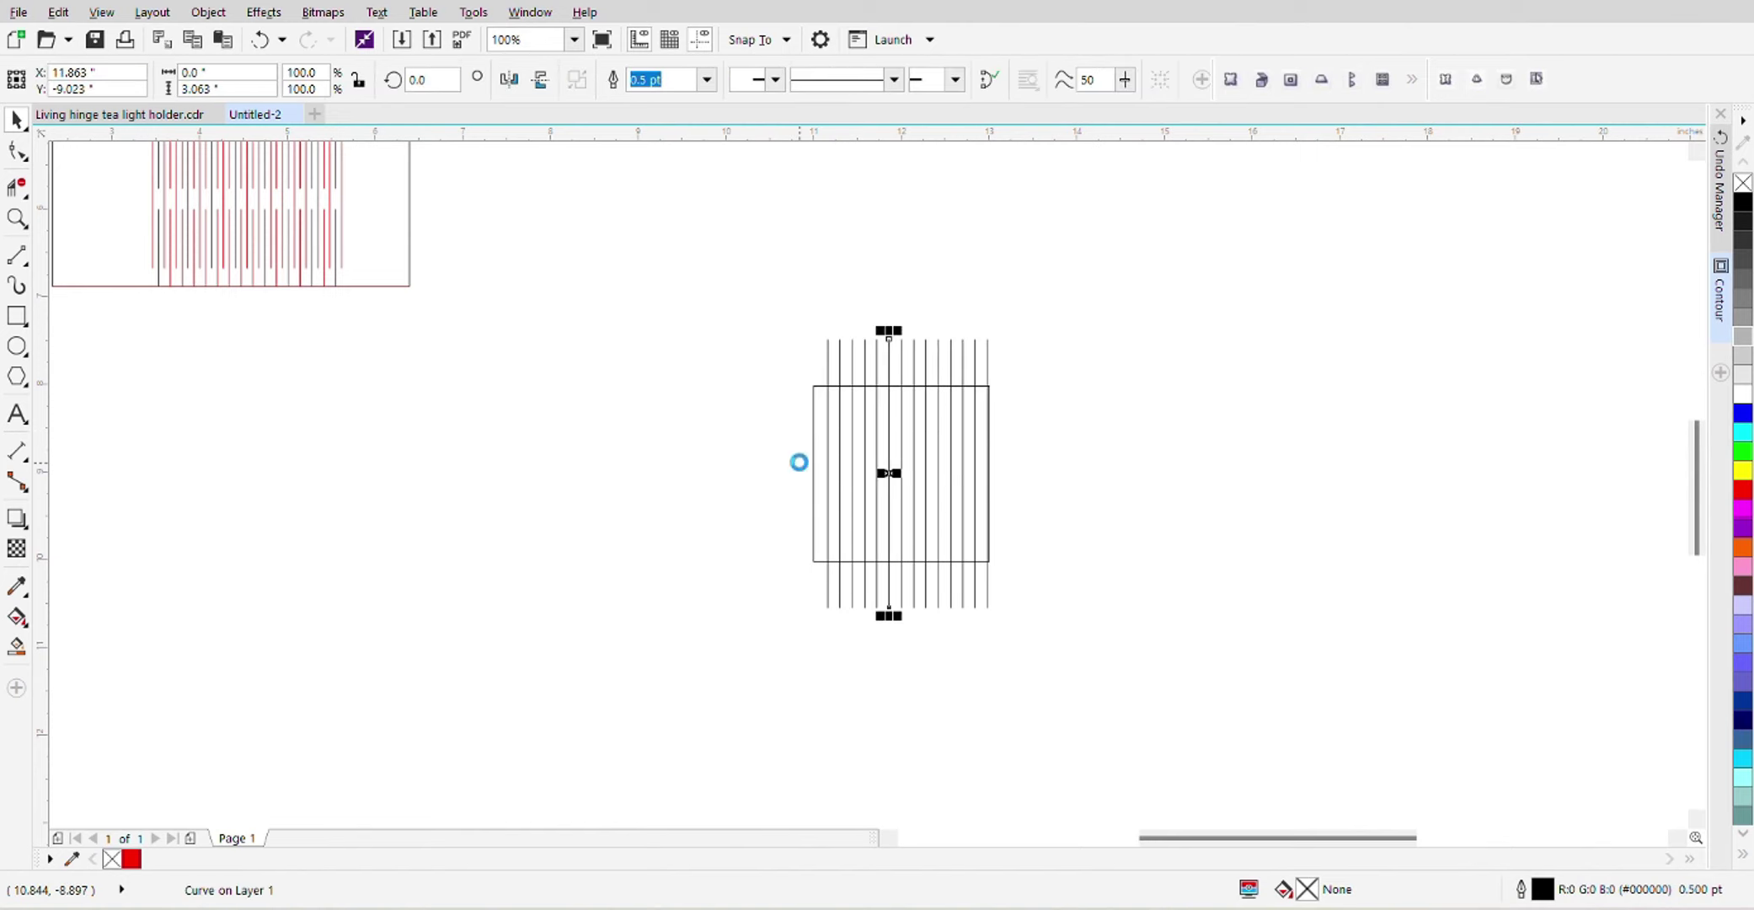
{"action": "key", "text": "Left"}
{"action": "key", "text": "Left"}
{"action": "key", "text": "Left"}
{"action": "key", "text": "Left"}
{"action": "key", "text": "Left"}
{"action": "key", "text": "Left"}
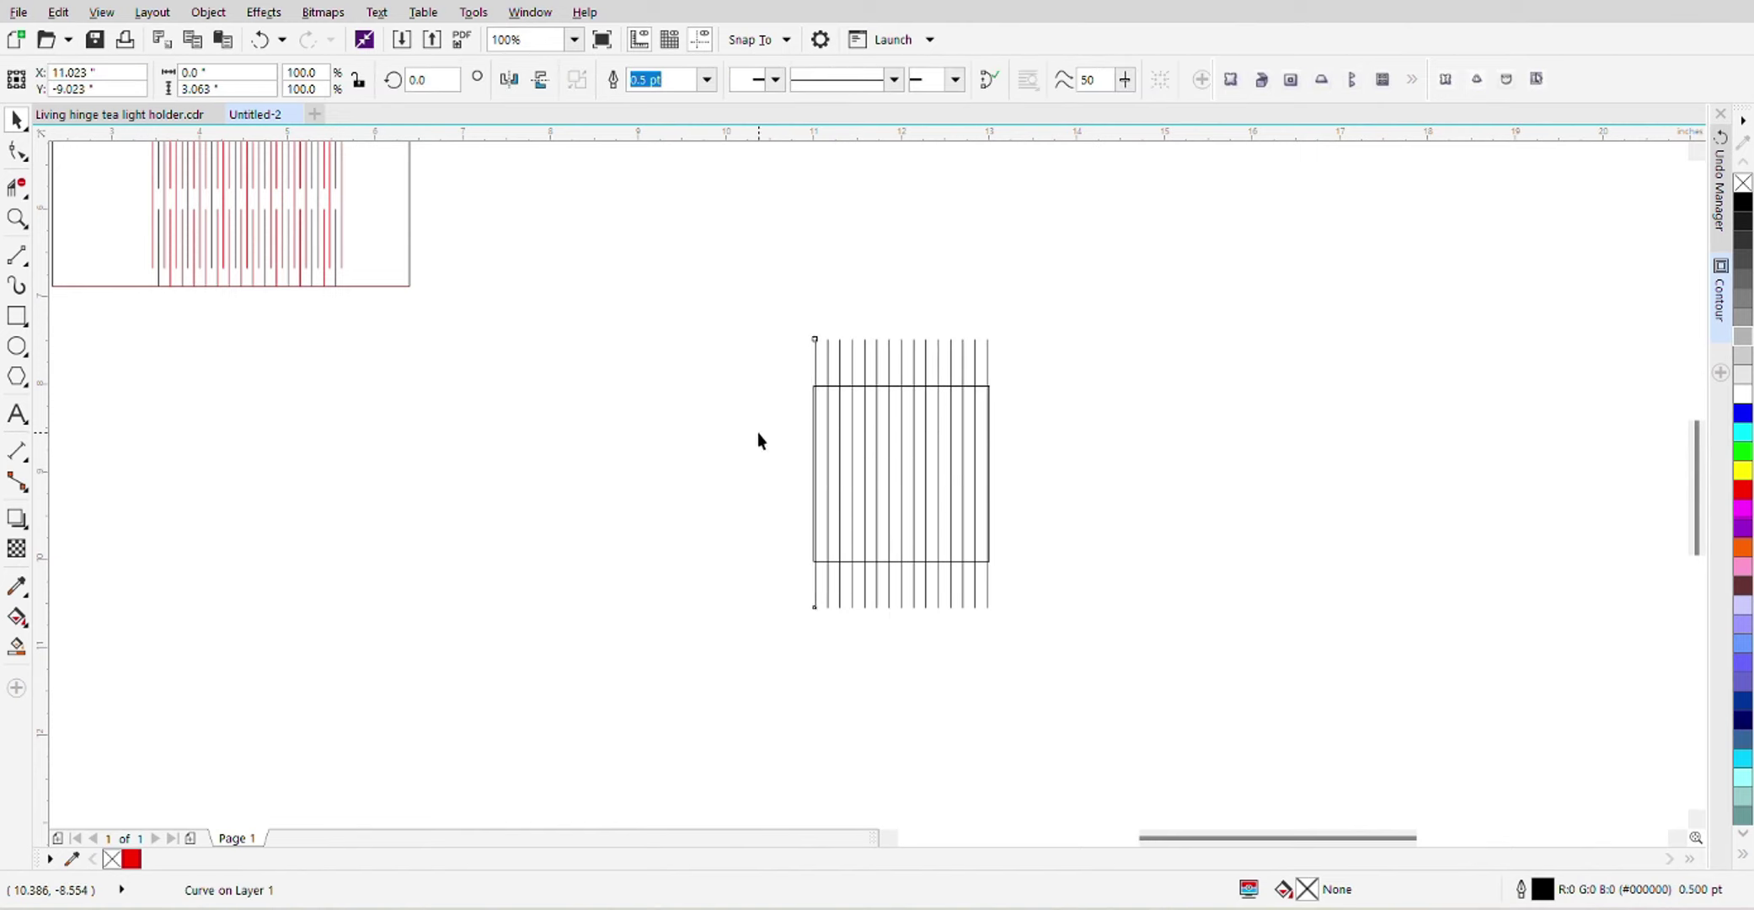
{"action": "left_click", "coordinate": [884, 398]}
{"action": "scroll", "coordinate": [884, 397], "scroll_direction": "up", "scroll_amount": 2}
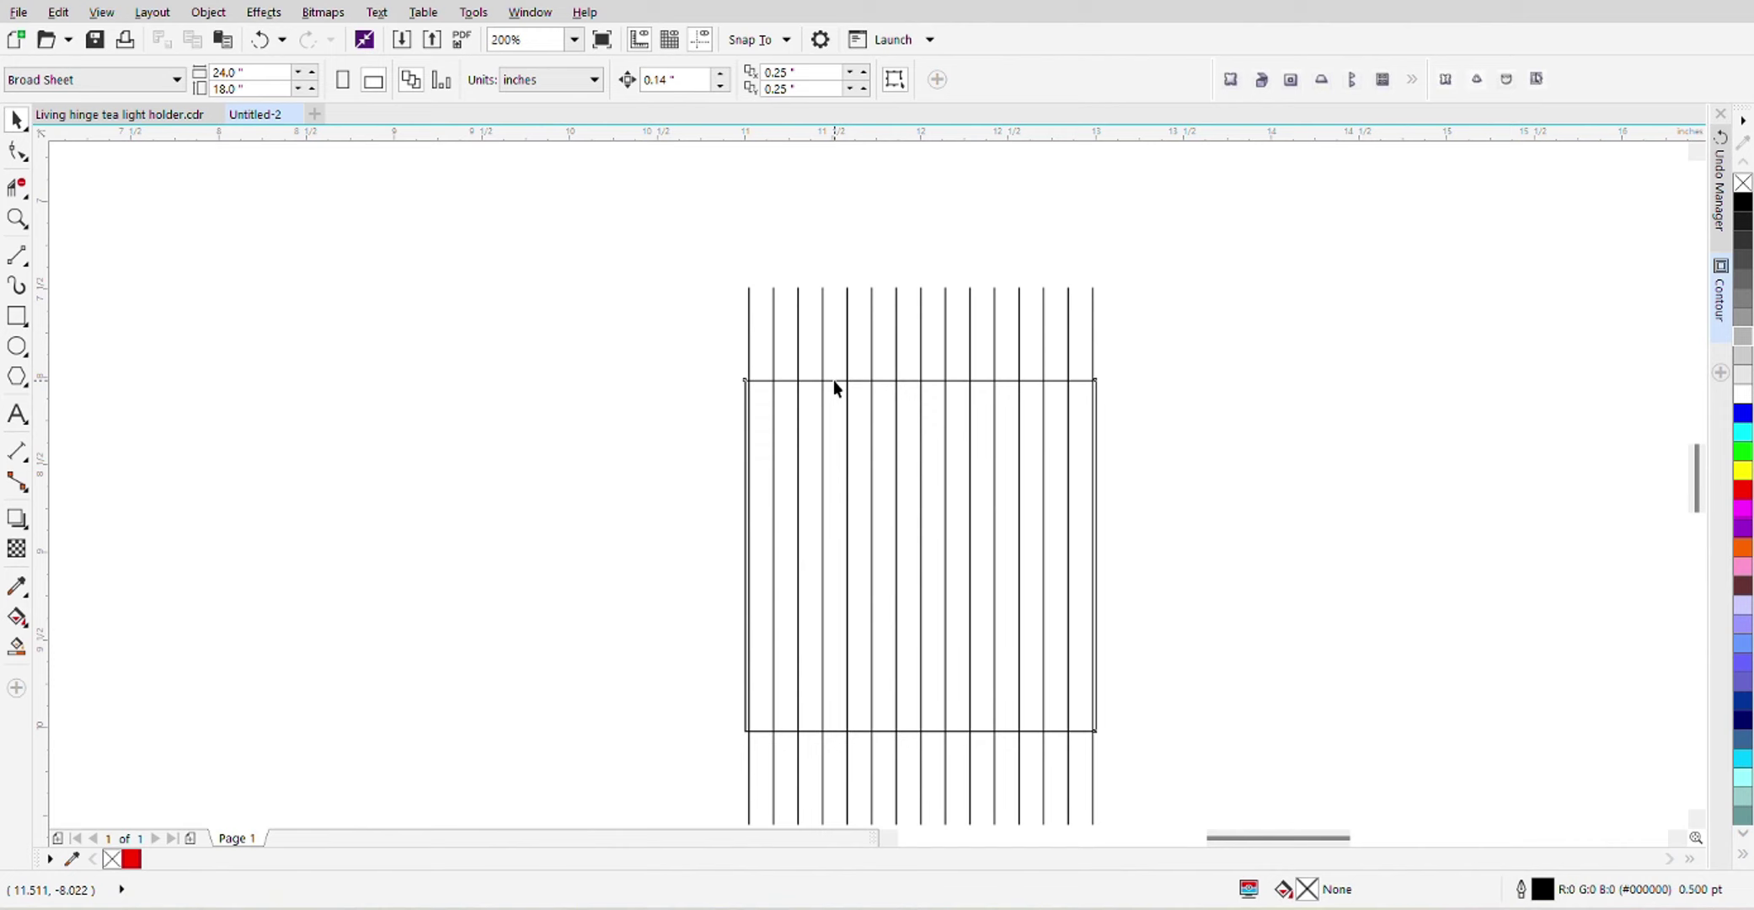
Move the square aside and marquee-select all 15 vertical lines
{"action": "left_click_drag", "start_coordinate": [833, 380], "coordinate": [1508, 310]}
{"action": "scroll", "coordinate": [724, 315], "scroll_direction": "down", "scroll_amount": 2}
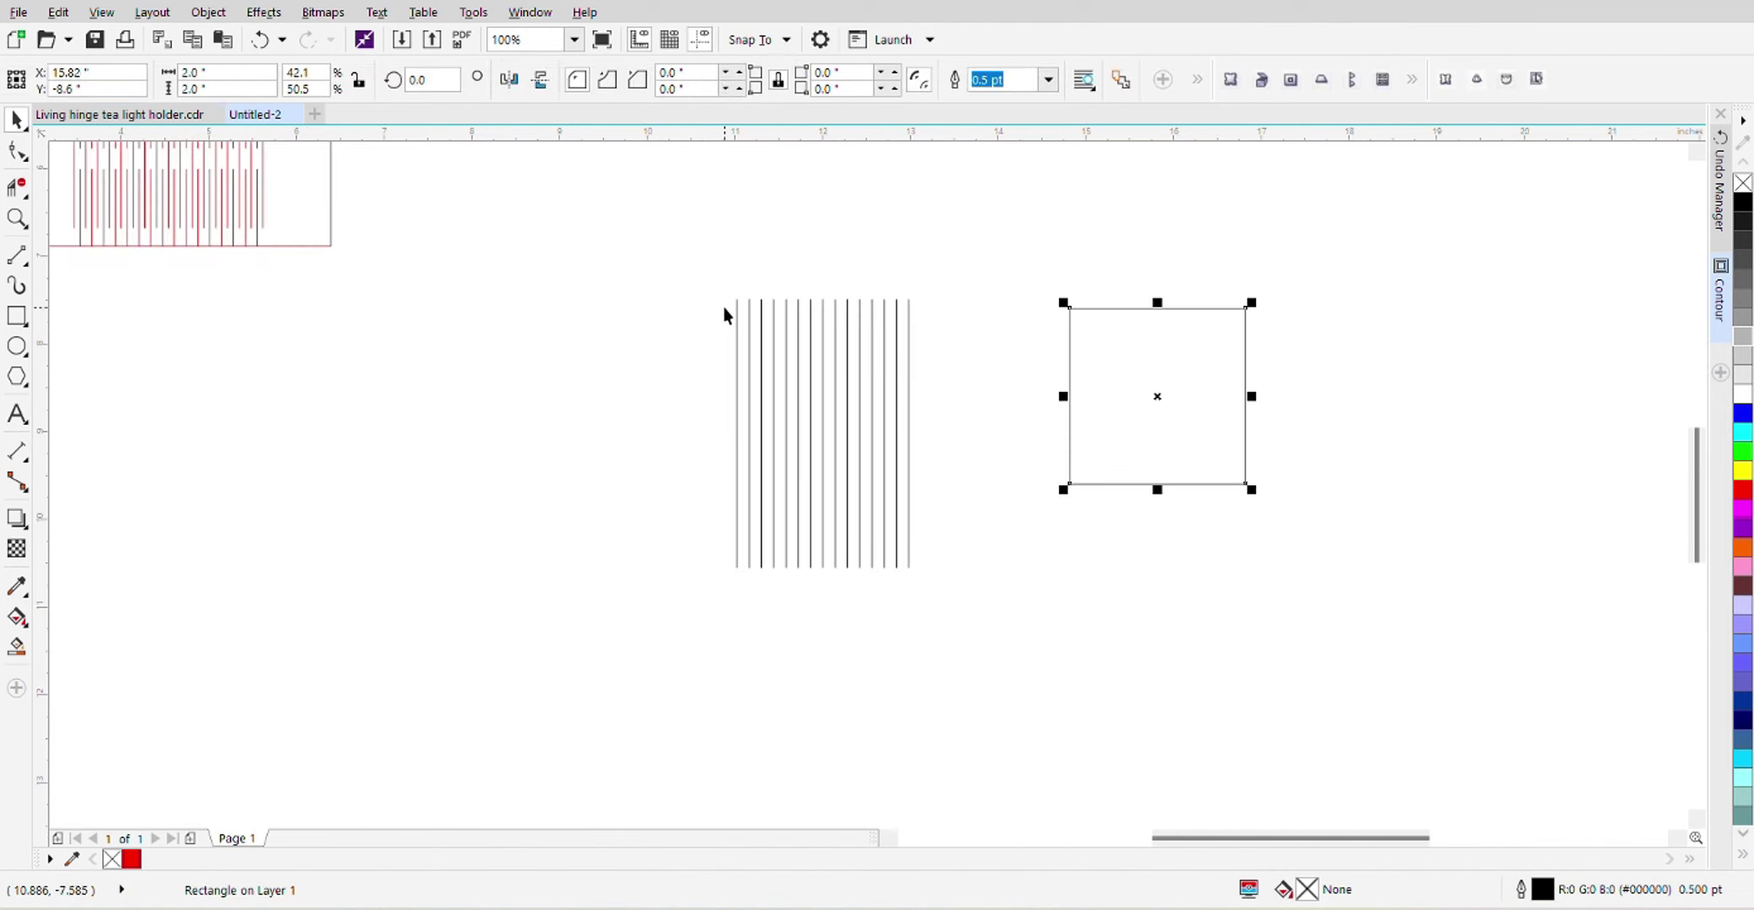
{"action": "left_click_drag", "start_coordinate": [686, 266], "coordinate": [993, 610]}
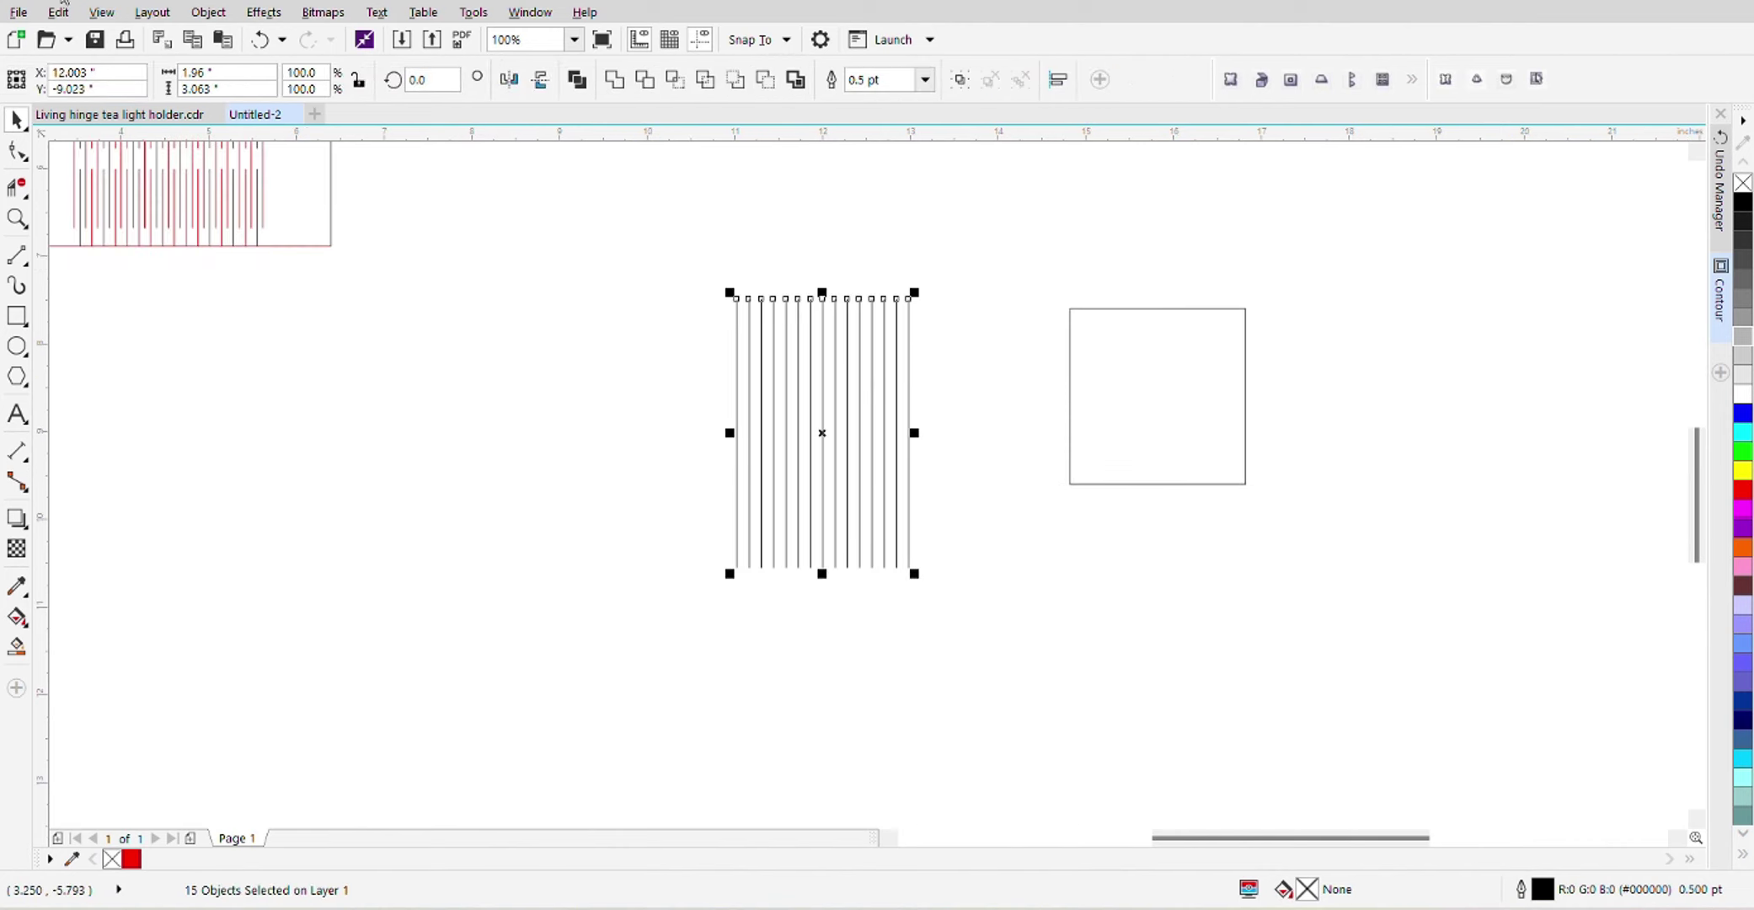
Group the 15 lines, then select the group together with the square
{"action": "left_click", "coordinate": [209, 12]}
{"action": "mouse_move", "coordinate": [410, 361]}
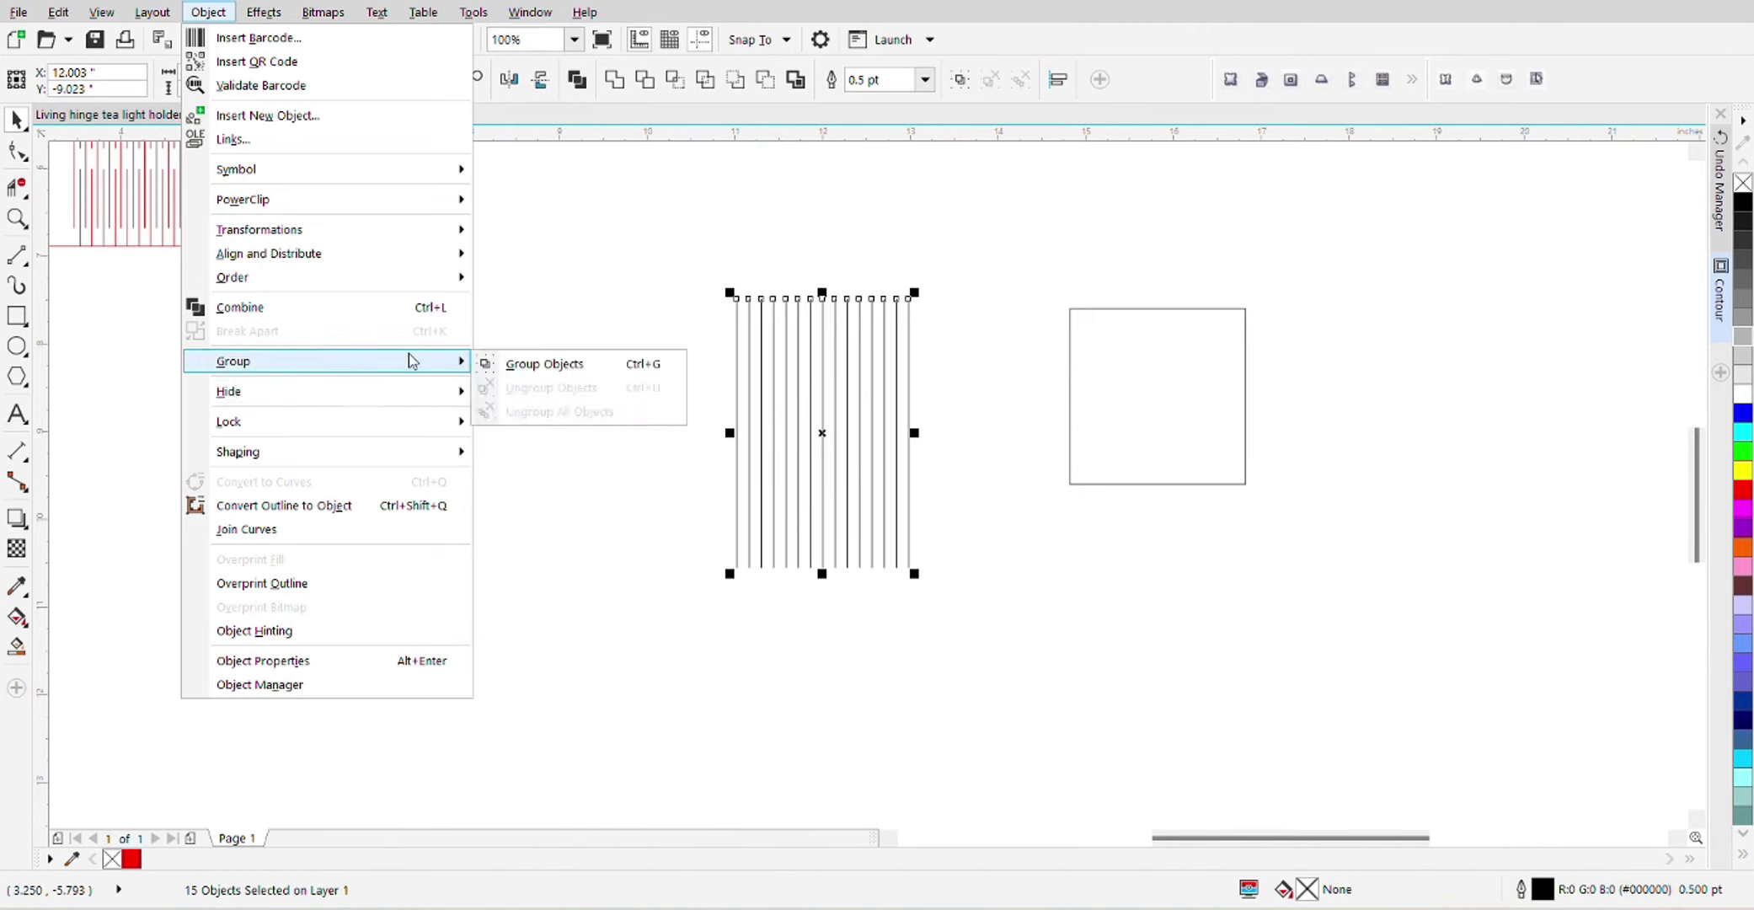
{"action": "left_click", "coordinate": [526, 364]}
{"action": "left_click", "coordinate": [772, 396]}
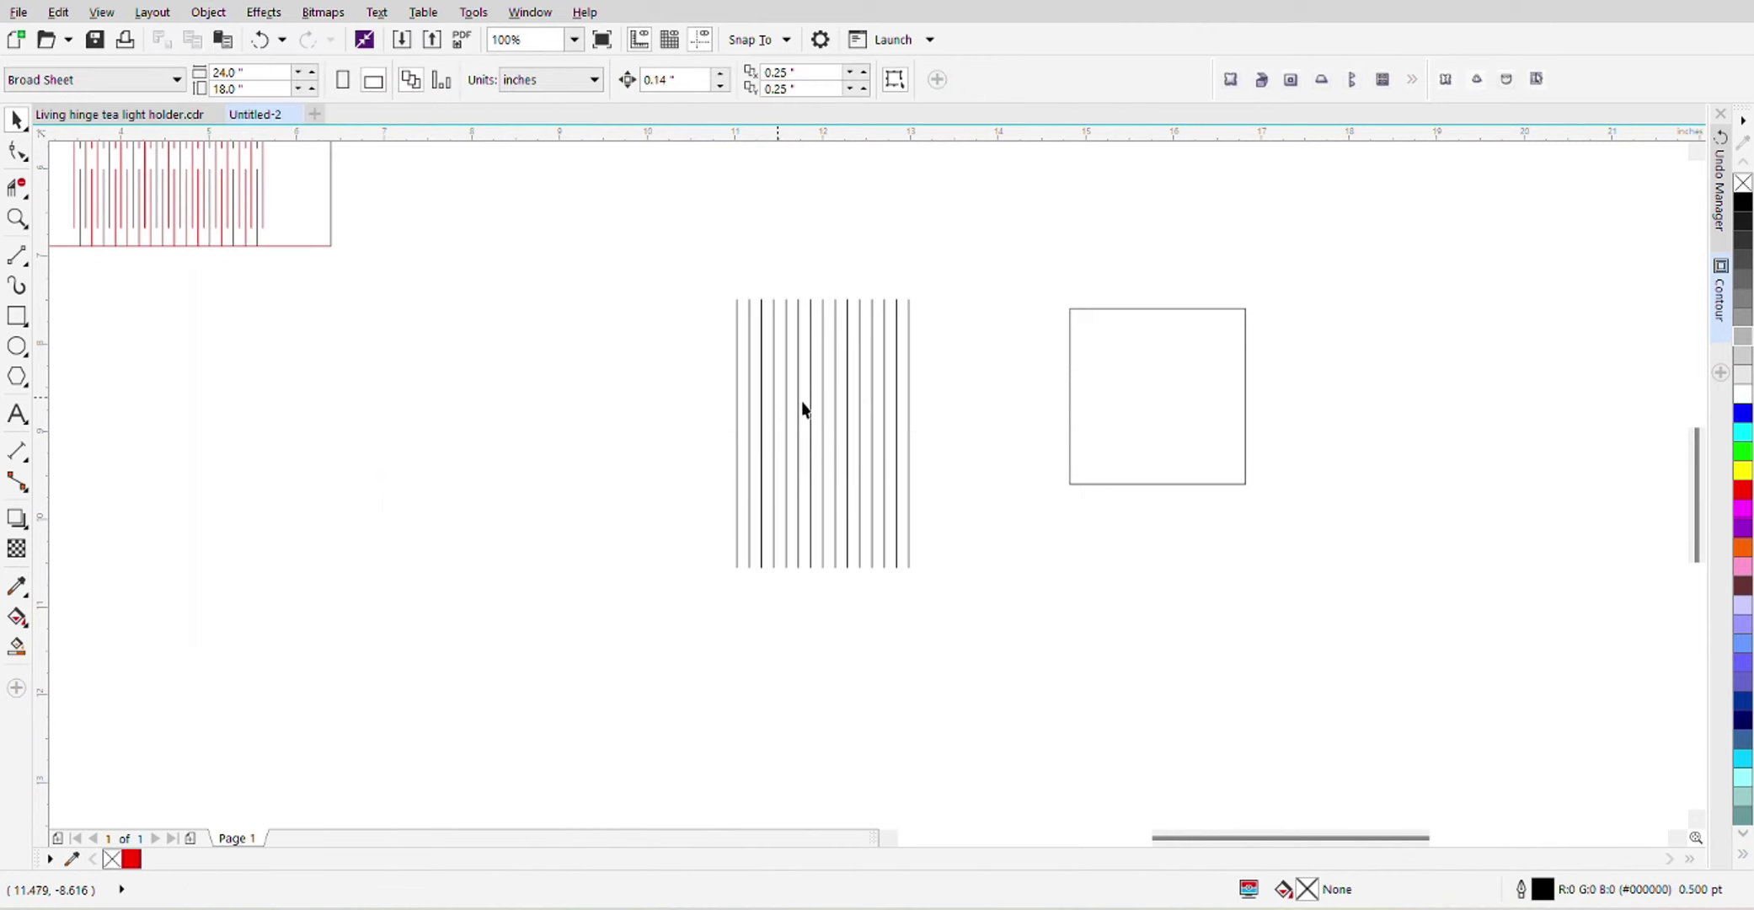
{"action": "left_click", "coordinate": [824, 419]}
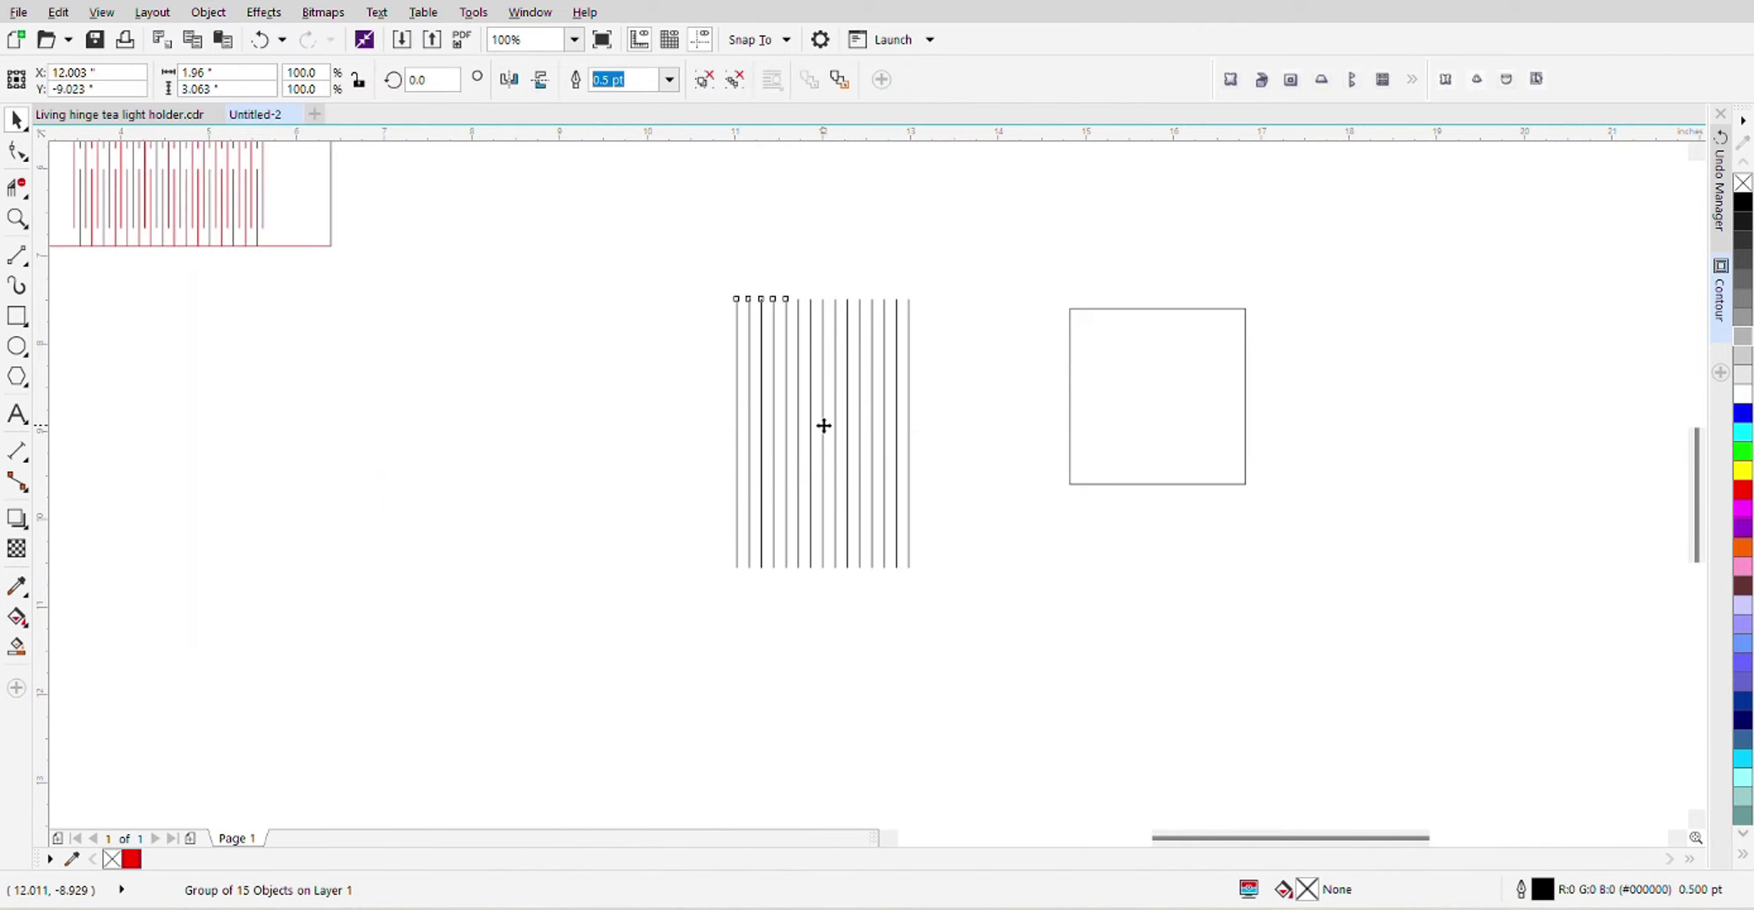
{"action": "left_click", "coordinate": [1222, 379]}
Centre the square on the line group and select the group
{"action": "key", "text": "p"}
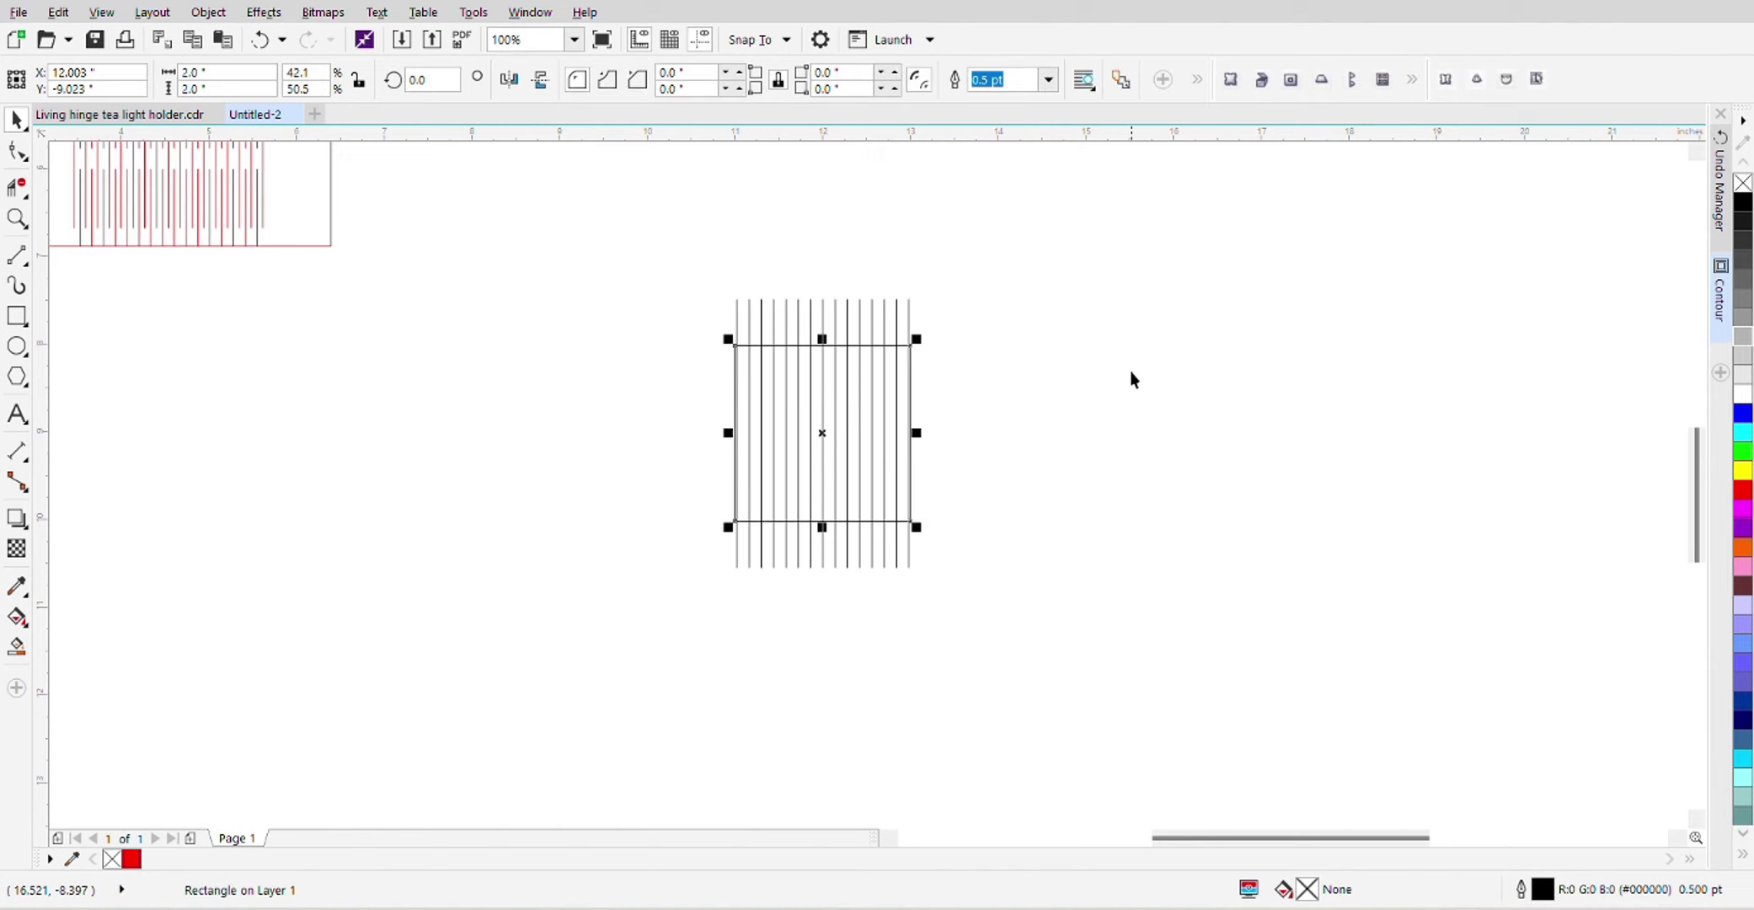
{"action": "left_click_drag", "start_coordinate": [780, 328], "coordinate": [786, 341]}
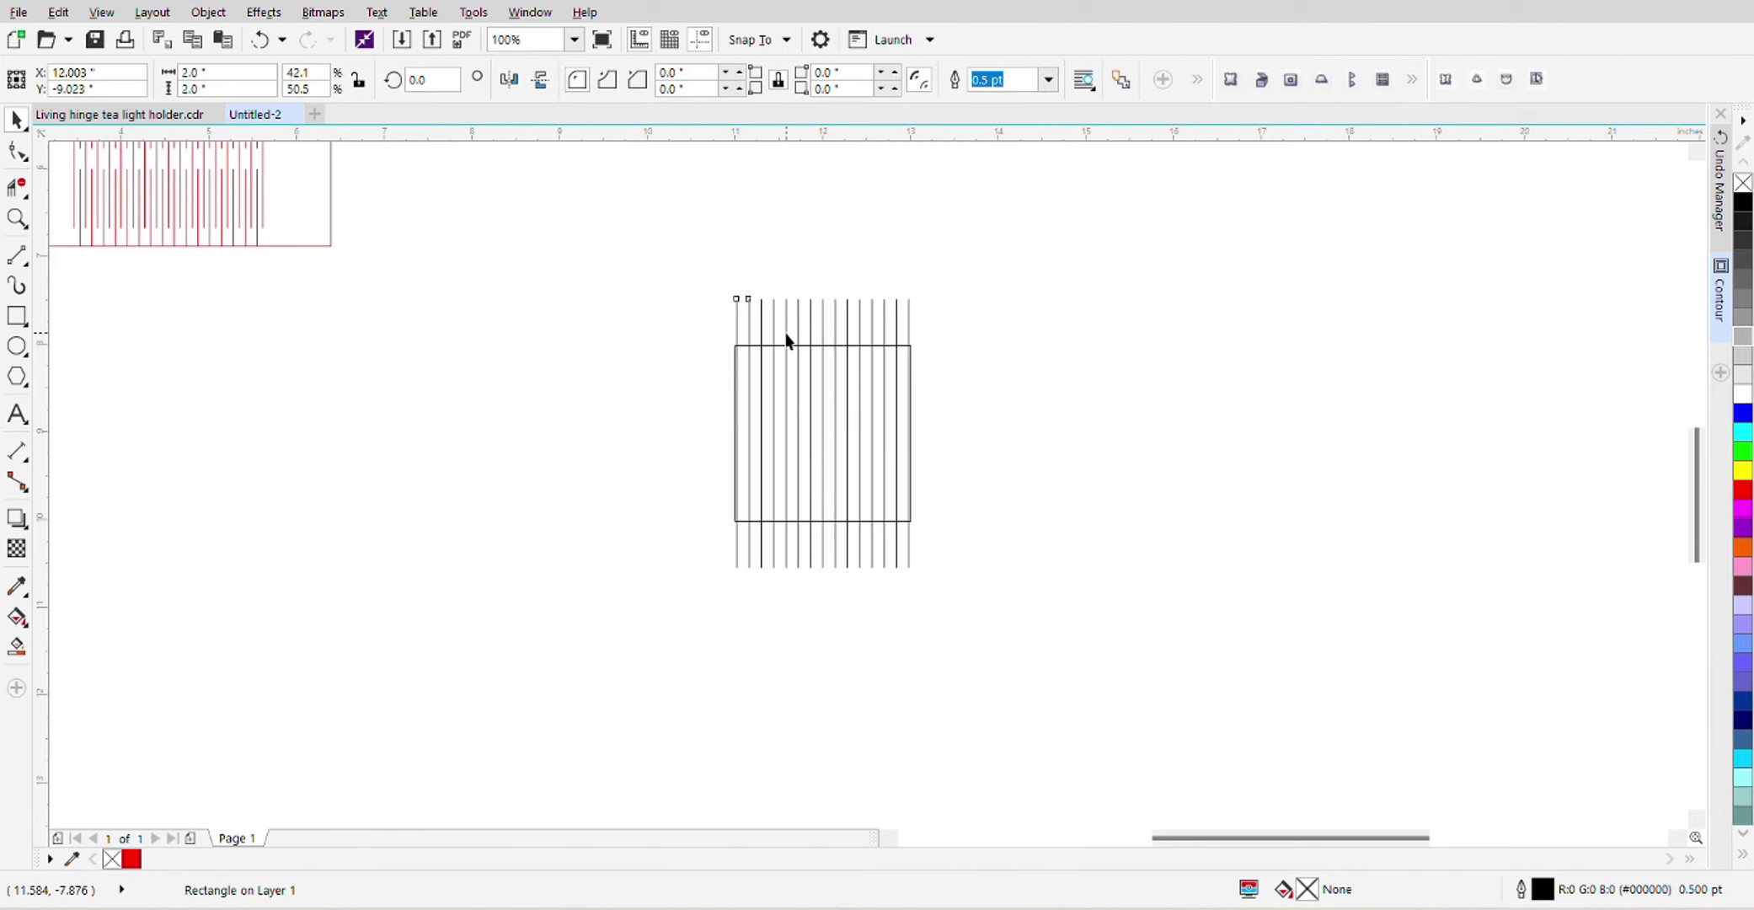
{"action": "left_click", "coordinate": [786, 341]}
{"action": "scroll", "coordinate": [936, 365], "scroll_direction": "down", "scroll_amount": 2}
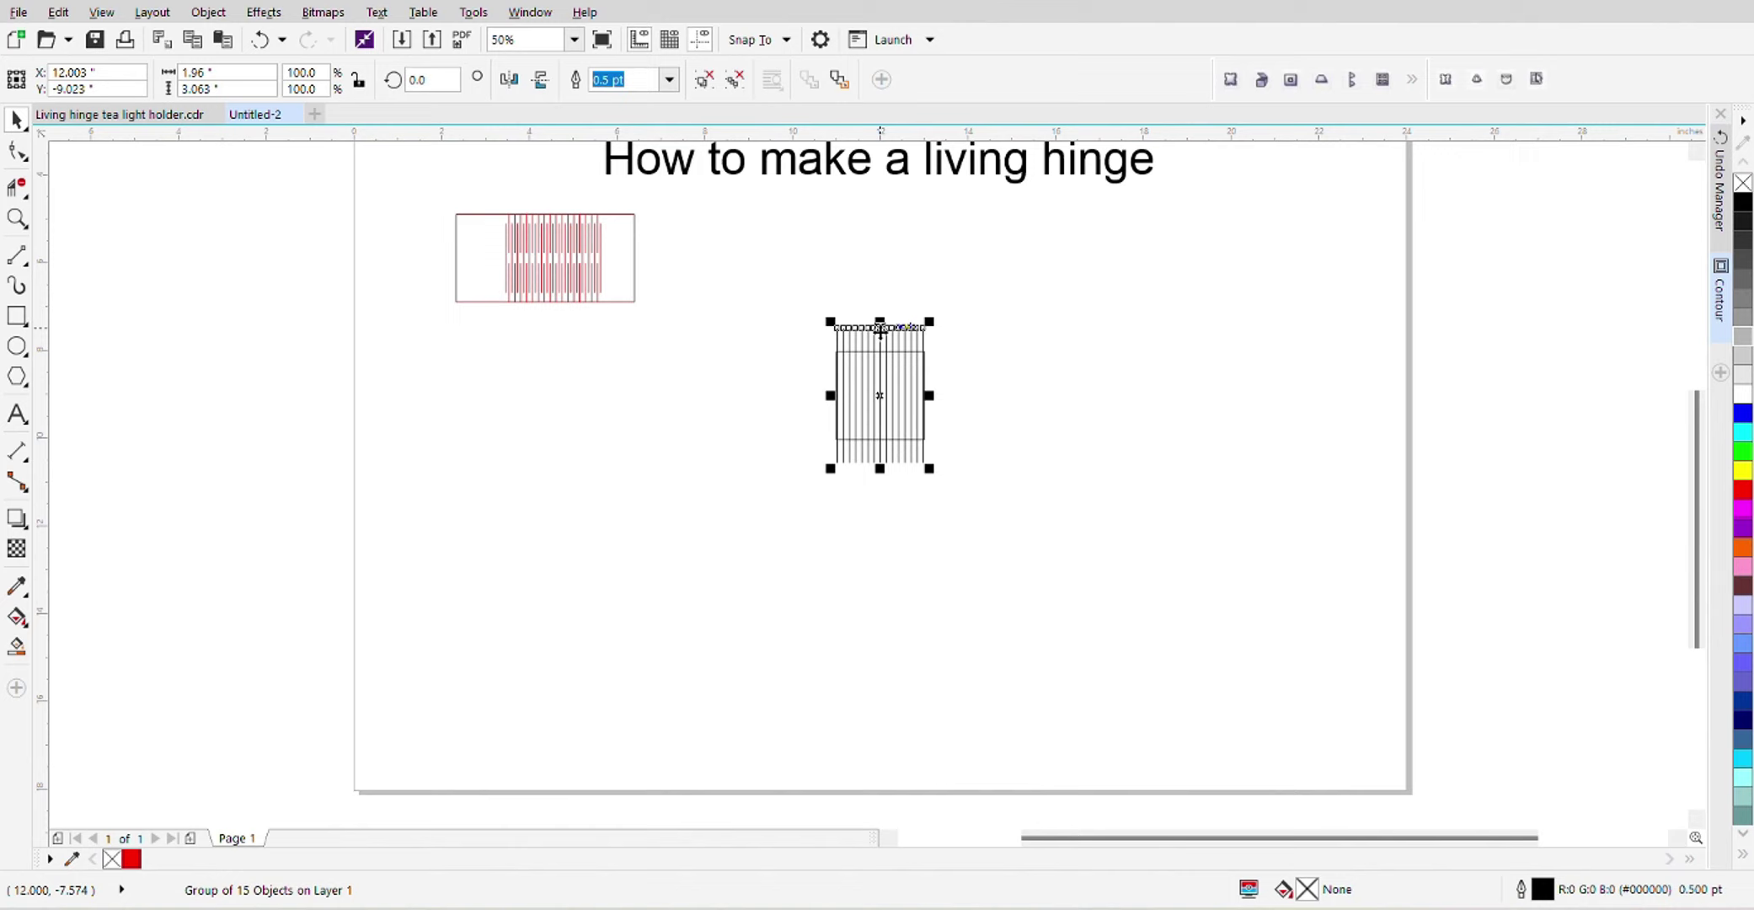
{"action": "scroll", "coordinate": [881, 332], "scroll_direction": "up", "scroll_amount": 2}
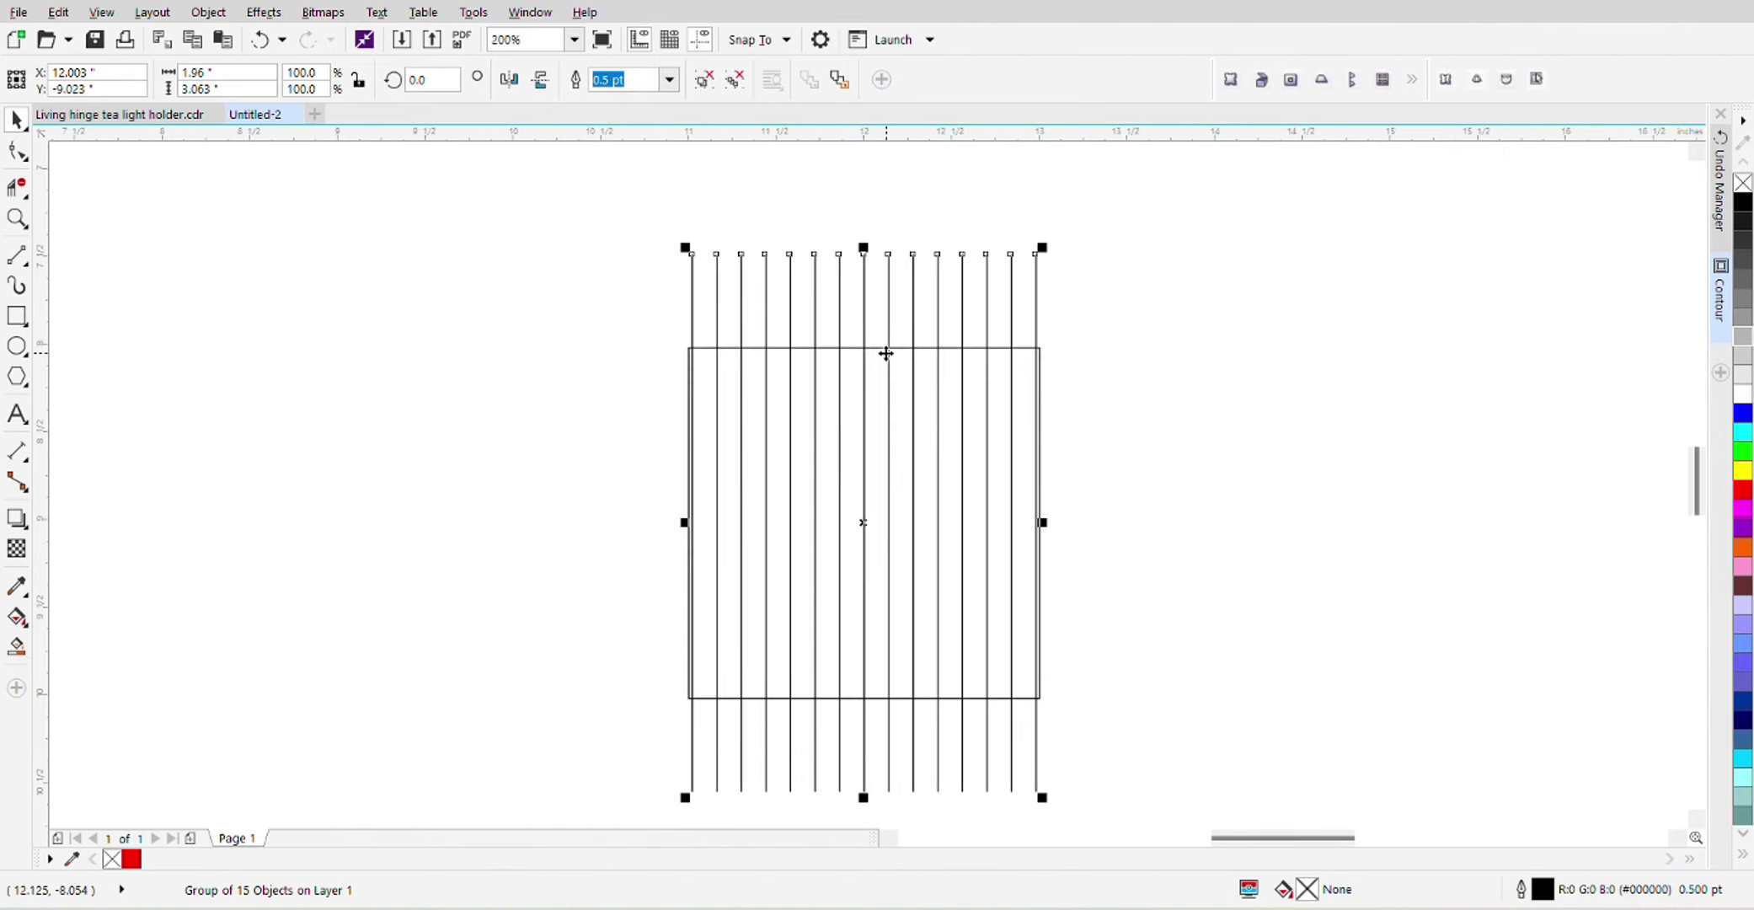
{"action": "scroll", "coordinate": [1053, 406], "scroll_direction": "down", "scroll_amount": 1}
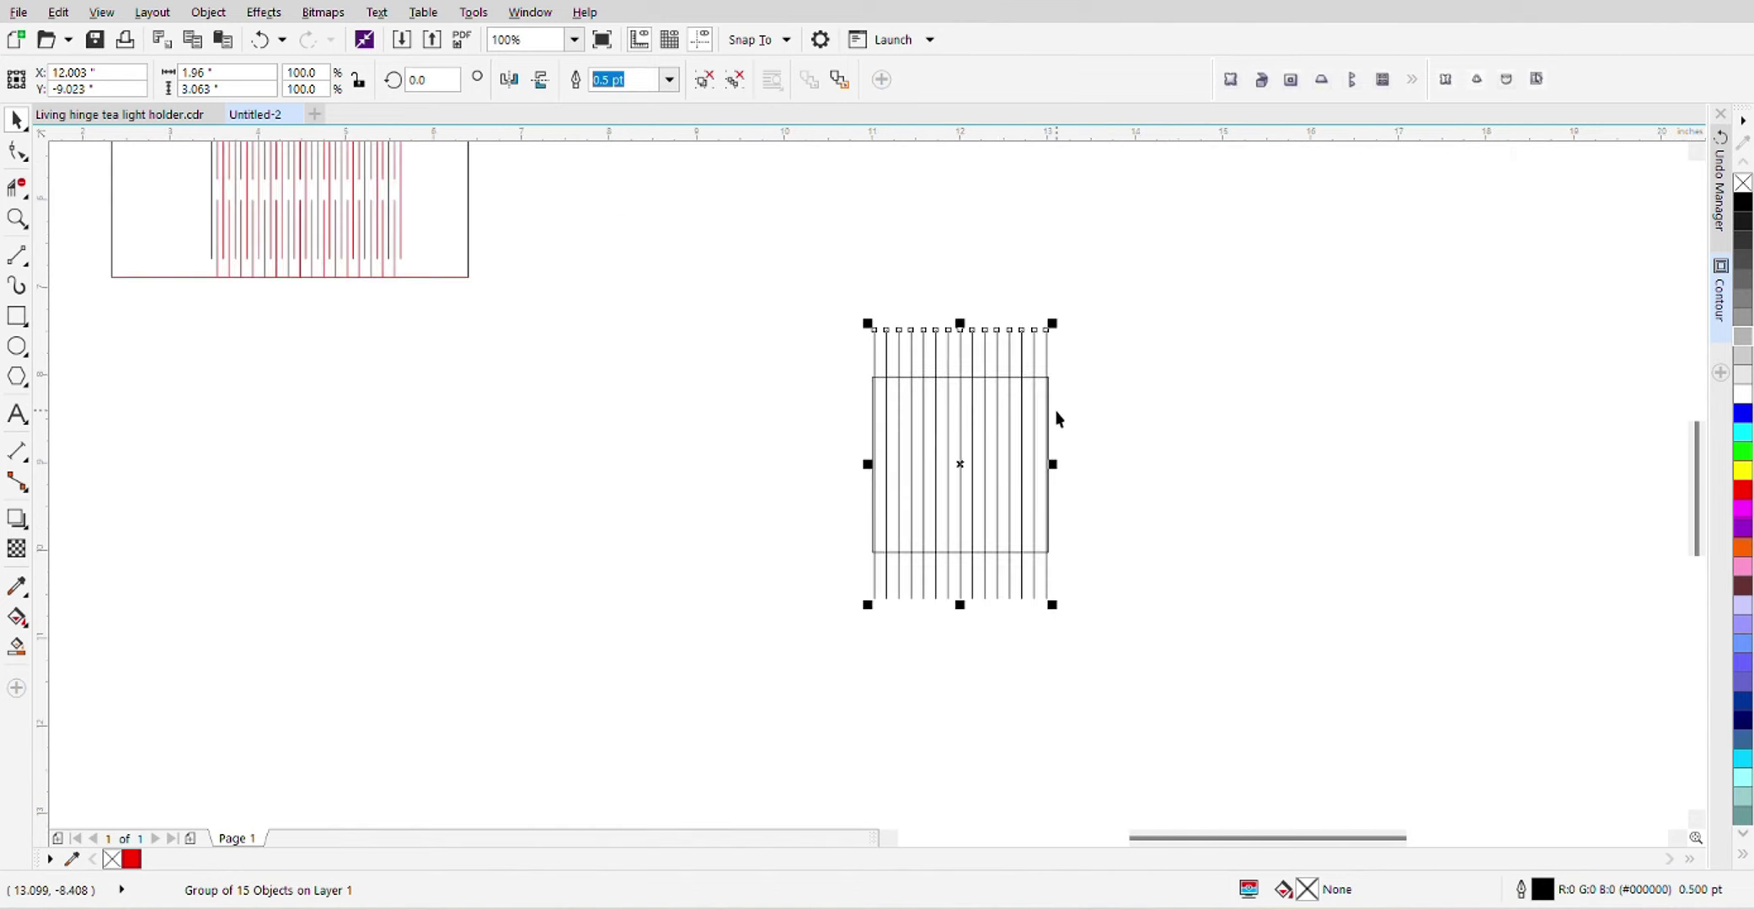
{"action": "scroll", "coordinate": [977, 406], "scroll_direction": "down", "scroll_amount": 1}
{"action": "scroll", "coordinate": [682, 278], "scroll_direction": "up", "scroll_amount": 3}
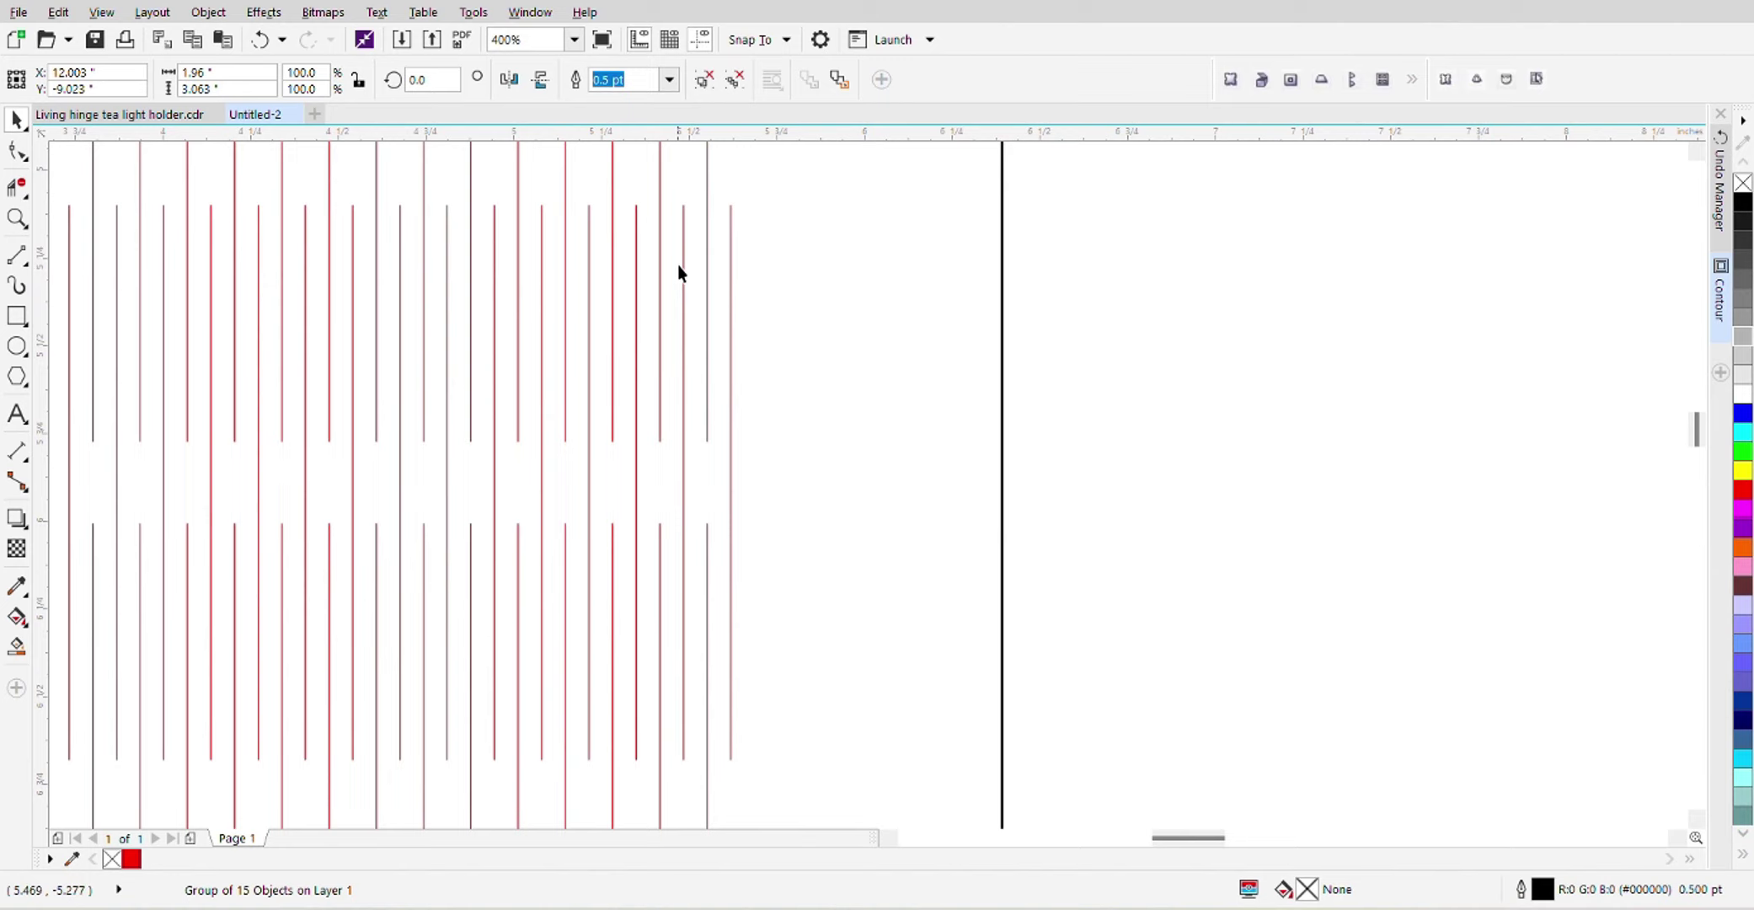
{"action": "scroll", "coordinate": [680, 269], "scroll_direction": "down", "scroll_amount": 1}
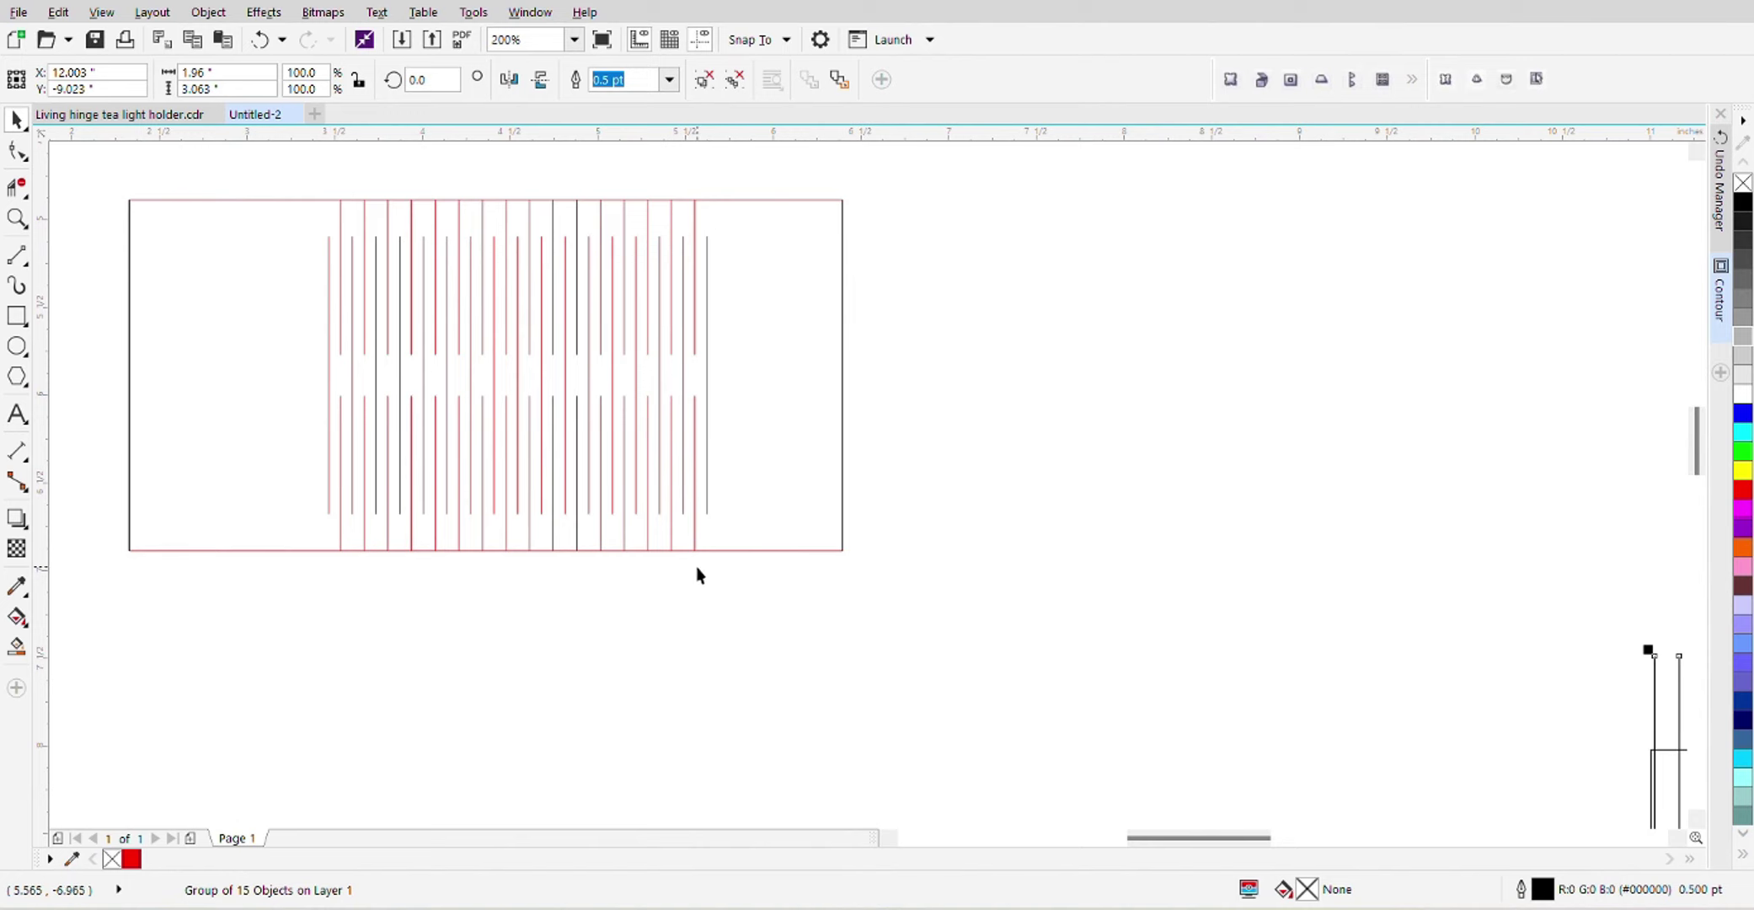
{"action": "scroll", "coordinate": [523, 427], "scroll_direction": "down", "scroll_amount": 3}
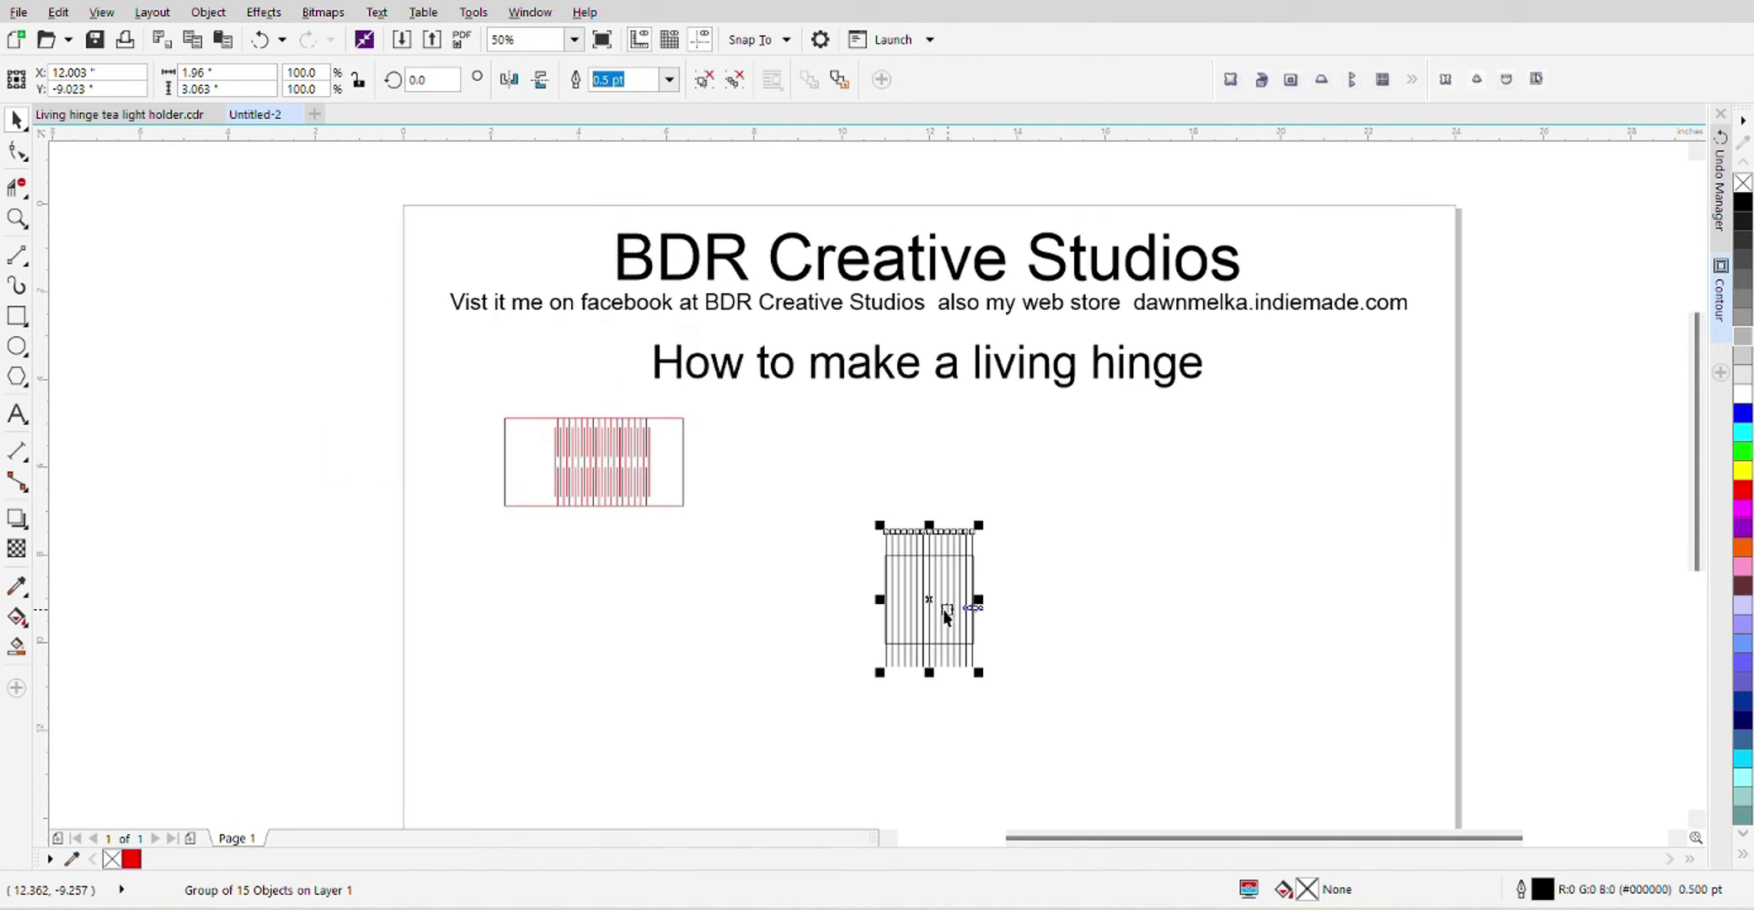
{"action": "scroll", "coordinate": [943, 608], "scroll_direction": "up", "scroll_amount": 1}
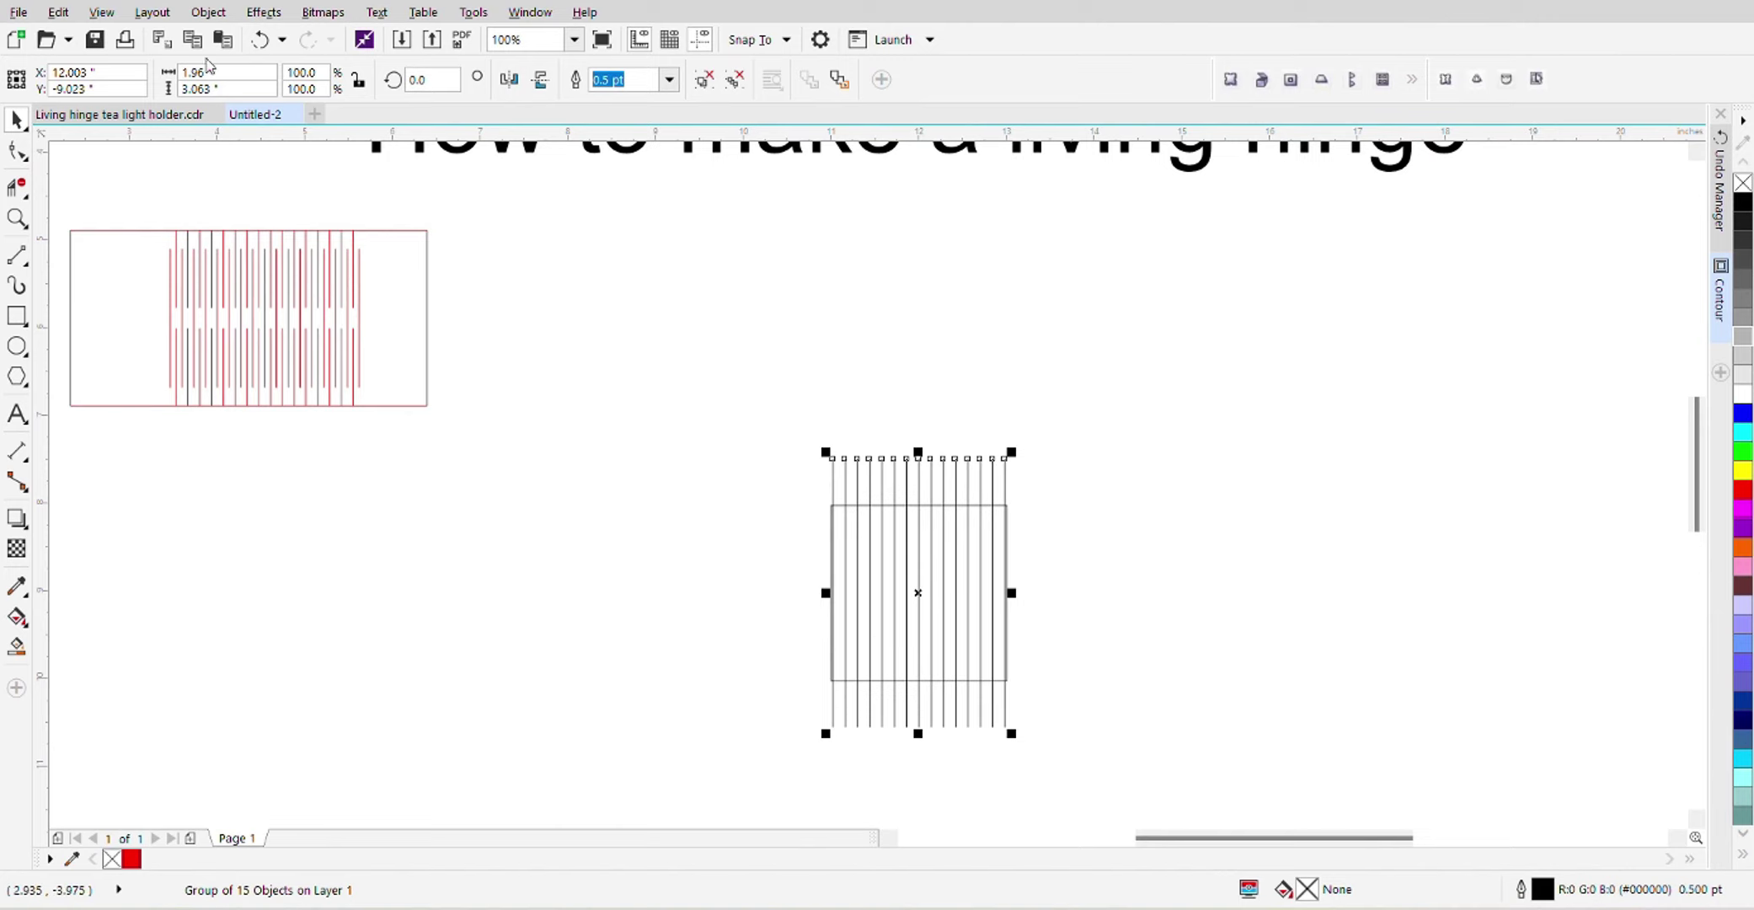
Set the line group's height to 1.5 inches
{"action": "left_click", "coordinate": [227, 88]}
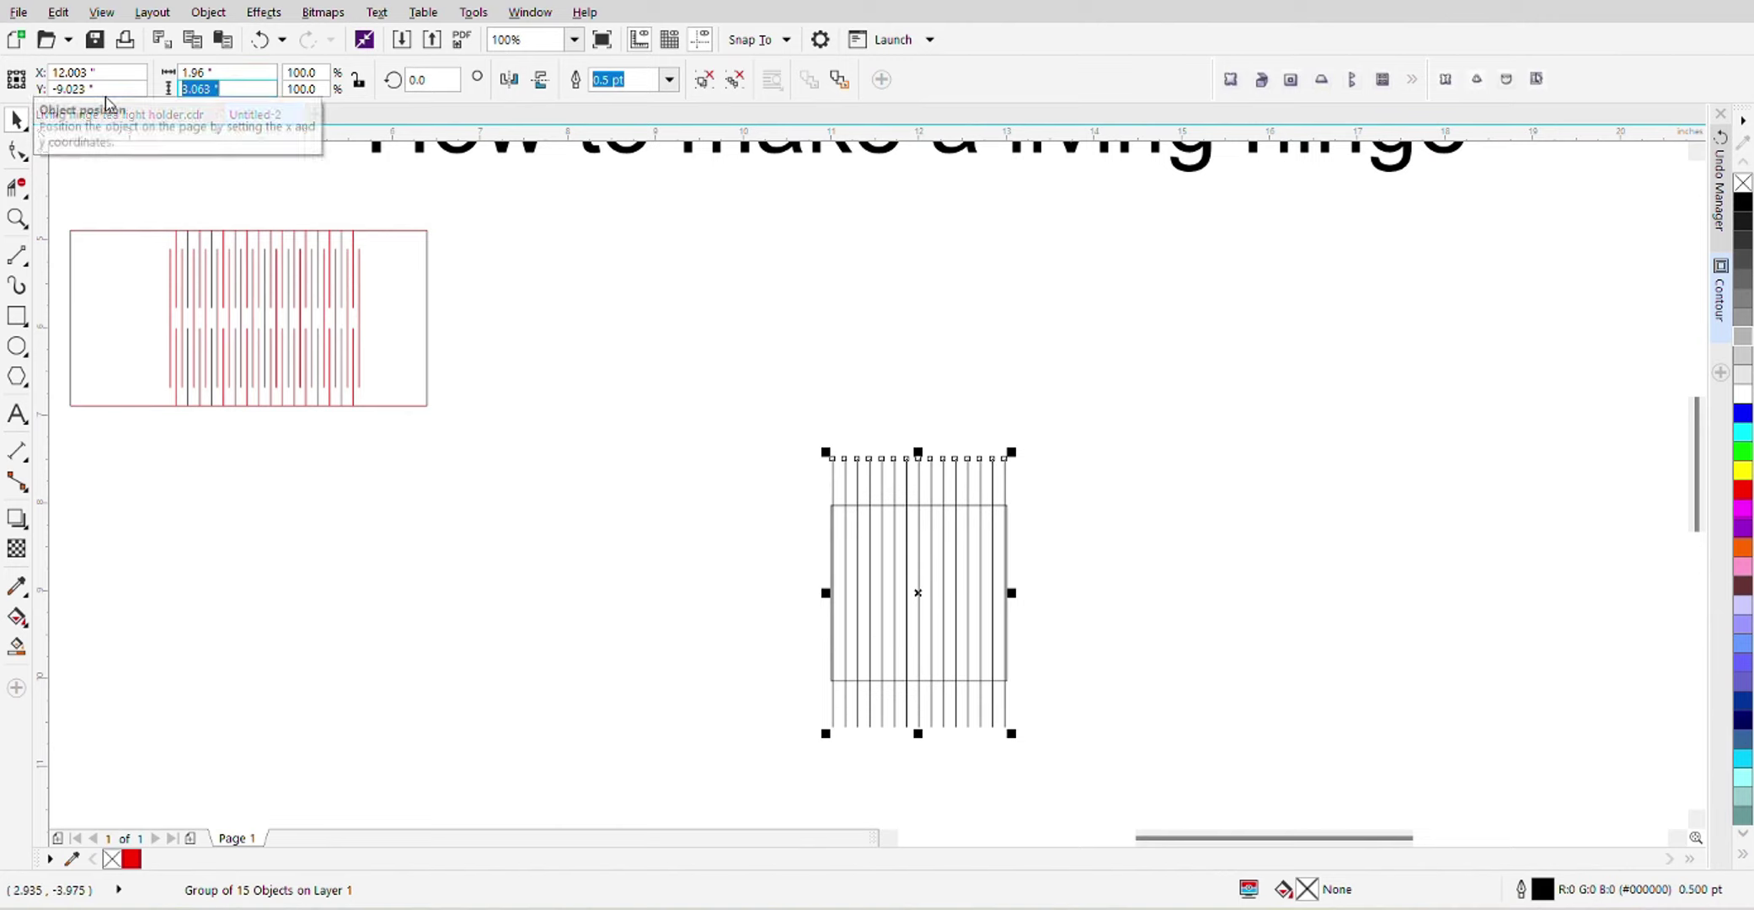
{"action": "type", "text": "1.5"}
{"action": "key", "text": "Return"}
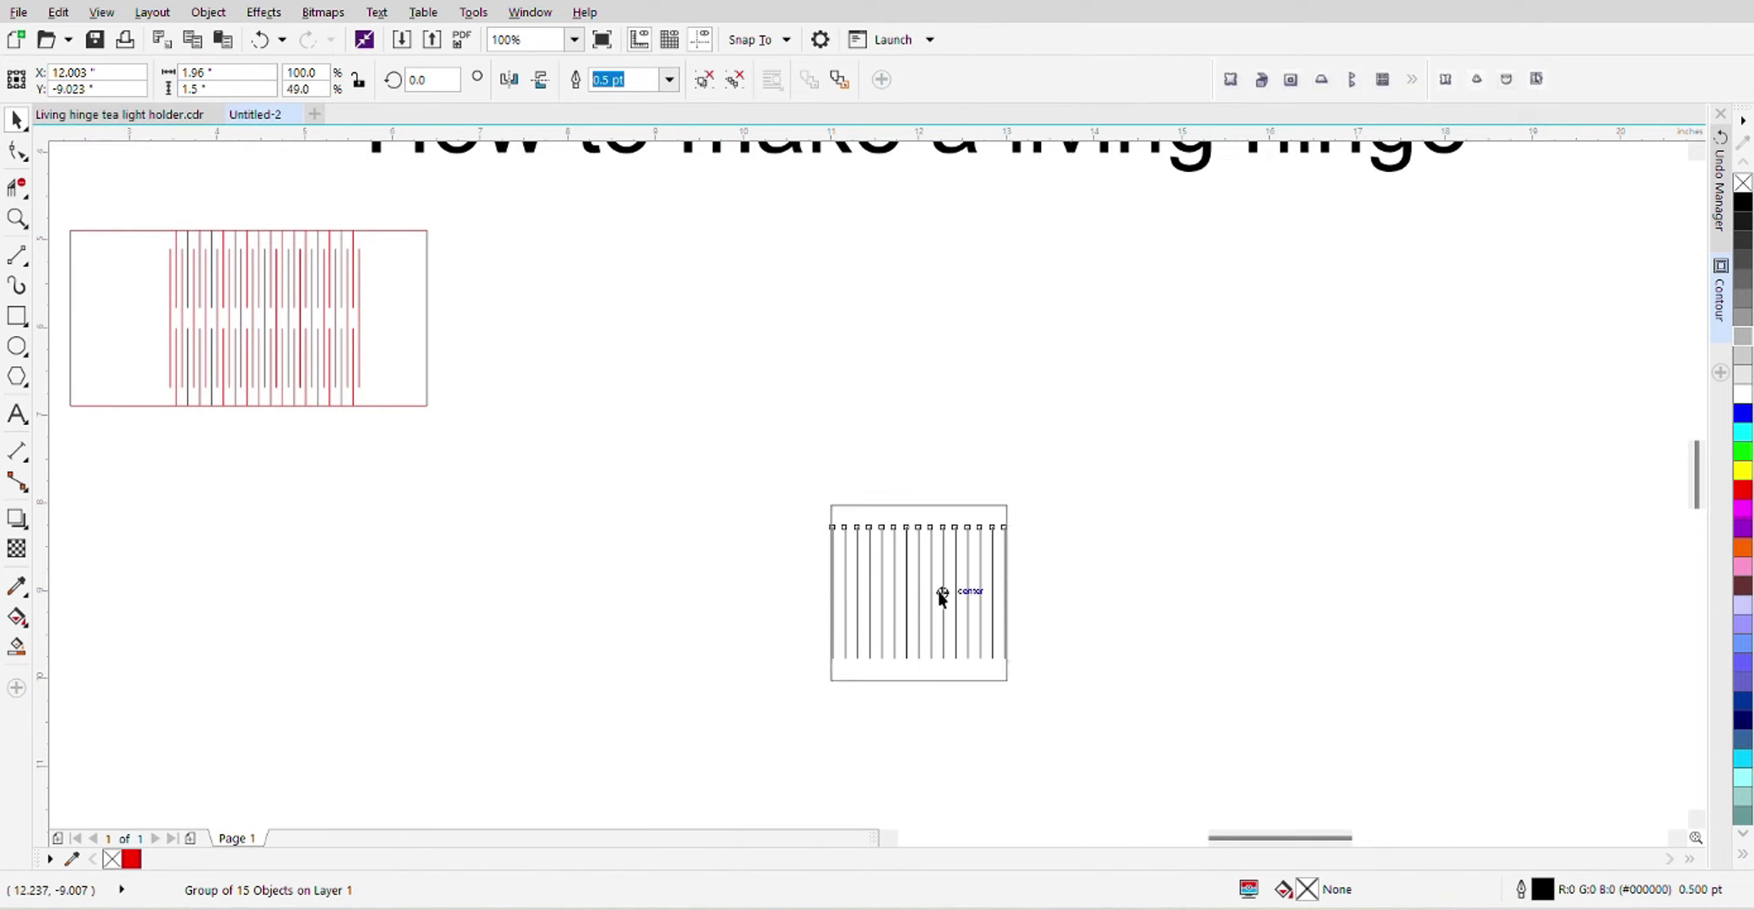
{"action": "scroll", "coordinate": [942, 597], "scroll_direction": "up", "scroll_amount": 1}
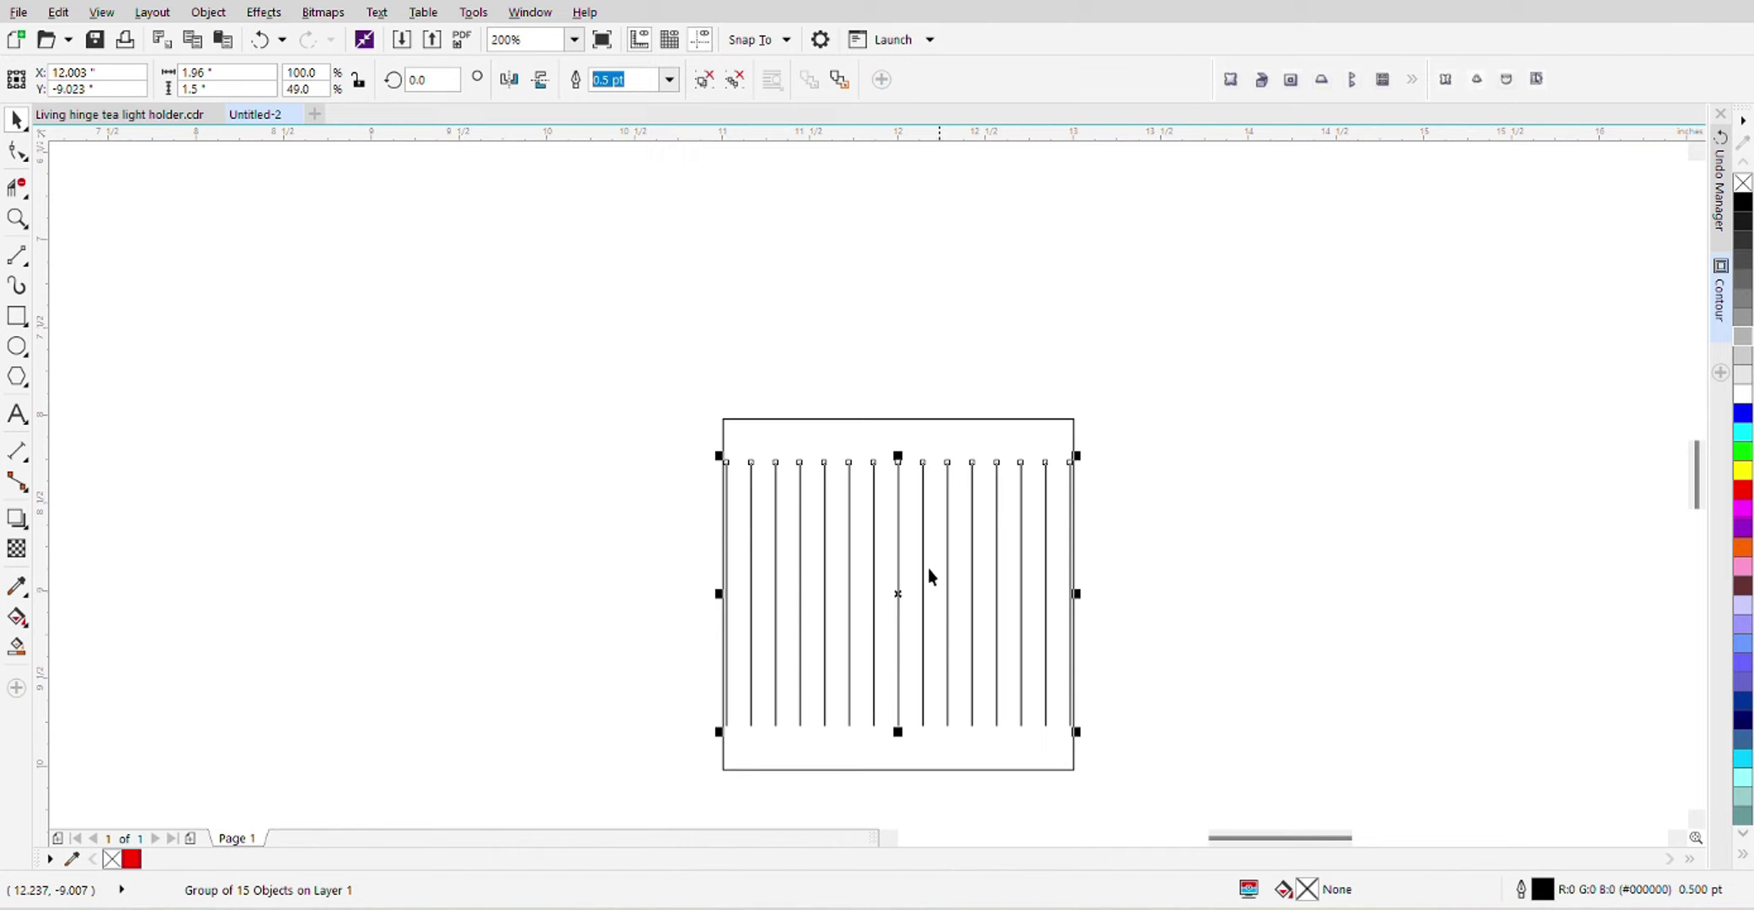
Copy the 15-line group and paste a duplicate in place
{"action": "left_click", "coordinate": [58, 12]}
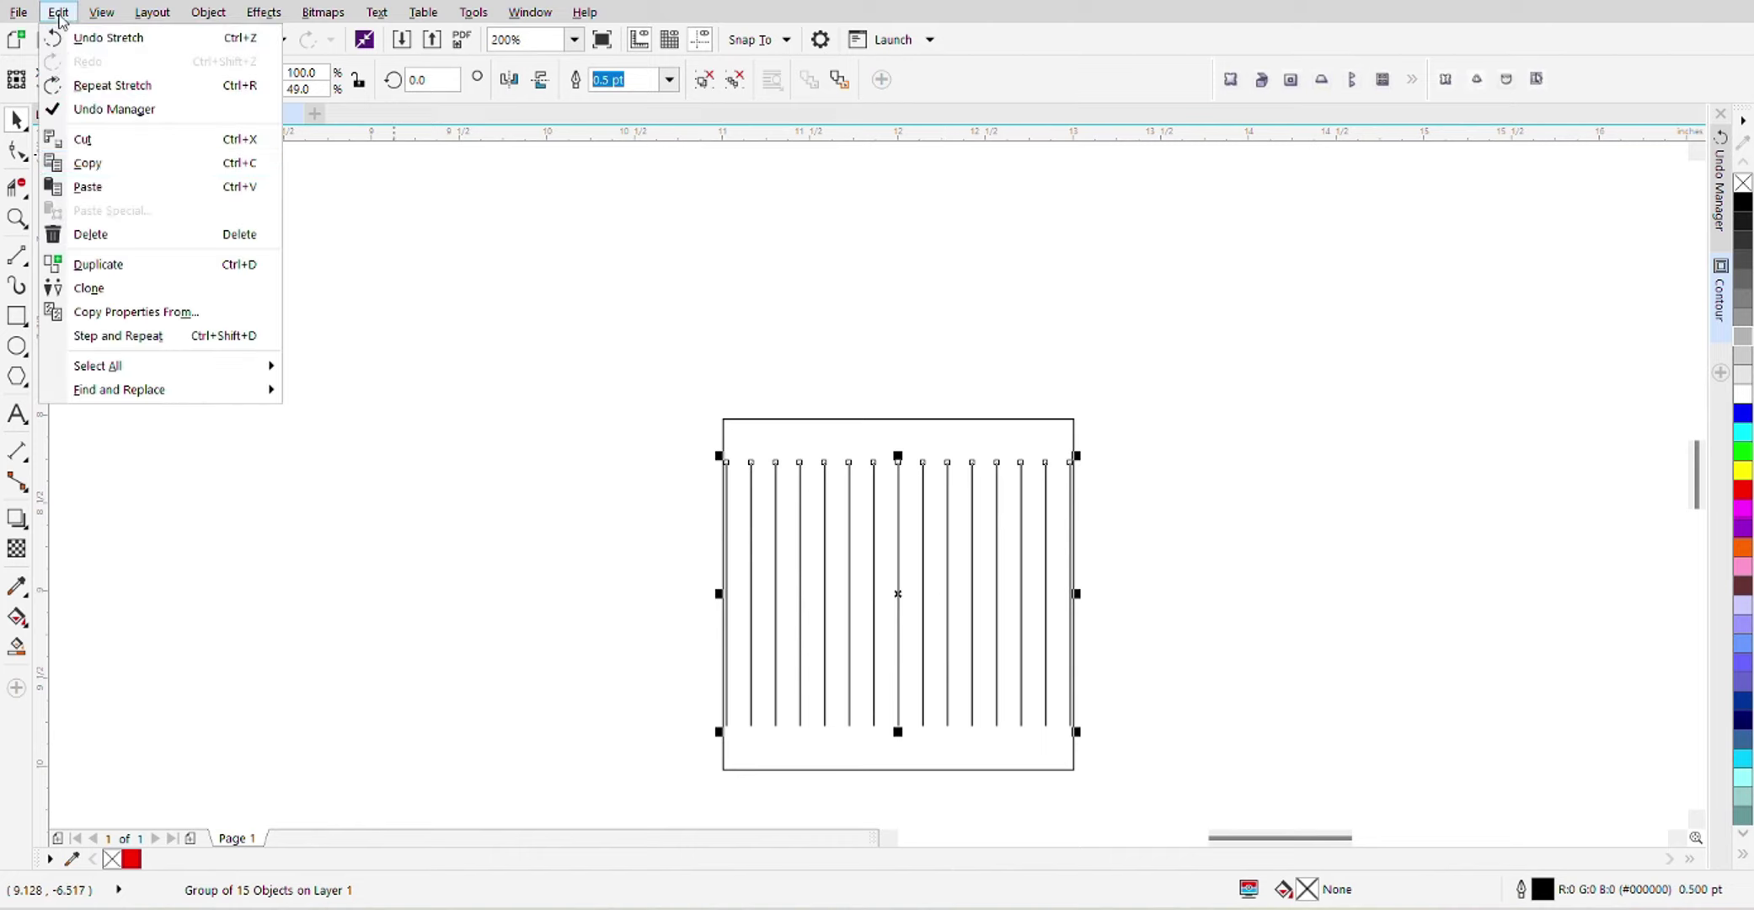
{"action": "left_click", "coordinate": [94, 165]}
{"action": "right_click", "coordinate": [349, 230]}
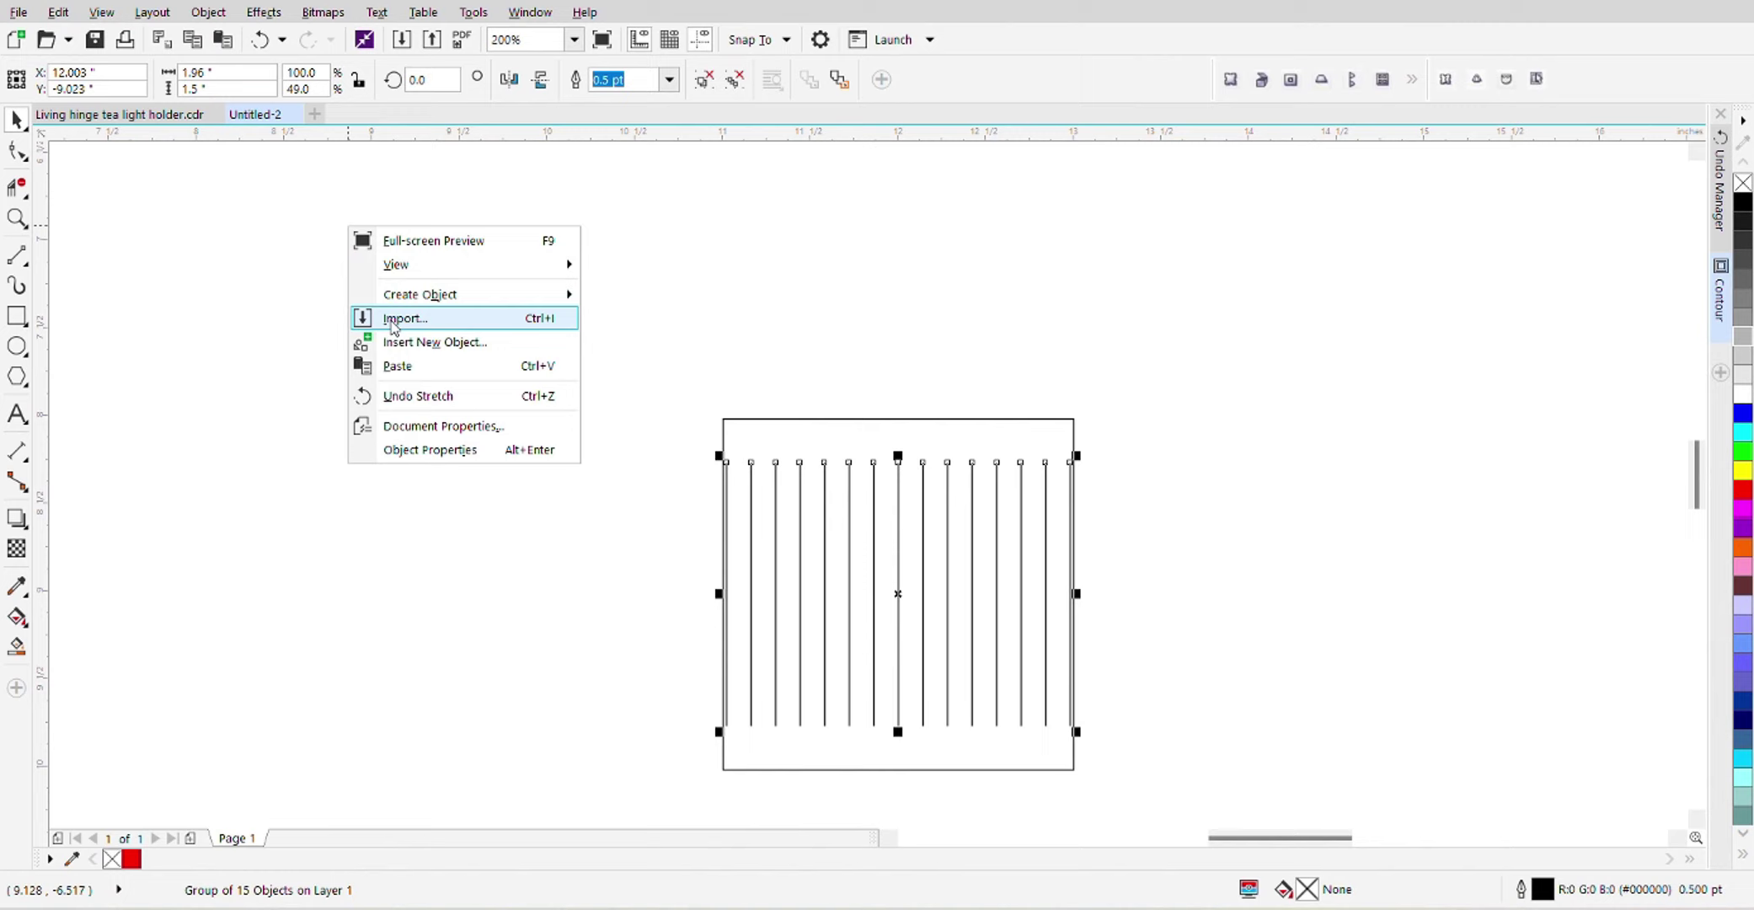
{"action": "left_click", "coordinate": [402, 364]}
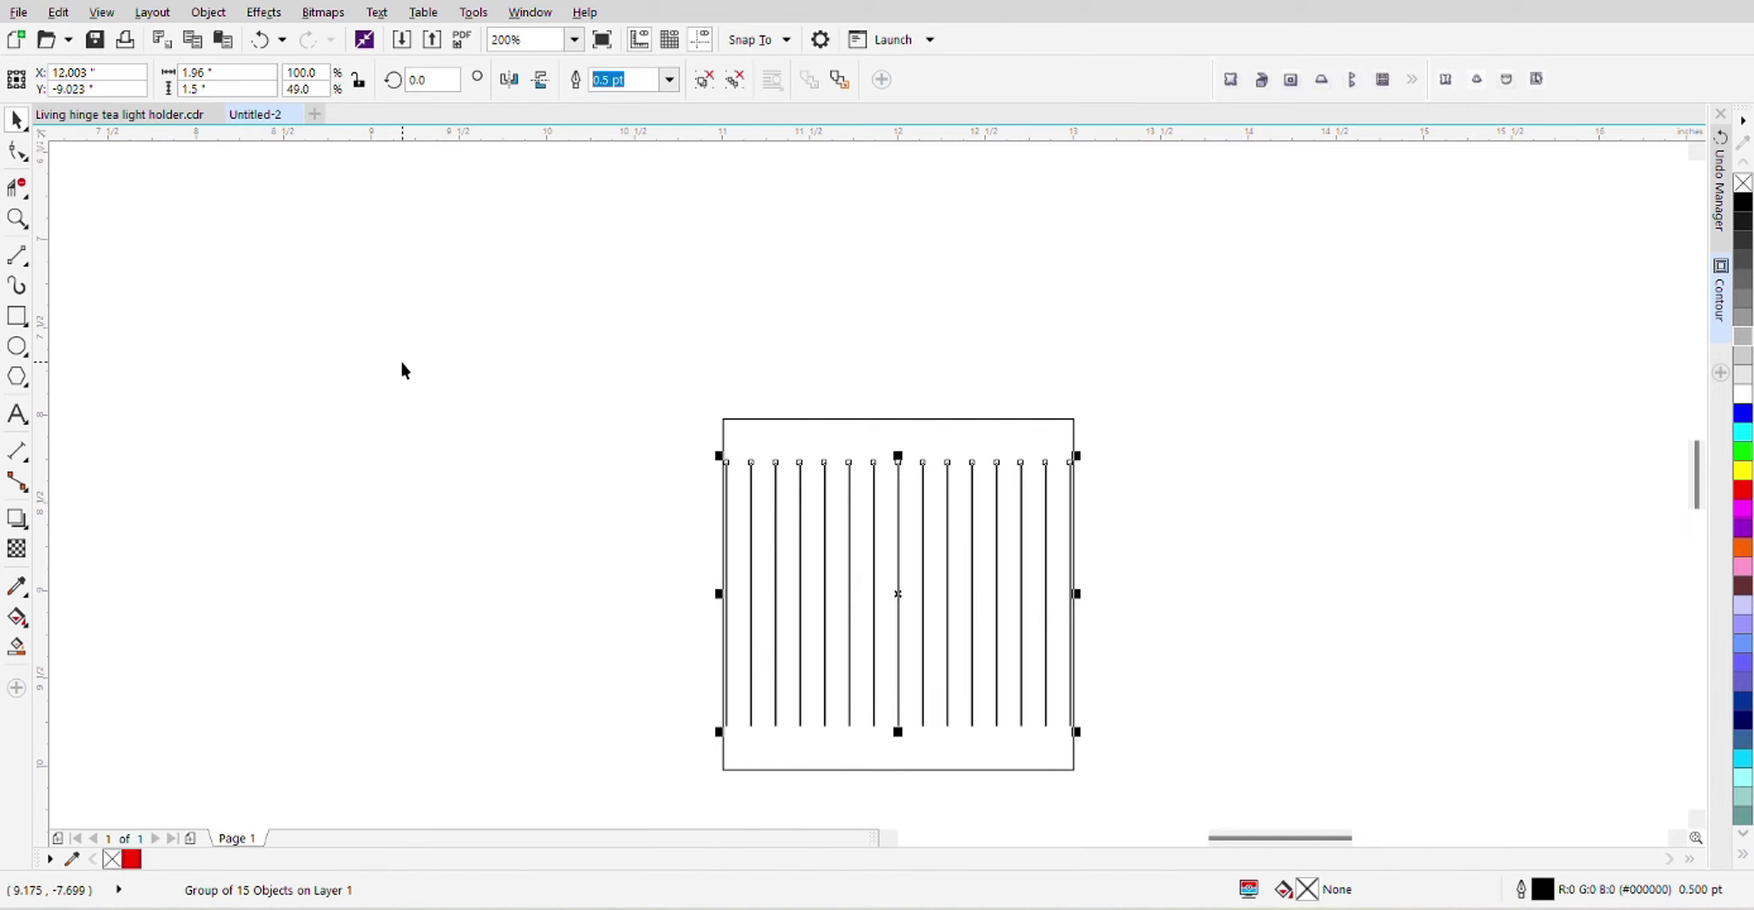
{"action": "key", "text": "F3"}
{"action": "key", "text": "F3"}
{"action": "scroll", "coordinate": [651, 319], "scroll_direction": "up", "scroll_amount": 3}
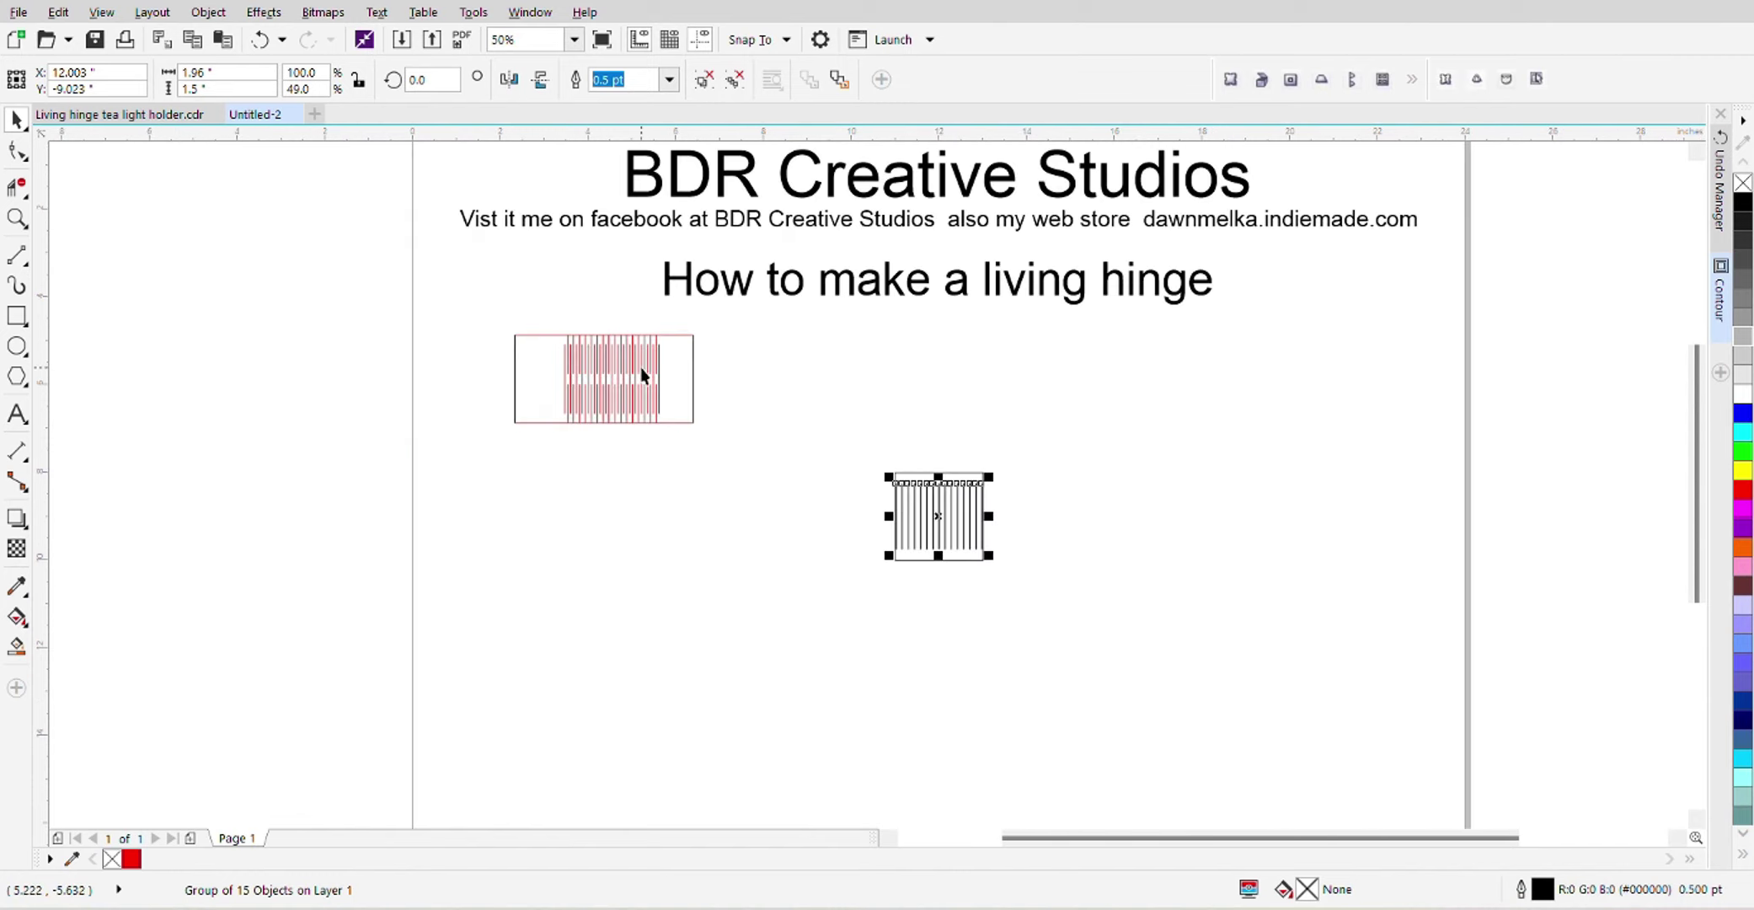
Set the nudge distance to 0.07 inch and nudge the pasted group right by it
{"action": "left_click", "coordinate": [868, 375]}
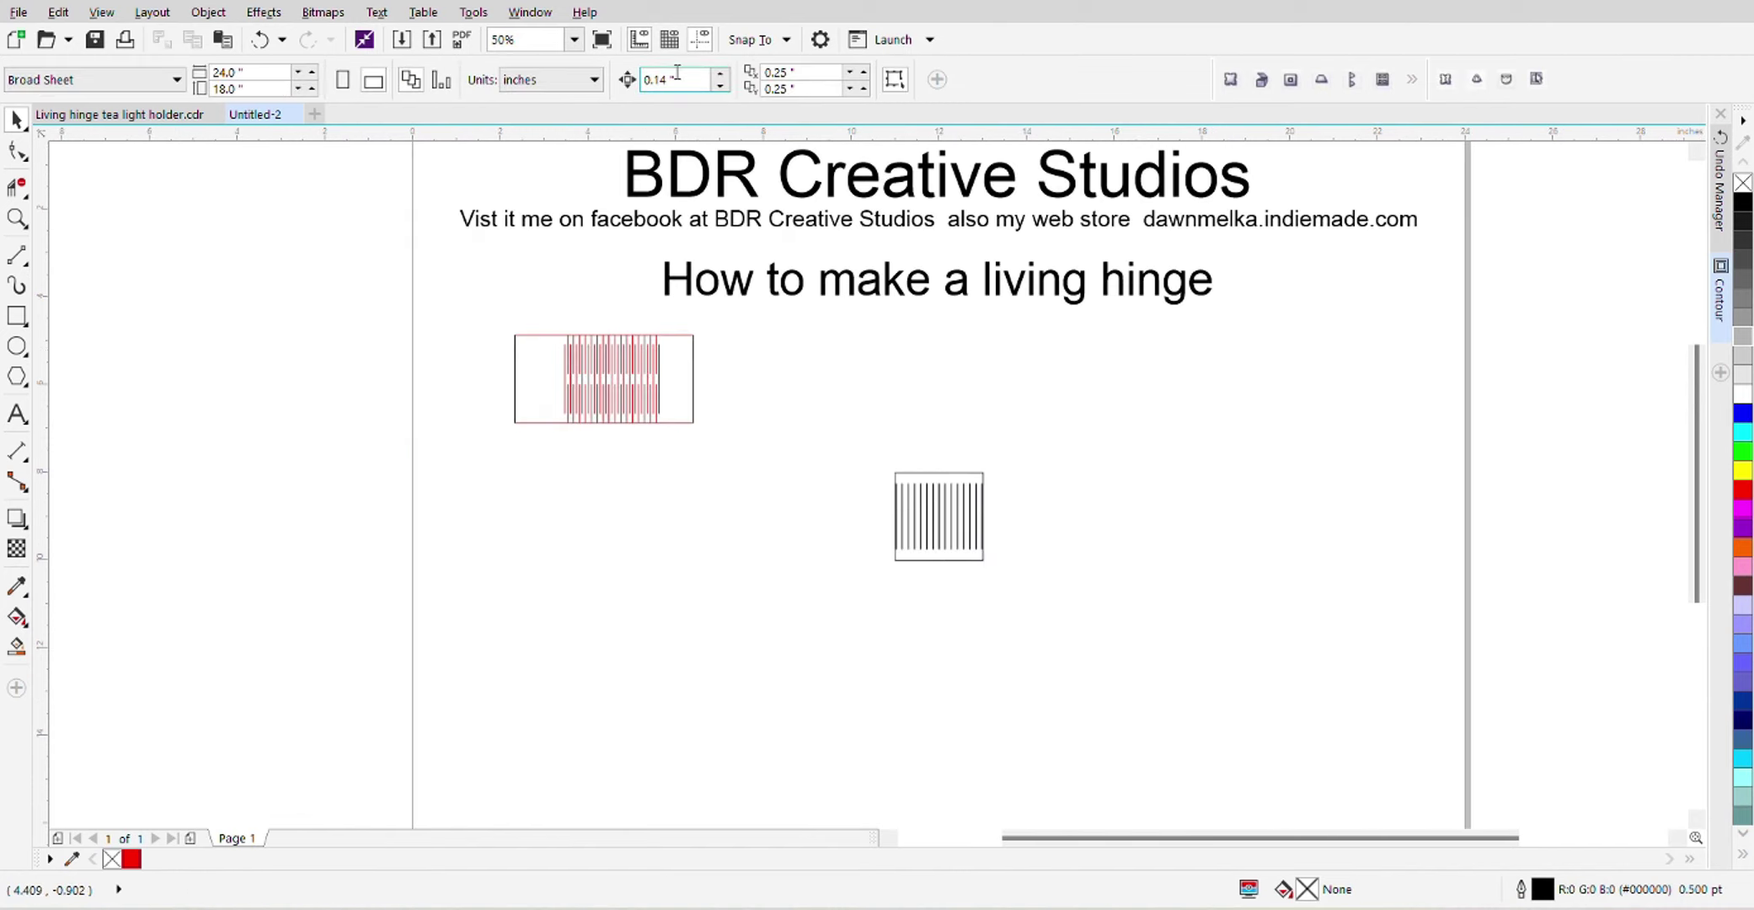
{"action": "left_click_drag", "start_coordinate": [678, 80], "coordinate": [632, 80]}
{"action": "type", "text": ".0"}
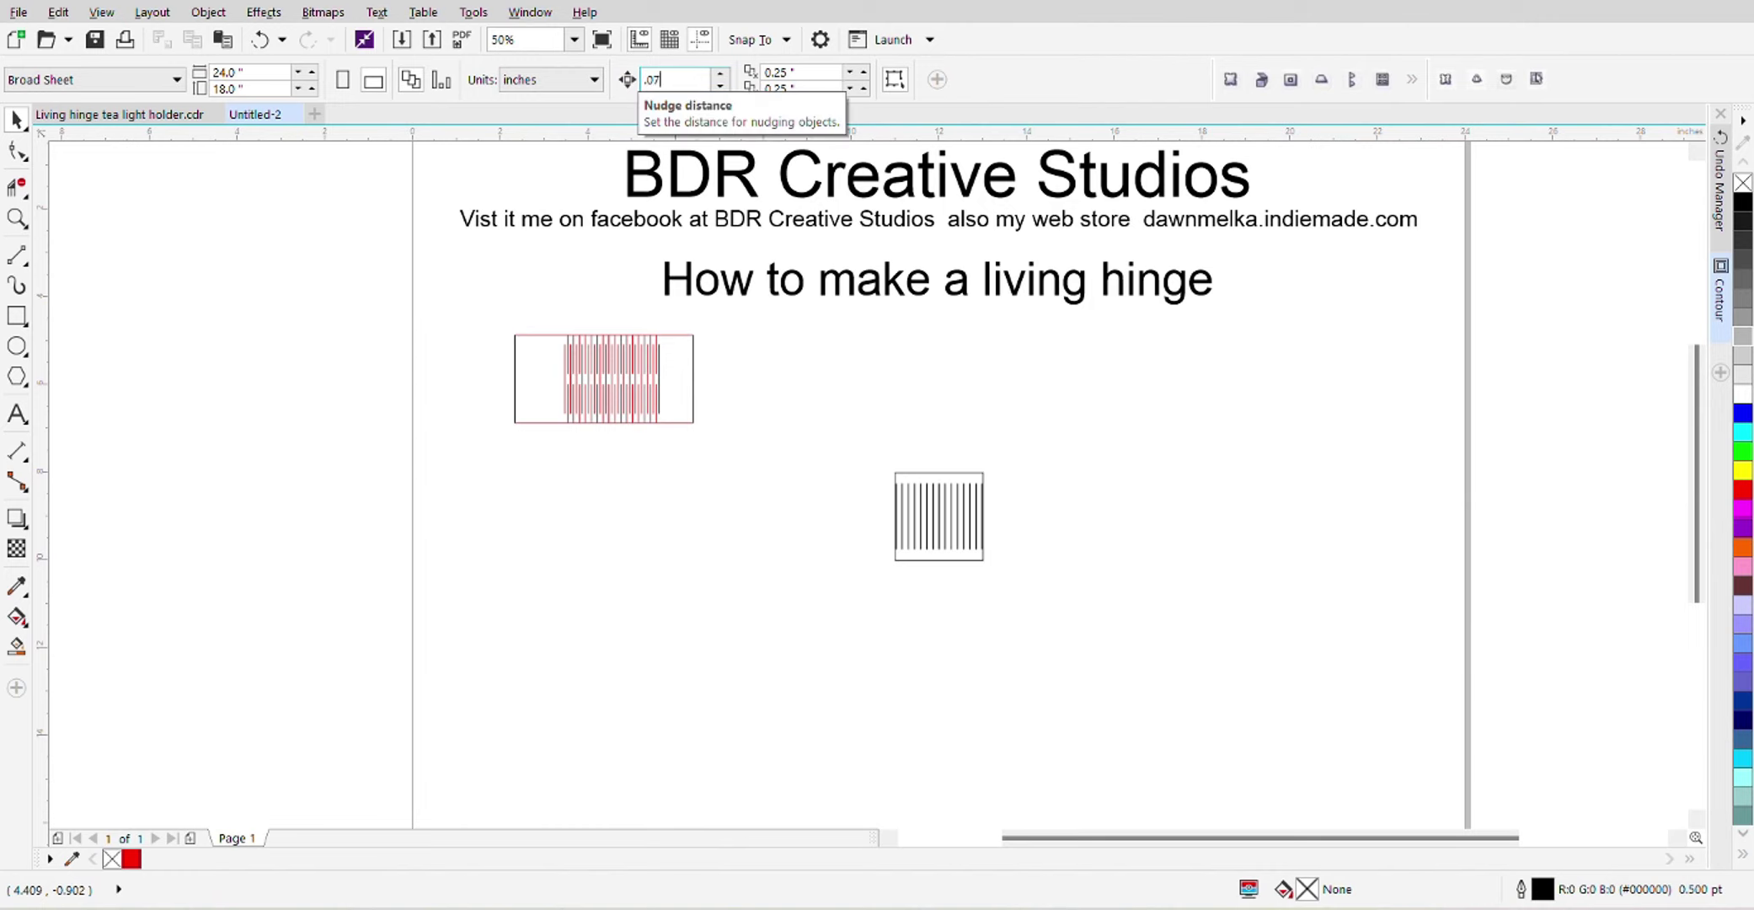
{"action": "type", "text": "7"}
{"action": "scroll", "coordinate": [935, 513], "scroll_direction": "up", "scroll_amount": 3}
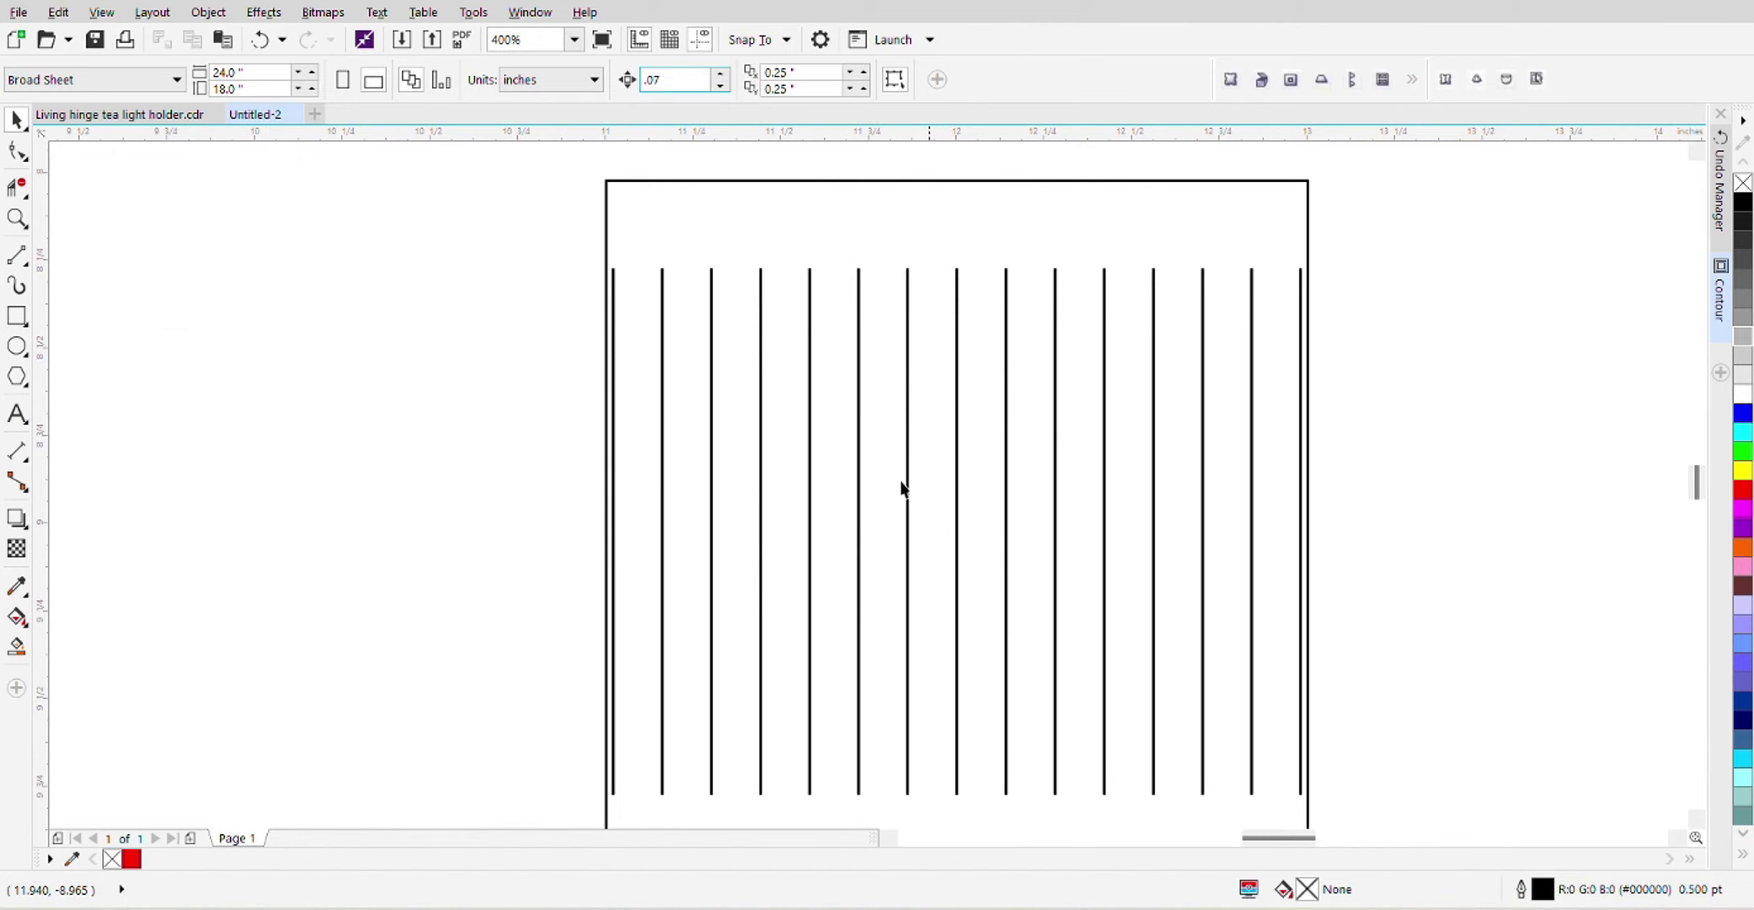
{"action": "left_click", "coordinate": [663, 309]}
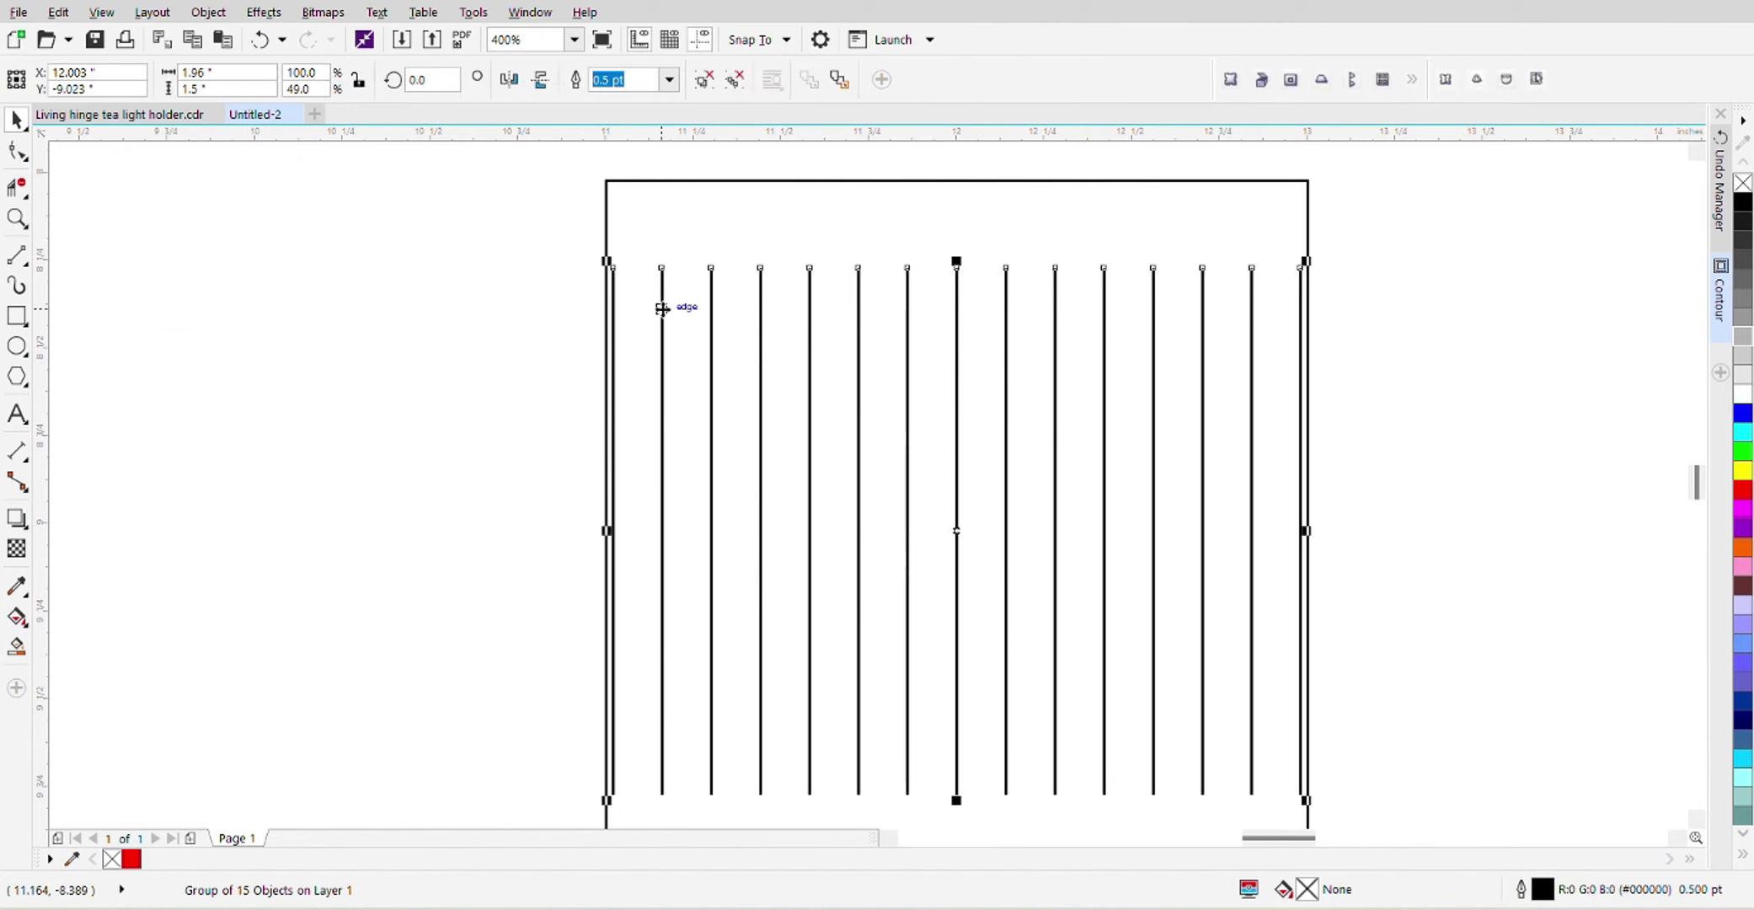
{"action": "key", "text": "KP_Add"}
{"action": "key", "text": "Right"}
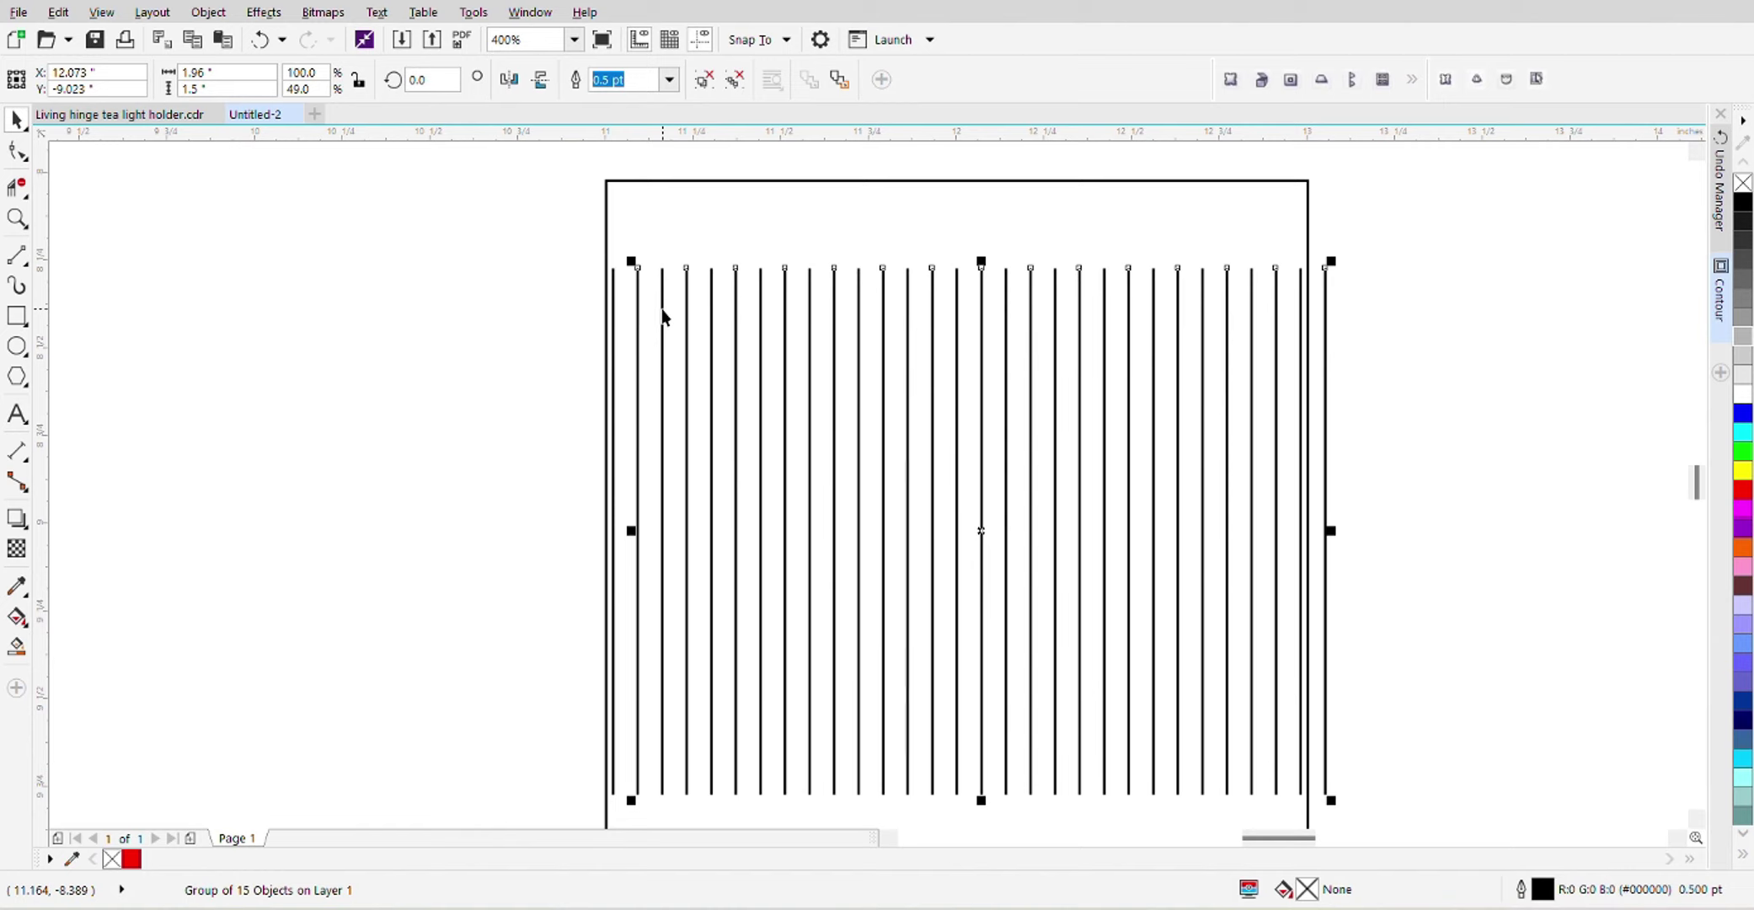
Give the duplicated group a Hairline outline in red sampled with the eyedropper
{"action": "double_click", "coordinate": [1548, 891]}
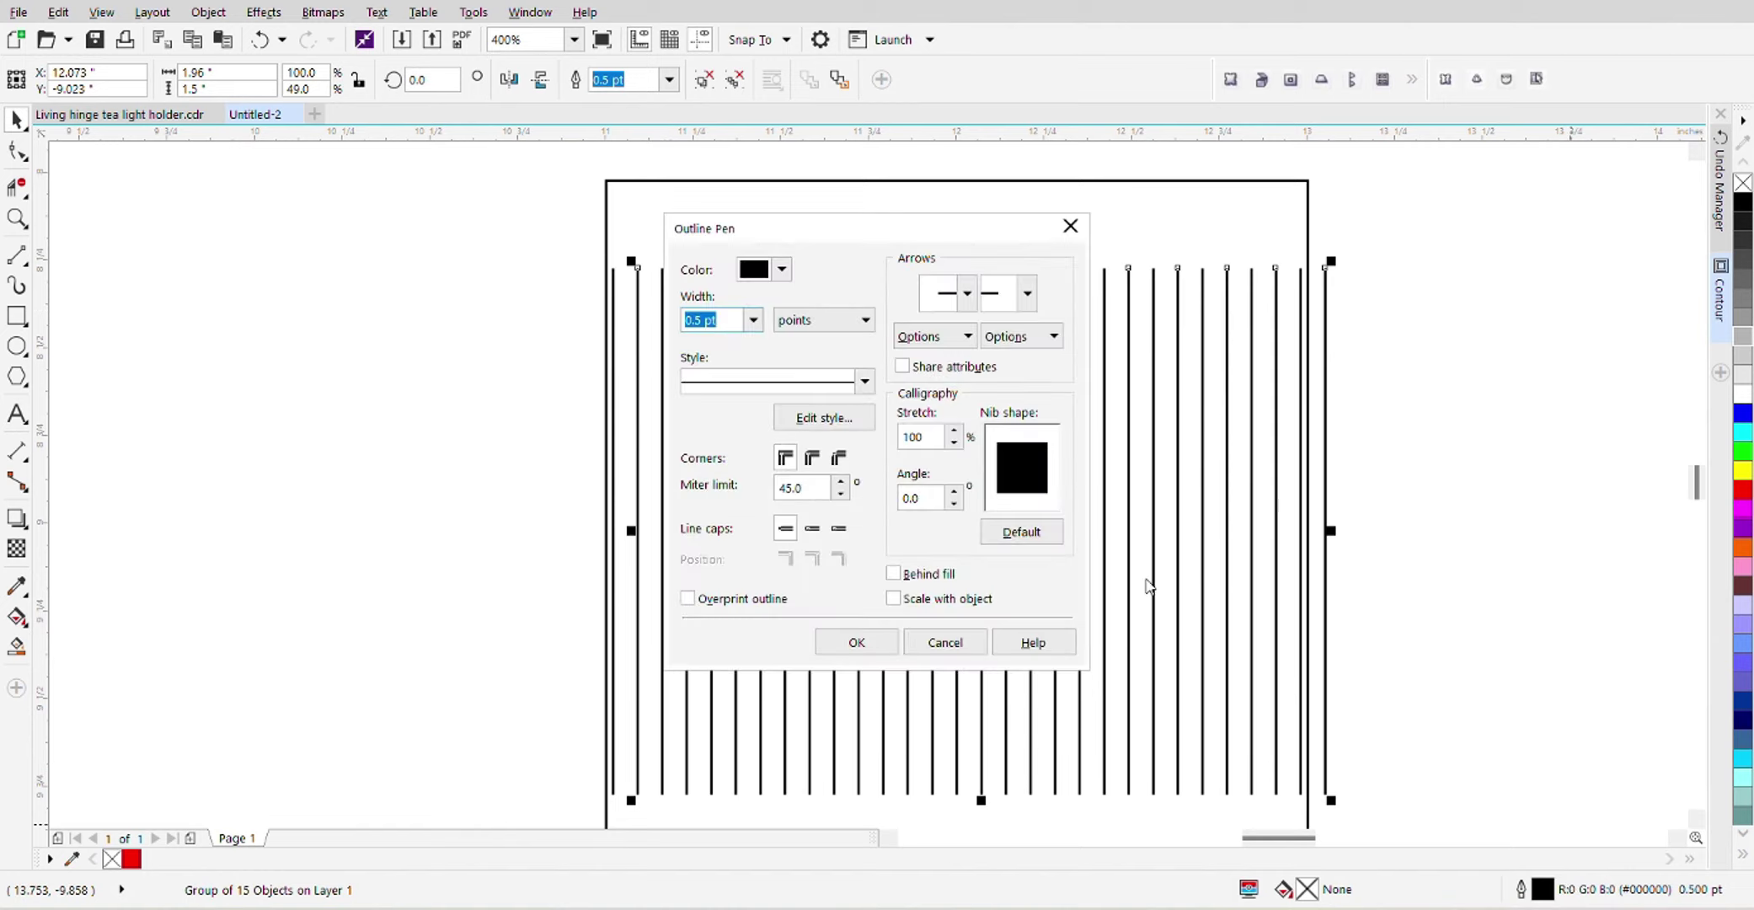
{"action": "left_click", "coordinate": [753, 321]}
{"action": "left_click", "coordinate": [707, 357]}
{"action": "left_click", "coordinate": [782, 270]}
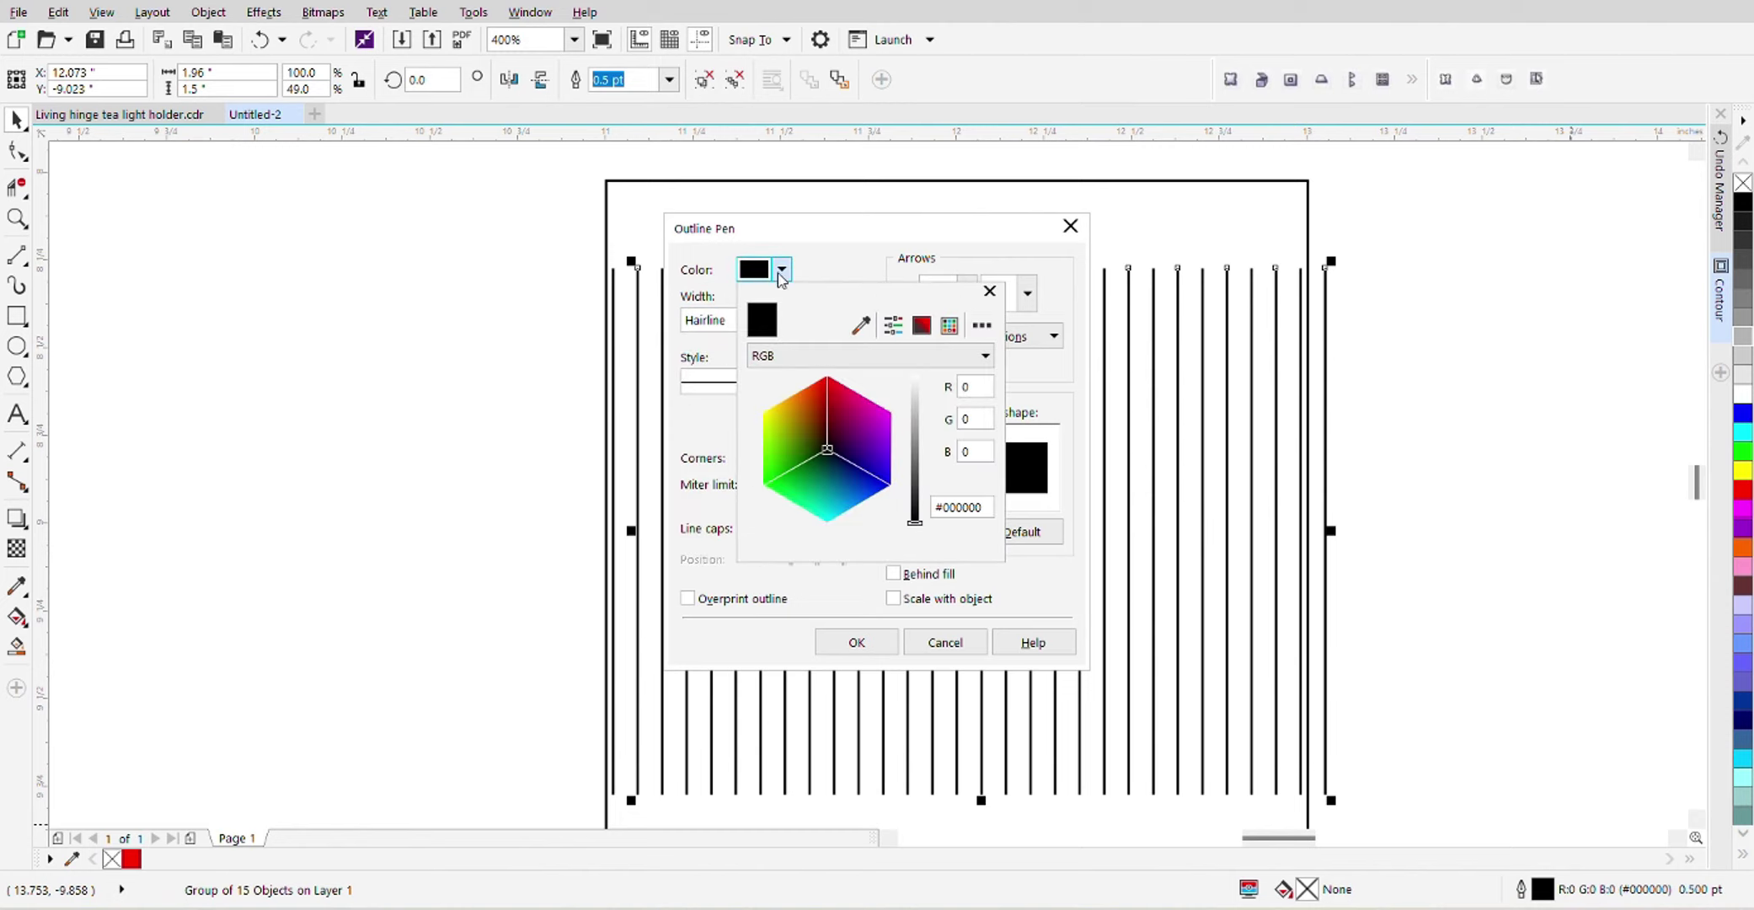
{"action": "left_click", "coordinate": [861, 326]}
{"action": "left_click", "coordinate": [132, 859]}
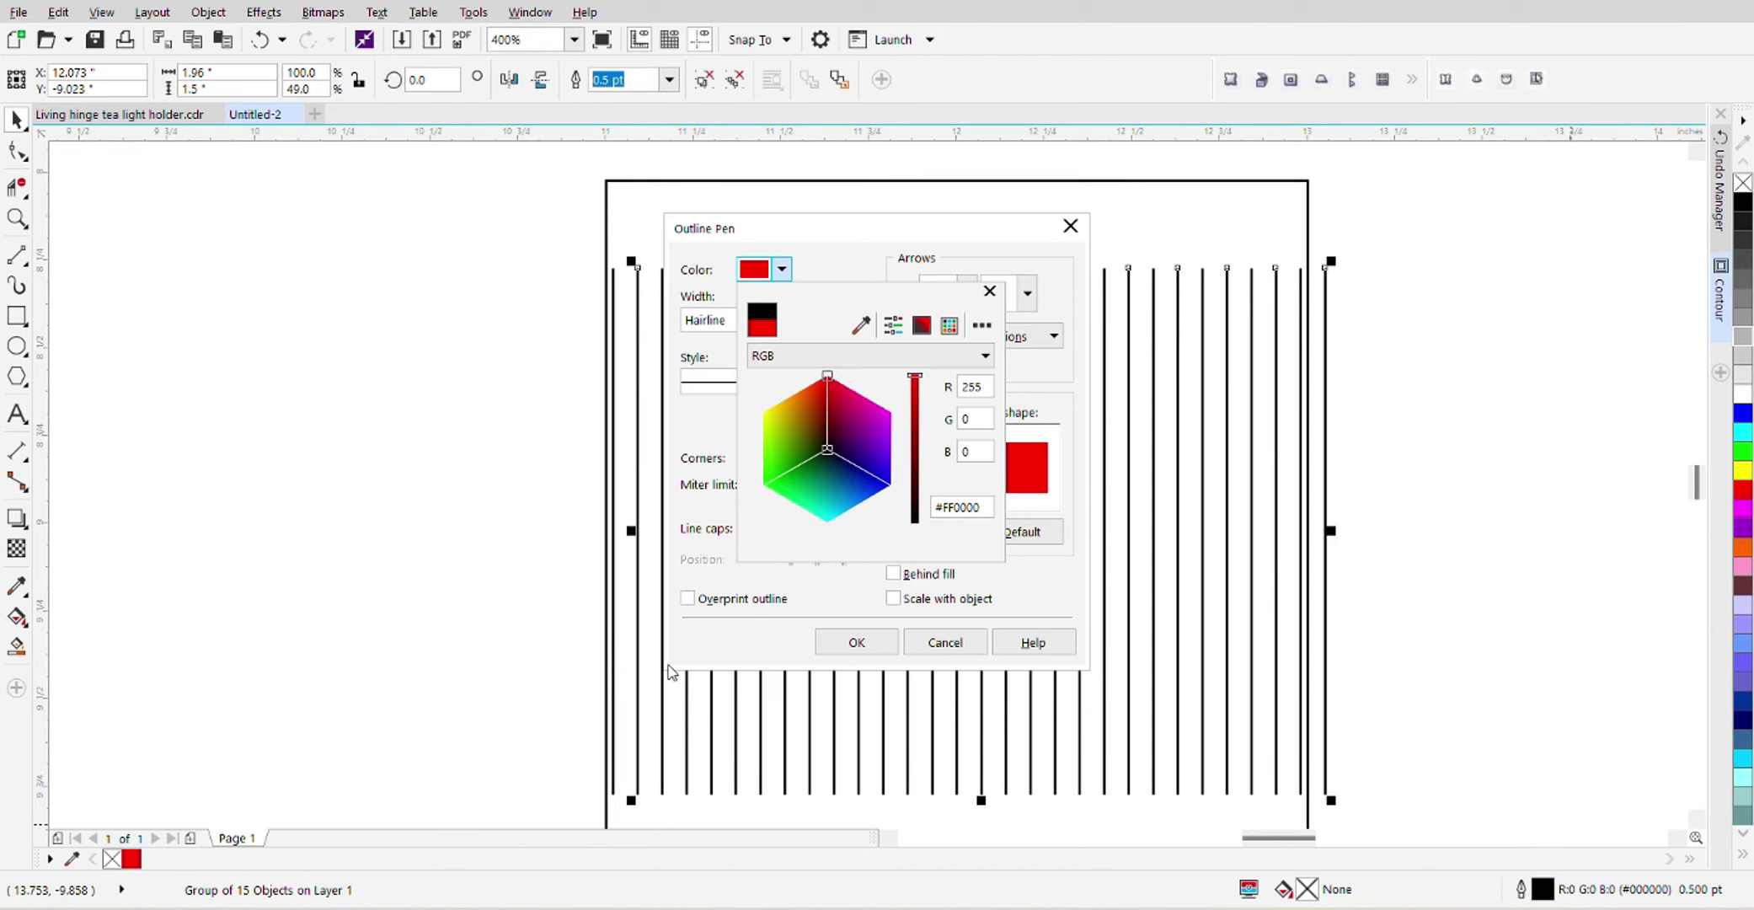
{"action": "left_click", "coordinate": [853, 643]}
{"action": "left_click", "coordinate": [854, 643]}
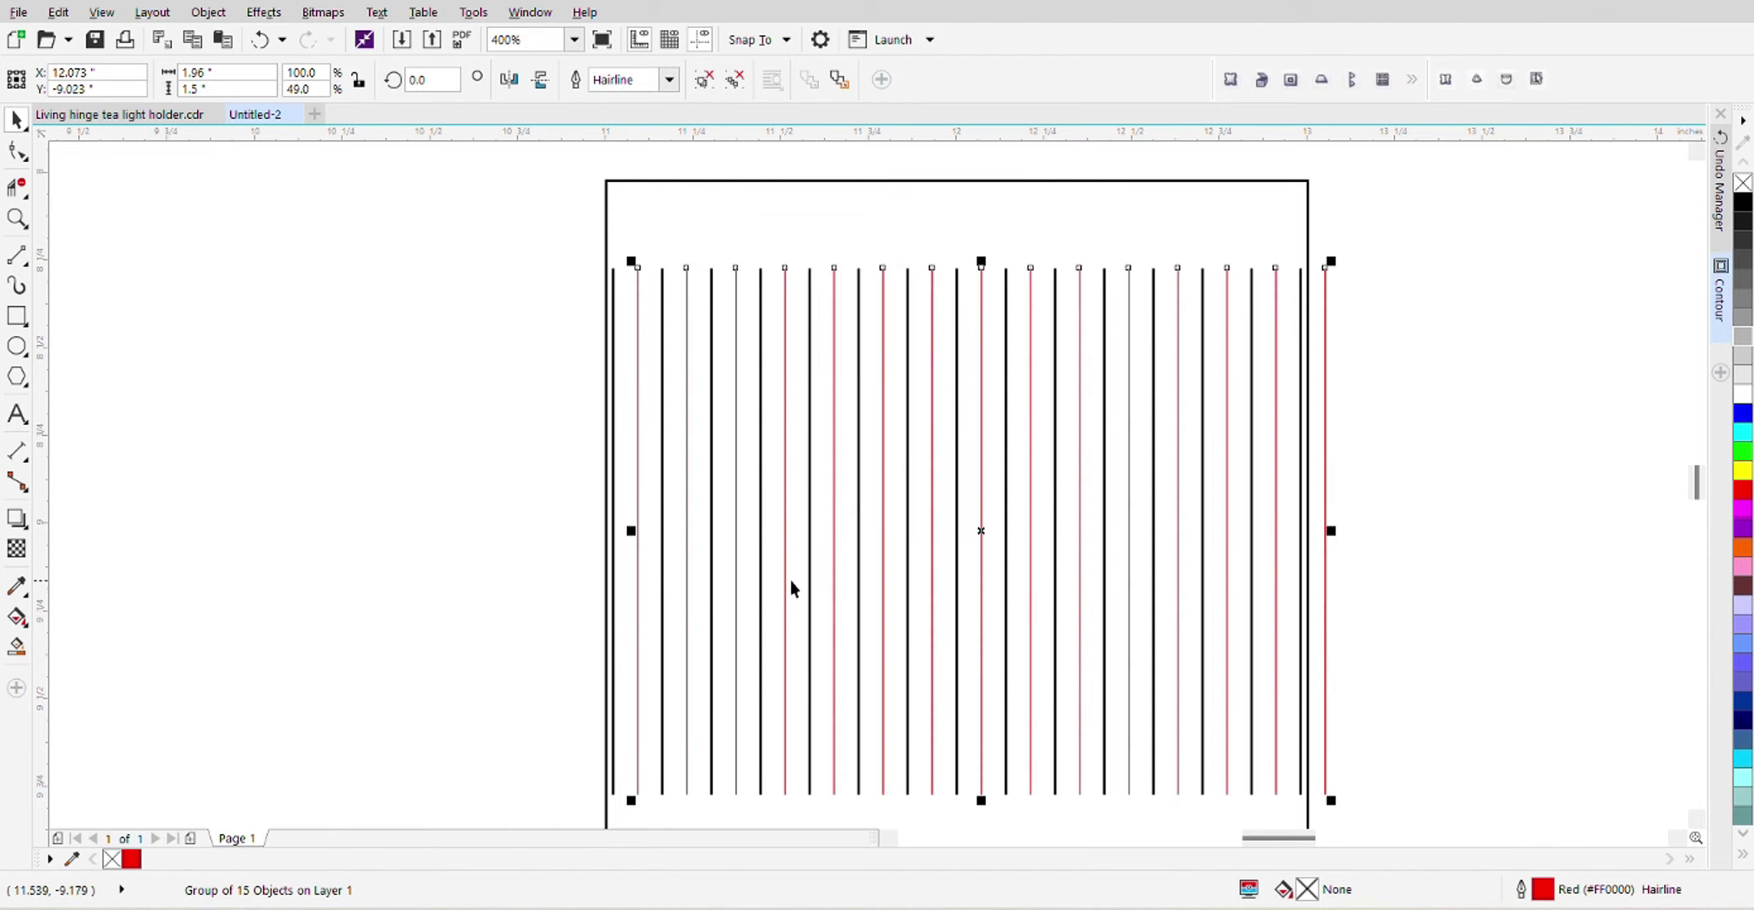
{"action": "scroll", "coordinate": [761, 544], "scroll_direction": "down", "scroll_amount": 1}
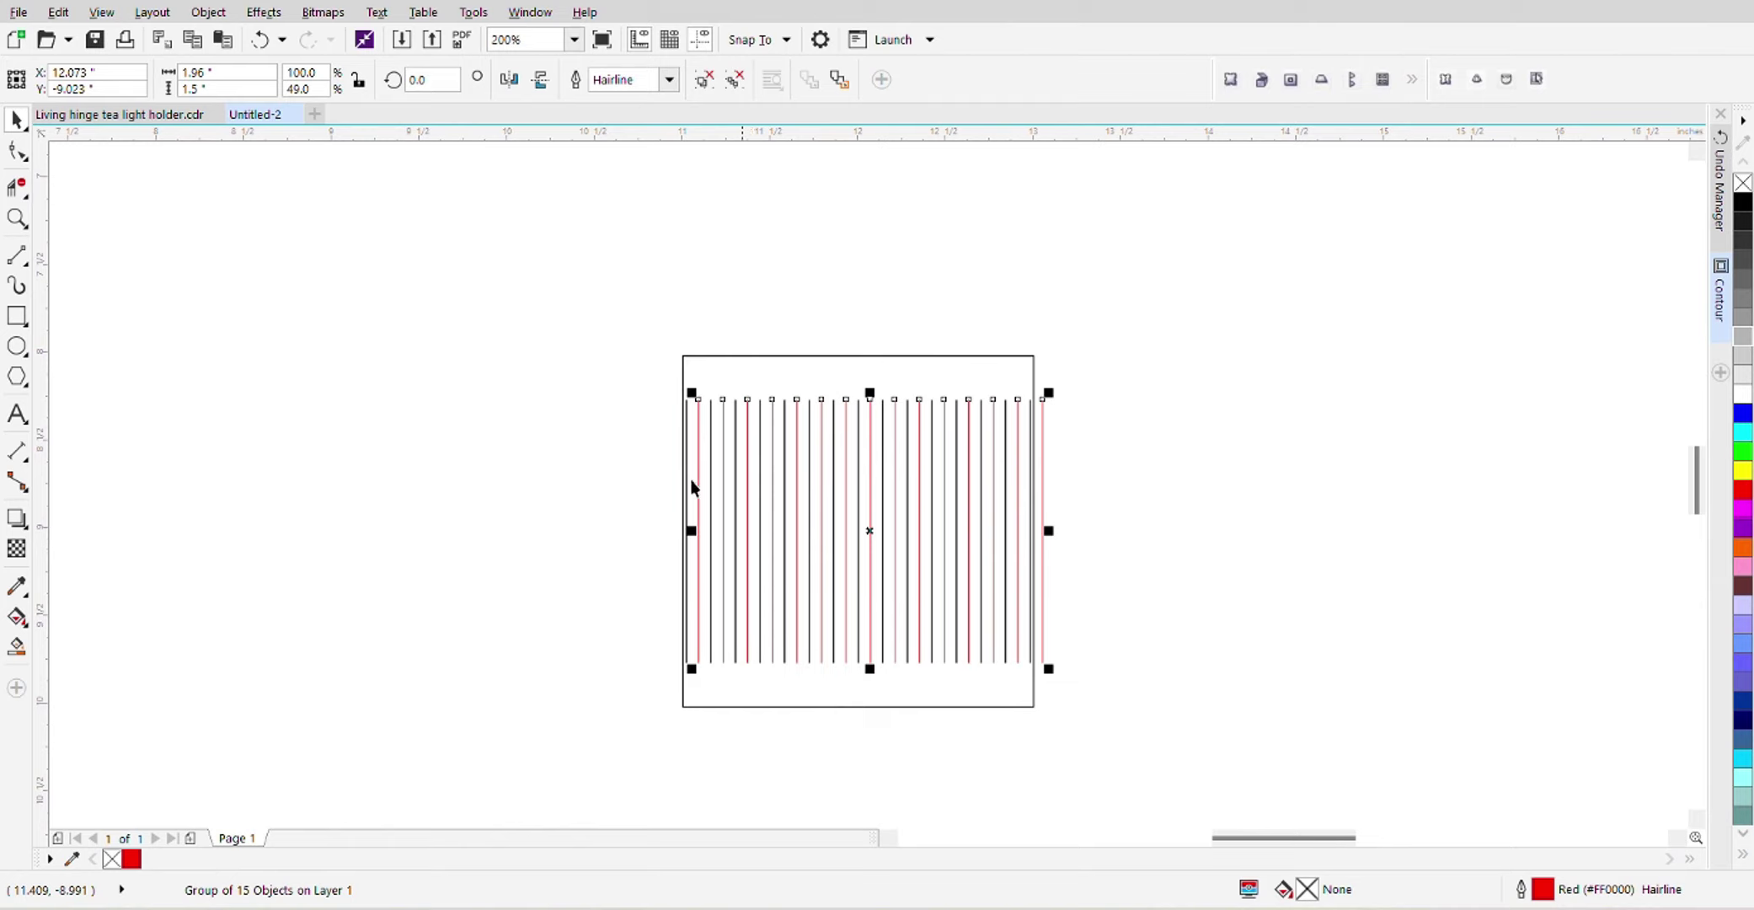
Copy the red and black line group and paste a duplicate onto the canvas
{"action": "left_click", "coordinate": [54, 16]}
{"action": "left_click", "coordinate": [114, 171]}
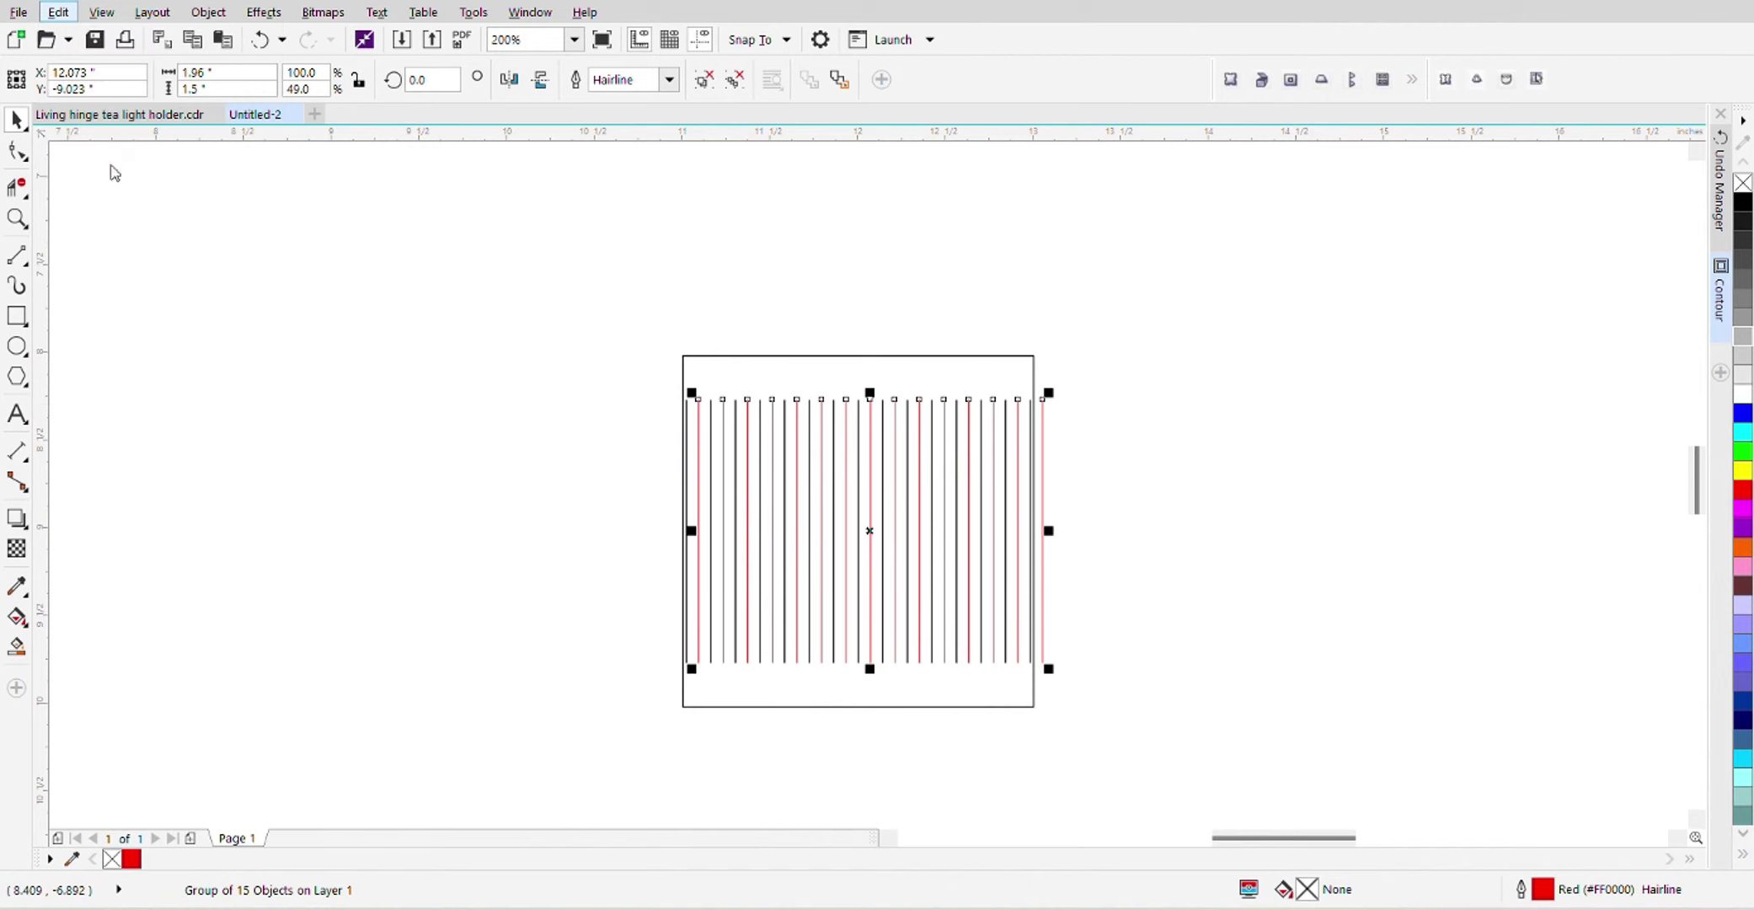
{"action": "right_click", "coordinate": [520, 304]}
{"action": "left_click", "coordinate": [587, 442]}
{"action": "left_click", "coordinate": [582, 440]}
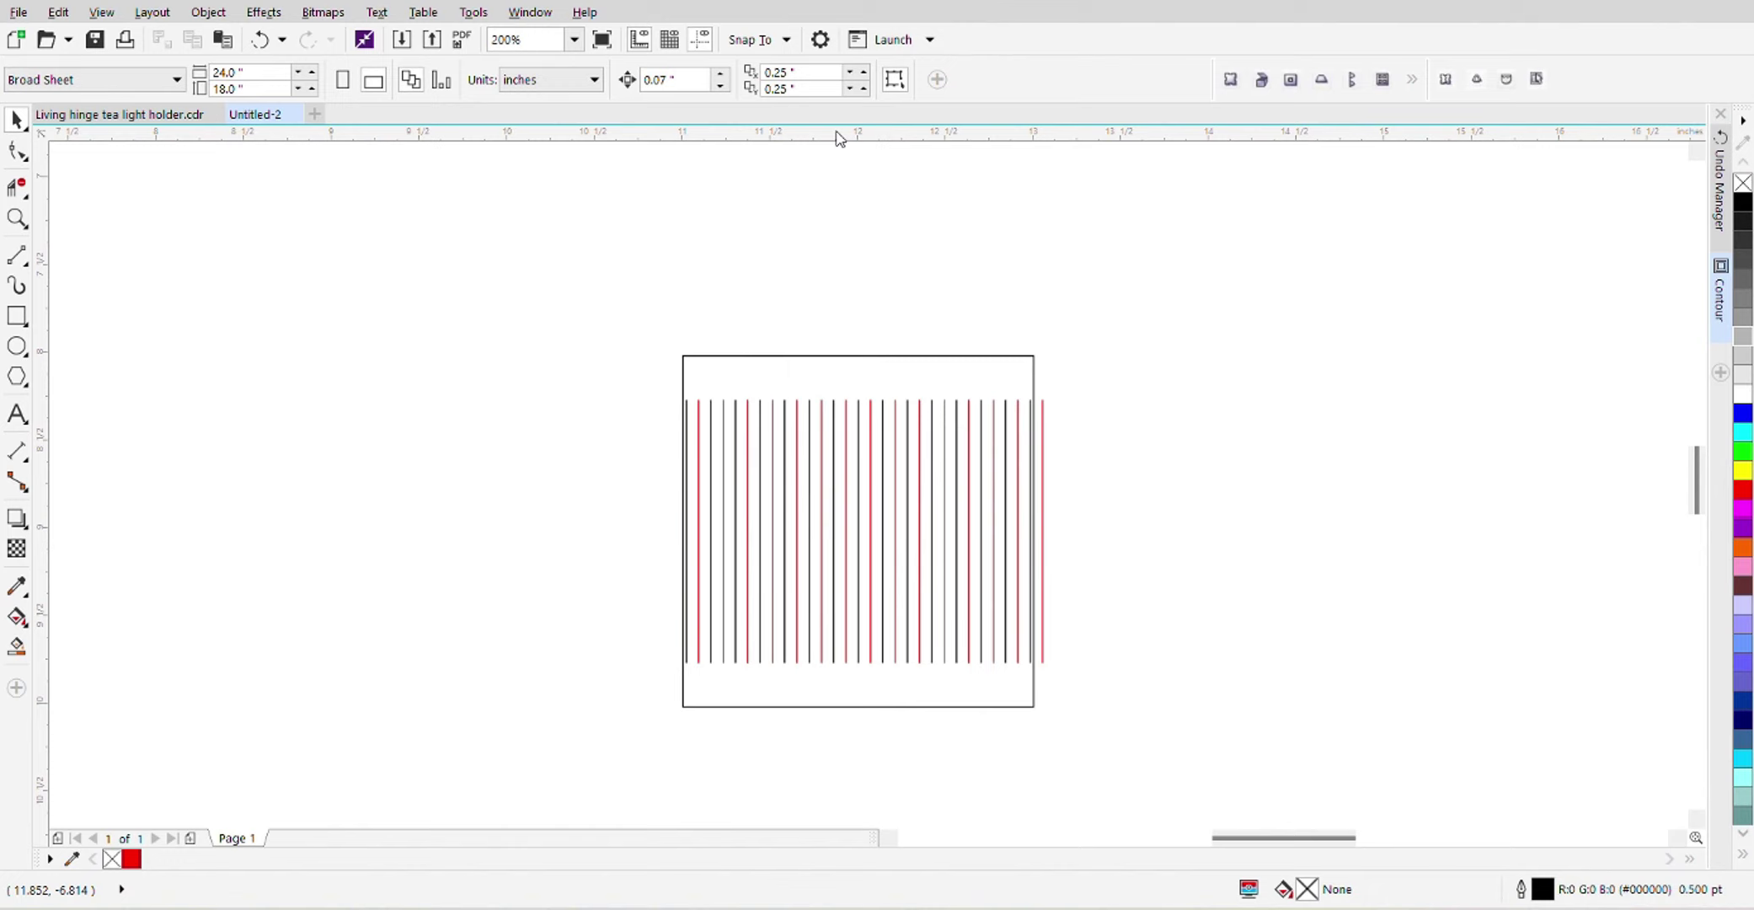
Add a horizontal guideline across the hinge and move the red line group upward
{"action": "left_click_drag", "start_coordinate": [834, 145], "coordinate": [867, 555]}
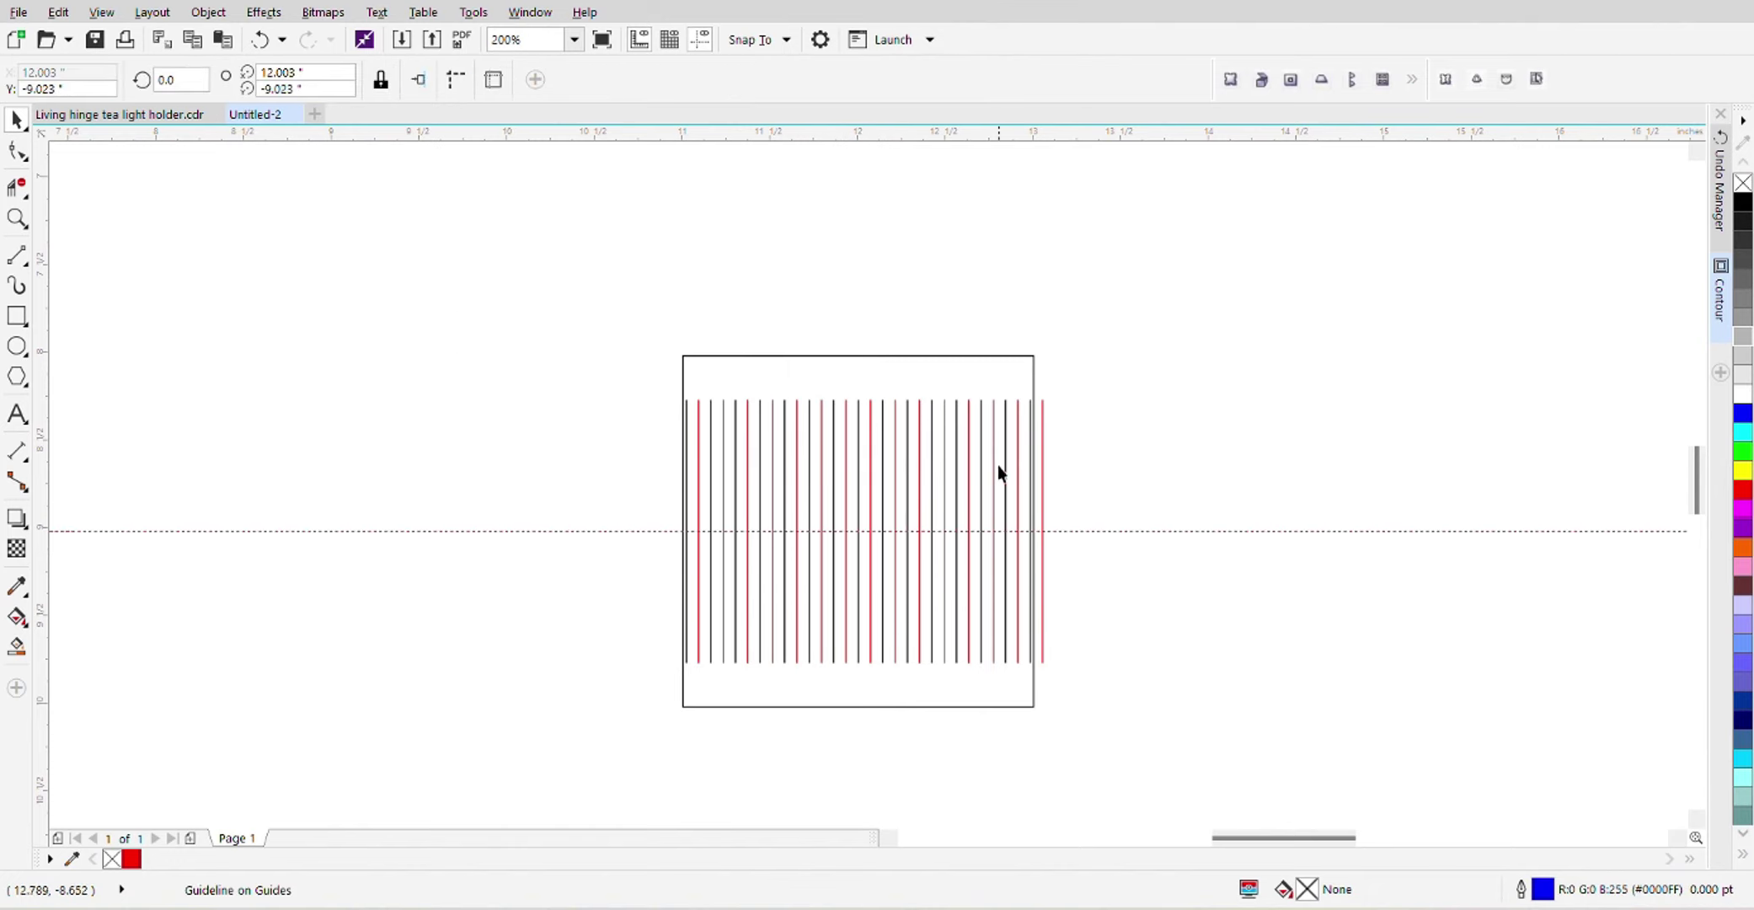
{"action": "scroll", "coordinate": [1003, 451], "scroll_direction": "up", "scroll_amount": 1}
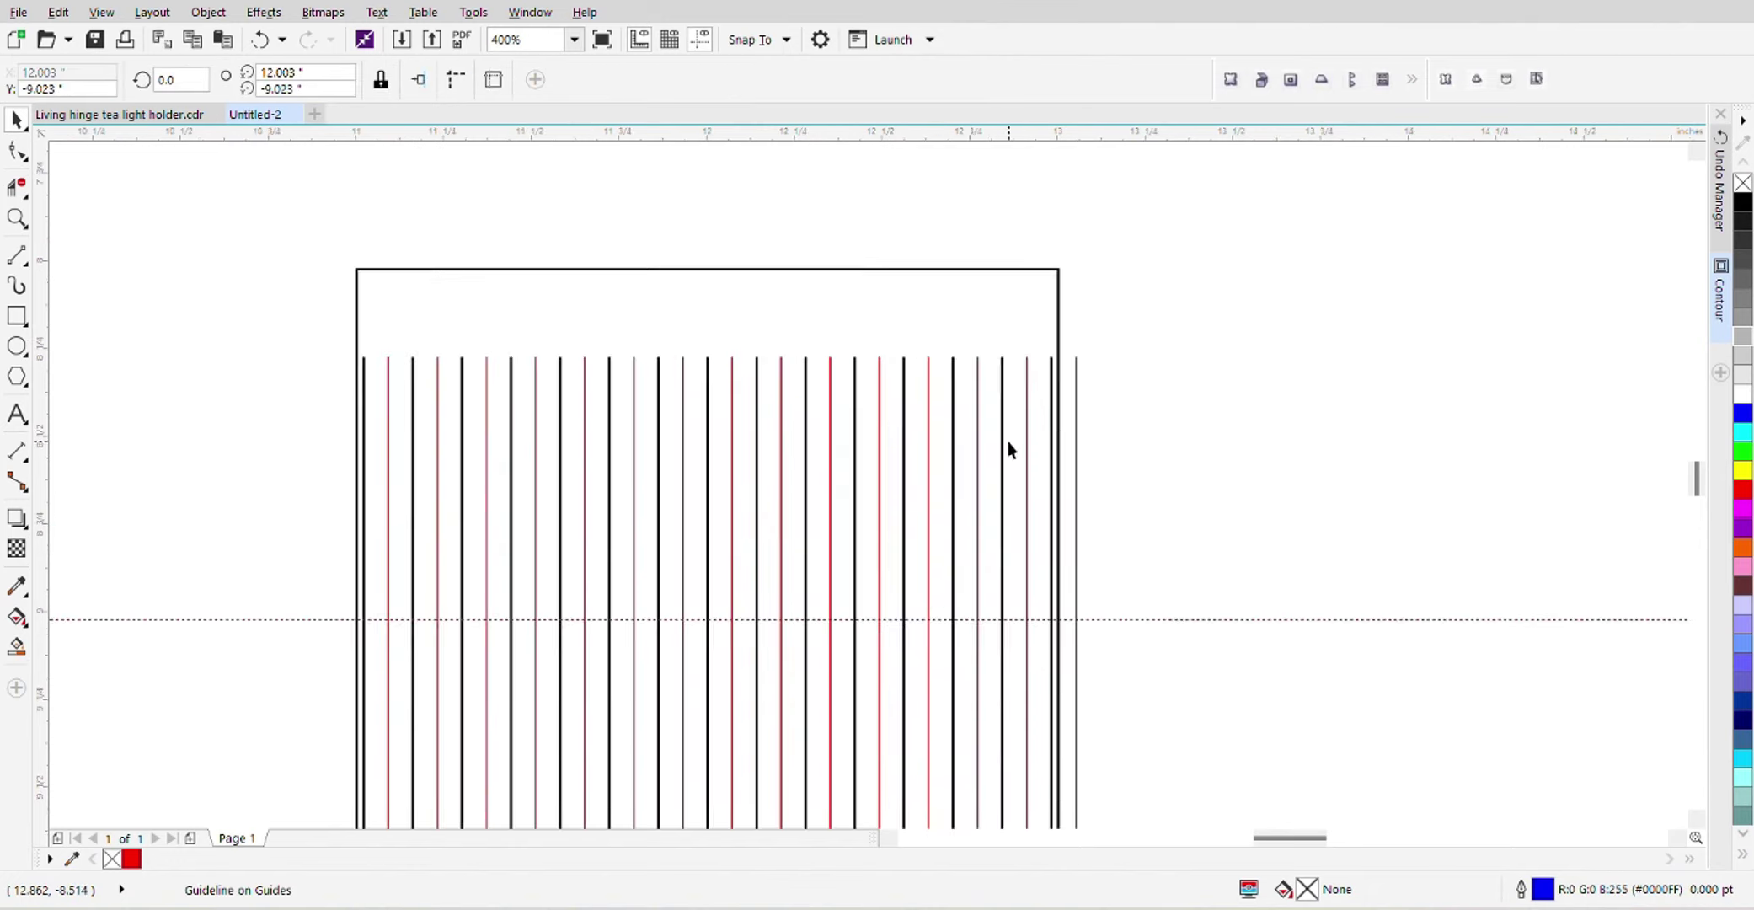
{"action": "left_click", "coordinate": [1077, 449]}
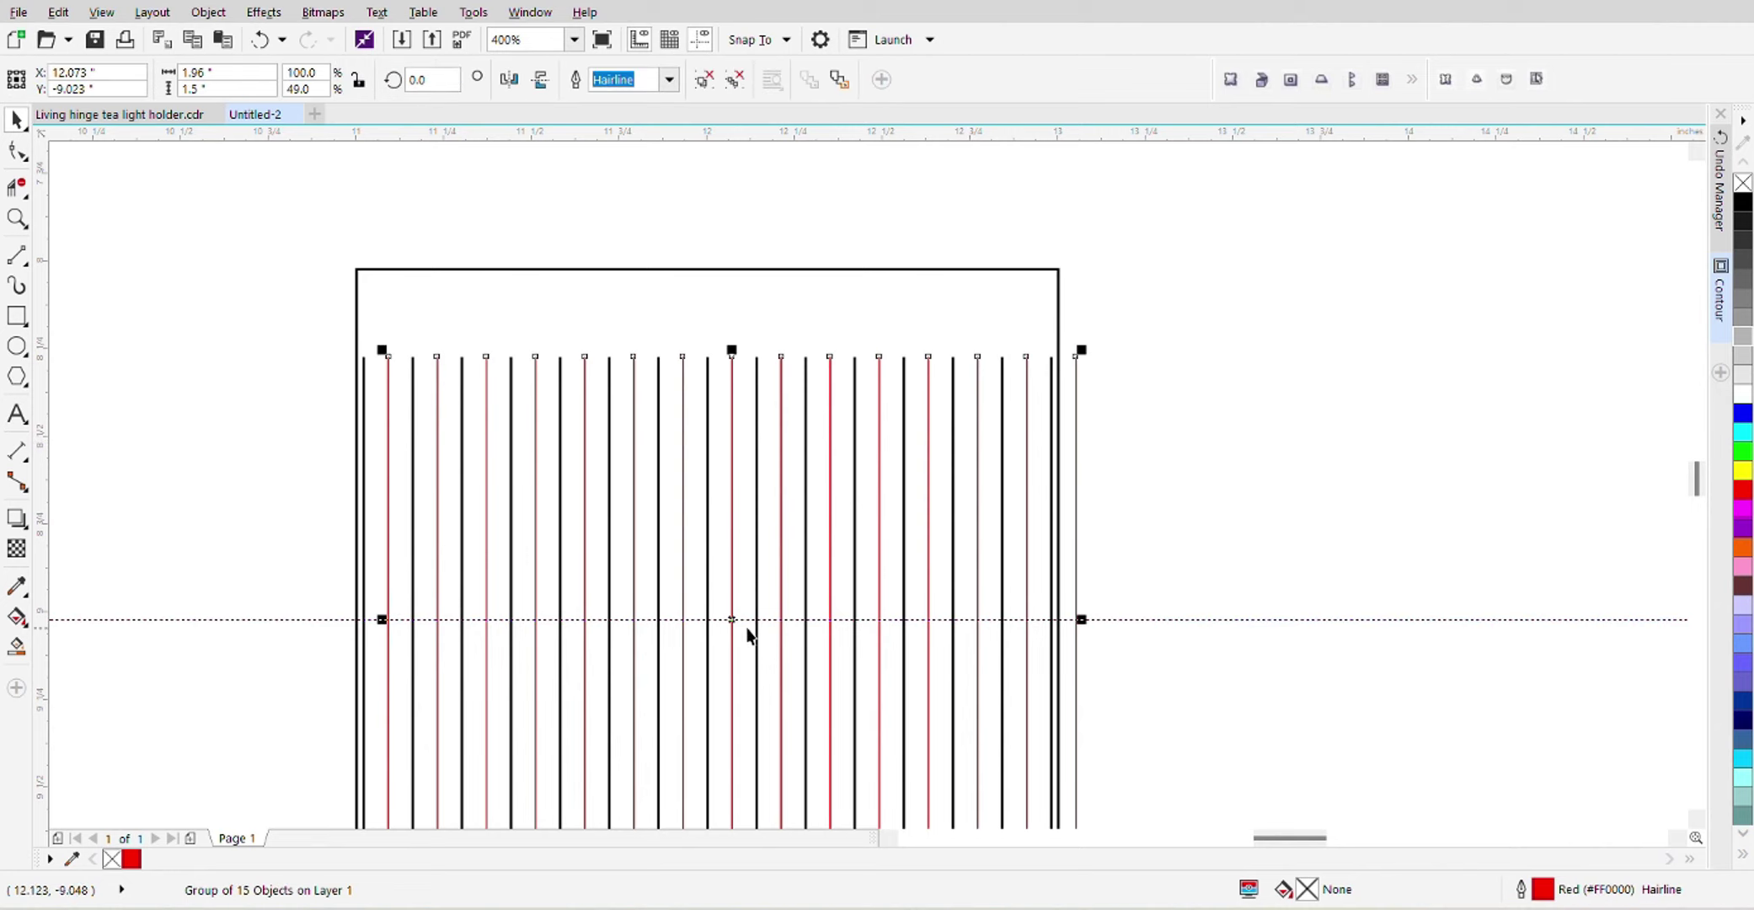
{"action": "left_click_drag", "start_coordinate": [732, 619], "coordinate": [689, 357]}
Move the black line group down inside the square frame, between the red lines
{"action": "scroll", "coordinate": [771, 365], "scroll_direction": "down", "scroll_amount": 2}
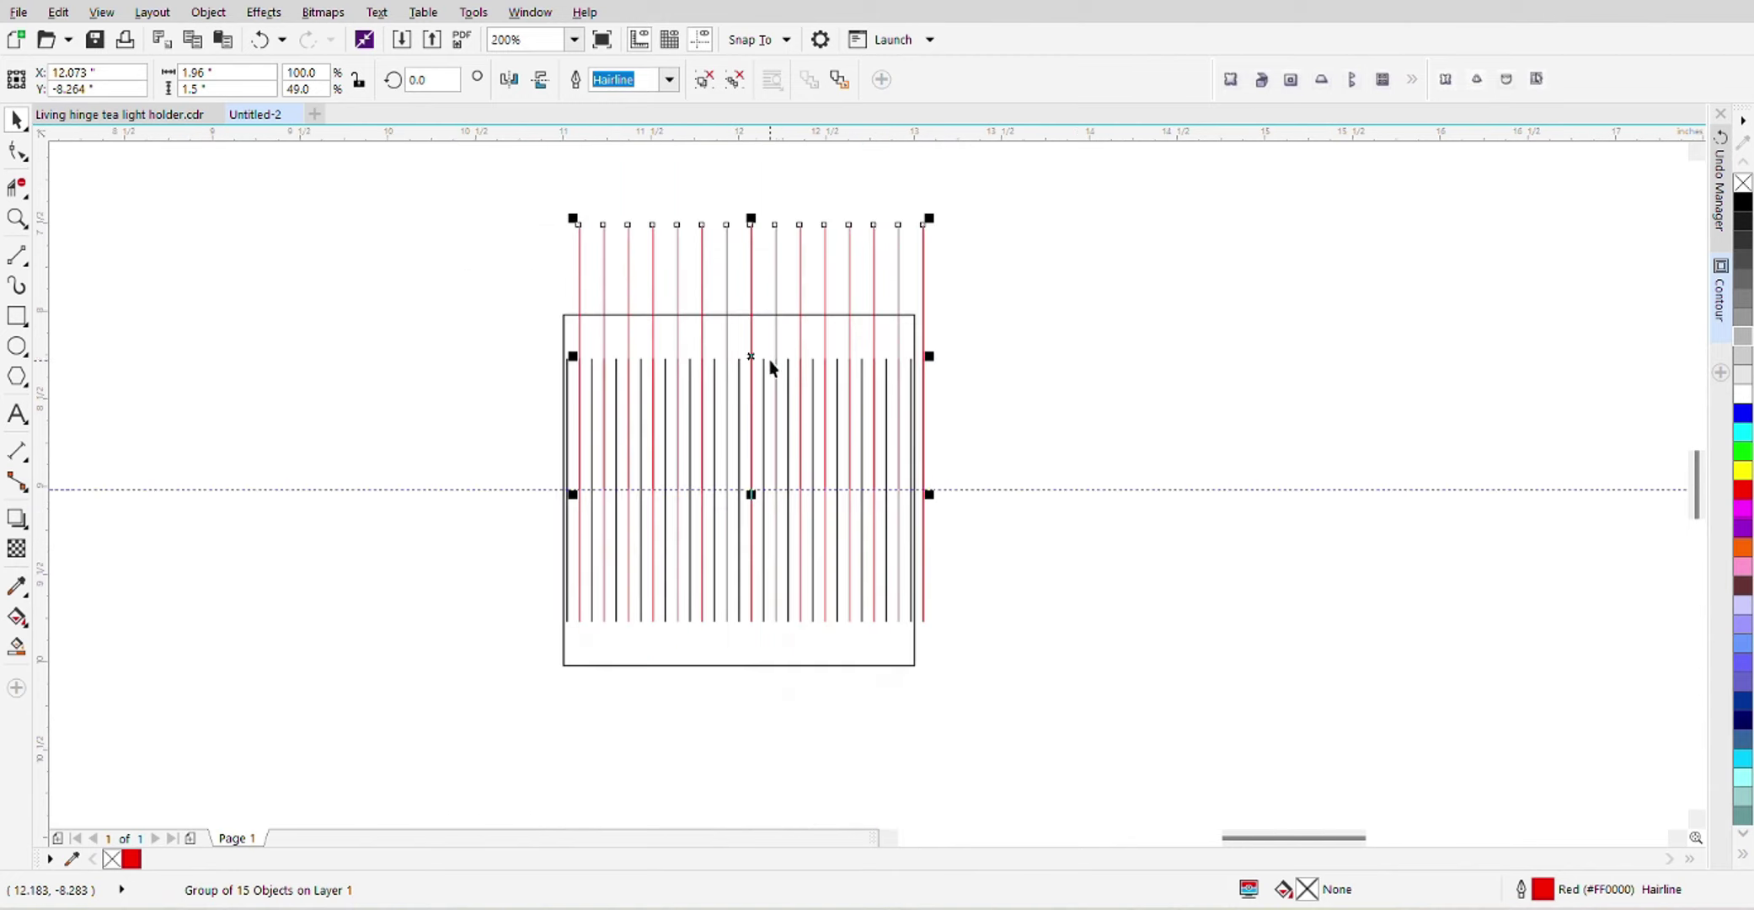
{"action": "left_click", "coordinate": [776, 632]}
{"action": "left_click", "coordinate": [775, 625]}
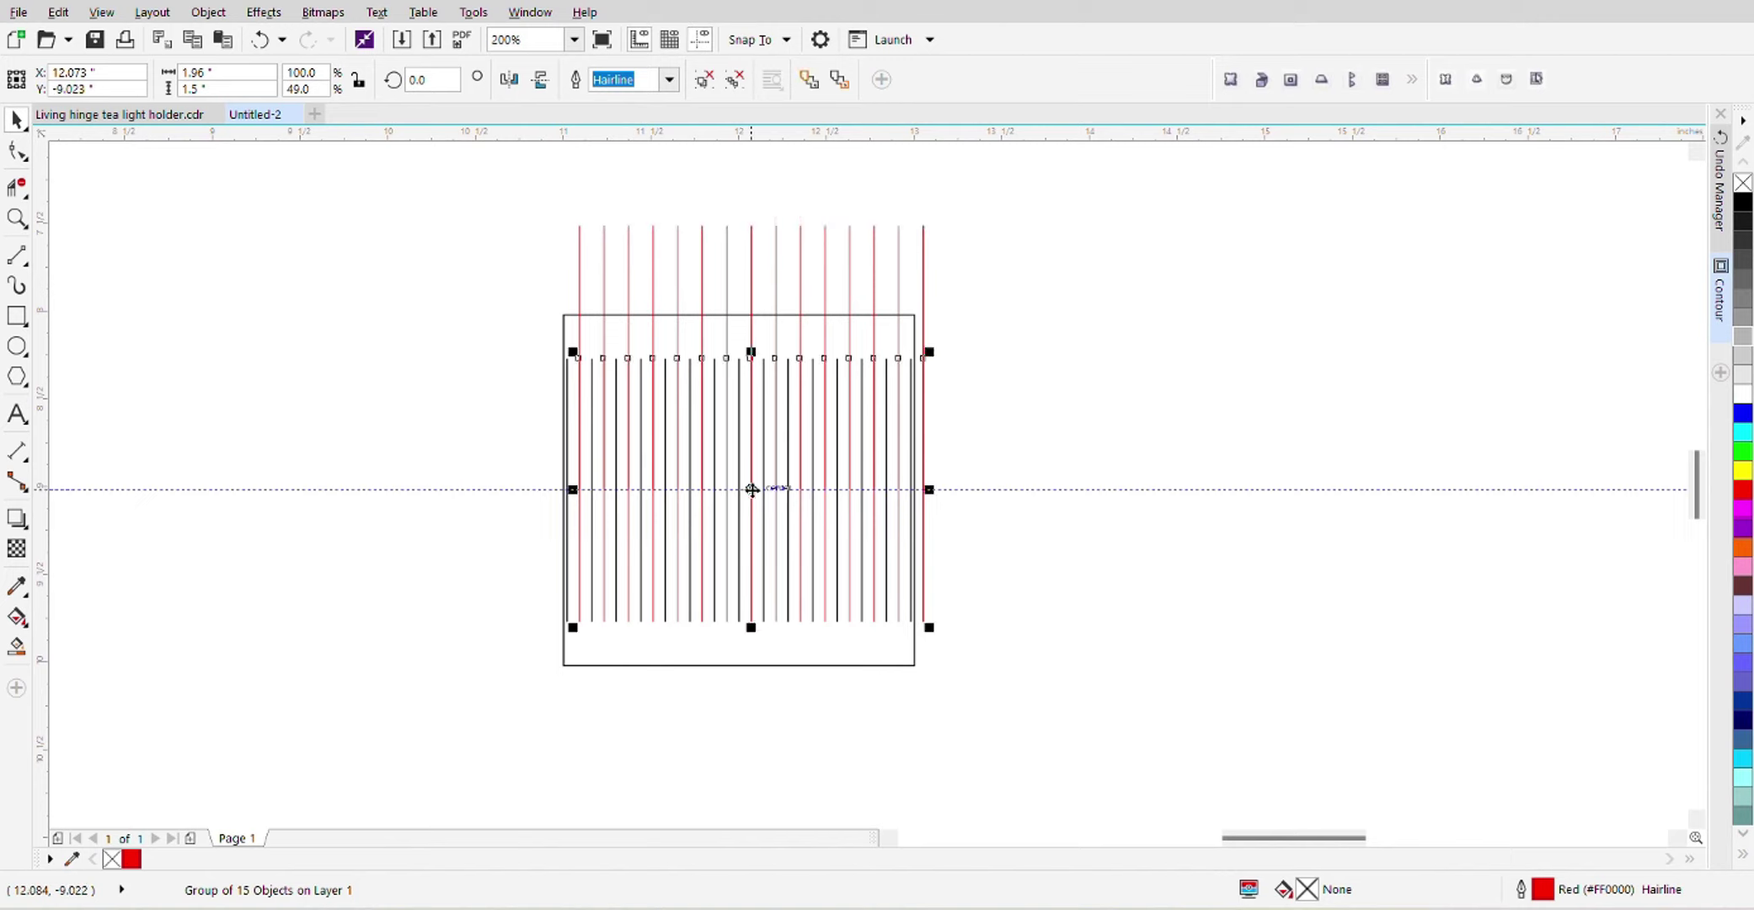
{"action": "left_click_drag", "start_coordinate": [749, 491], "coordinate": [761, 636]}
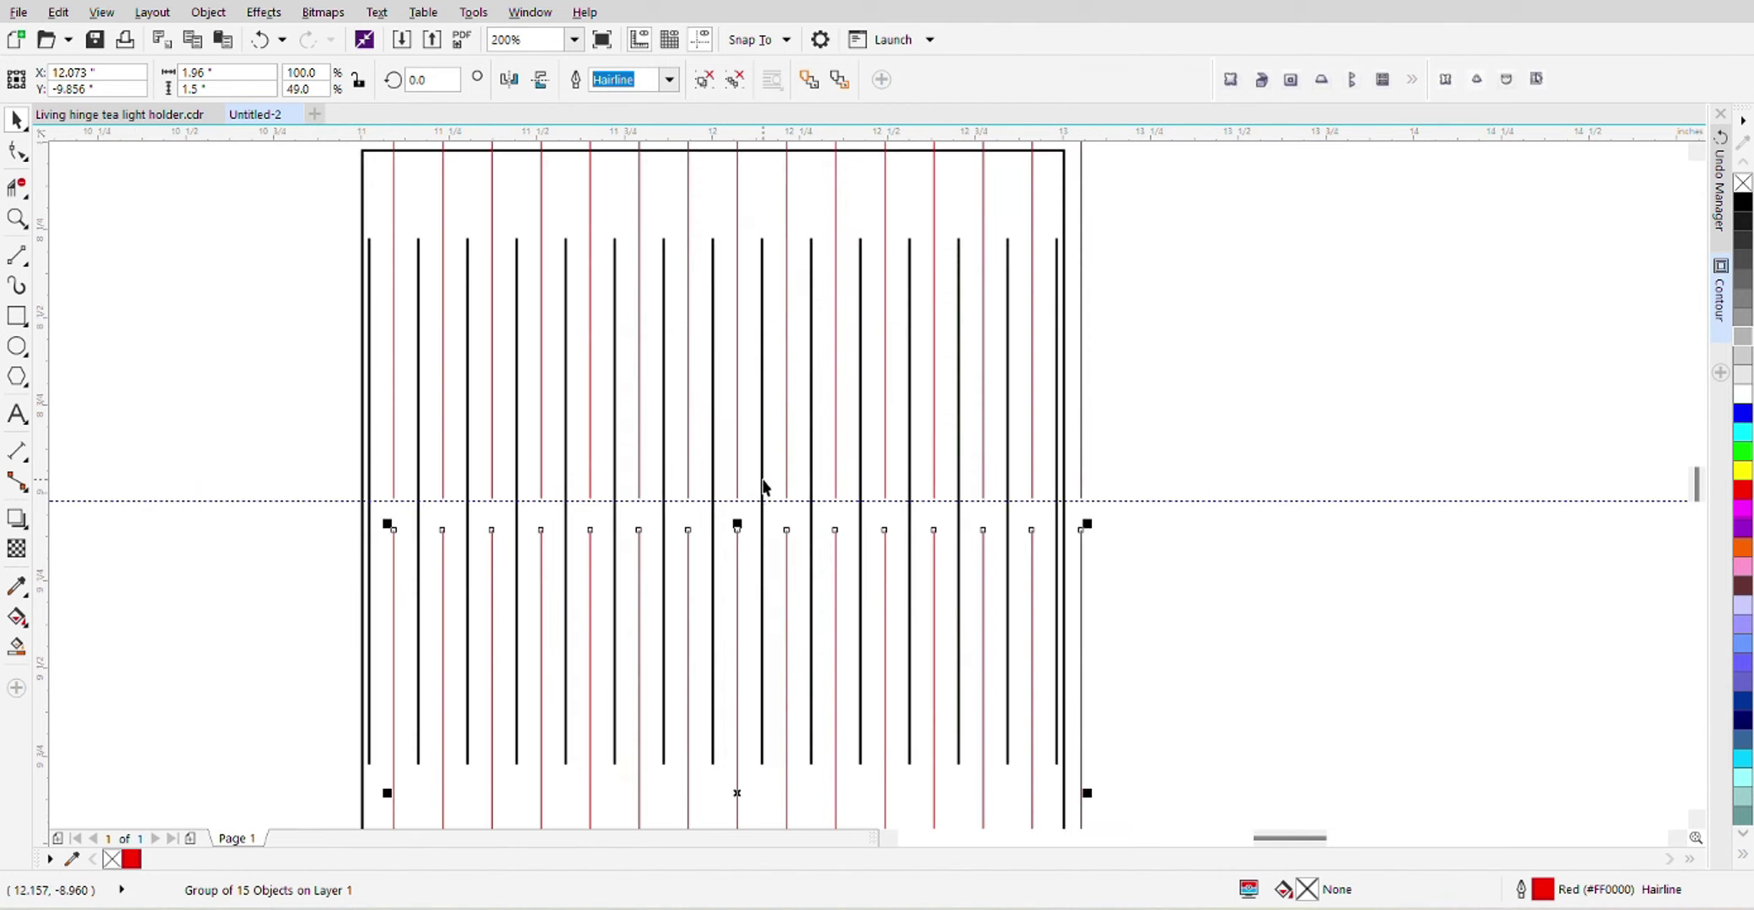
{"action": "scroll", "coordinate": [763, 482], "scroll_direction": "up", "scroll_amount": 1}
{"action": "scroll", "coordinate": [773, 526], "scroll_direction": "up", "scroll_amount": 1}
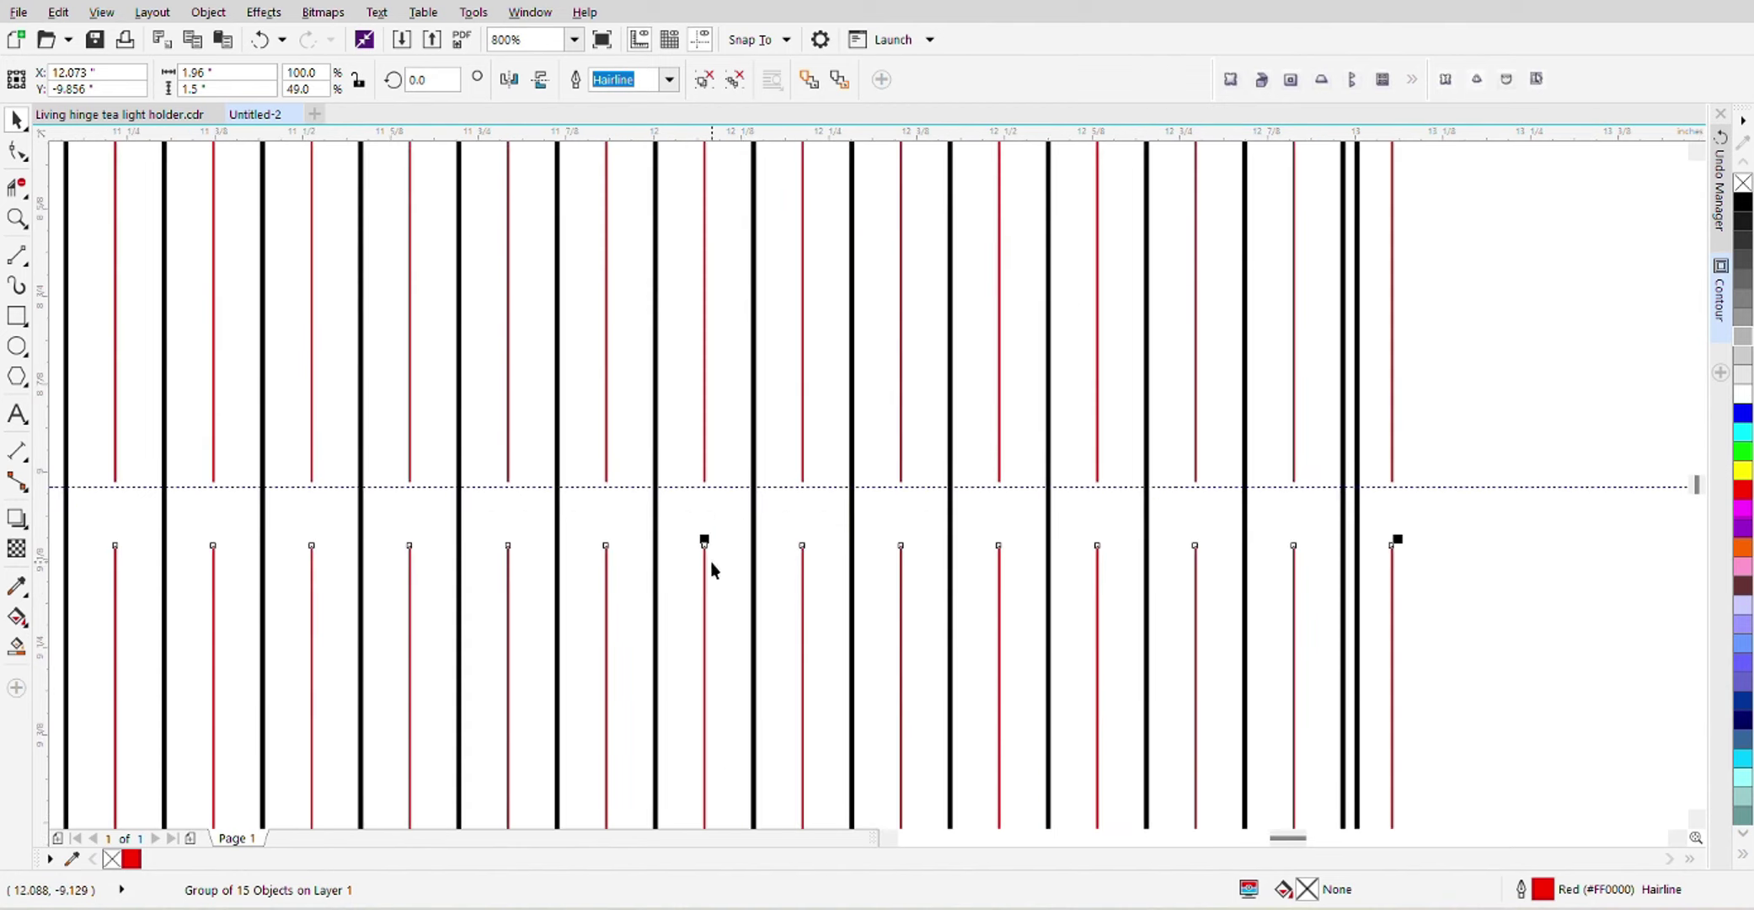
Bring the upper and lower red line sets toward the guideline, leaving only a tiny gap
{"action": "left_click_drag", "start_coordinate": [704, 557], "coordinate": [700, 509]}
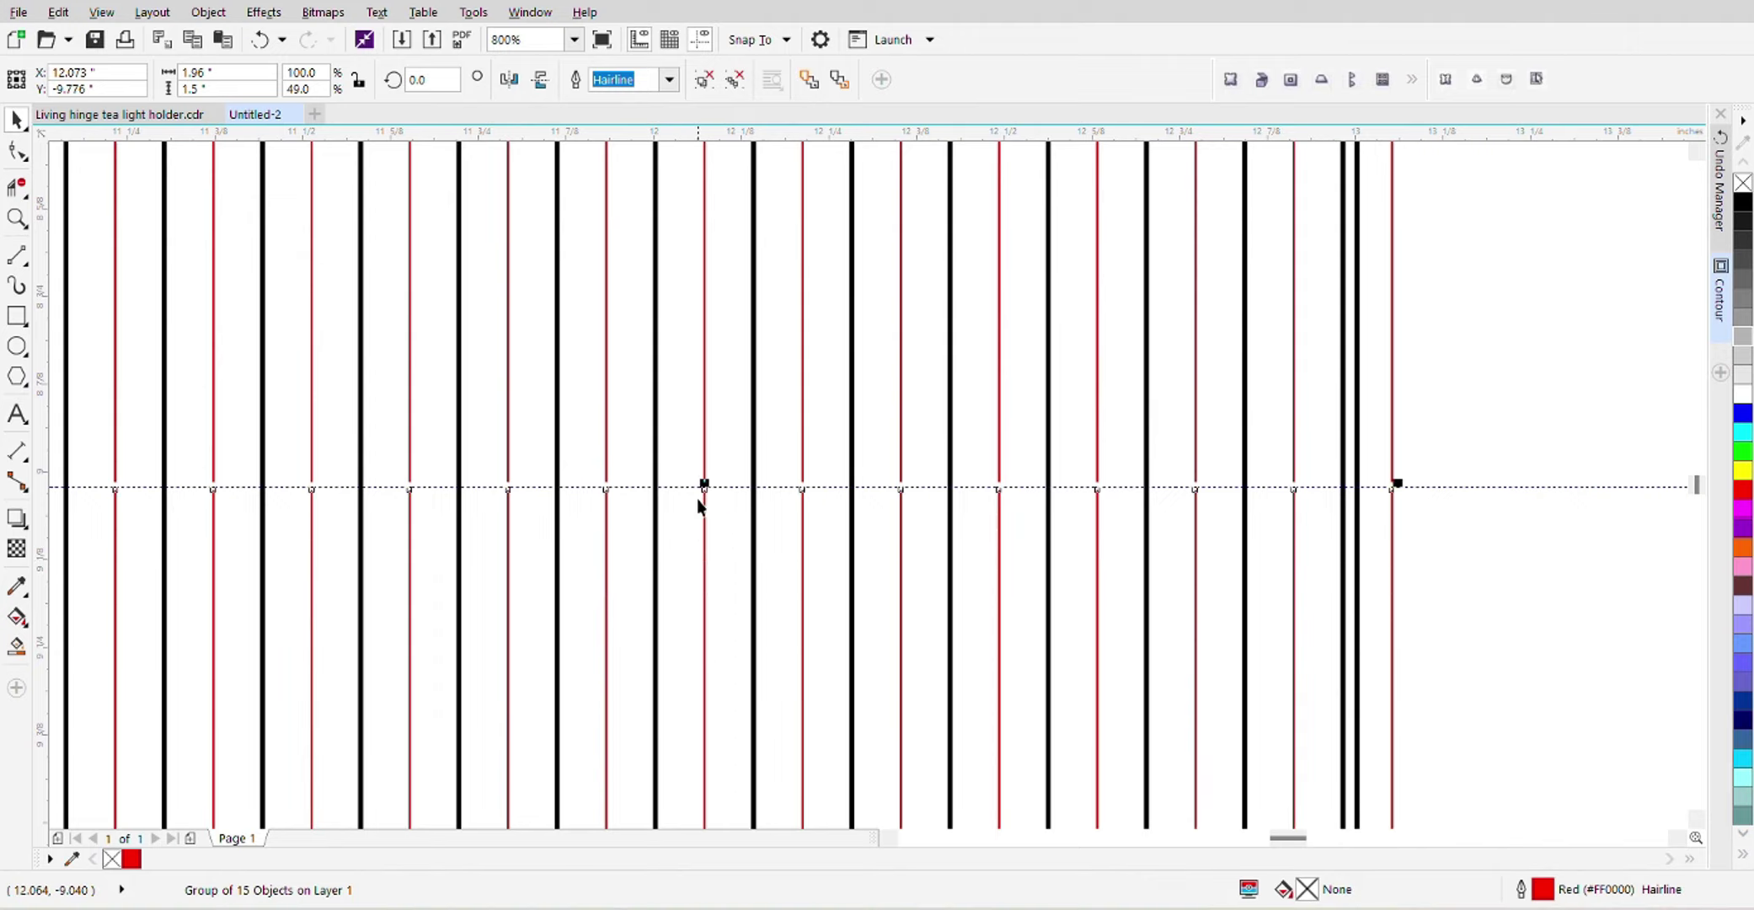
{"action": "scroll", "coordinate": [698, 501], "scroll_direction": "up", "scroll_amount": 2}
{"action": "left_click_drag", "start_coordinate": [735, 424], "coordinate": [745, 451]}
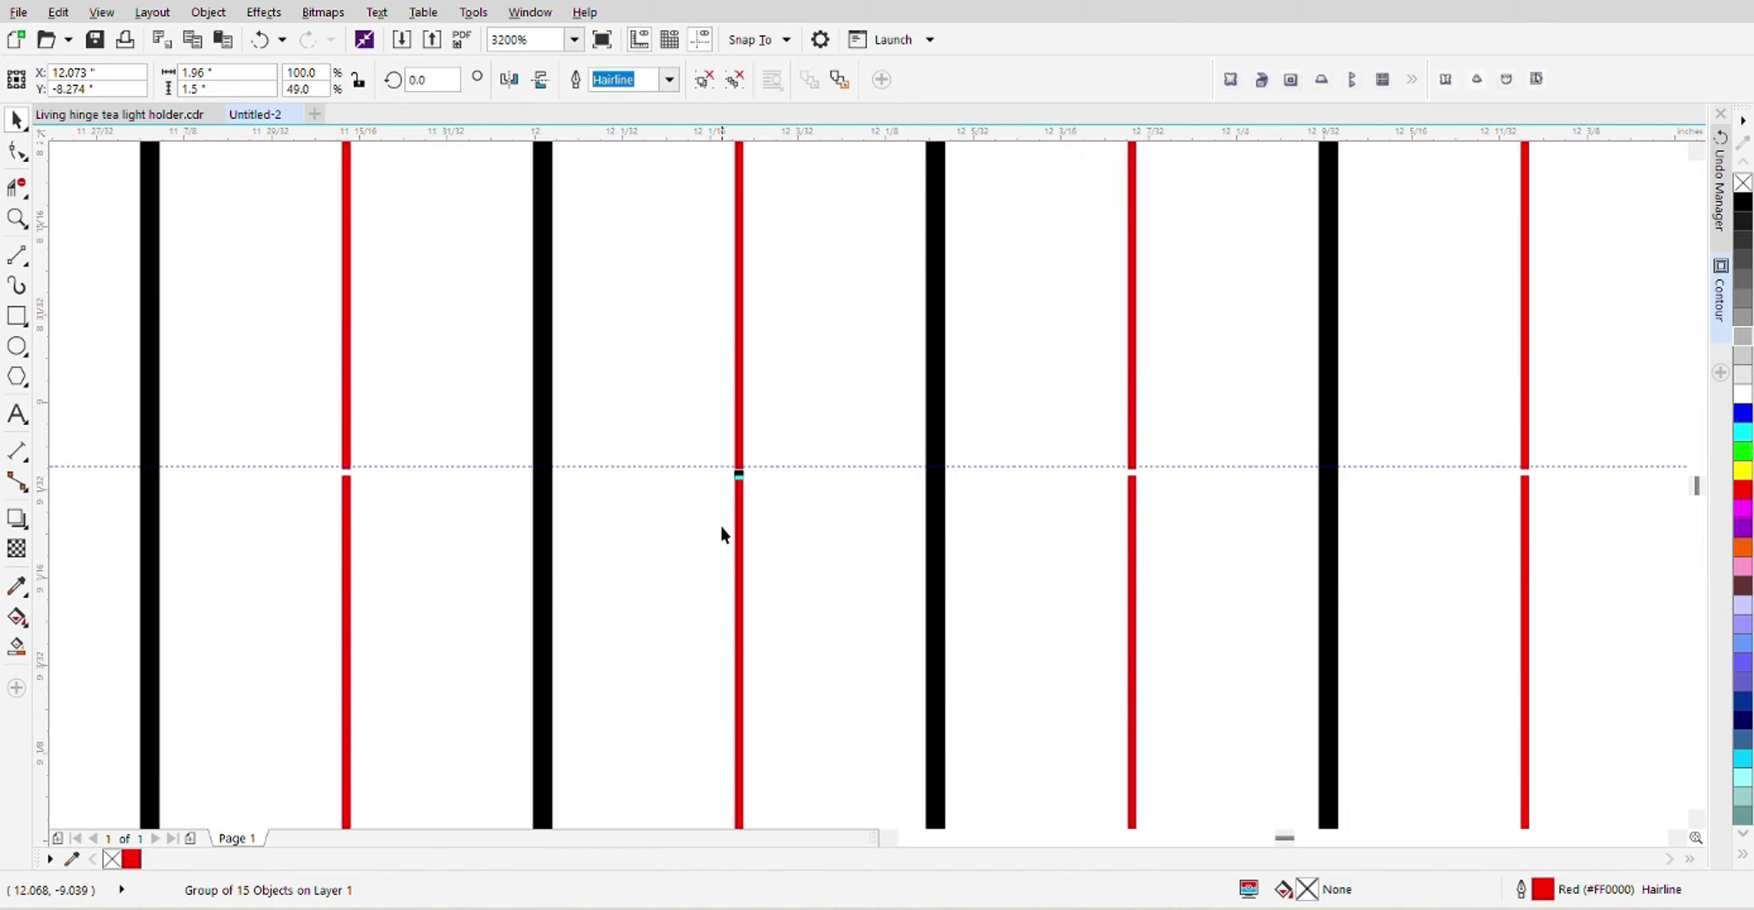
{"action": "scroll", "coordinate": [764, 510], "scroll_direction": "down", "scroll_amount": 1}
{"action": "scroll", "coordinate": [961, 500], "scroll_direction": "up", "scroll_amount": 2}
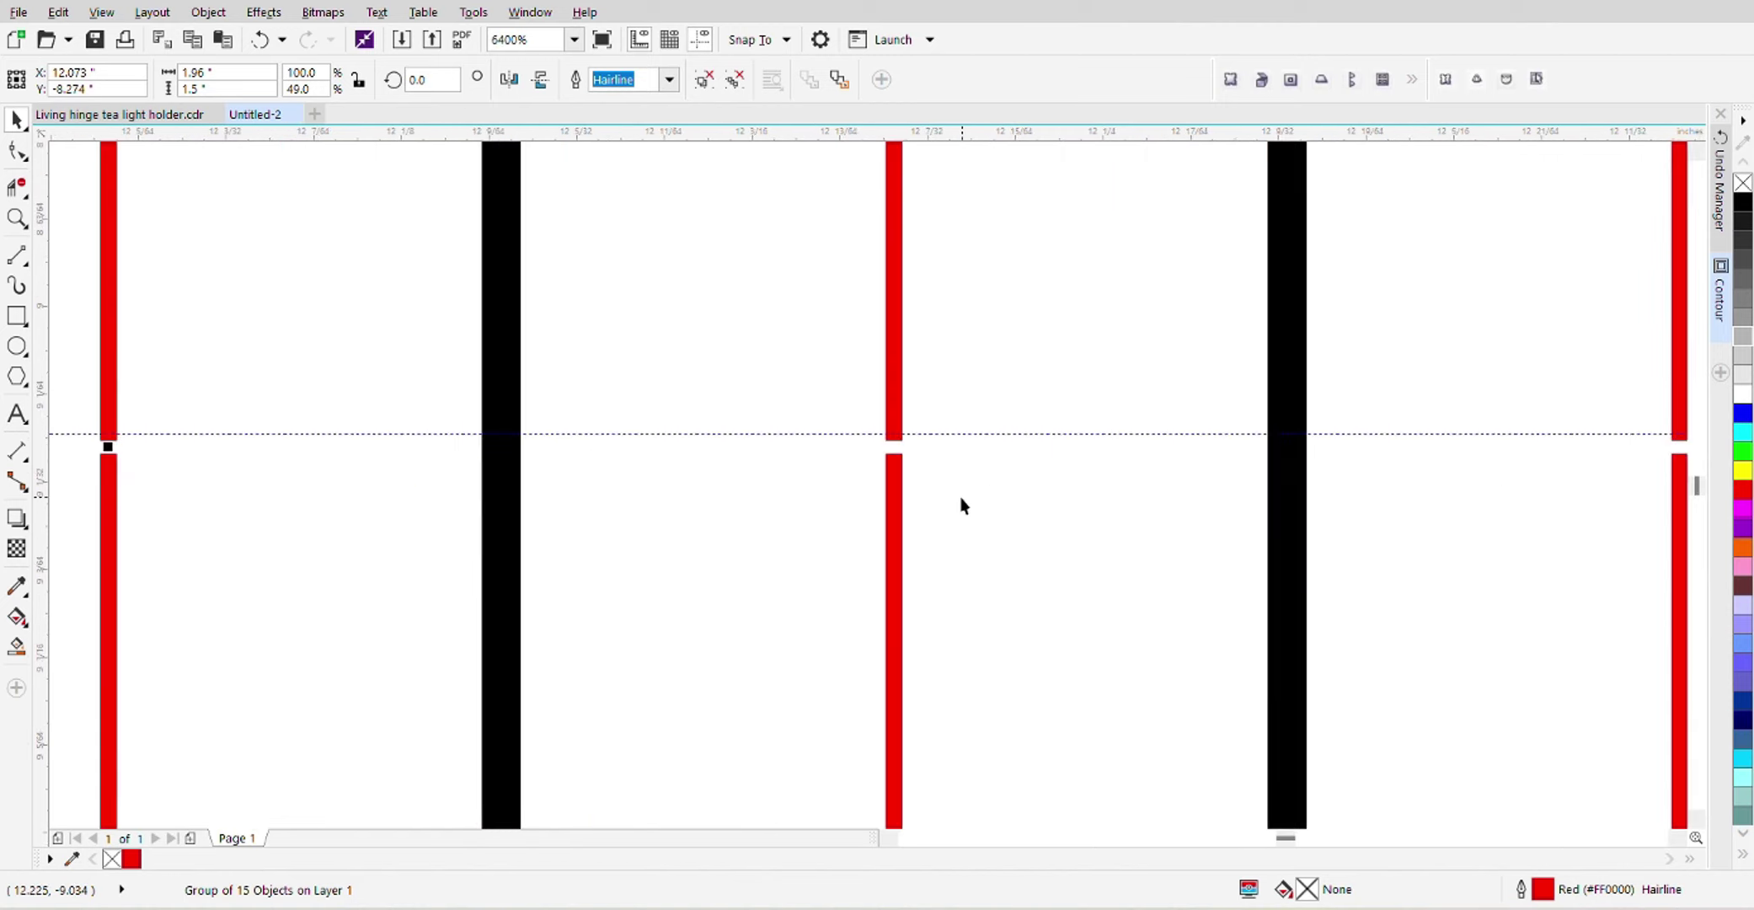
{"action": "left_click", "coordinate": [895, 488]}
{"action": "left_click_drag", "start_coordinate": [895, 488], "coordinate": [892, 470]}
{"action": "scroll", "coordinate": [892, 471], "scroll_direction": "down", "scroll_amount": 5}
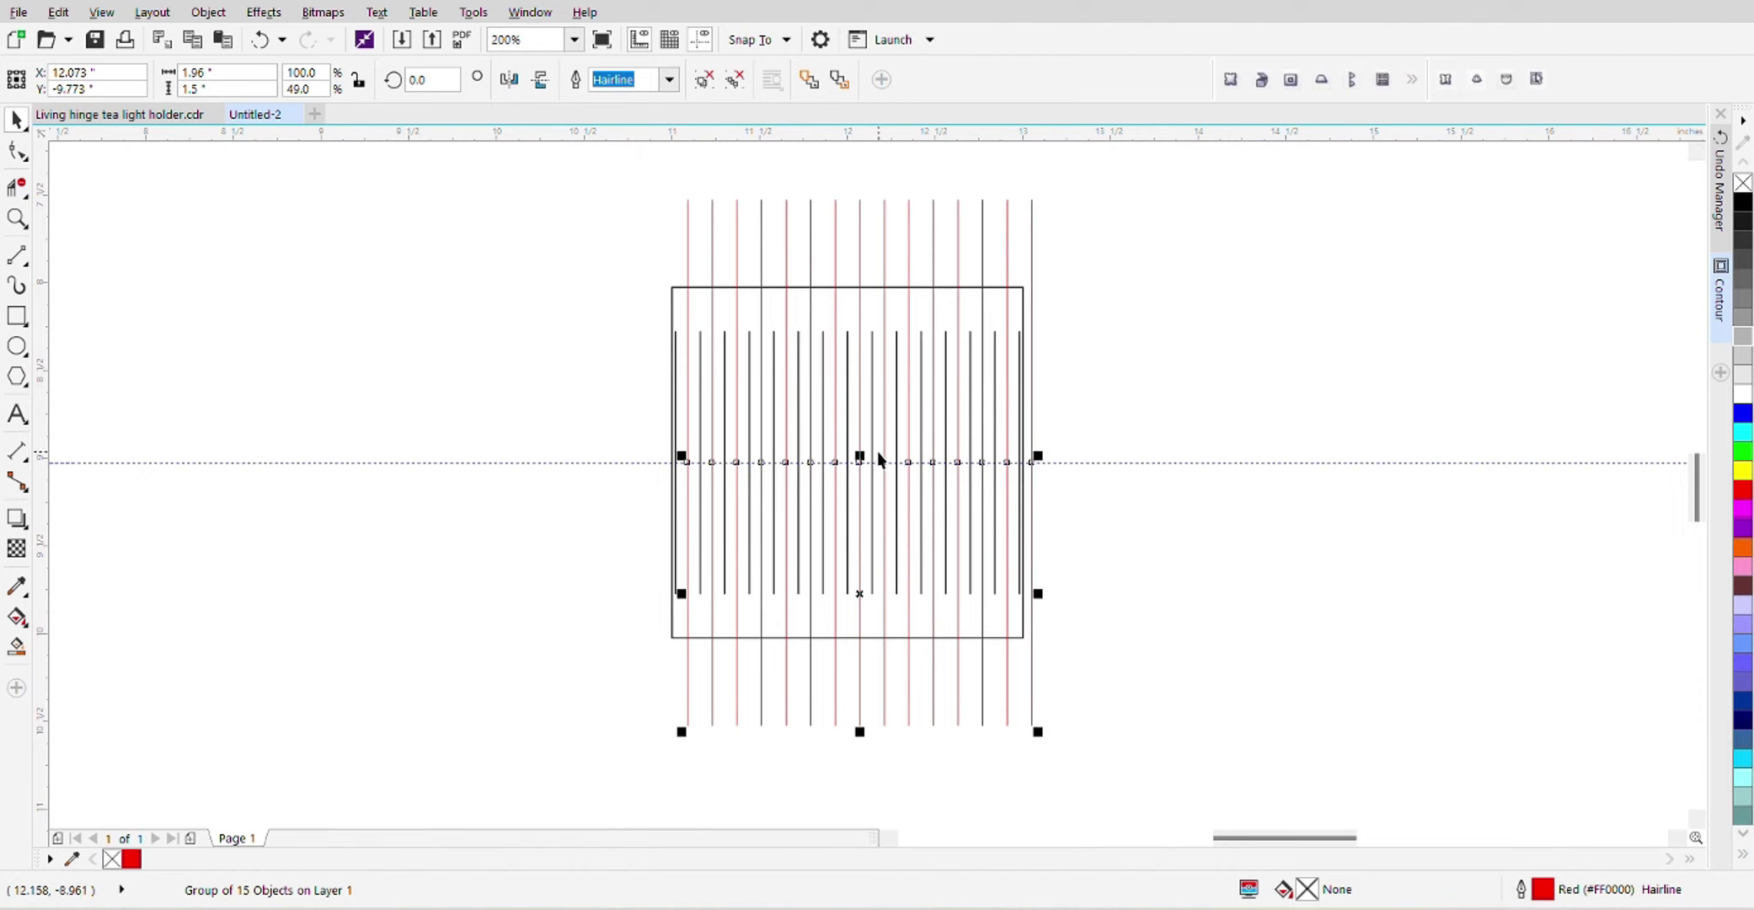
Nudge the hinge line group slightly upward with the Up arrow key
{"action": "left_click", "coordinate": [489, 259]}
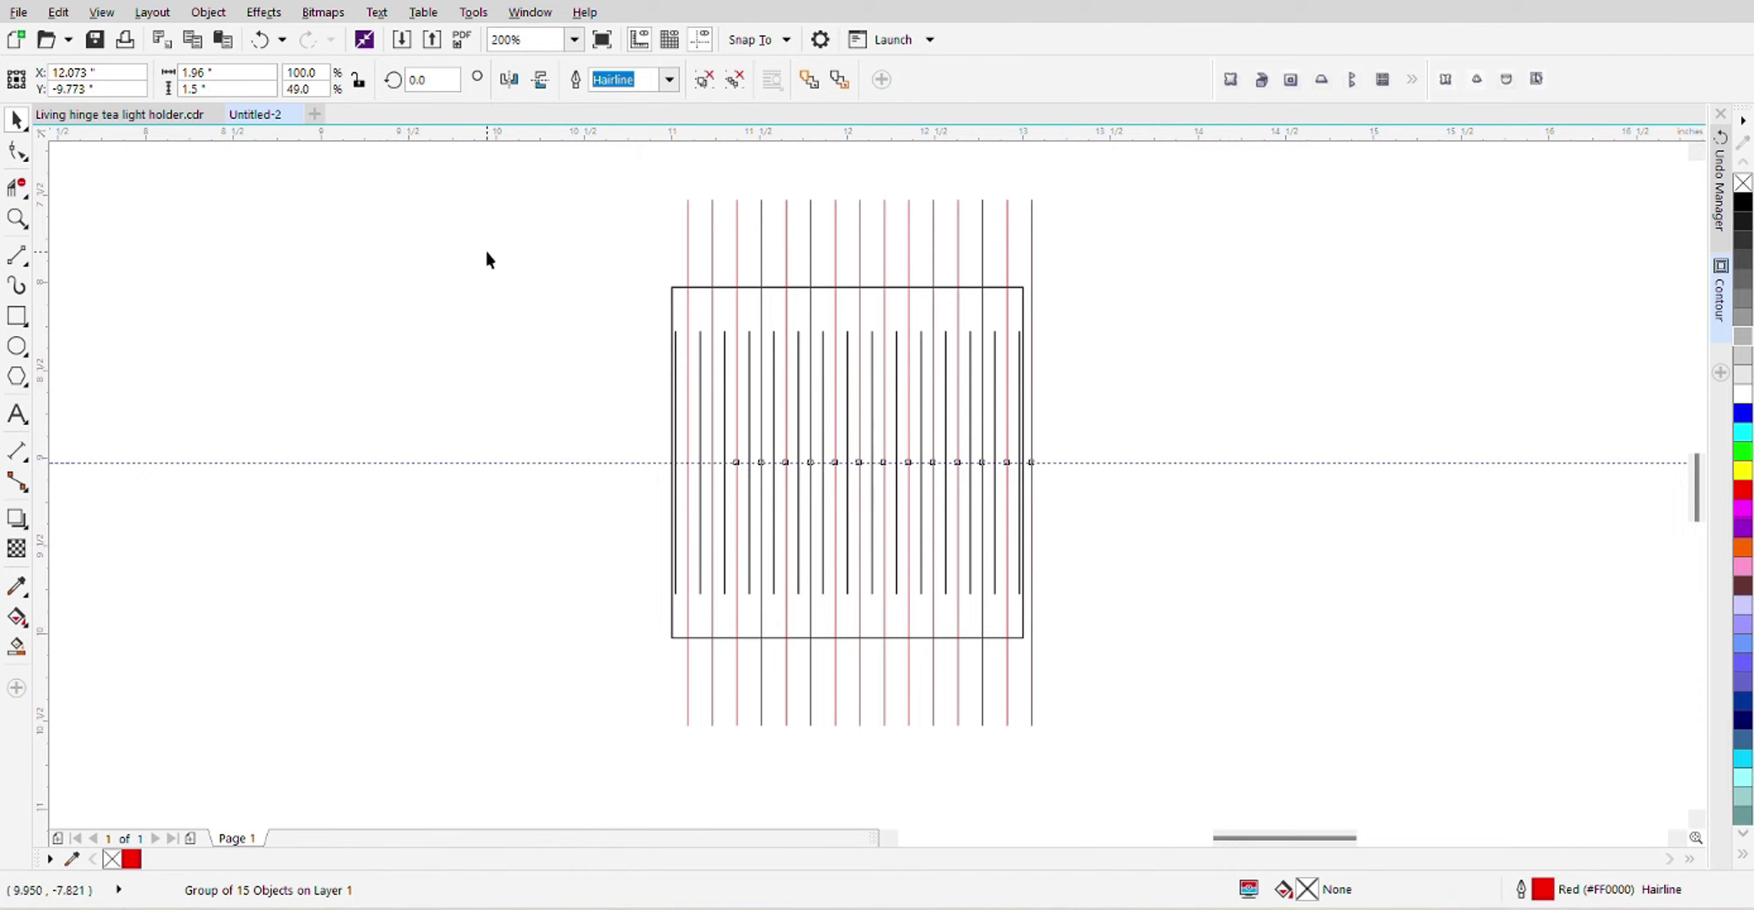
{"action": "left_click", "coordinate": [761, 223]}
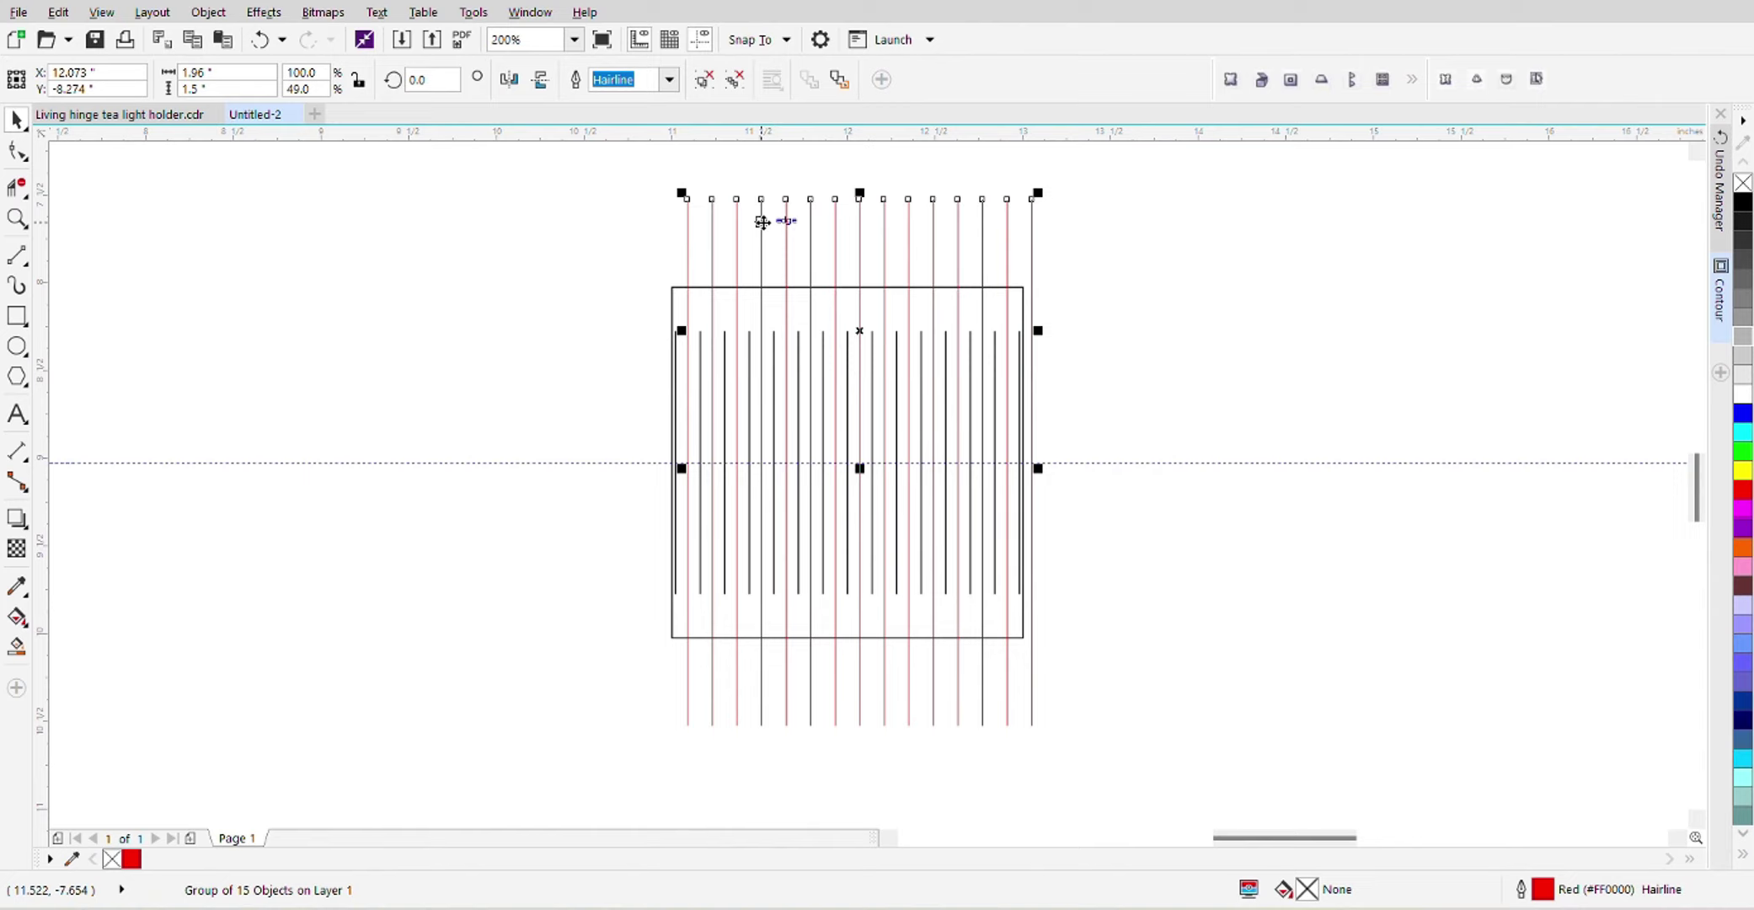
{"action": "key", "text": "Up"}
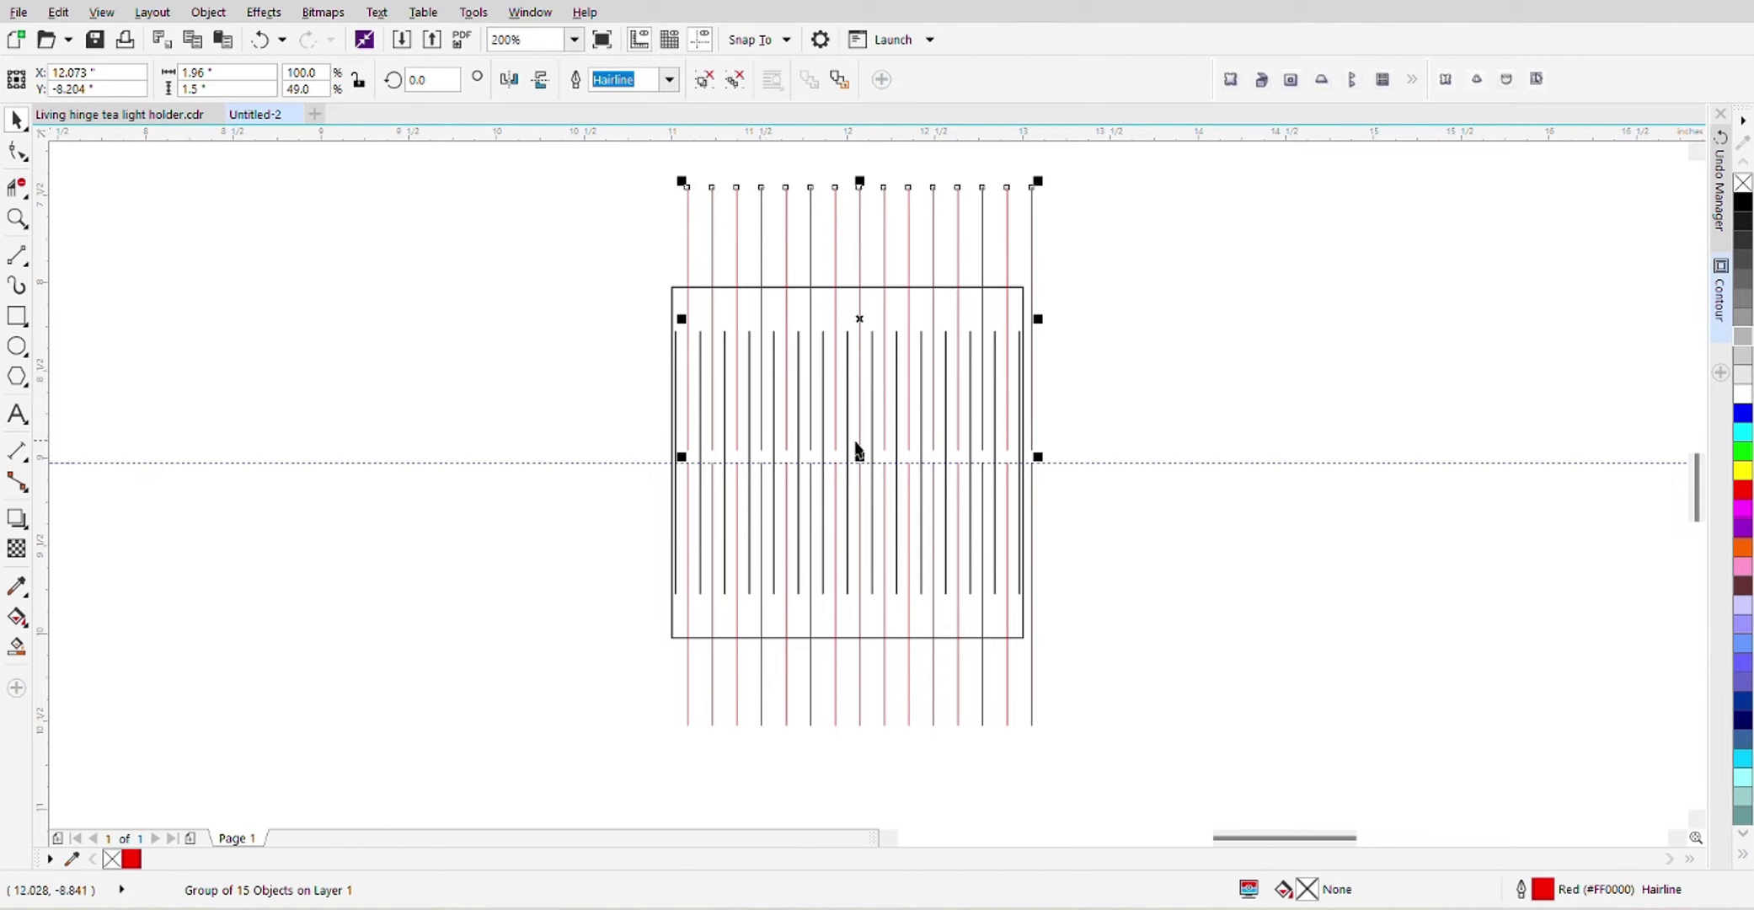
{"action": "left_click", "coordinate": [857, 725]}
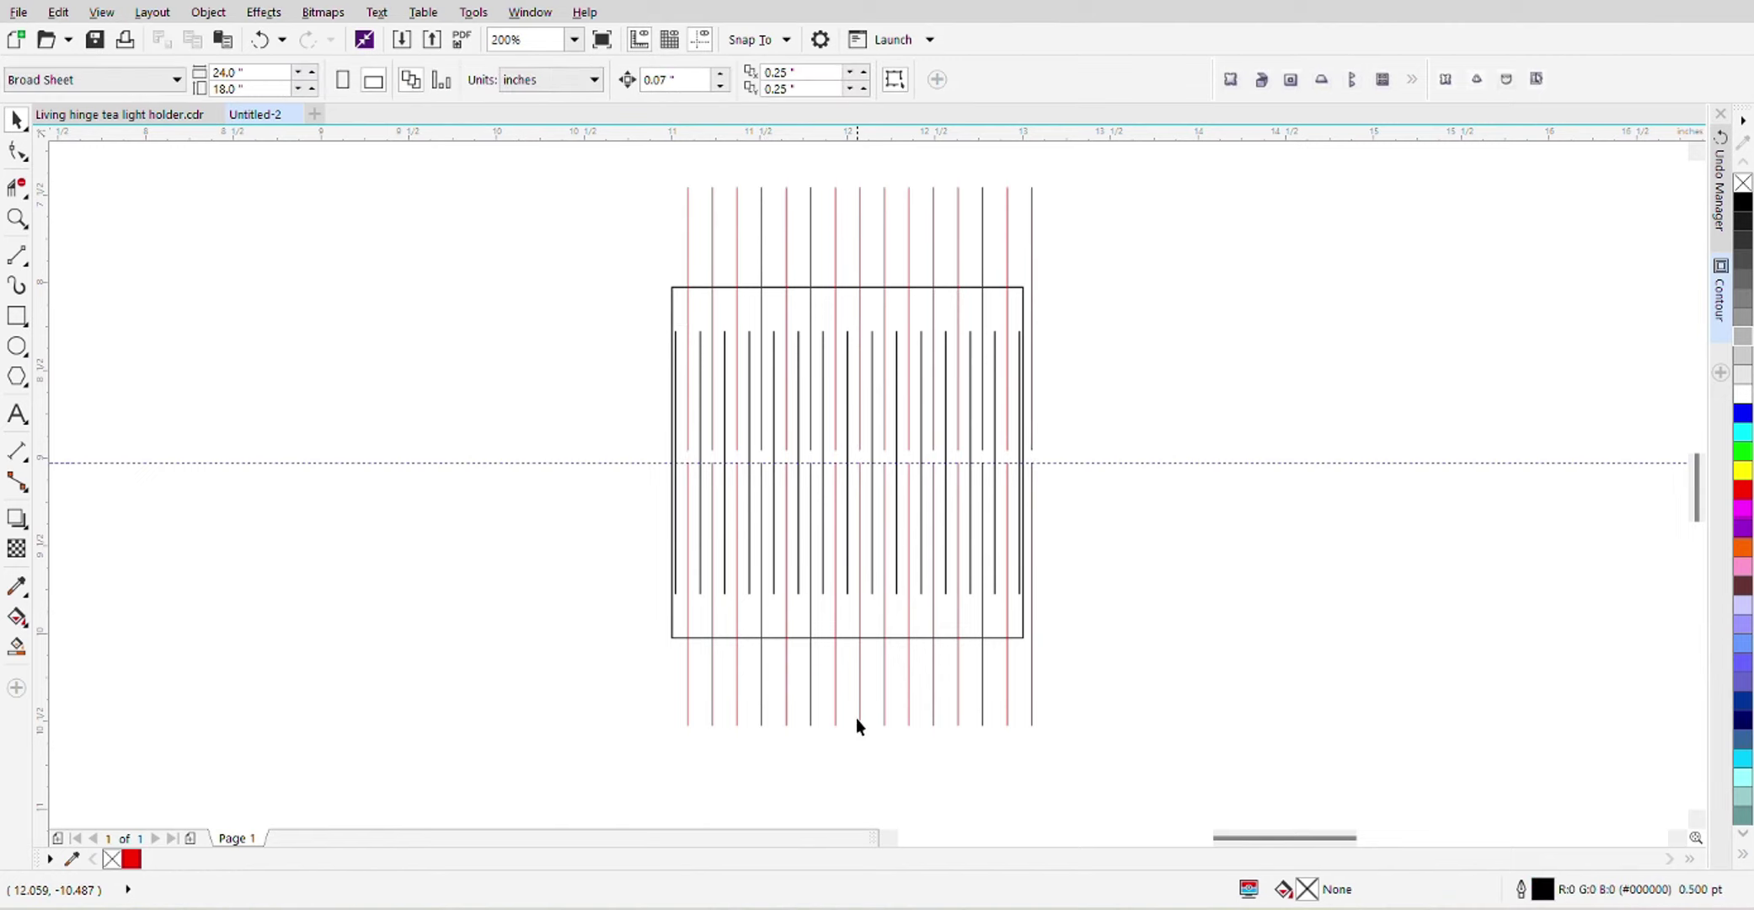
{"action": "left_click", "coordinate": [859, 717]}
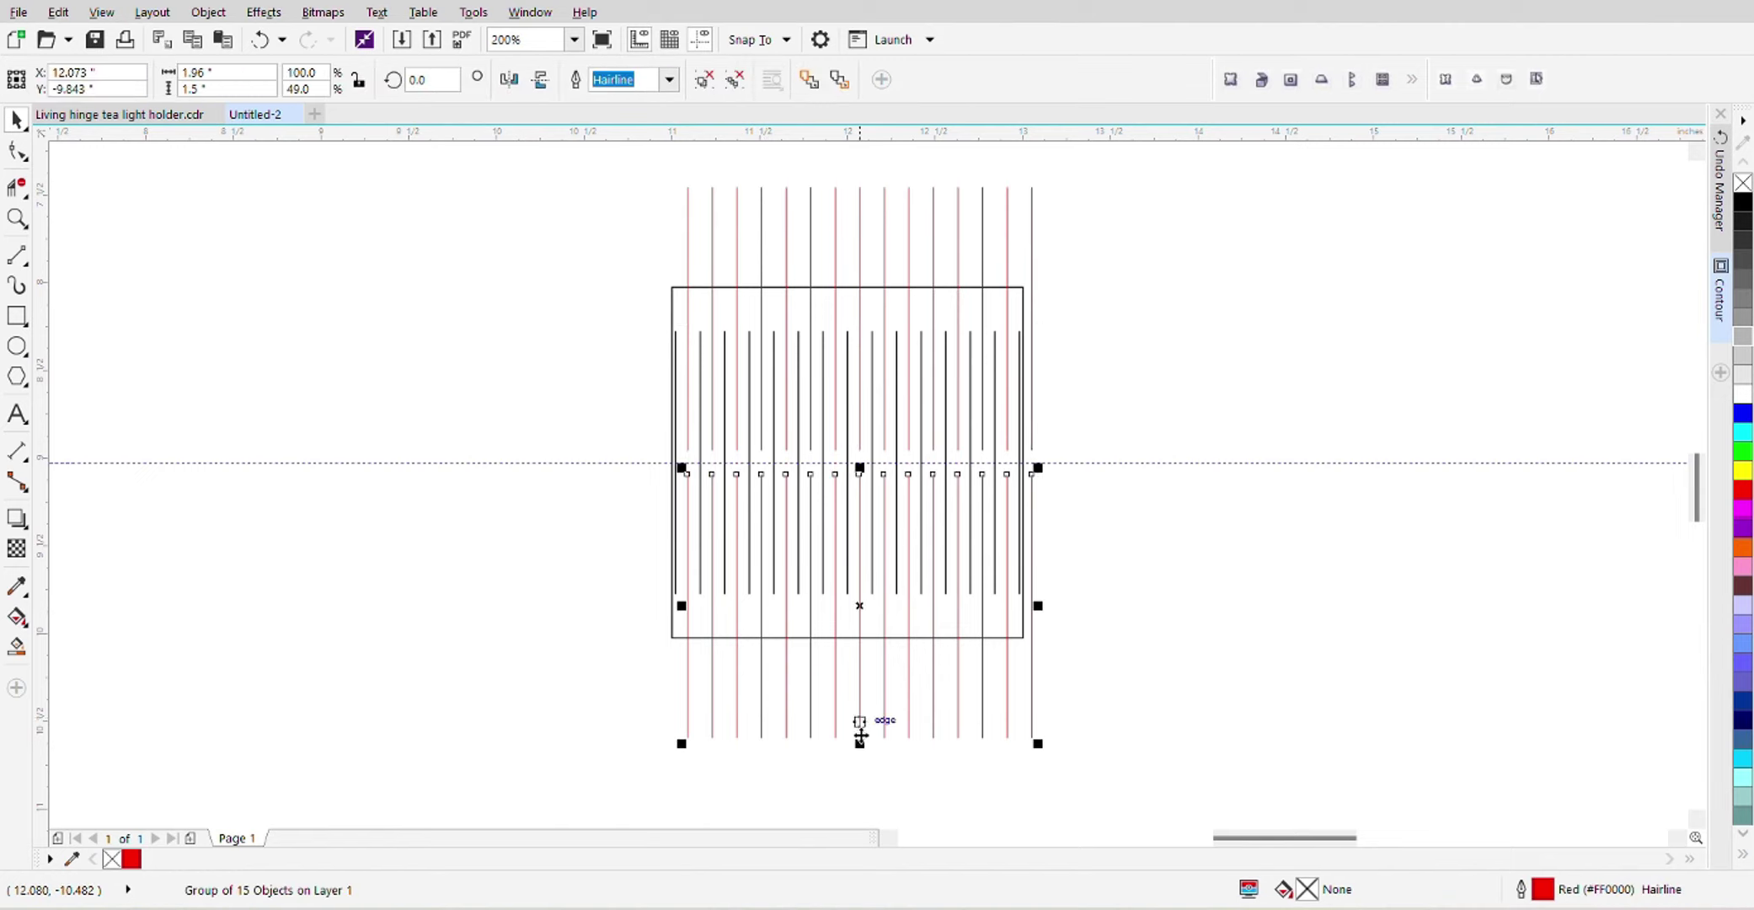
{"action": "left_click", "coordinate": [859, 718]}
{"action": "left_click", "coordinate": [807, 461]}
{"action": "scroll", "coordinate": [786, 470], "scroll_direction": "up", "scroll_amount": 2}
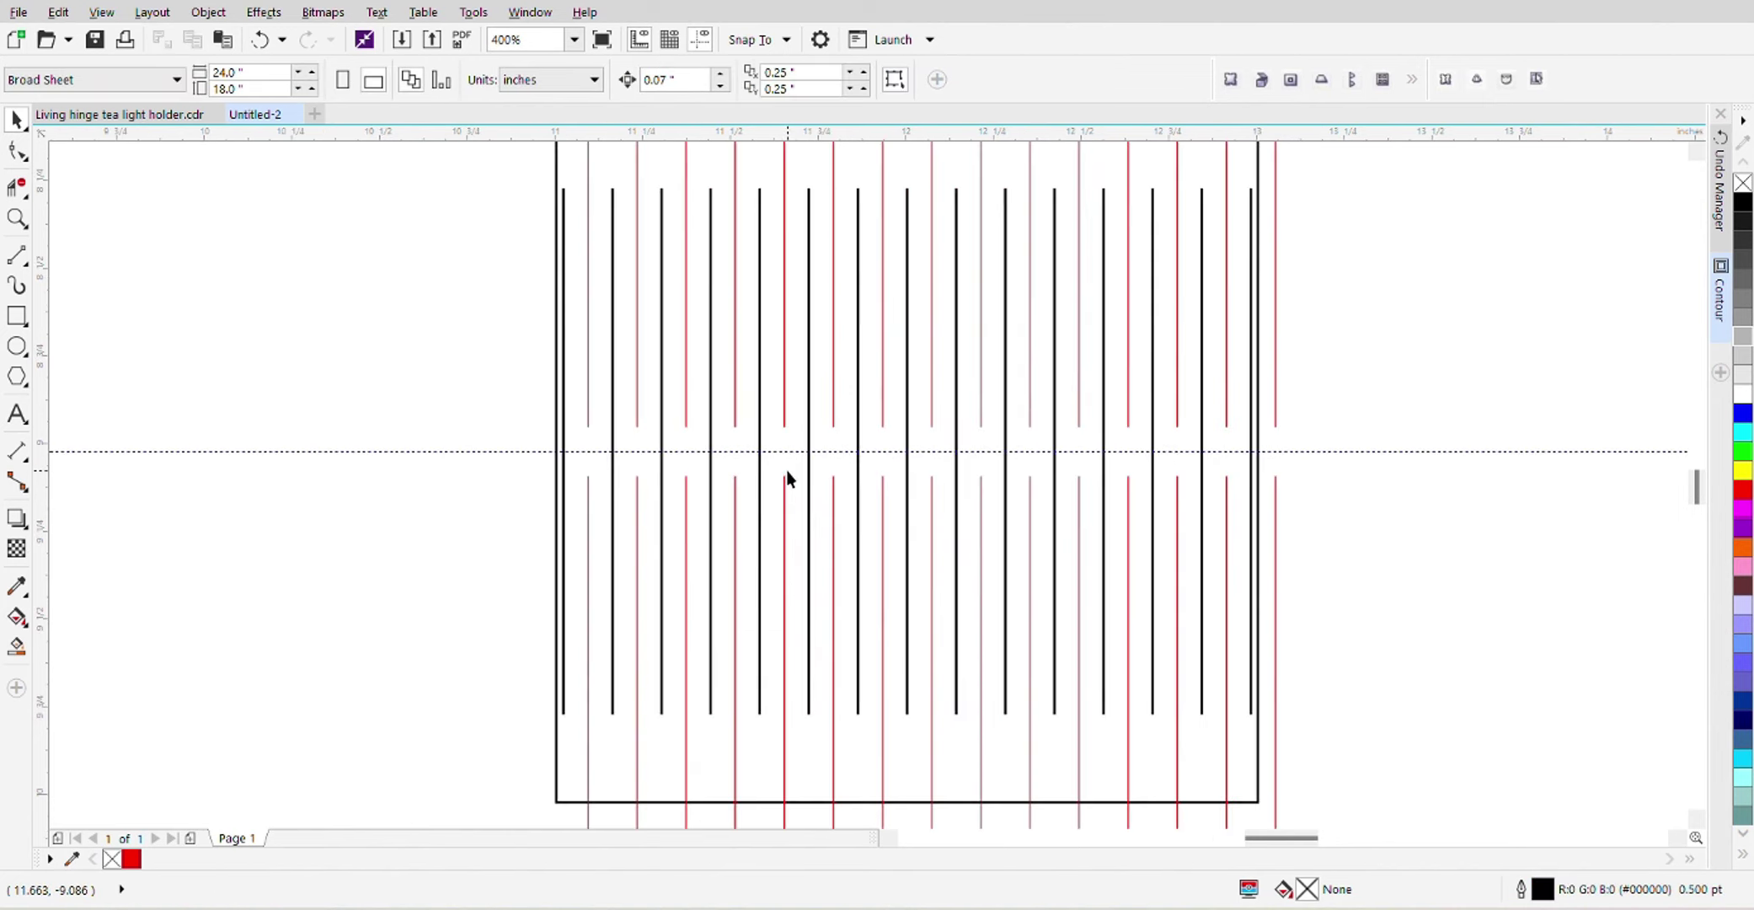
{"action": "scroll", "coordinate": [748, 456], "scroll_direction": "down", "scroll_amount": 2}
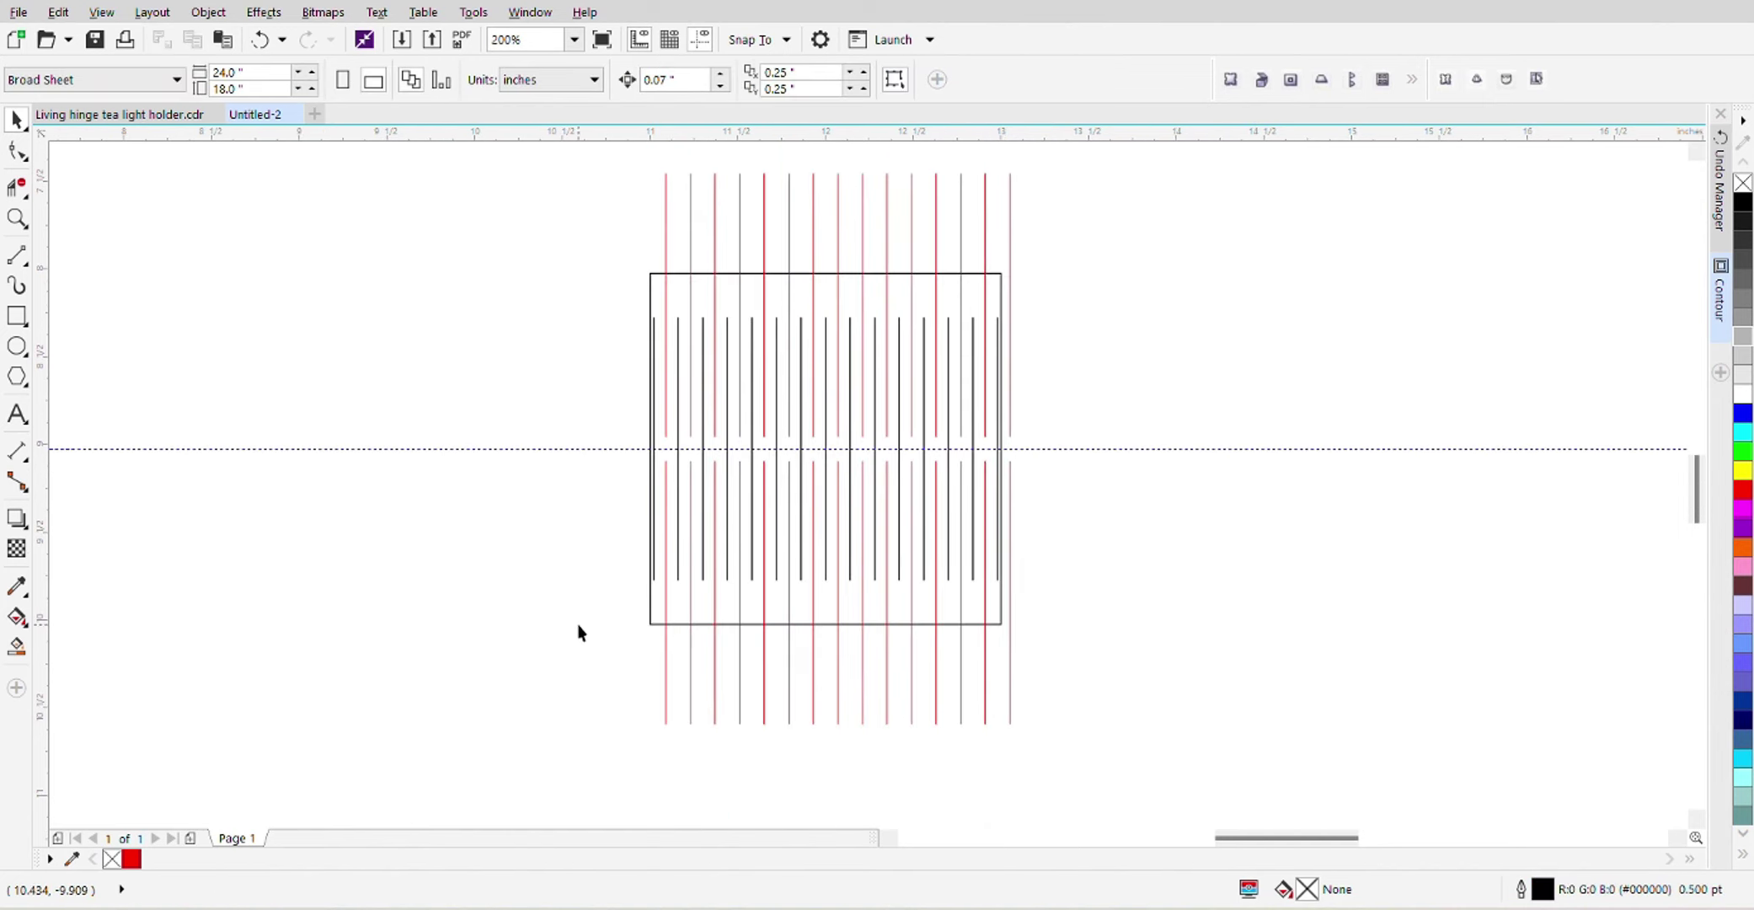
Trim the hinge line parts overhanging the frame's top and bottom with Virtual Segment Delete
{"action": "left_click", "coordinate": [17, 185]}
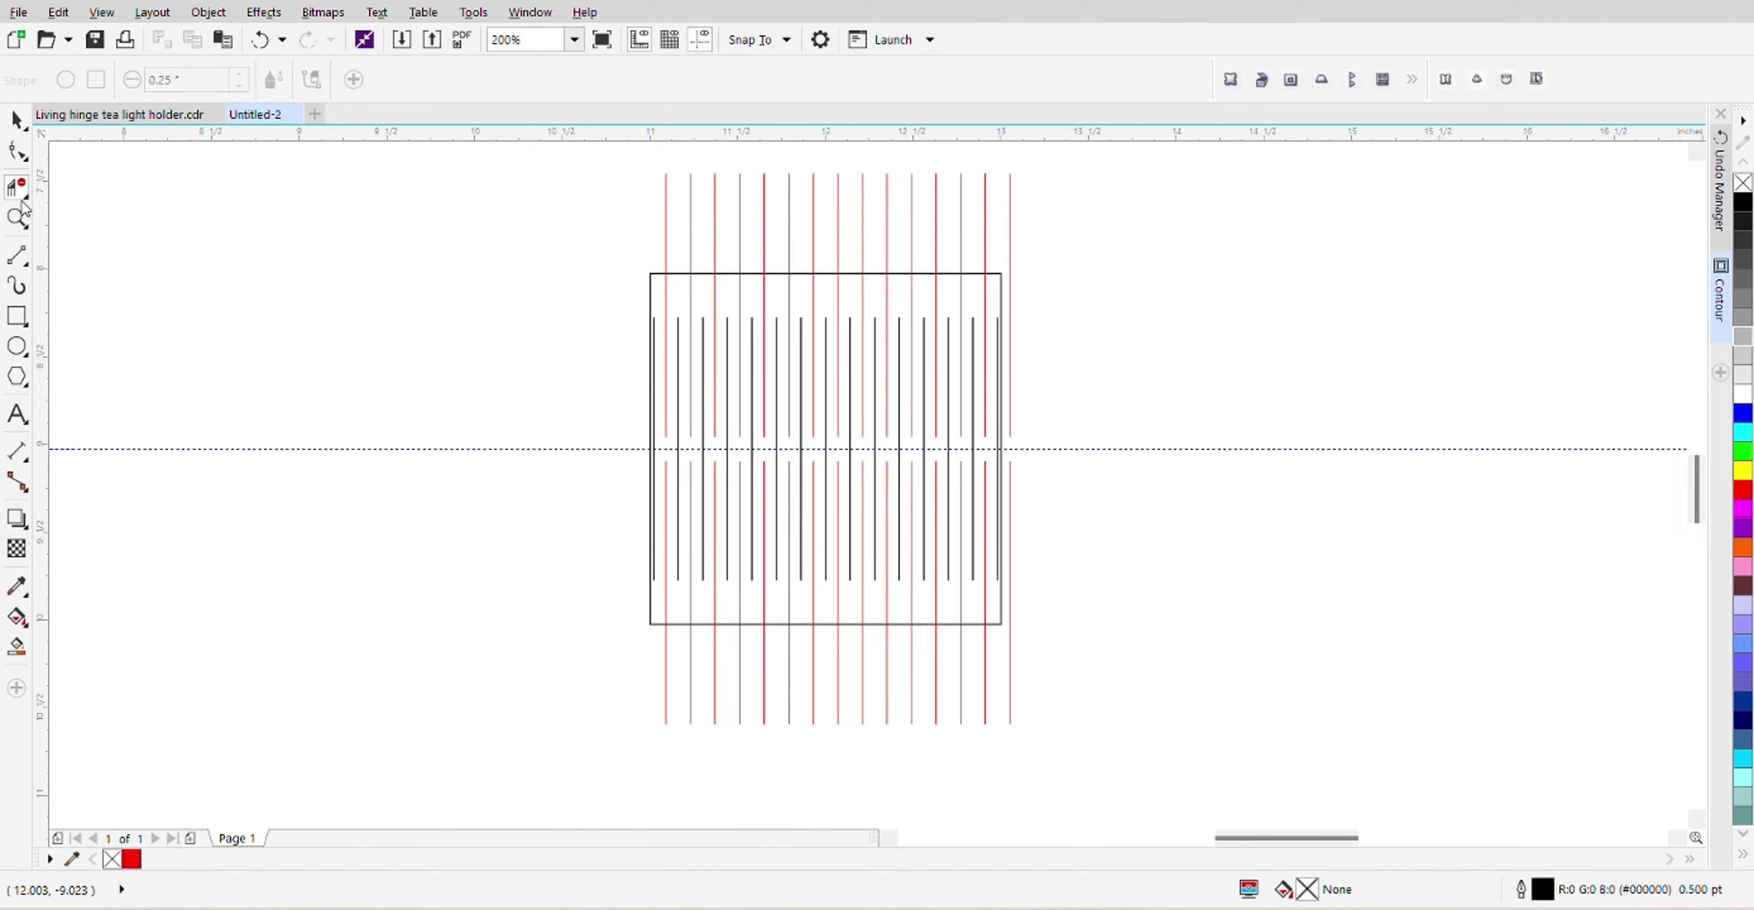
{"action": "left_click_drag", "start_coordinate": [659, 657], "coordinate": [1025, 719]}
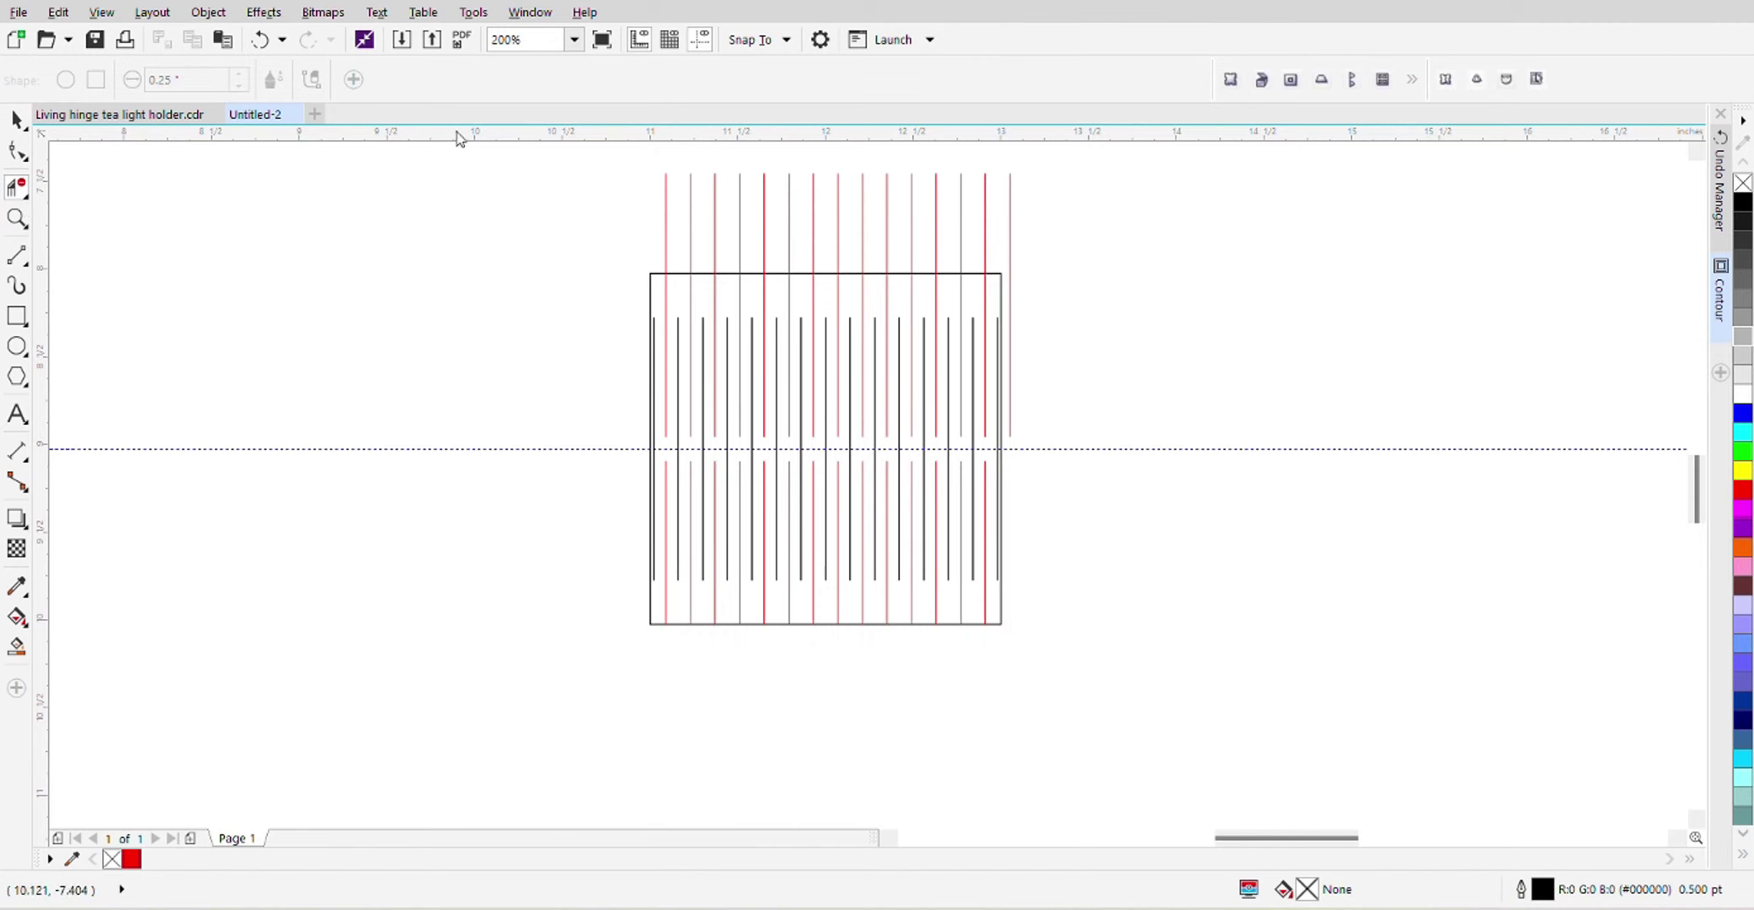
{"action": "left_click_drag", "start_coordinate": [630, 177], "coordinate": [1054, 182]}
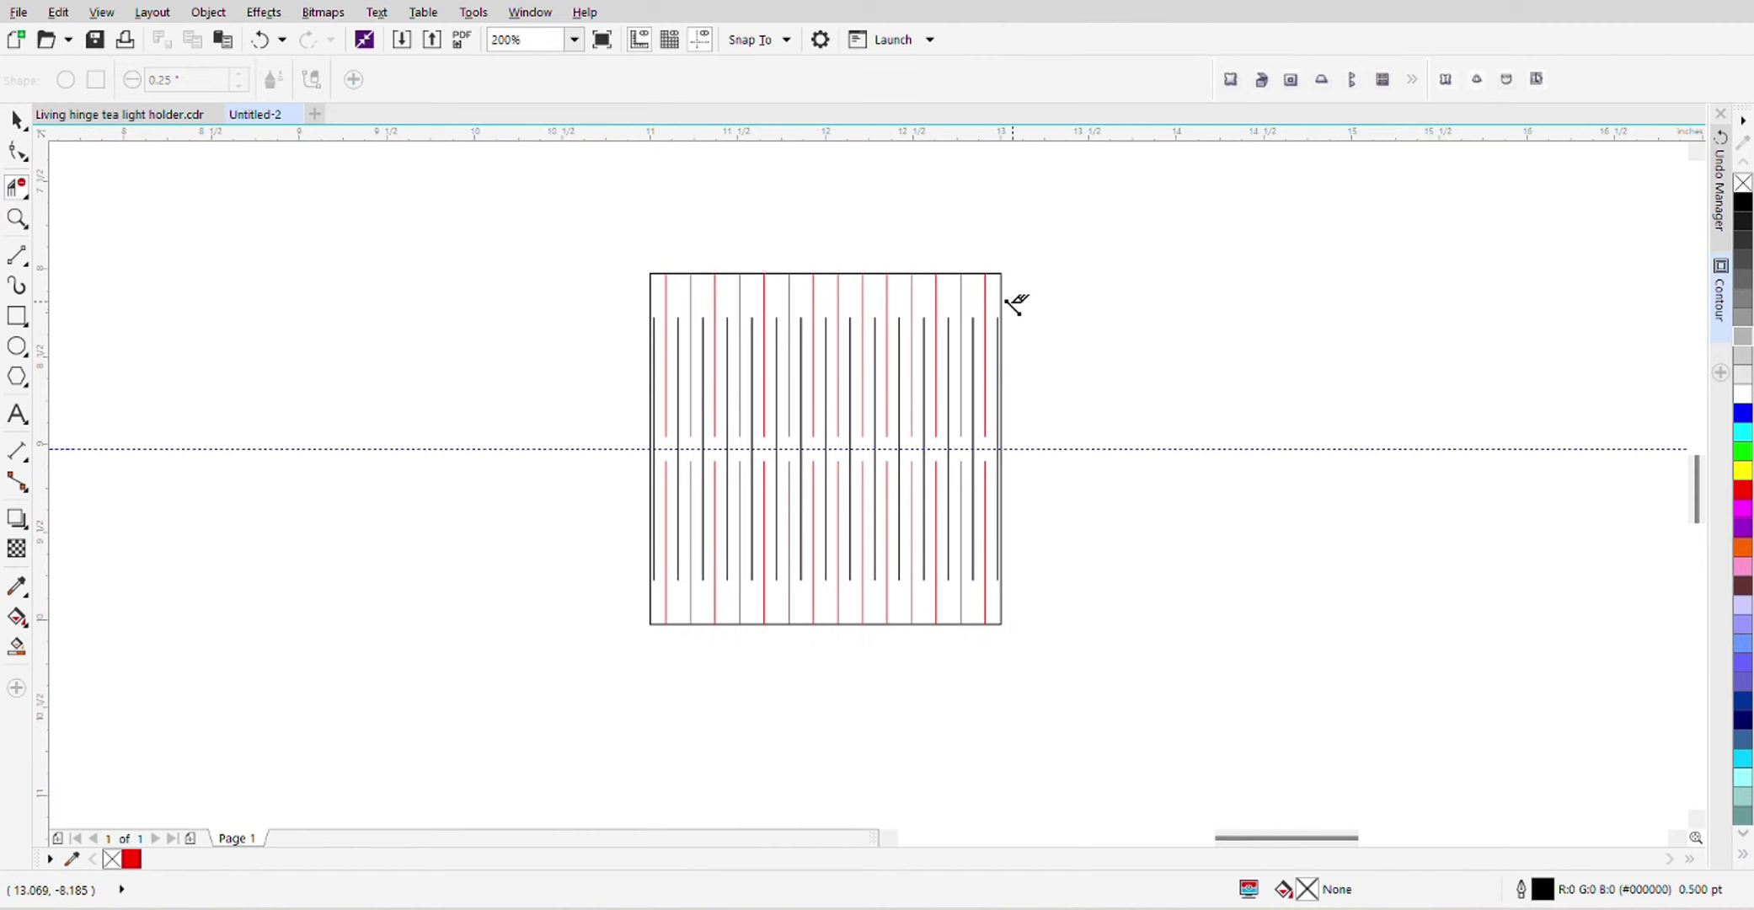
{"action": "left_click", "coordinate": [17, 120]}
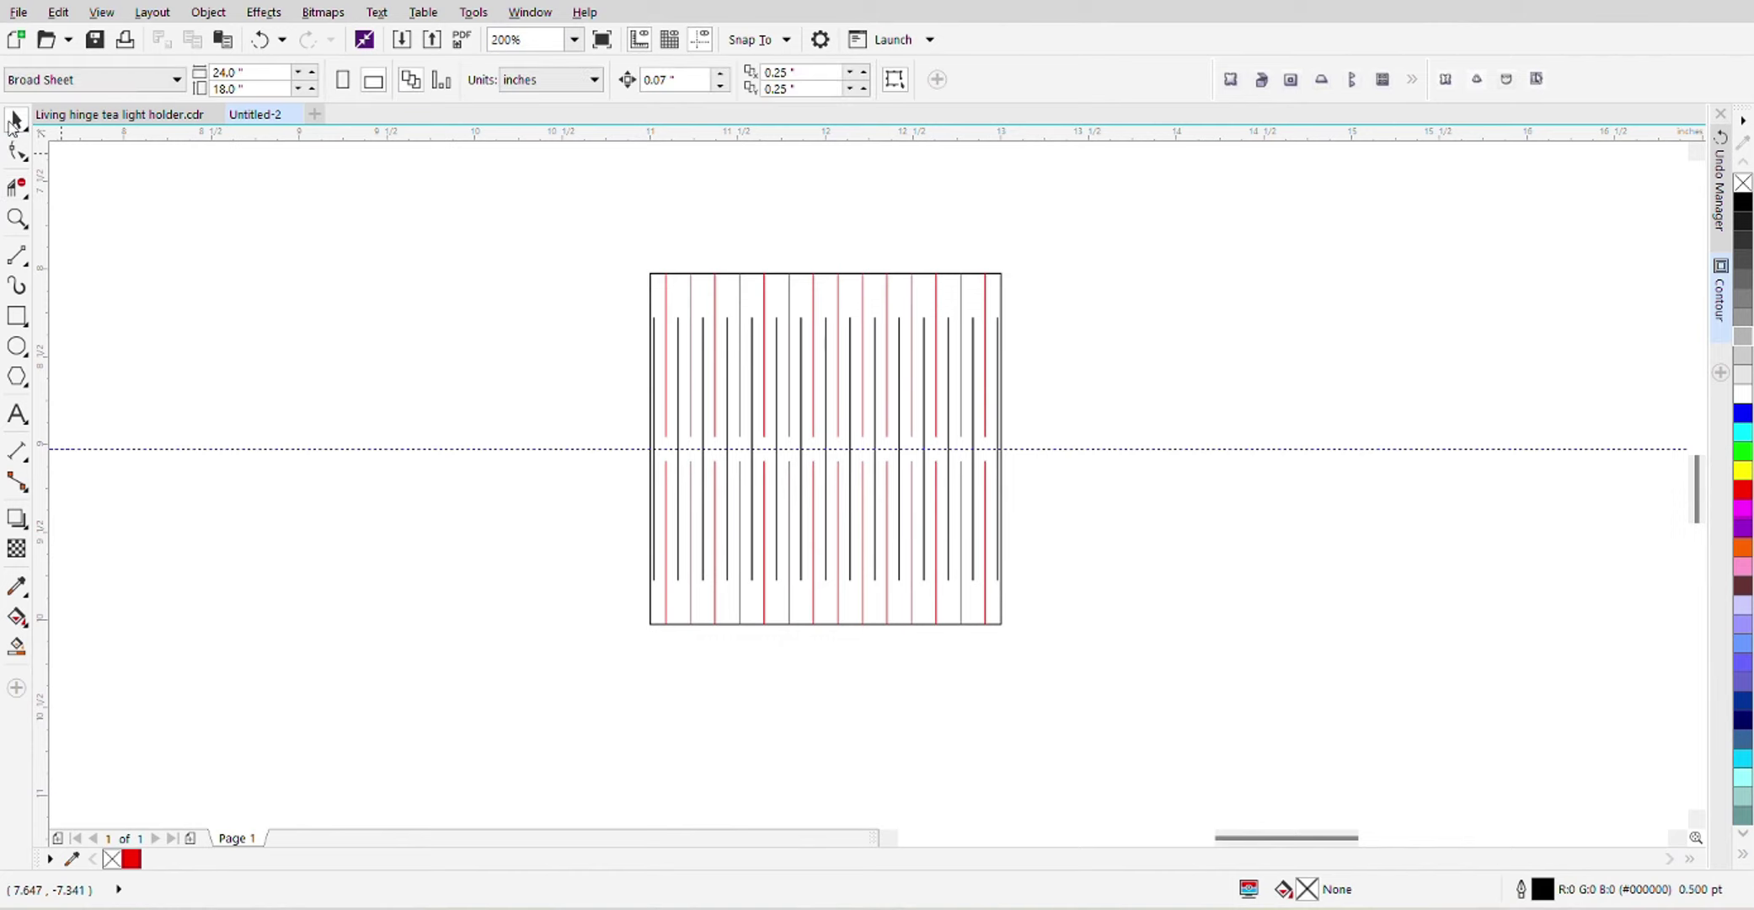
Delete the square frame and group the three hinge line sets together
{"action": "left_click", "coordinate": [656, 274]}
{"action": "key", "text": "Delete"}
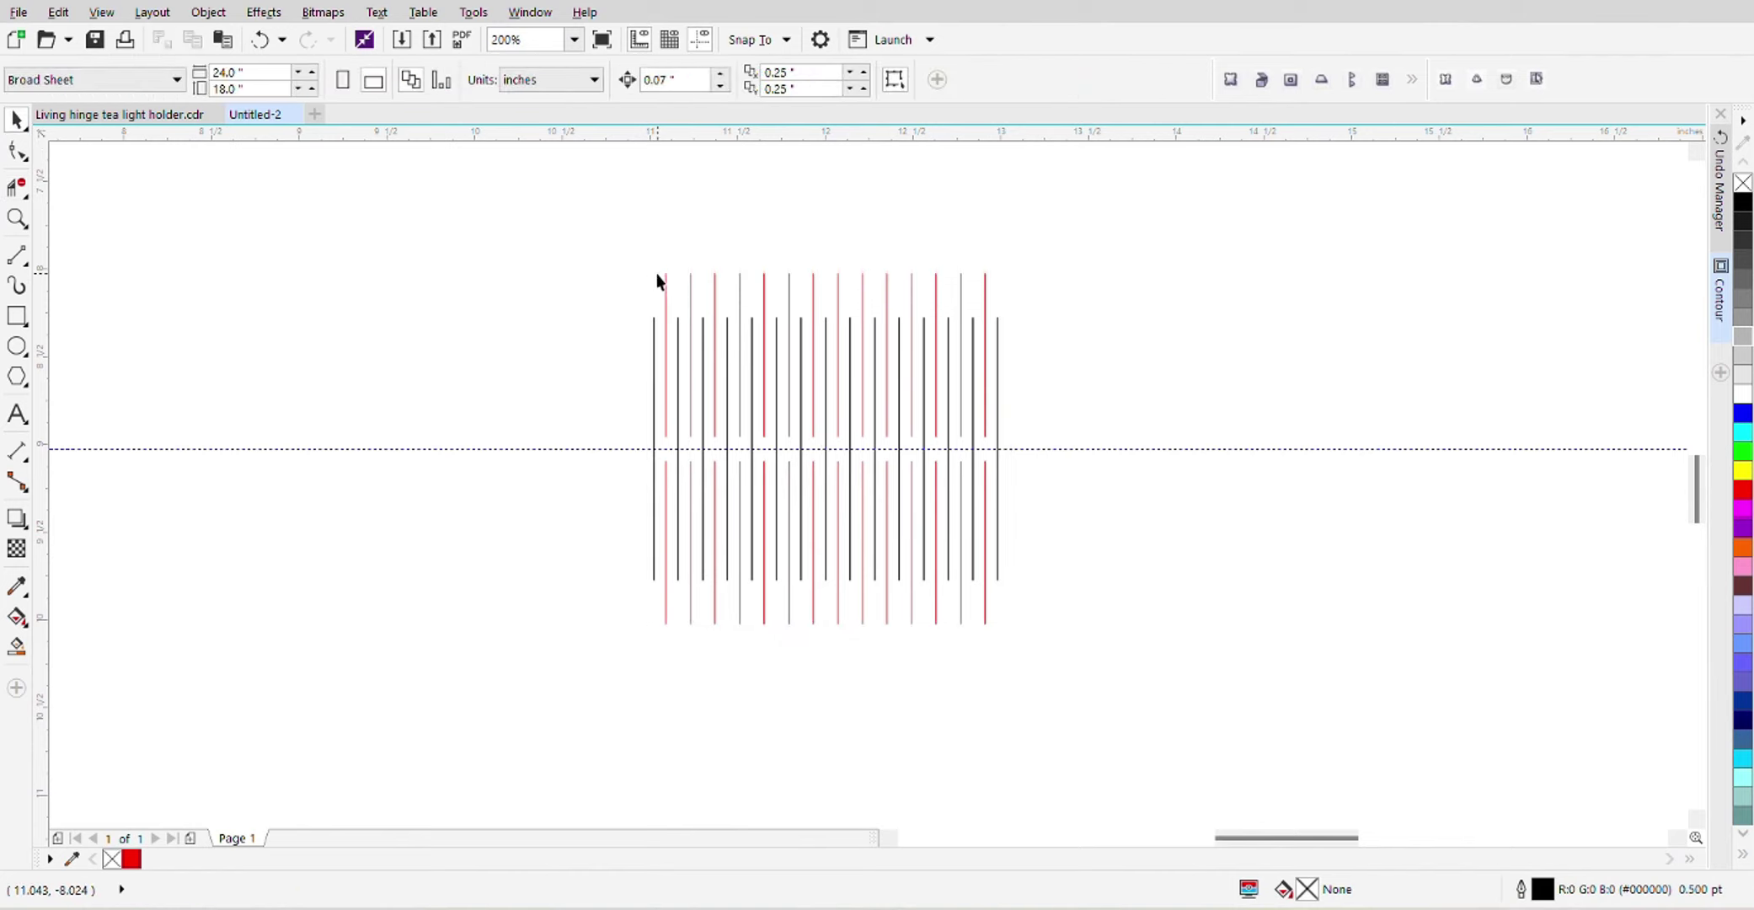
{"action": "left_click_drag", "start_coordinate": [570, 235], "coordinate": [1085, 691]}
{"action": "left_click", "coordinate": [209, 12]}
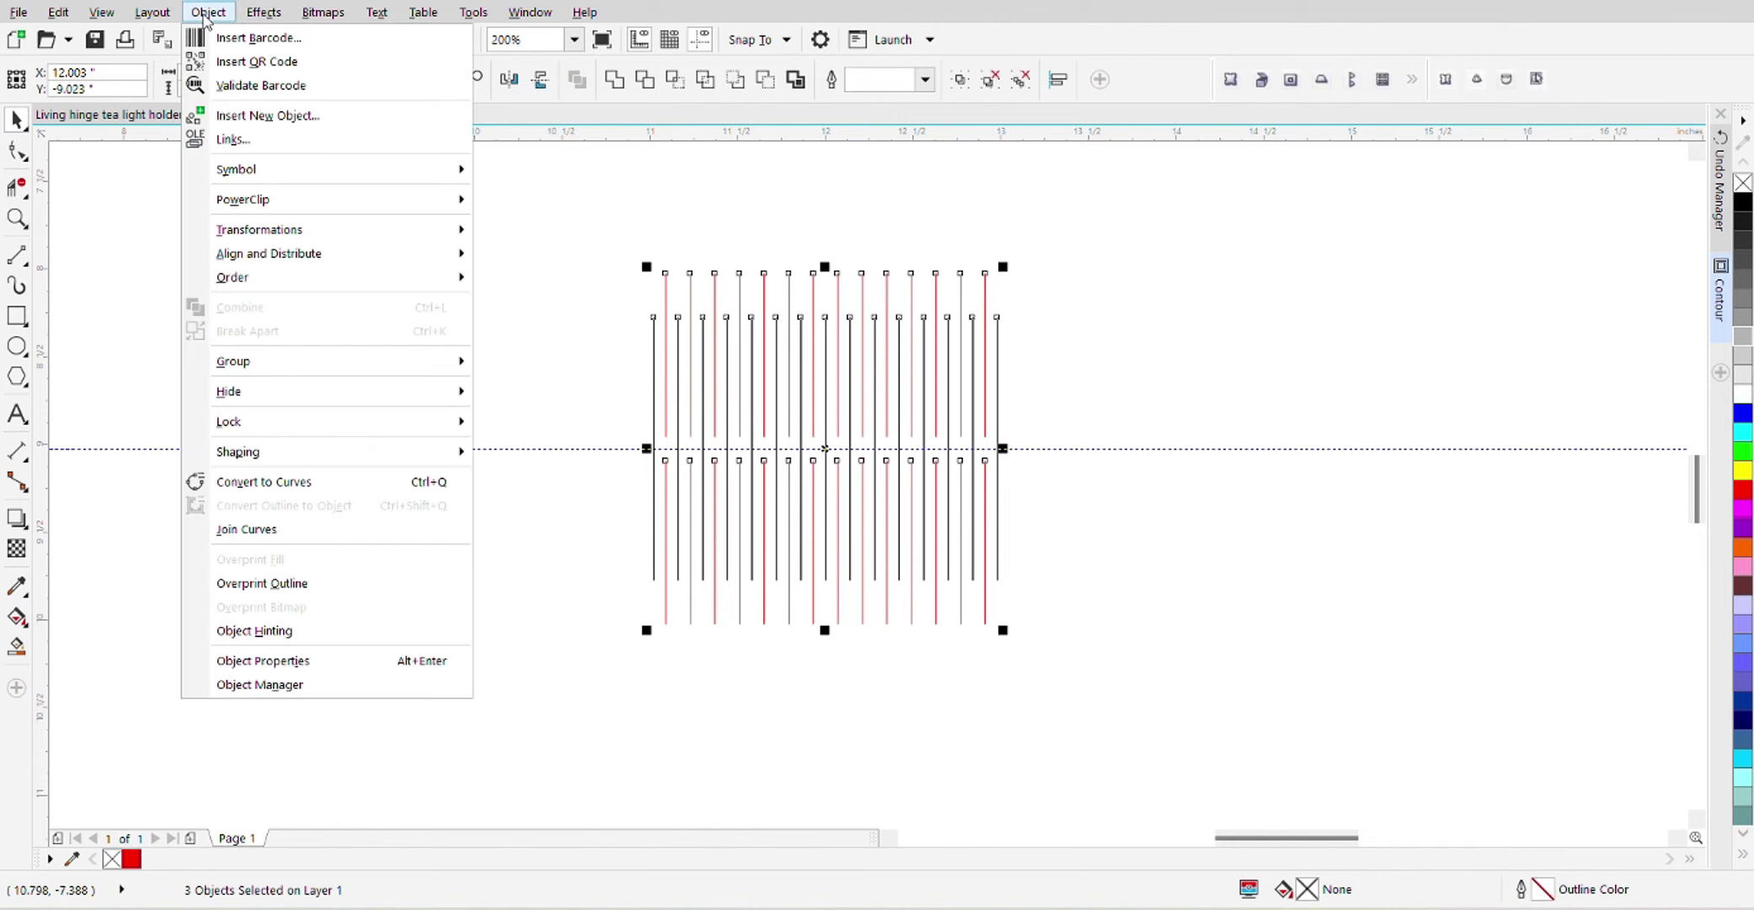
{"action": "mouse_move", "coordinate": [276, 371]}
{"action": "left_click", "coordinate": [528, 364]}
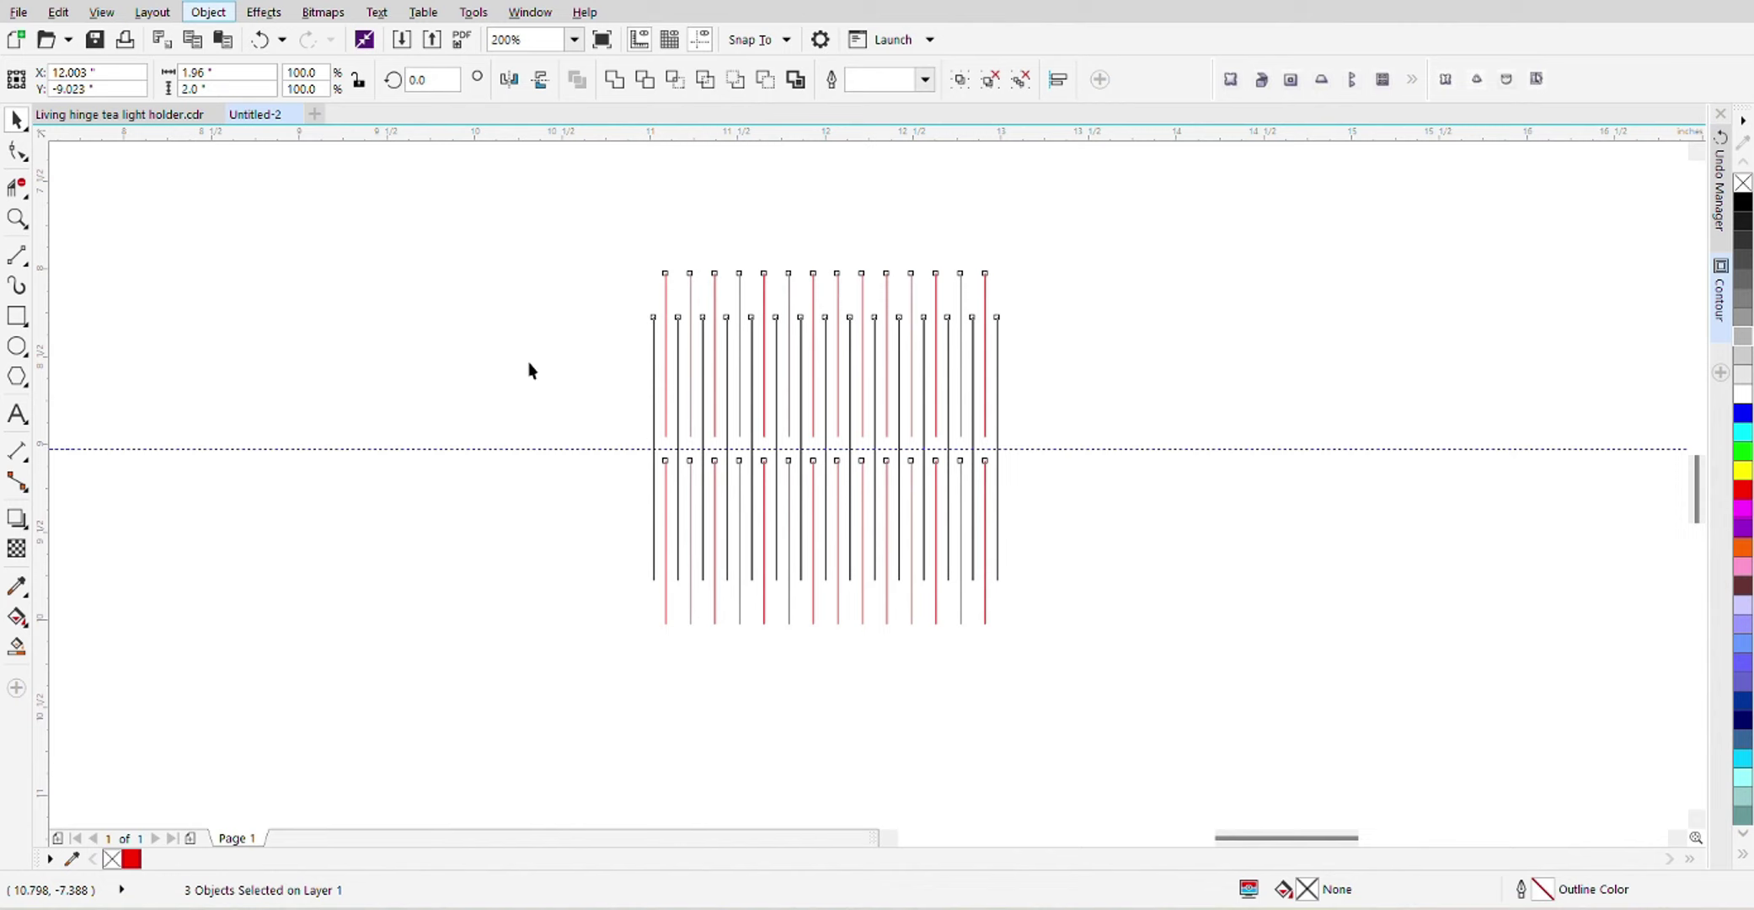
Give the hinge group a Hairline outline in red, sampled with the eyedropper
{"action": "left_click", "coordinate": [671, 80]}
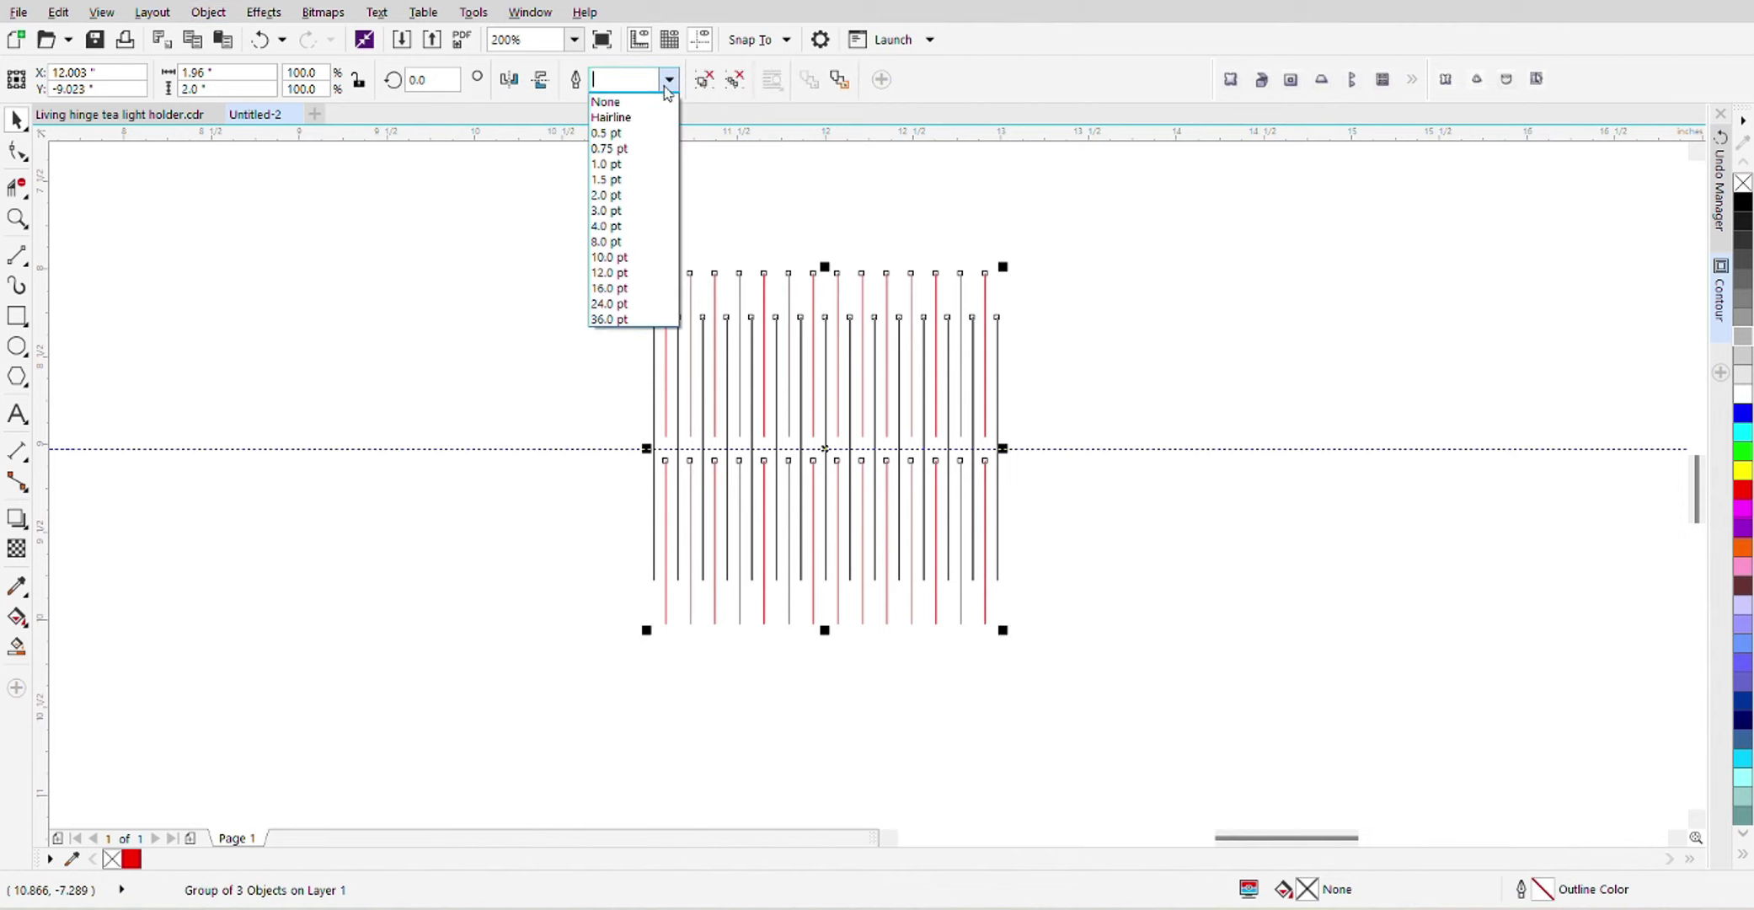
{"action": "left_click", "coordinate": [623, 118]}
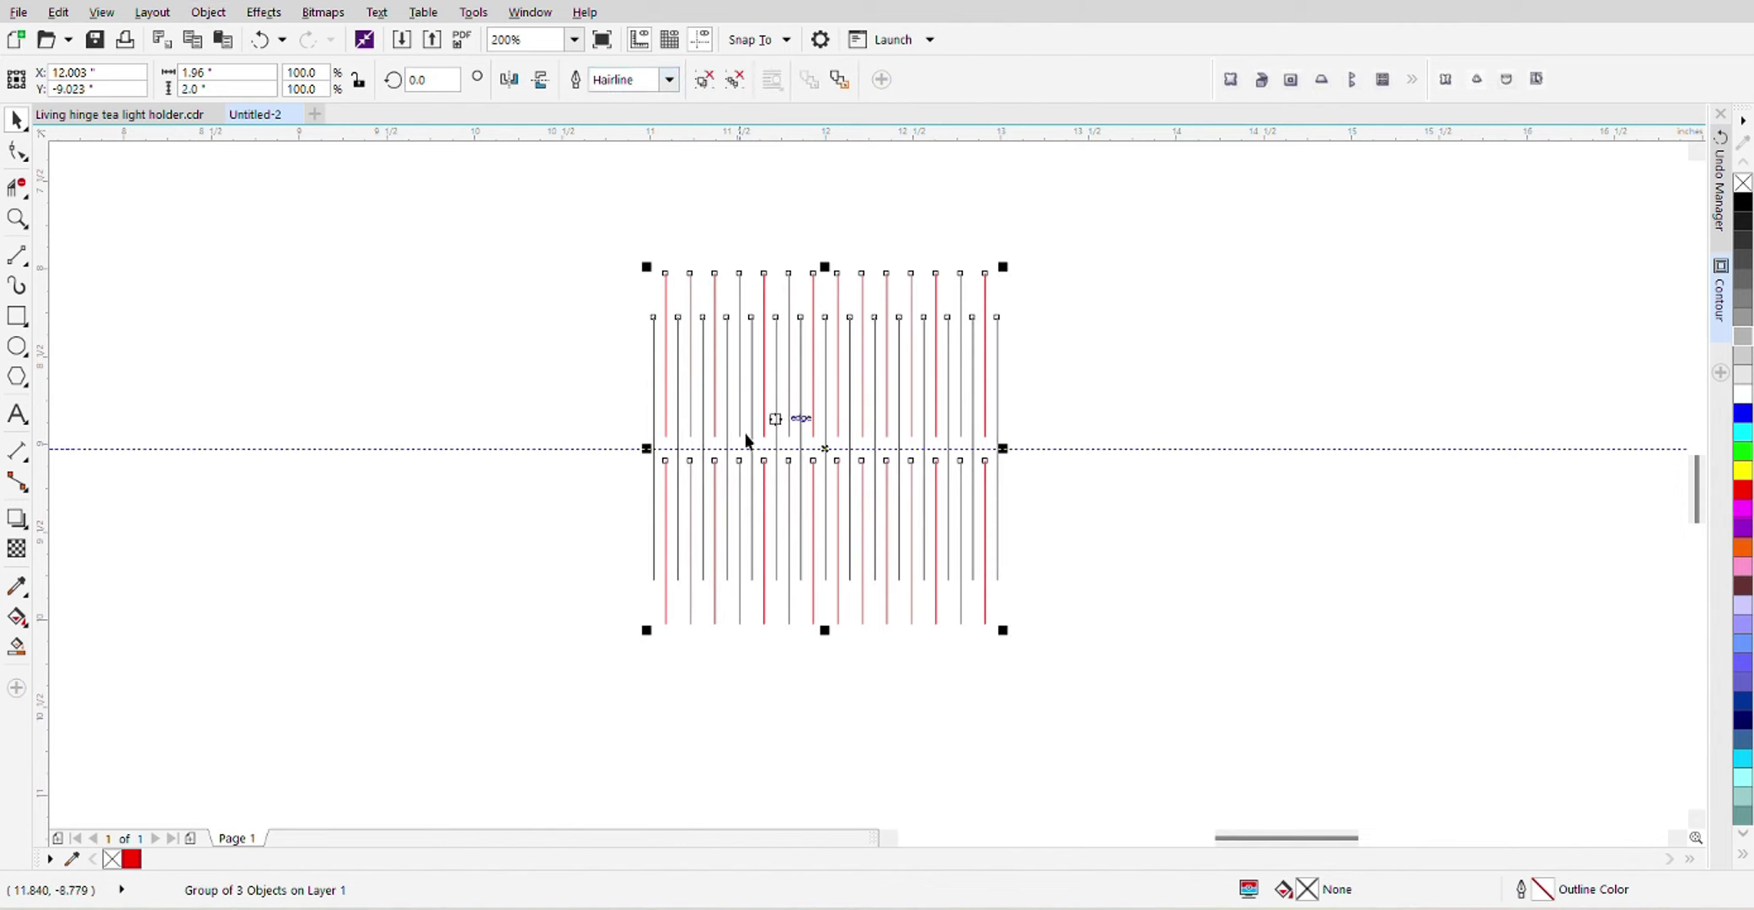
{"action": "double_click", "coordinate": [1544, 891]}
{"action": "left_click", "coordinate": [782, 269]}
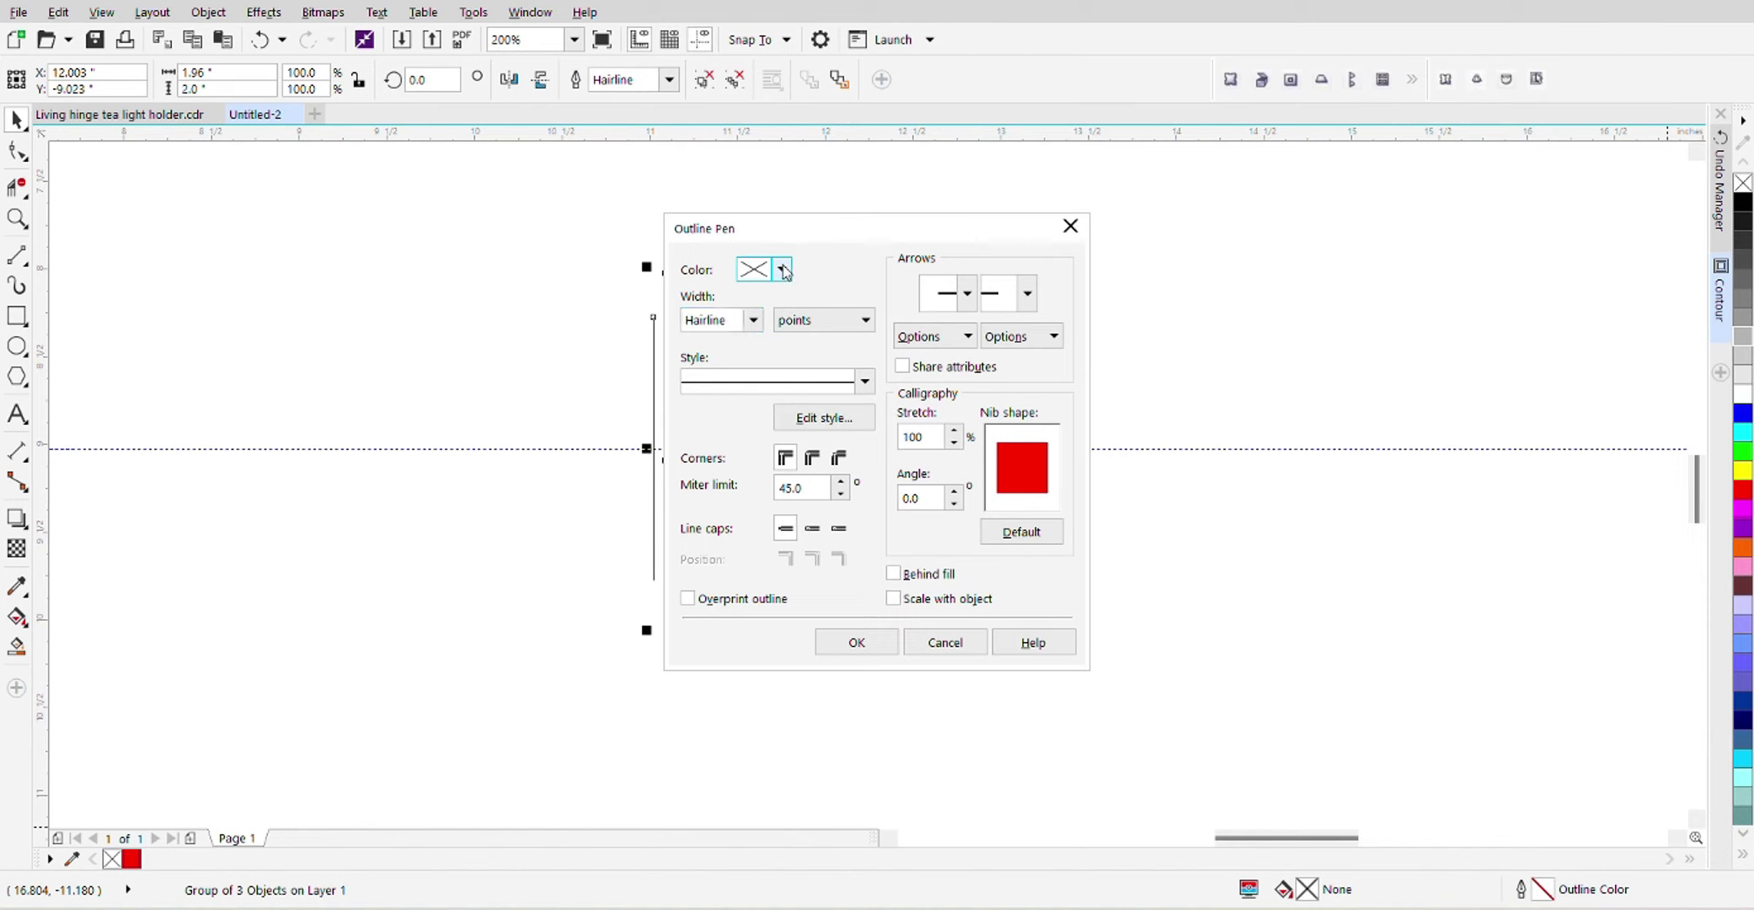
{"action": "left_click", "coordinate": [856, 332]}
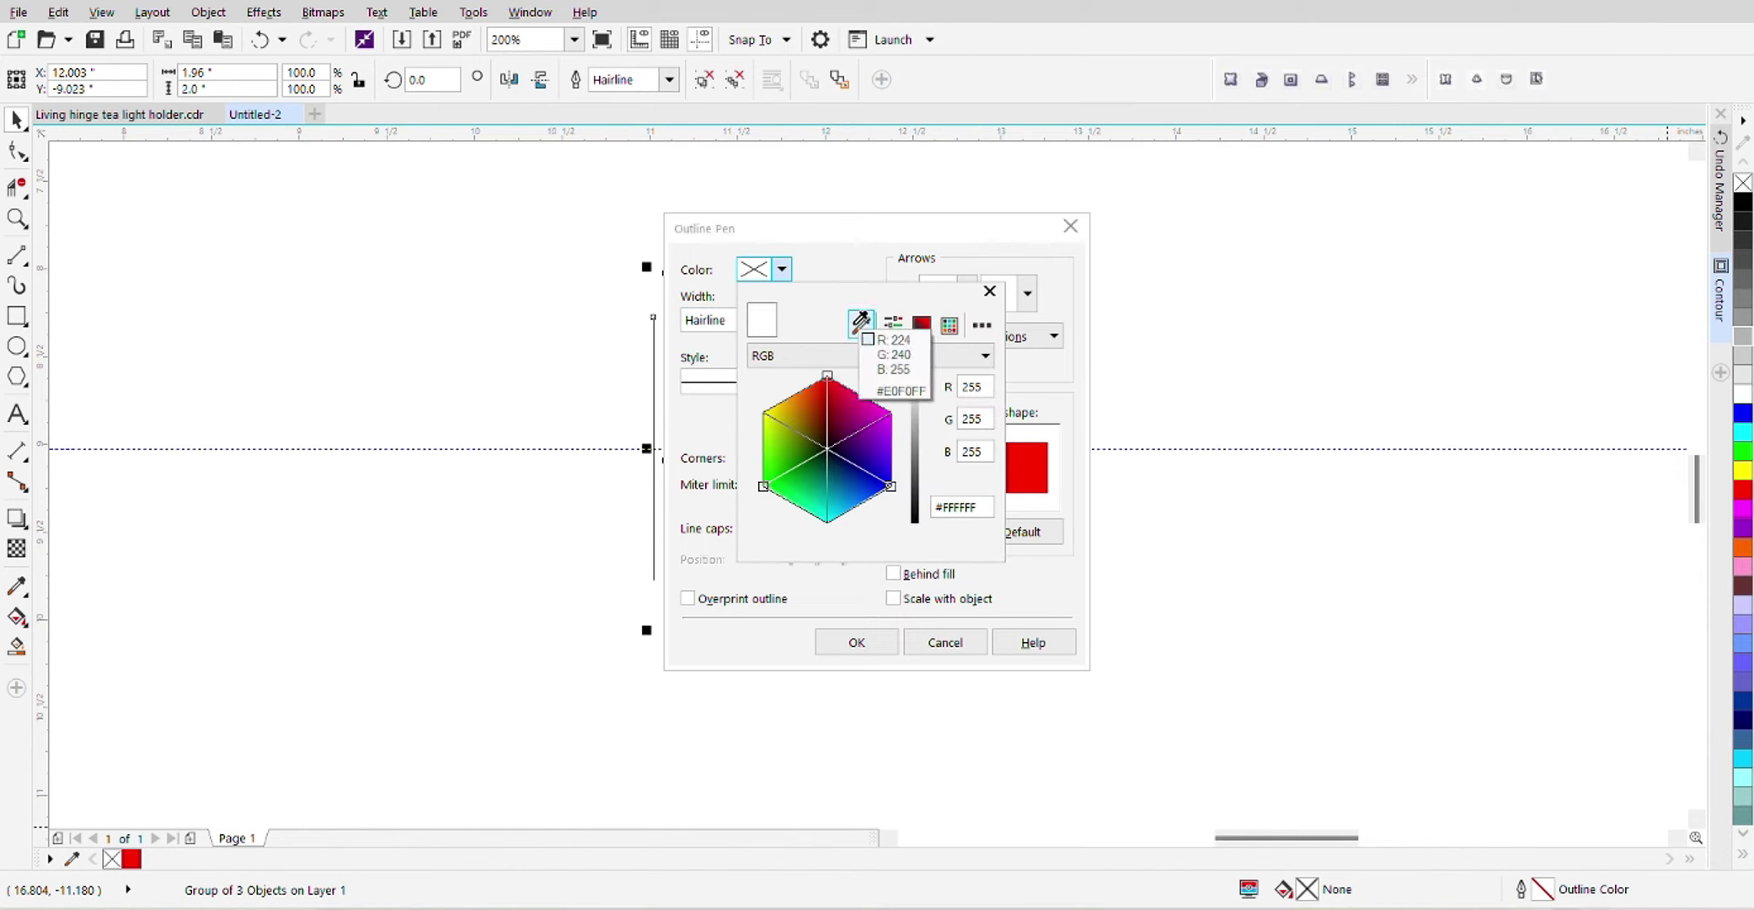
{"action": "left_click", "coordinate": [132, 859]}
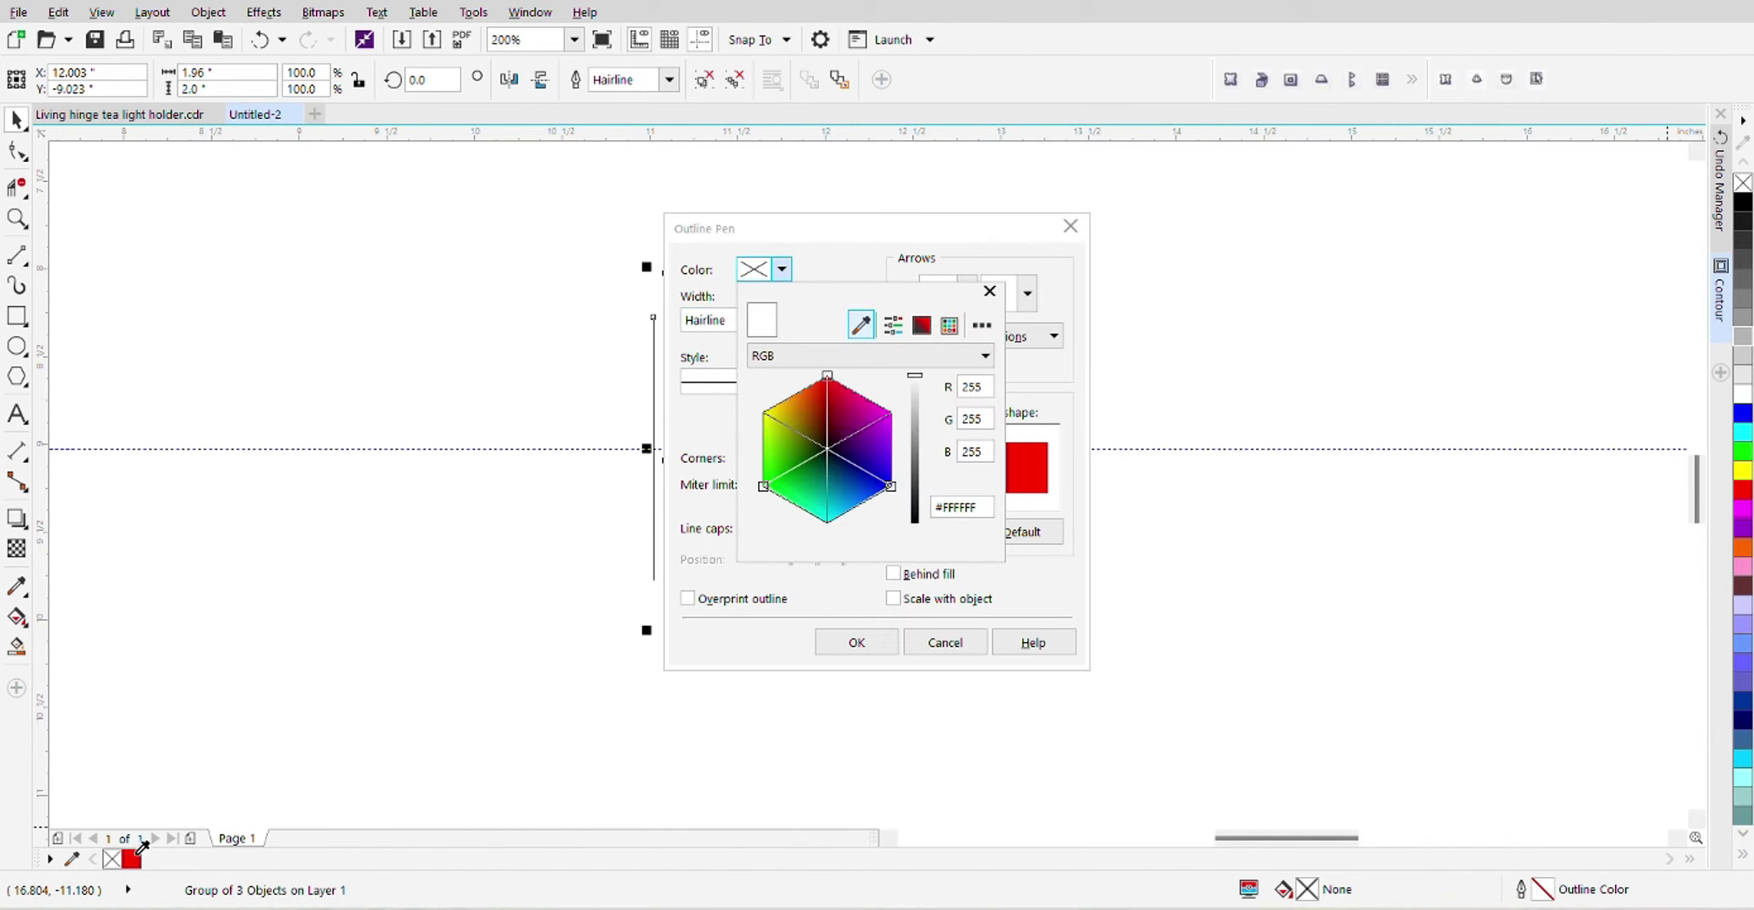
{"action": "left_click", "coordinate": [858, 642]}
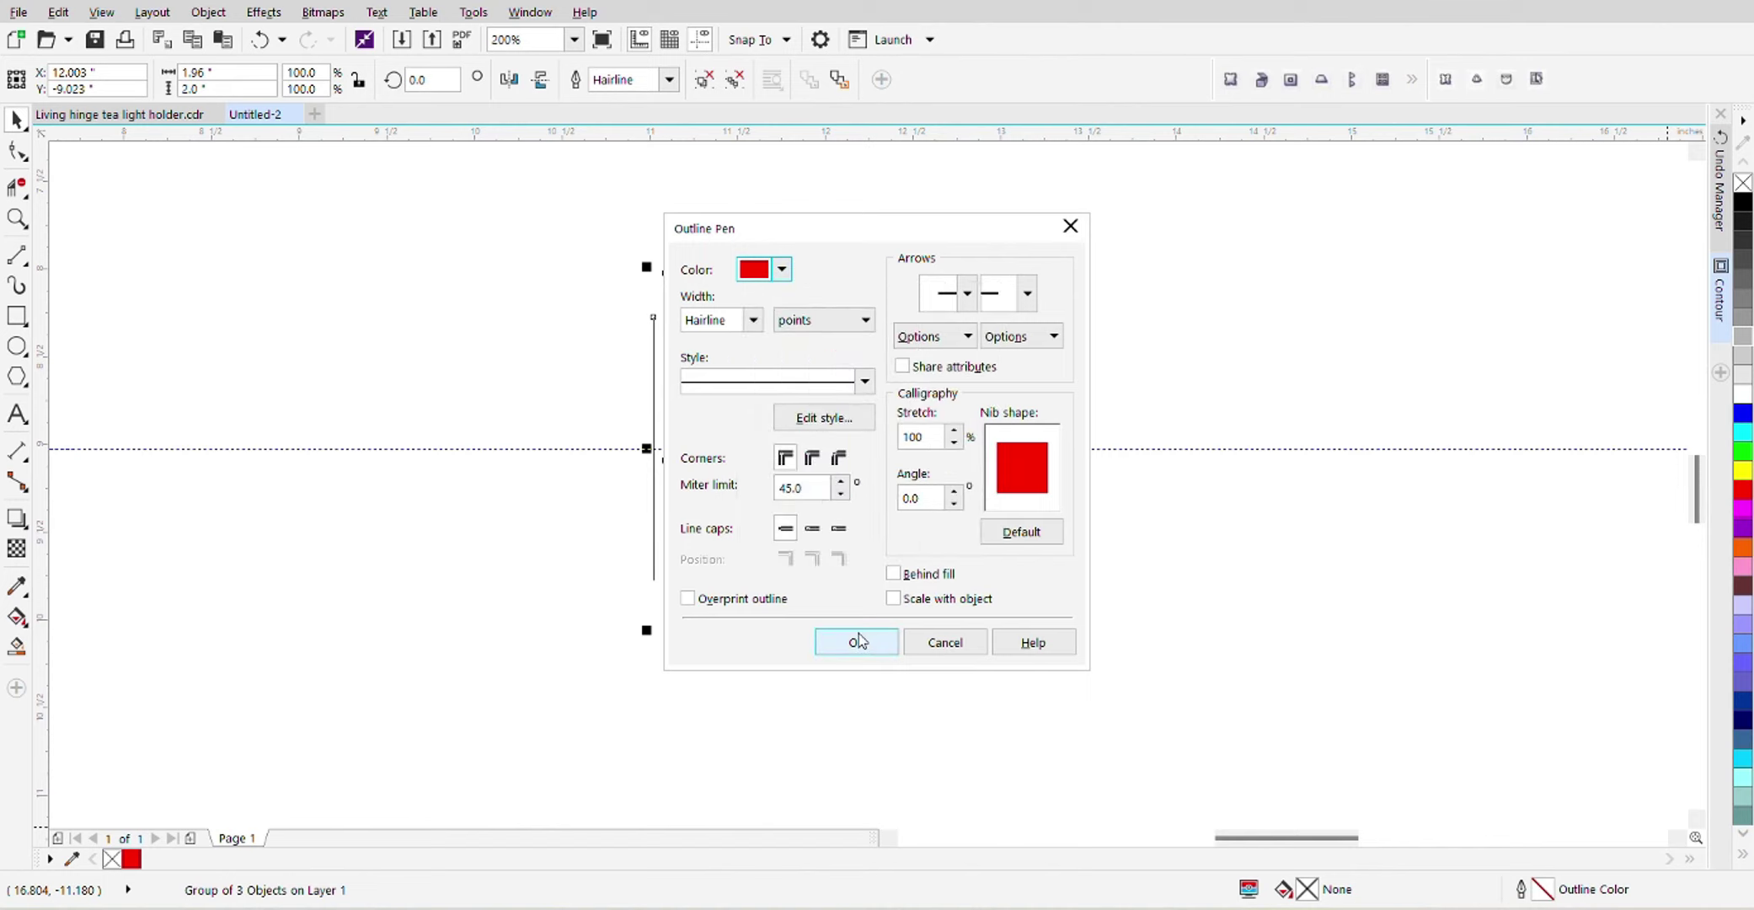
{"action": "left_click", "coordinate": [857, 642]}
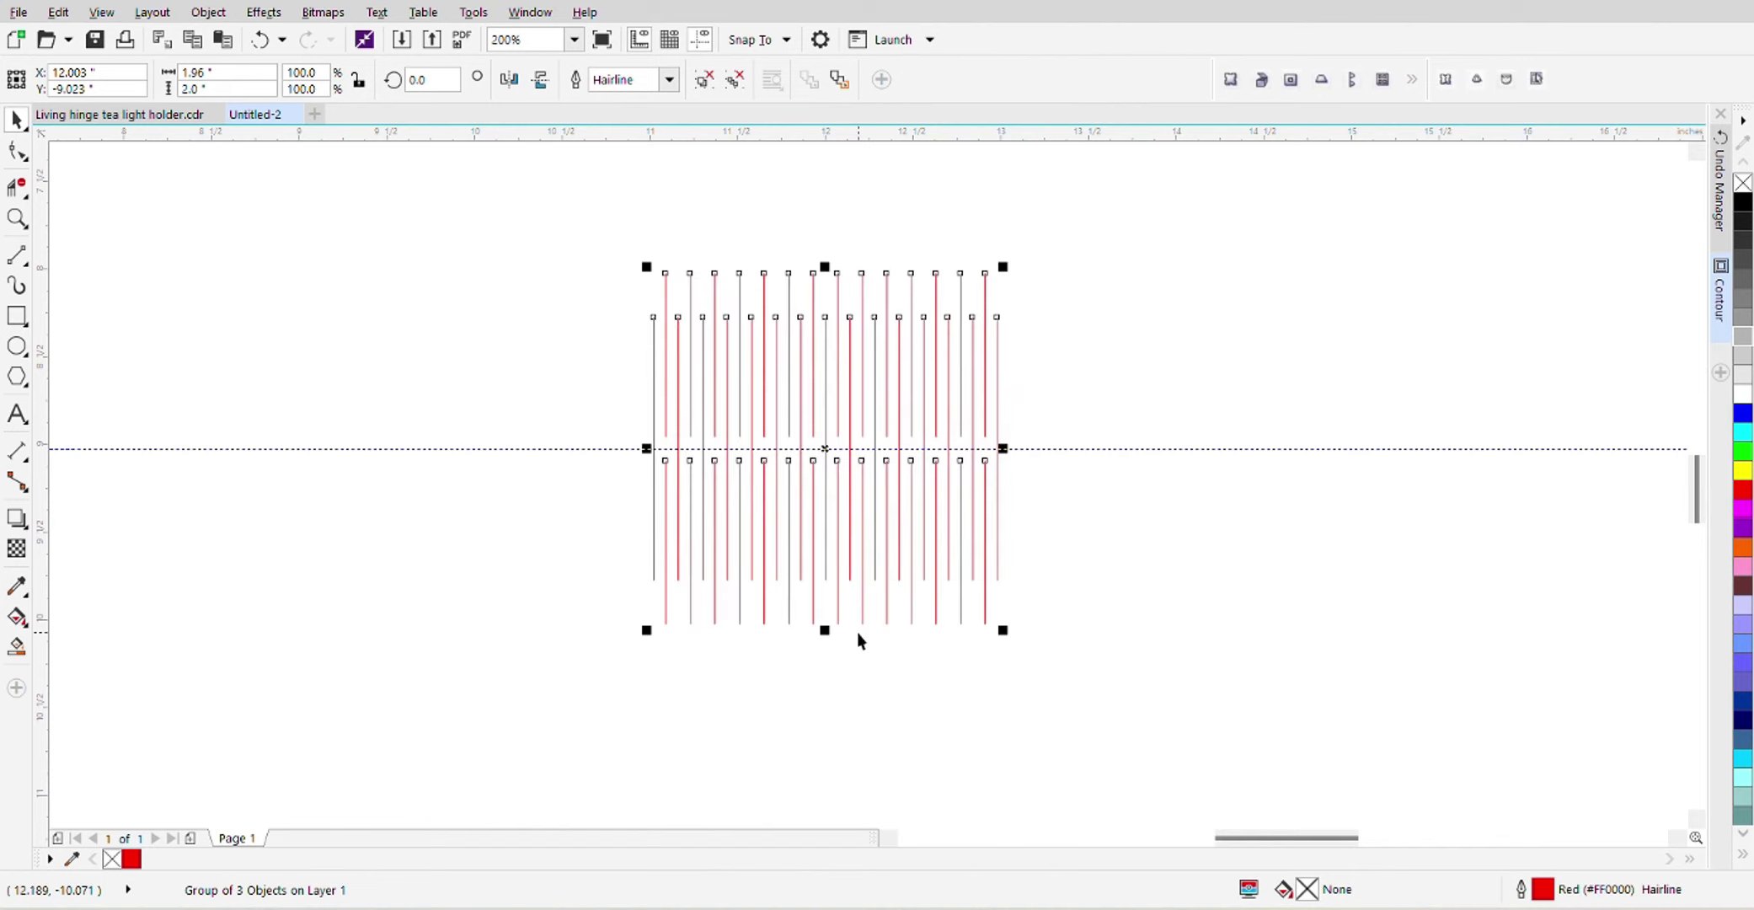
{"action": "left_click", "coordinate": [893, 672]}
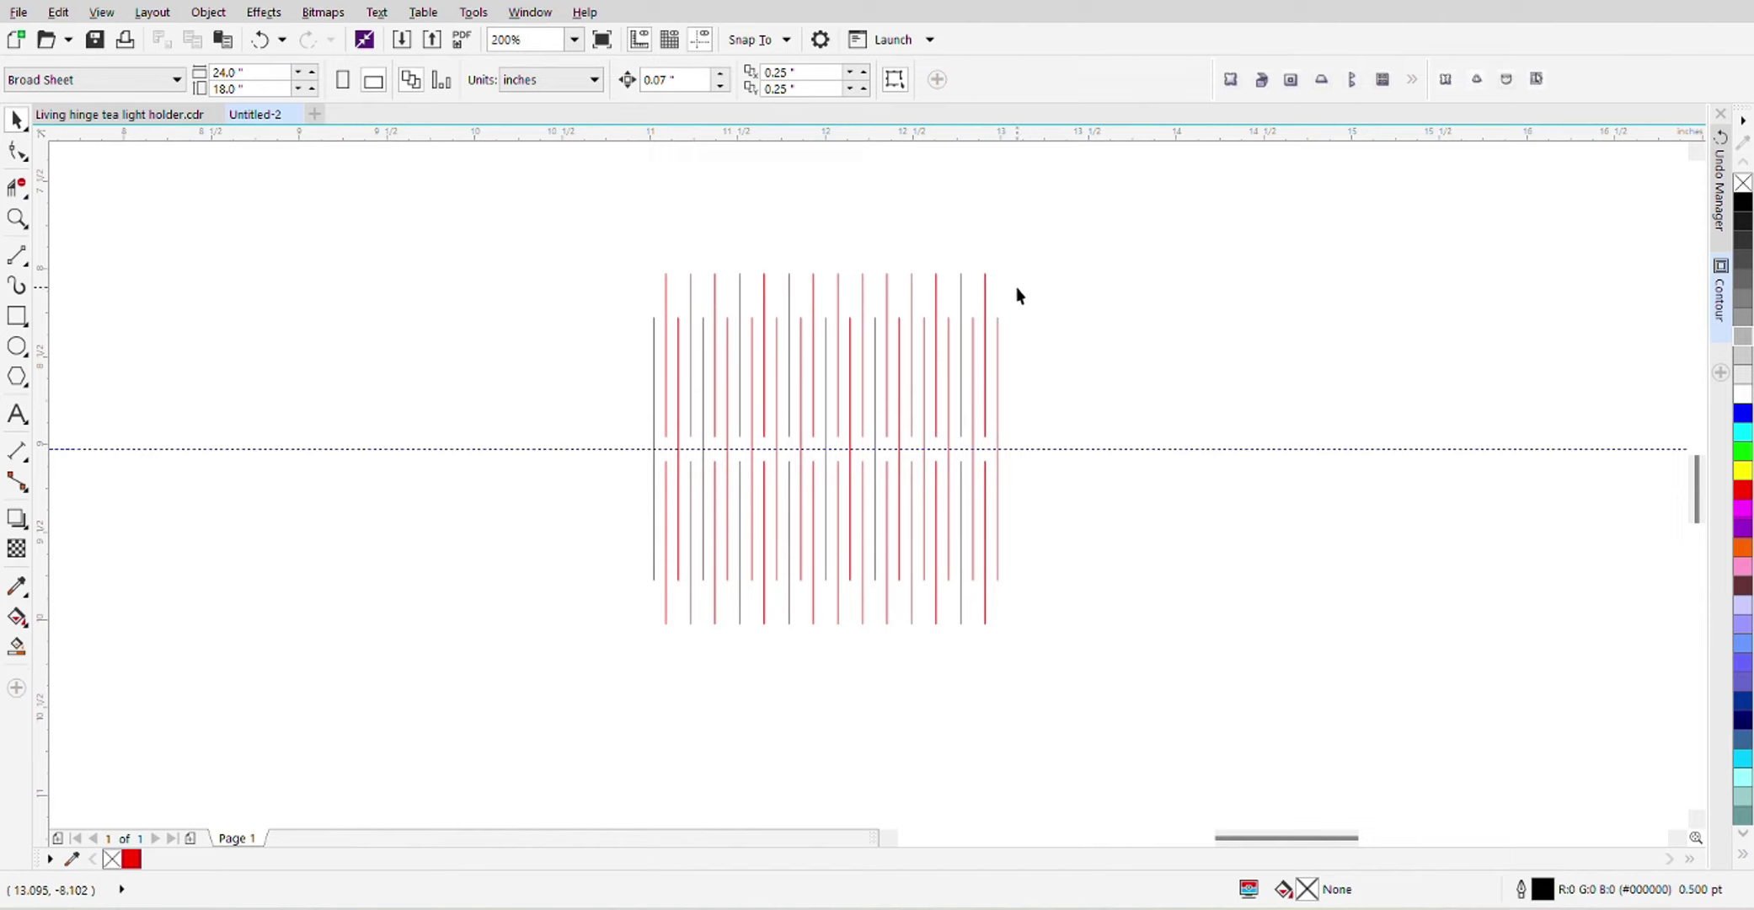
Draw a test rectangle around the hinge lines and set its height to 2.0 inches
{"action": "scroll", "coordinate": [1013, 347], "scroll_direction": "down", "scroll_amount": 4}
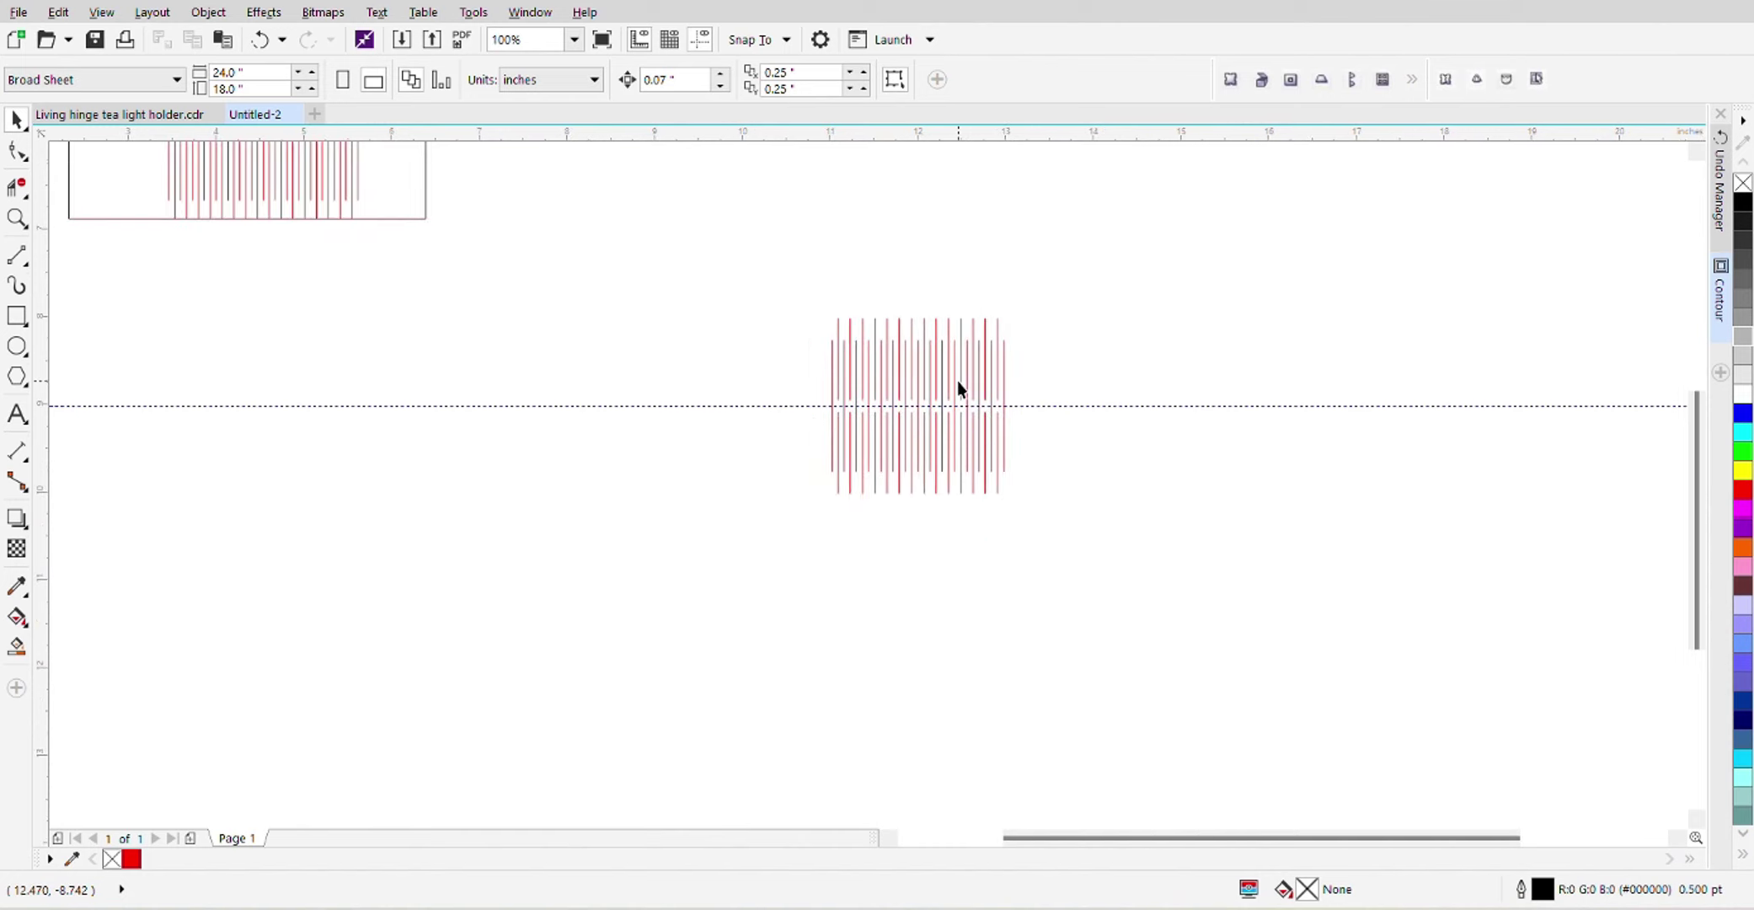
{"action": "scroll", "coordinate": [942, 386], "scroll_direction": "up", "scroll_amount": 2}
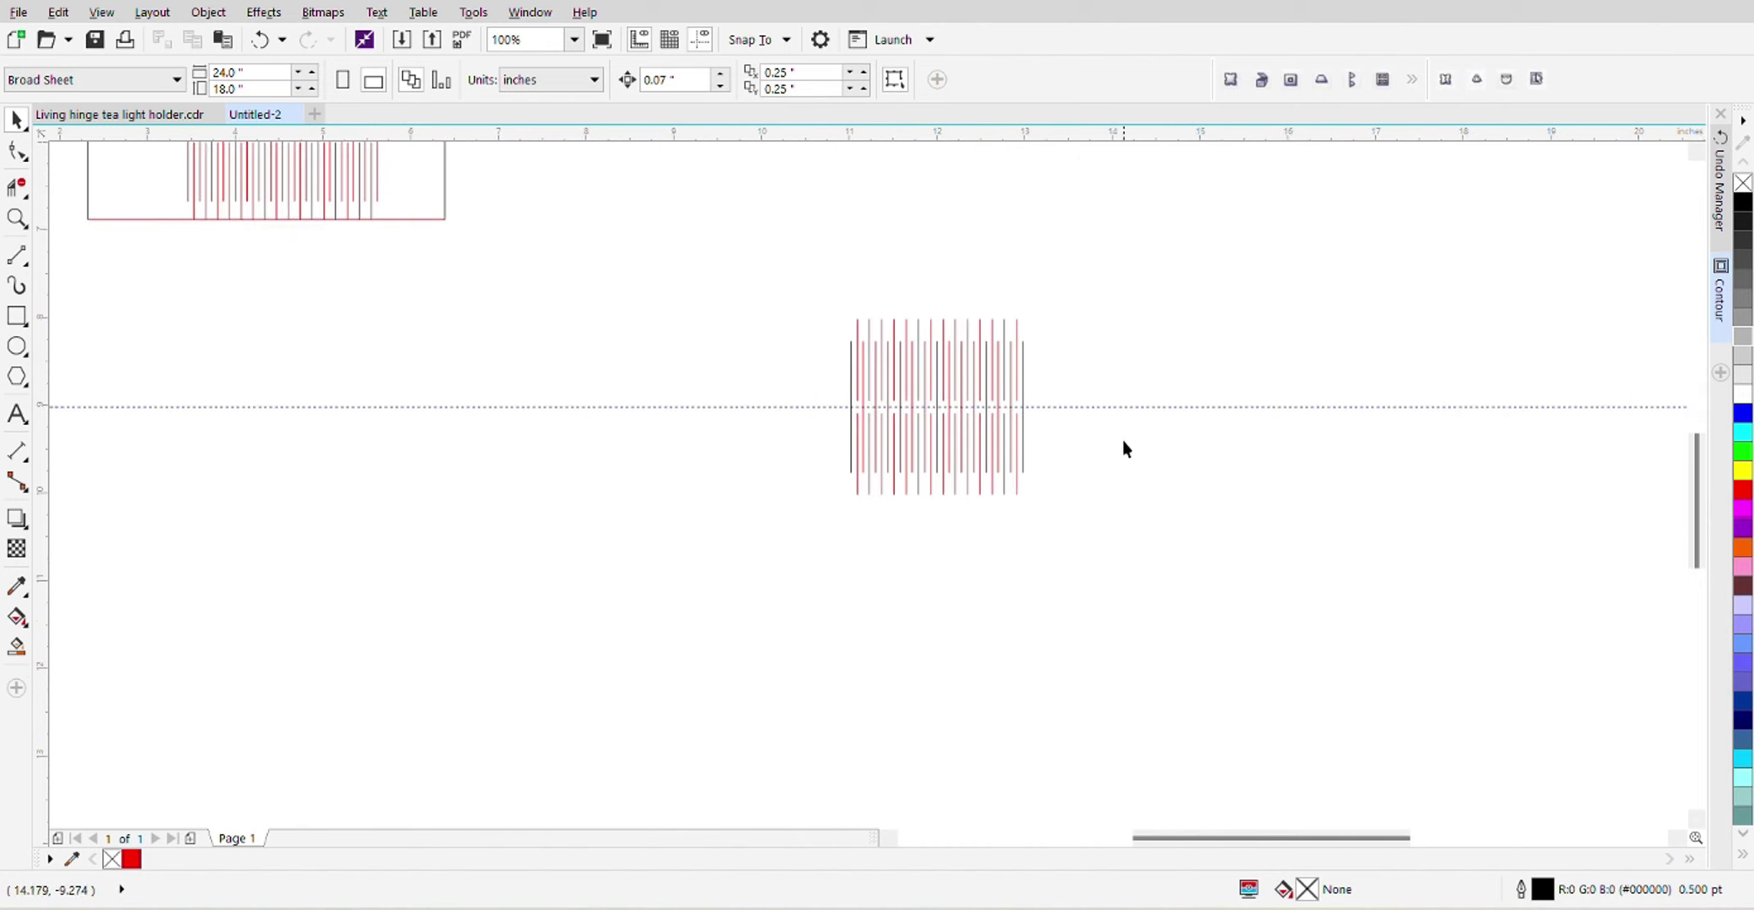
{"action": "left_click", "coordinate": [17, 316]}
{"action": "left_click_drag", "start_coordinate": [746, 305], "coordinate": [1137, 529]}
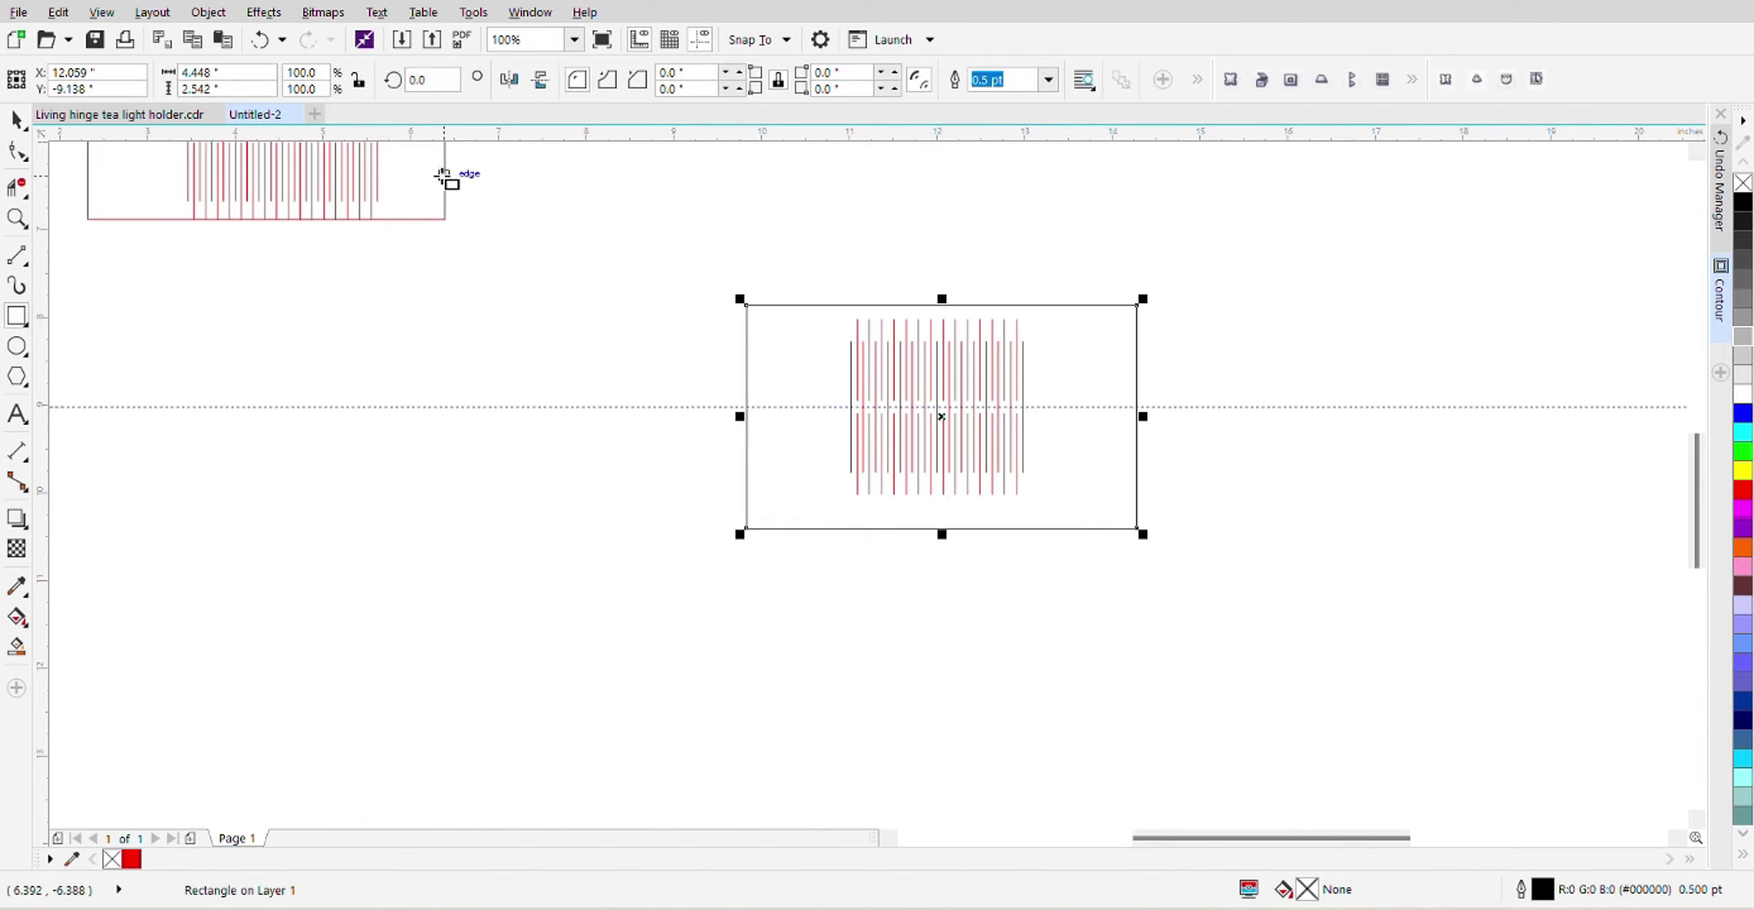
{"action": "left_click", "coordinate": [229, 87]}
{"action": "type", "text": "2.0"}
{"action": "key", "text": "Return"}
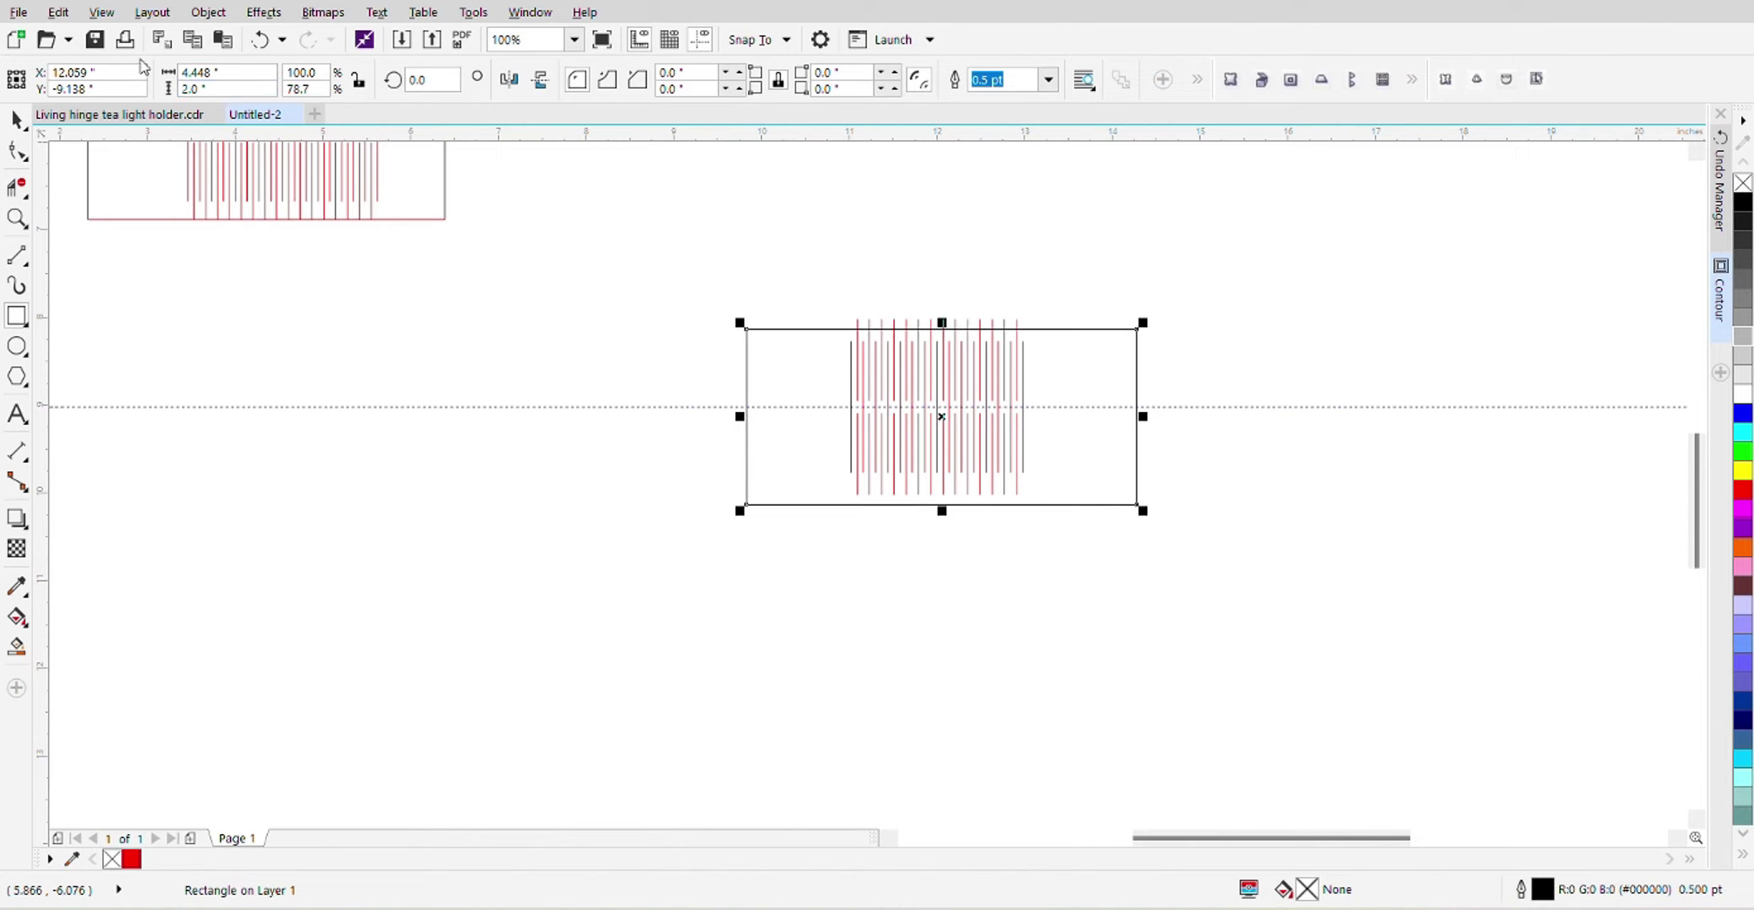
{"action": "left_click", "coordinate": [713, 330]}
{"action": "left_click", "coordinate": [712, 328]}
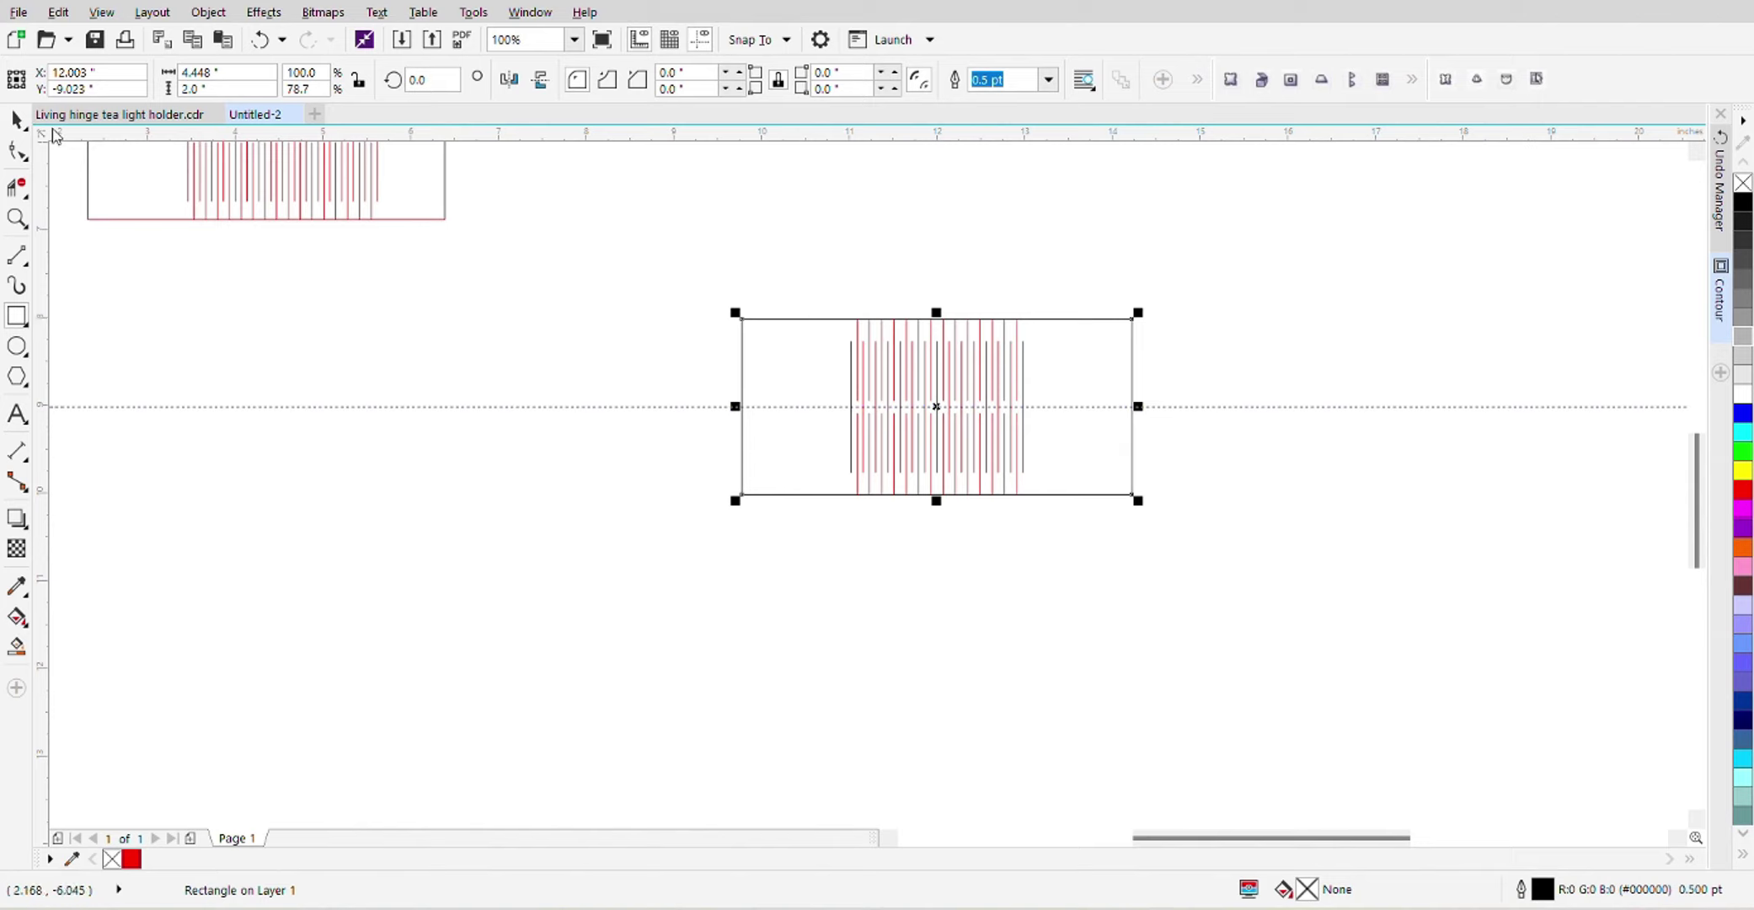
{"action": "left_click", "coordinate": [17, 119]}
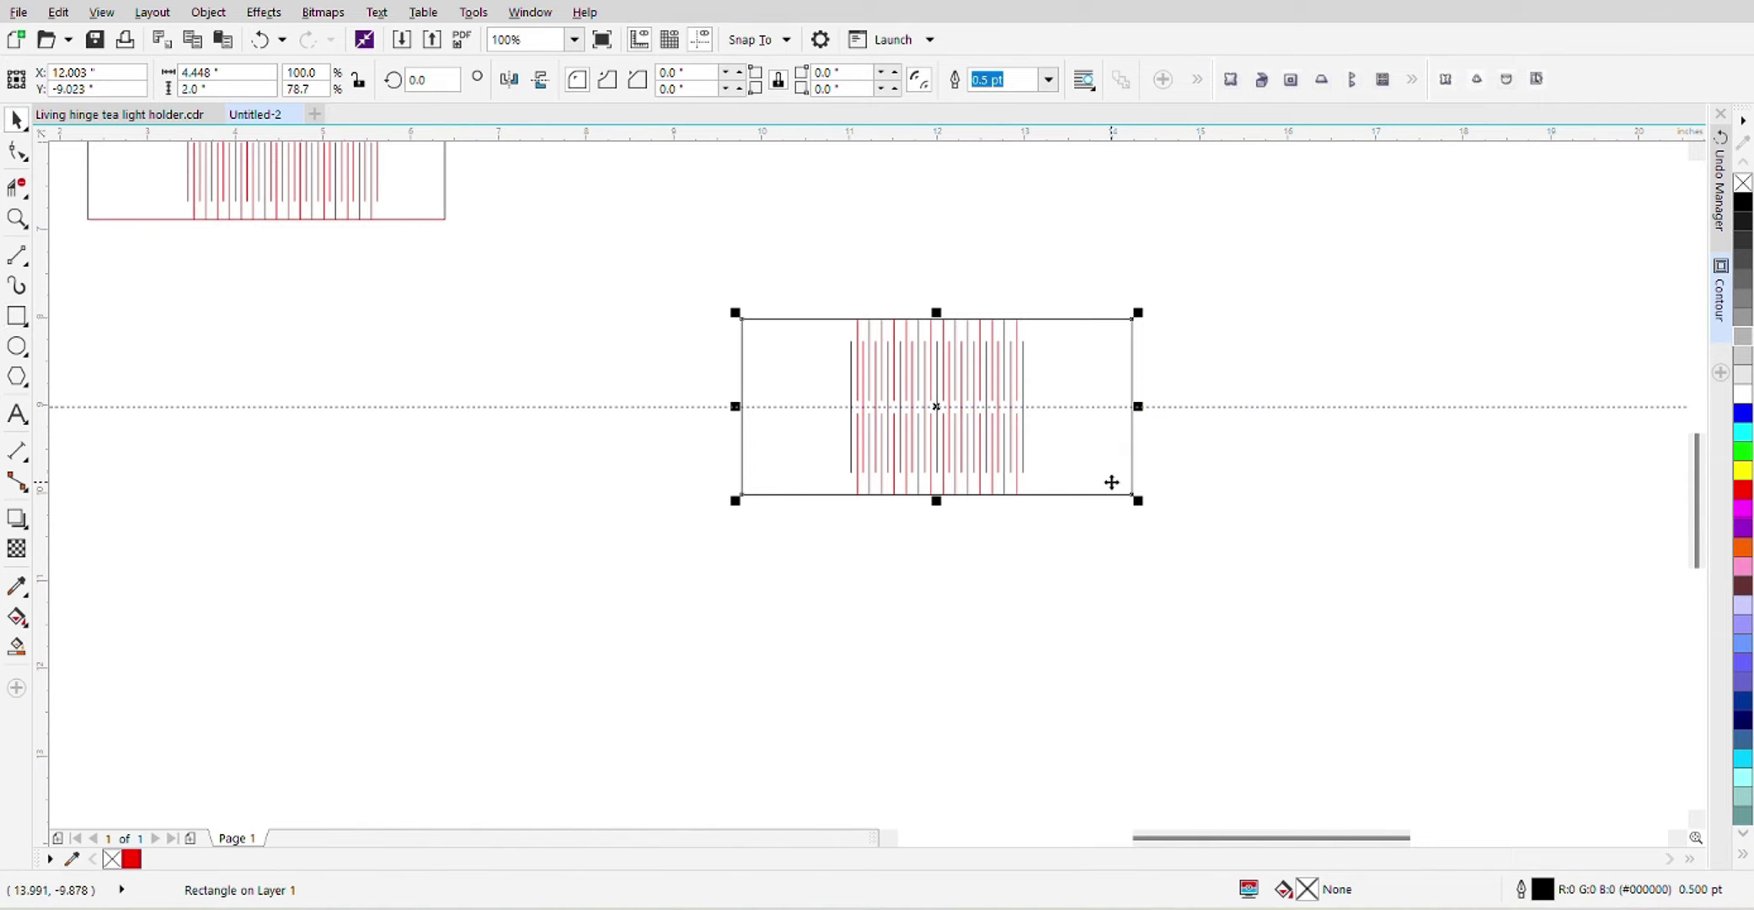
{"action": "scroll", "coordinate": [968, 354], "scroll_direction": "up", "scroll_amount": 1}
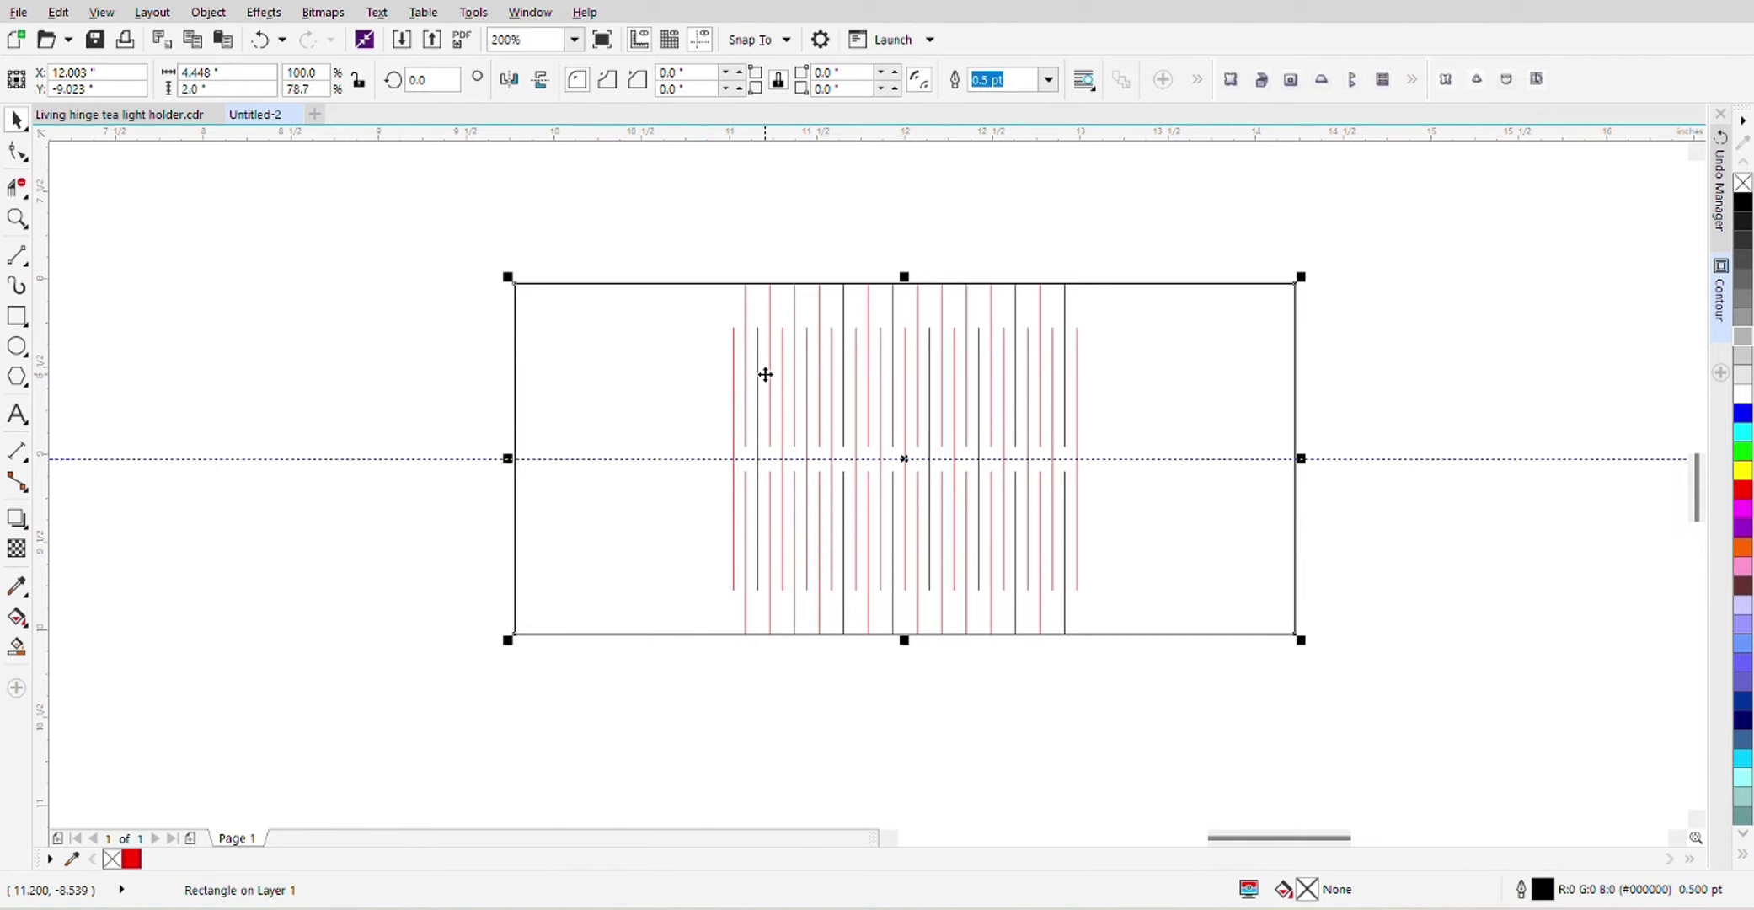
{"action": "scroll", "coordinate": [944, 419], "scroll_direction": "down", "scroll_amount": 2}
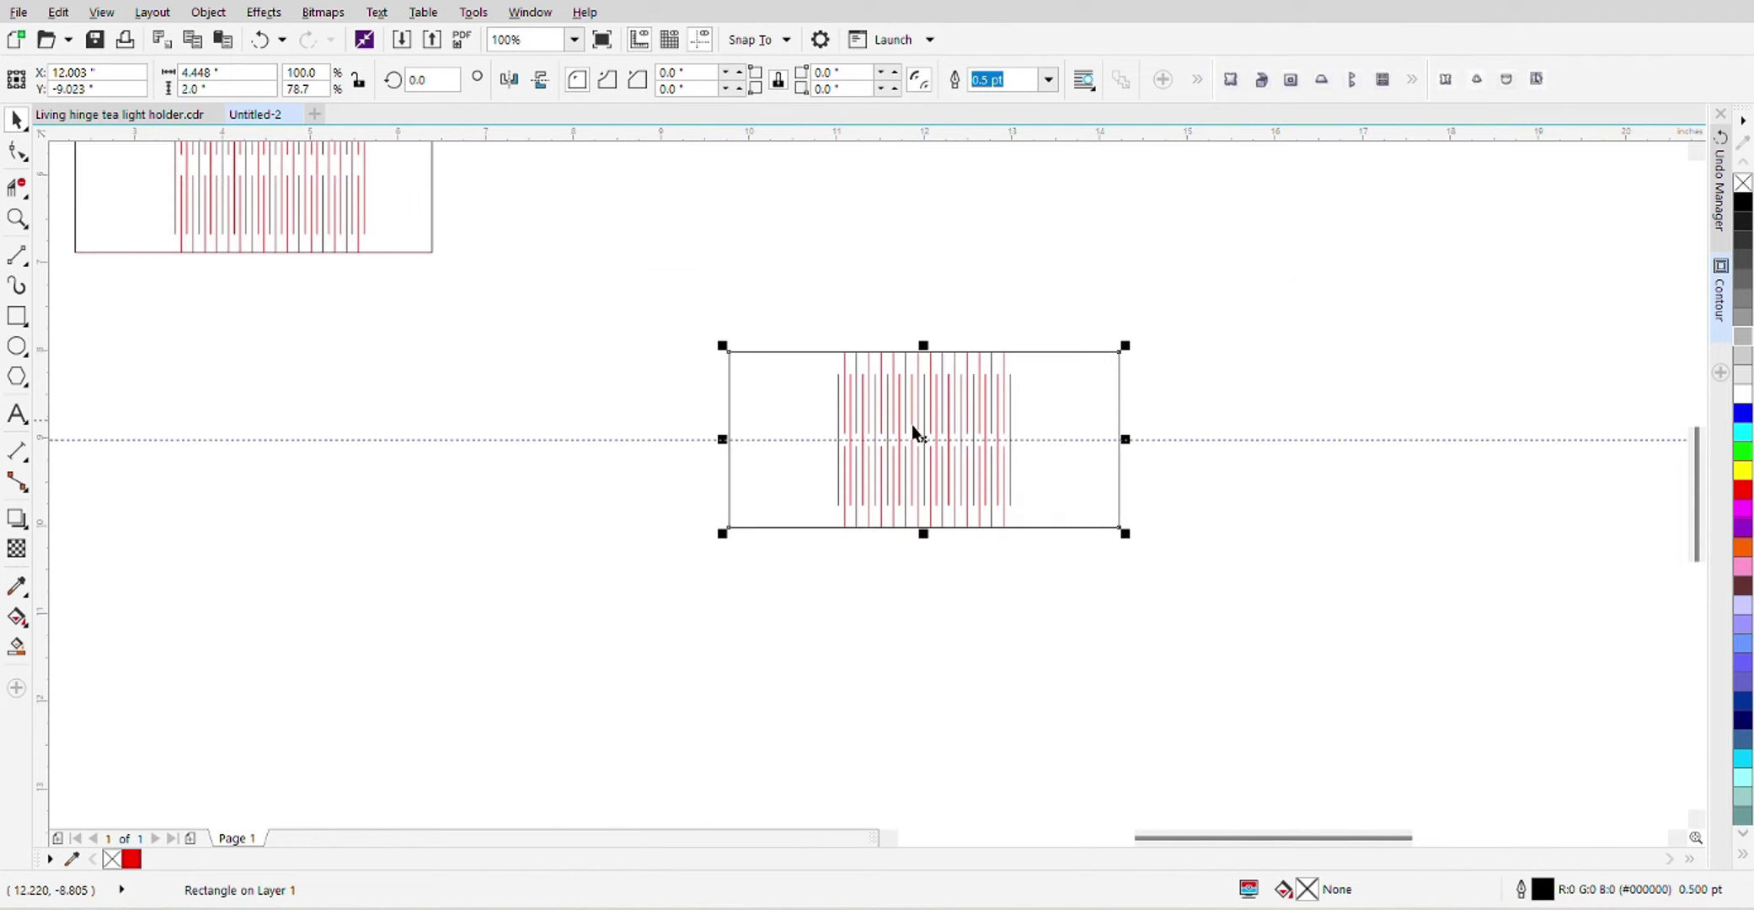
Move the test rectangle down-left, then copy the hinge line group
{"action": "left_click_drag", "start_coordinate": [729, 413], "coordinate": [209, 564]}
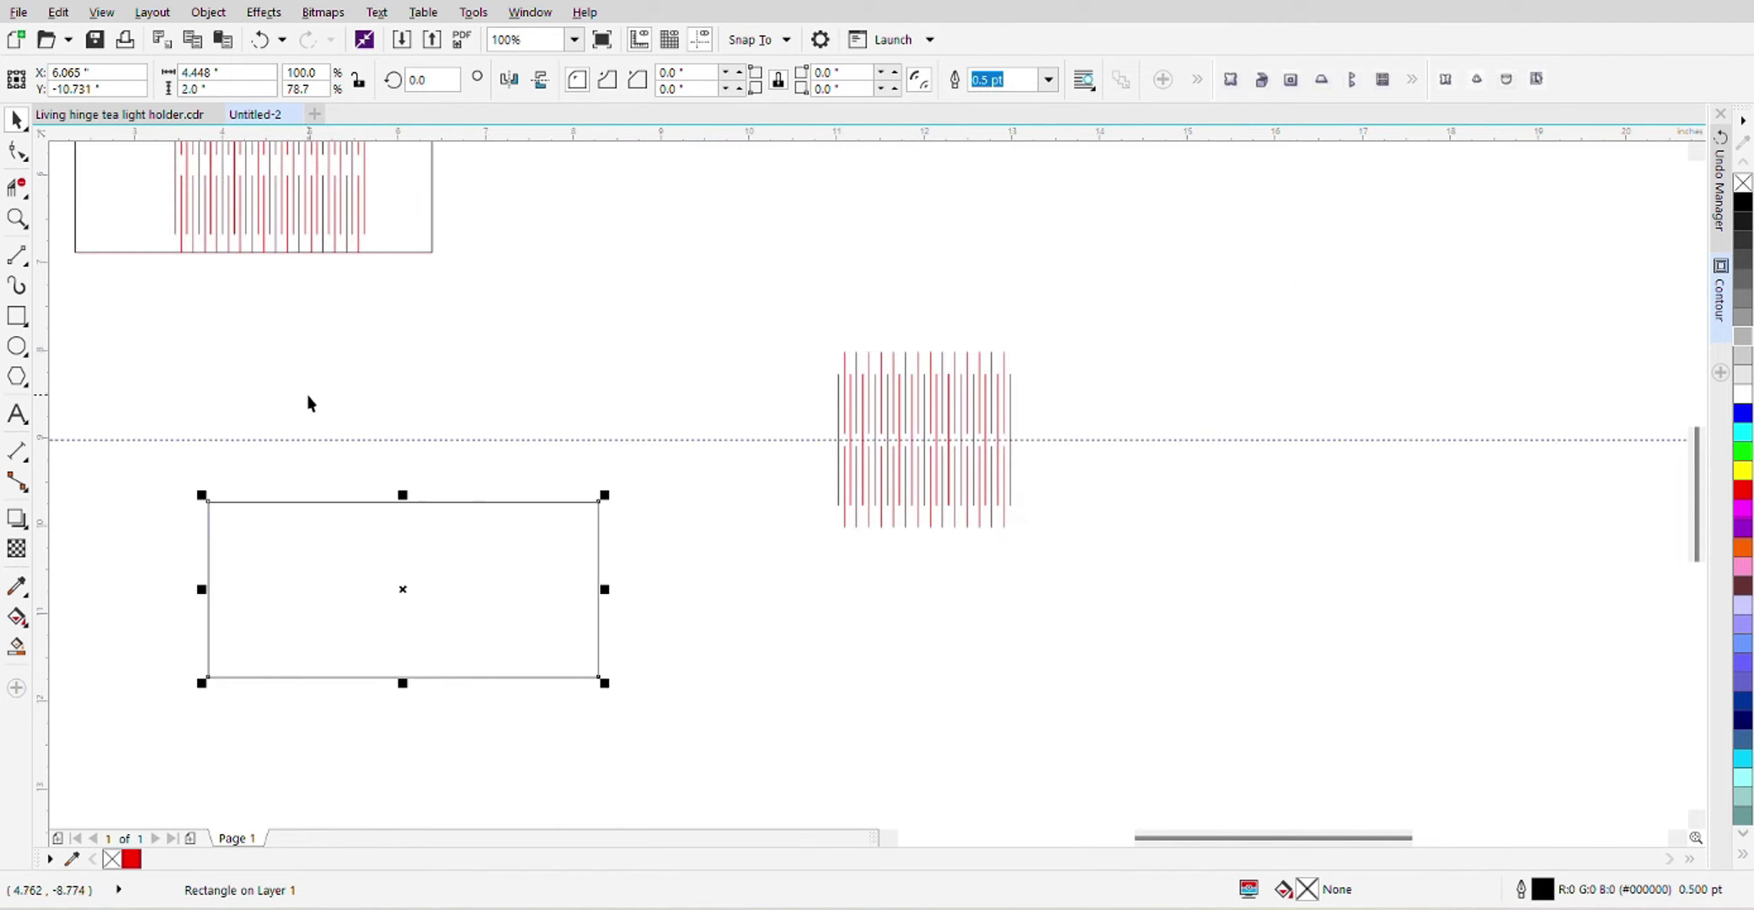
{"action": "left_click", "coordinate": [348, 352]}
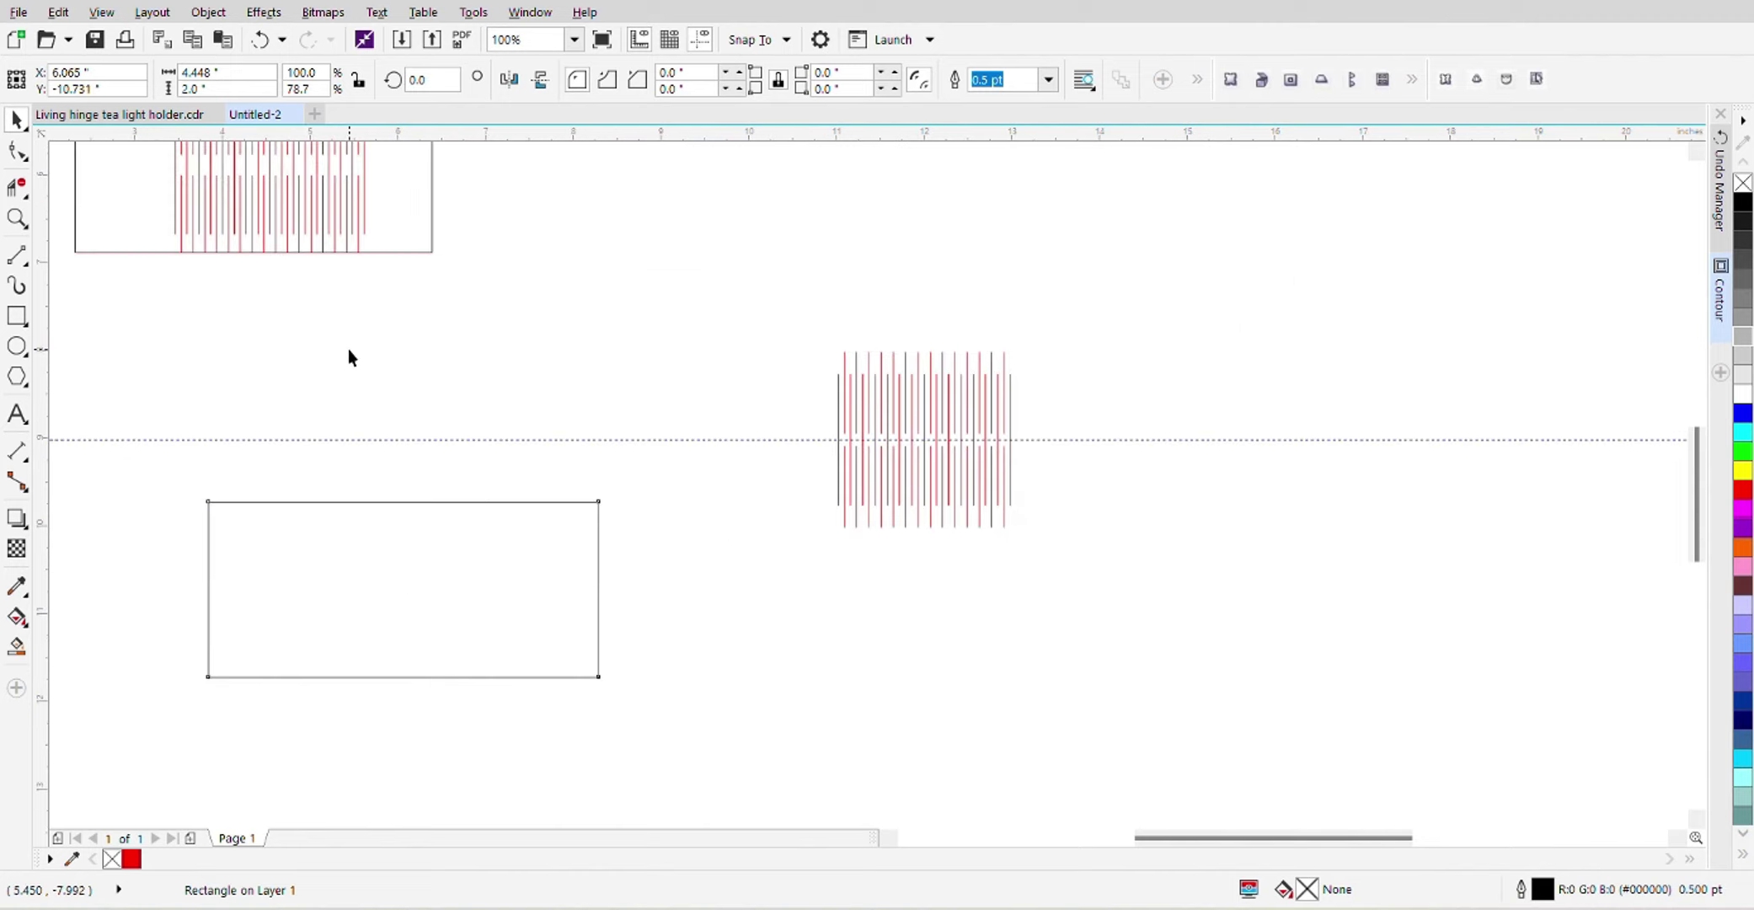
{"action": "left_click", "coordinate": [885, 404]}
{"action": "right_click", "coordinate": [889, 404]}
{"action": "left_click", "coordinate": [950, 582]}
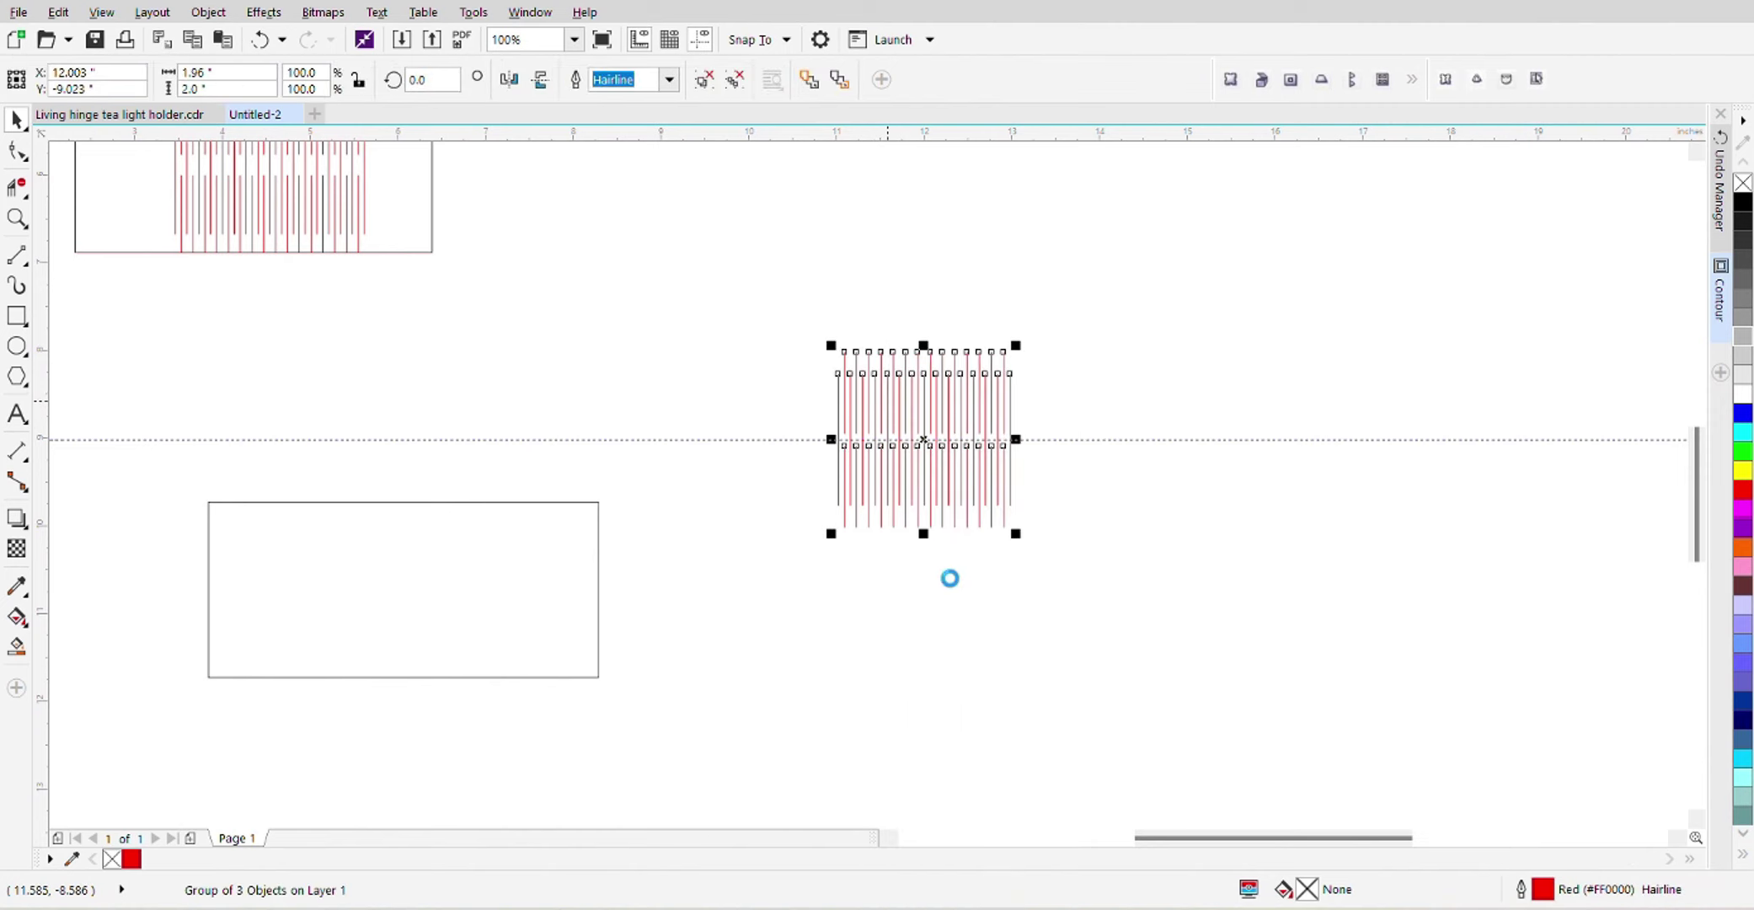
Paste the hinge group and place the copy directly right of the original
{"action": "right_click", "coordinate": [861, 599]}
{"action": "left_click", "coordinate": [910, 734]}
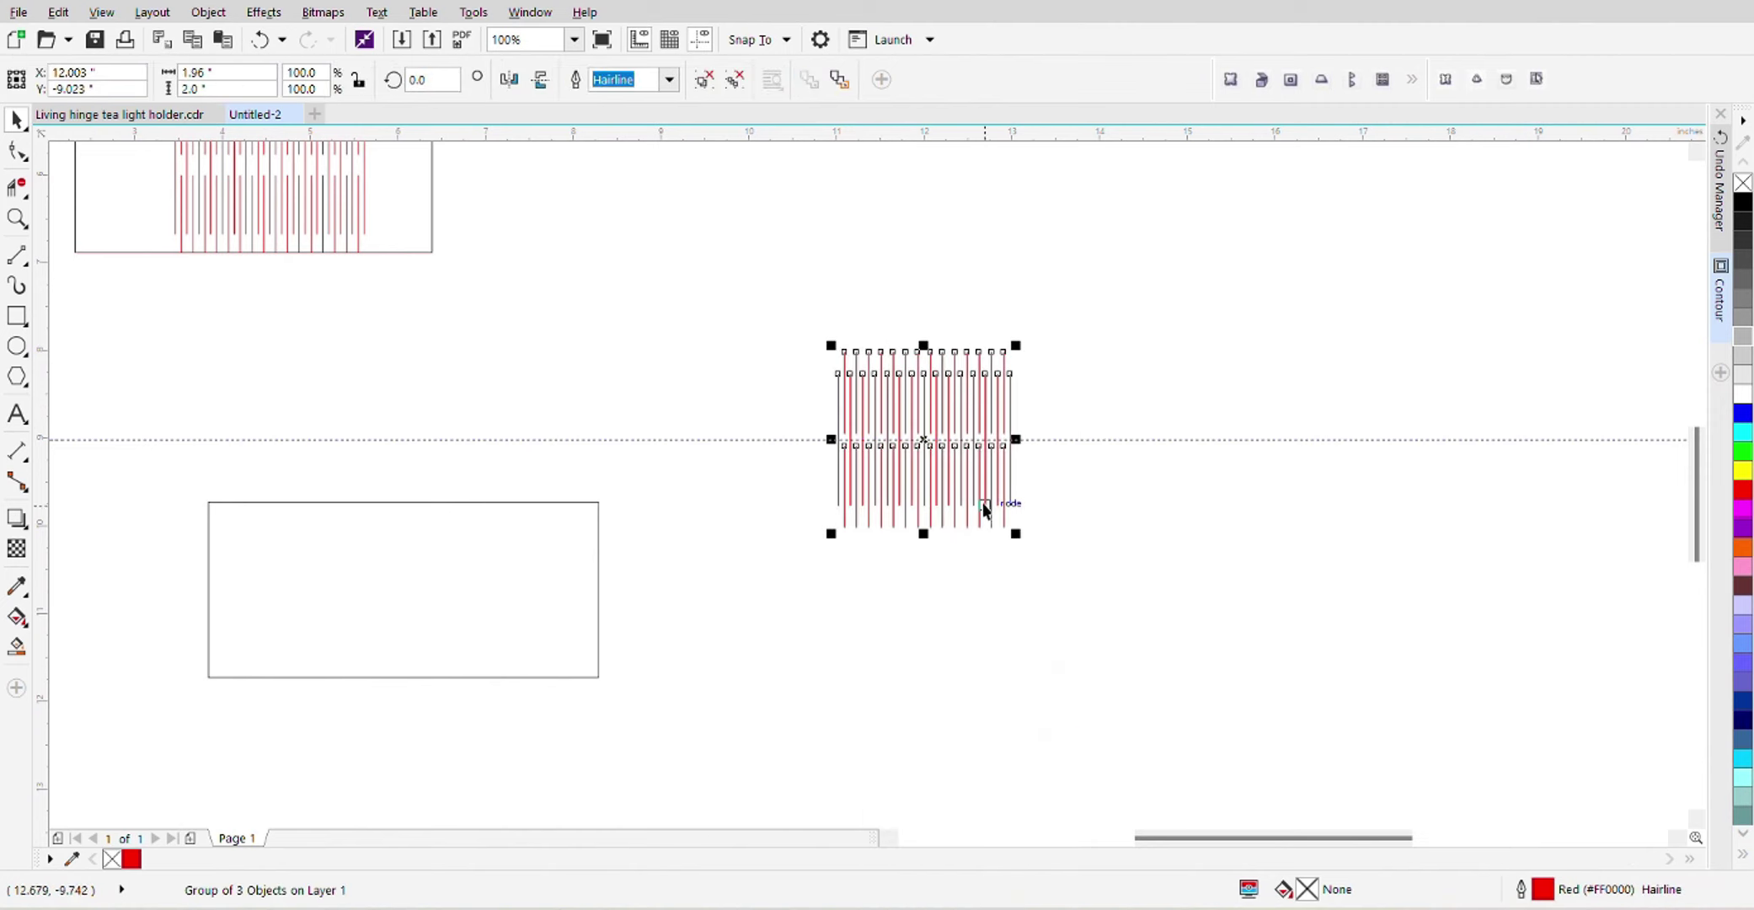
{"action": "scroll", "coordinate": [916, 454], "scroll_direction": "up", "scroll_amount": 3}
{"action": "left_click_drag", "start_coordinate": [859, 421], "coordinate": [1558, 336]}
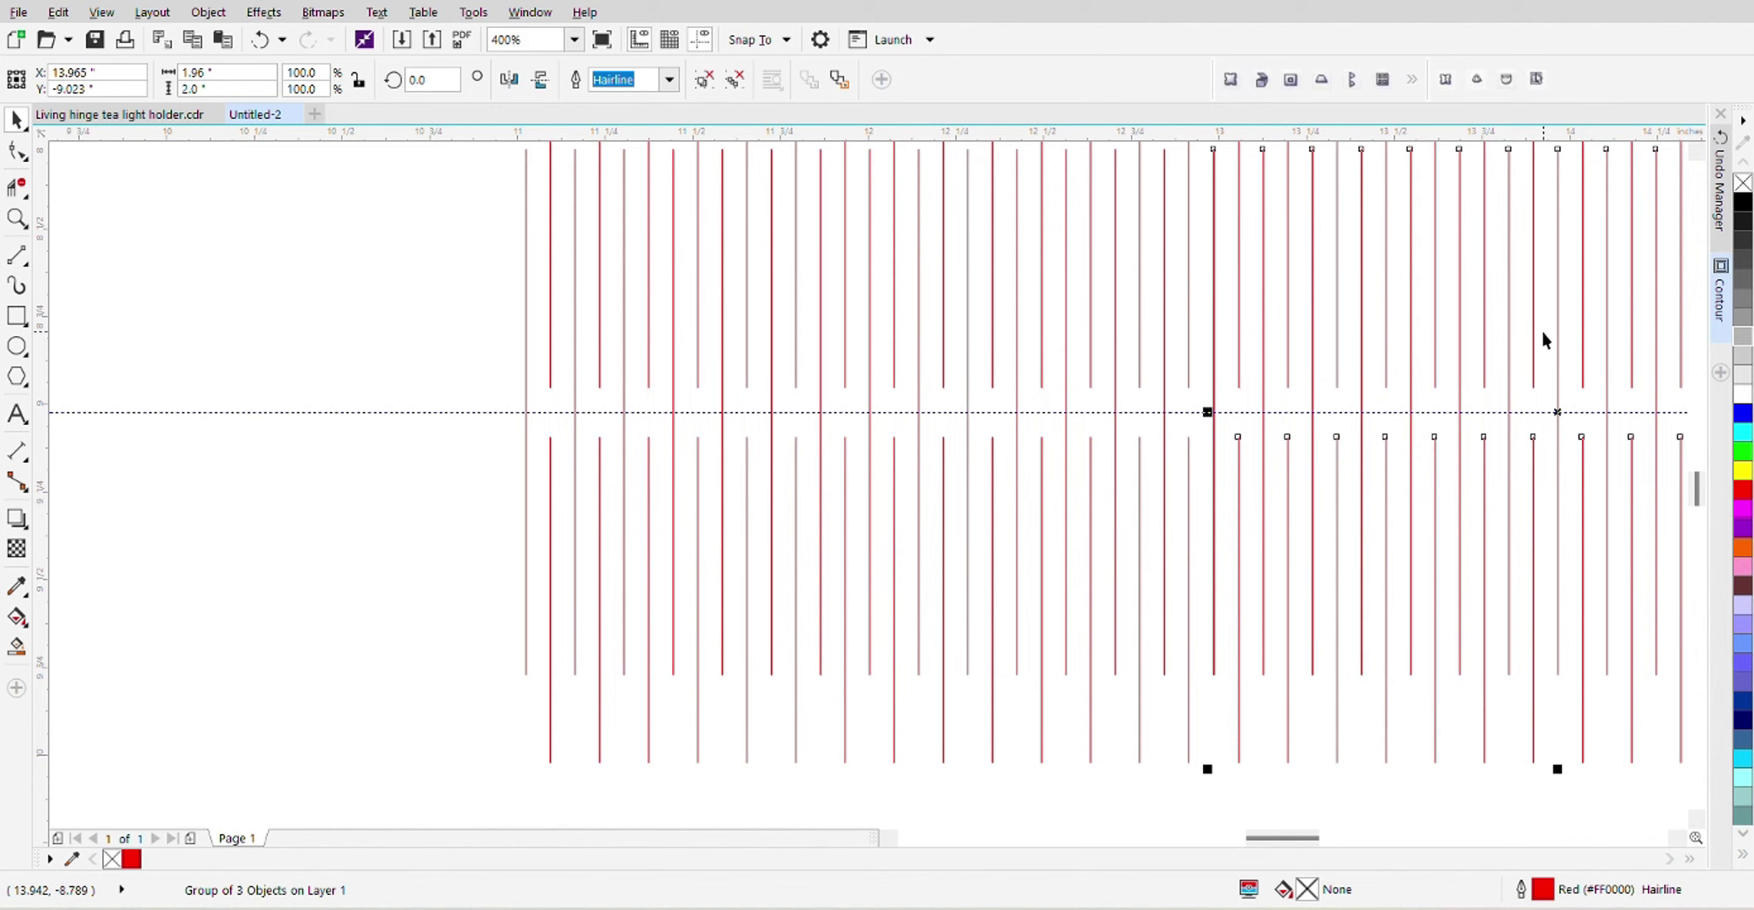
{"action": "scroll", "coordinate": [1223, 403], "scroll_direction": "down", "scroll_amount": 2}
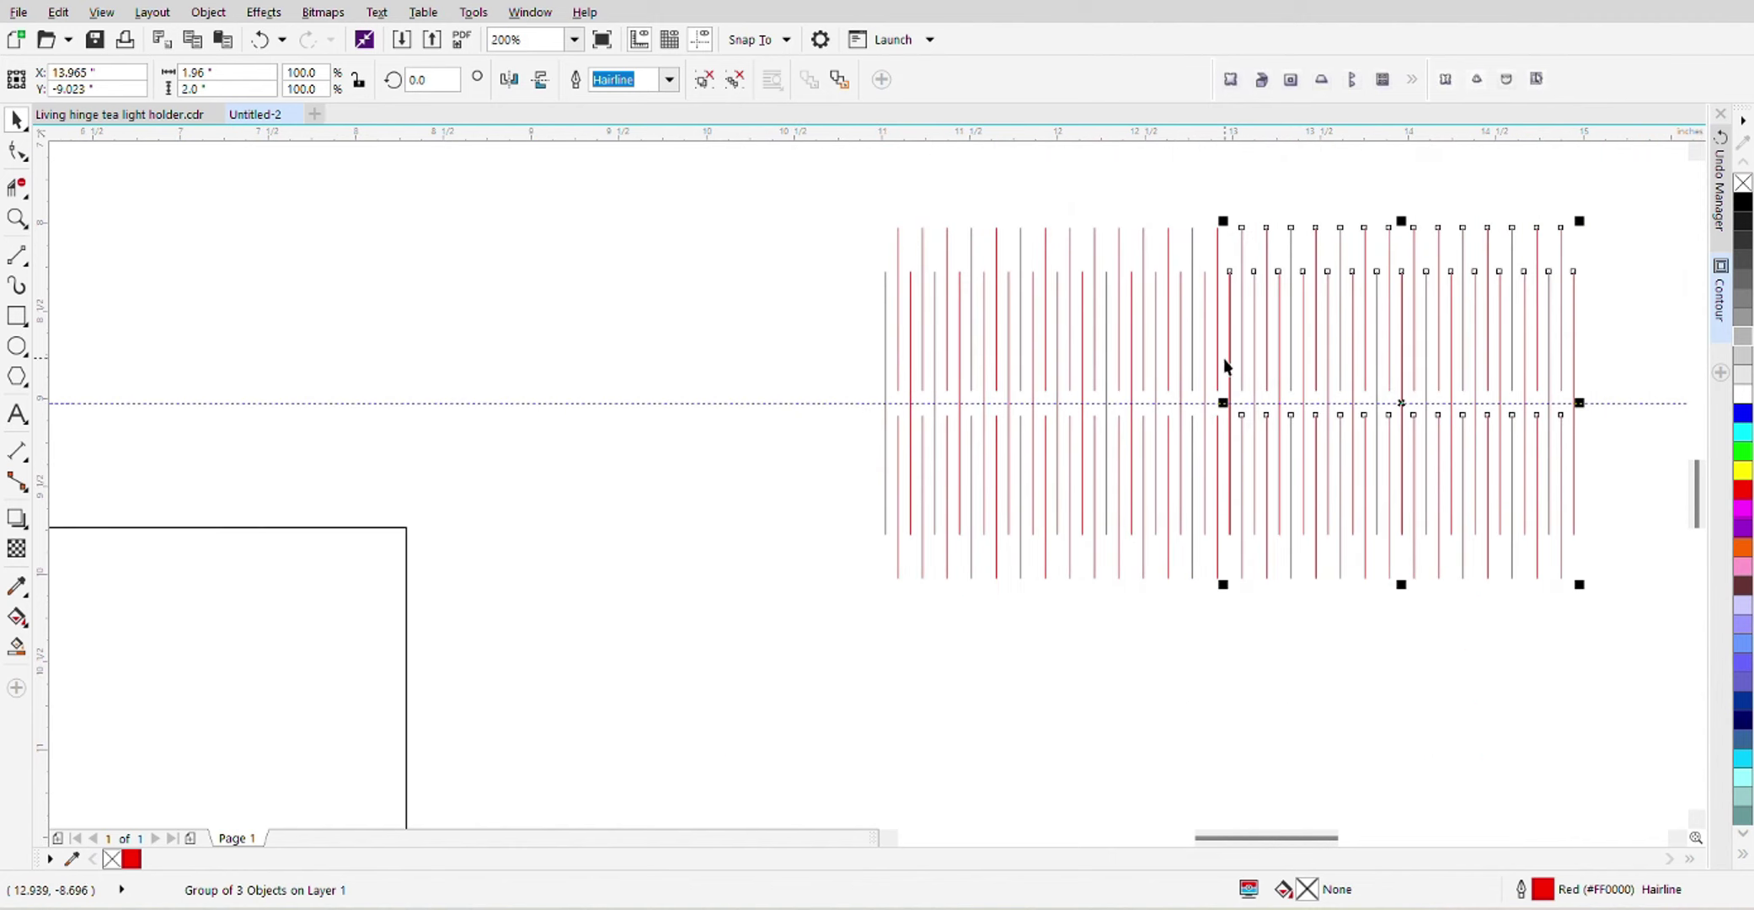
{"action": "scroll", "coordinate": [1226, 404], "scroll_direction": "up", "scroll_amount": 1}
{"action": "scroll", "coordinate": [1222, 403], "scroll_direction": "down", "scroll_amount": 2}
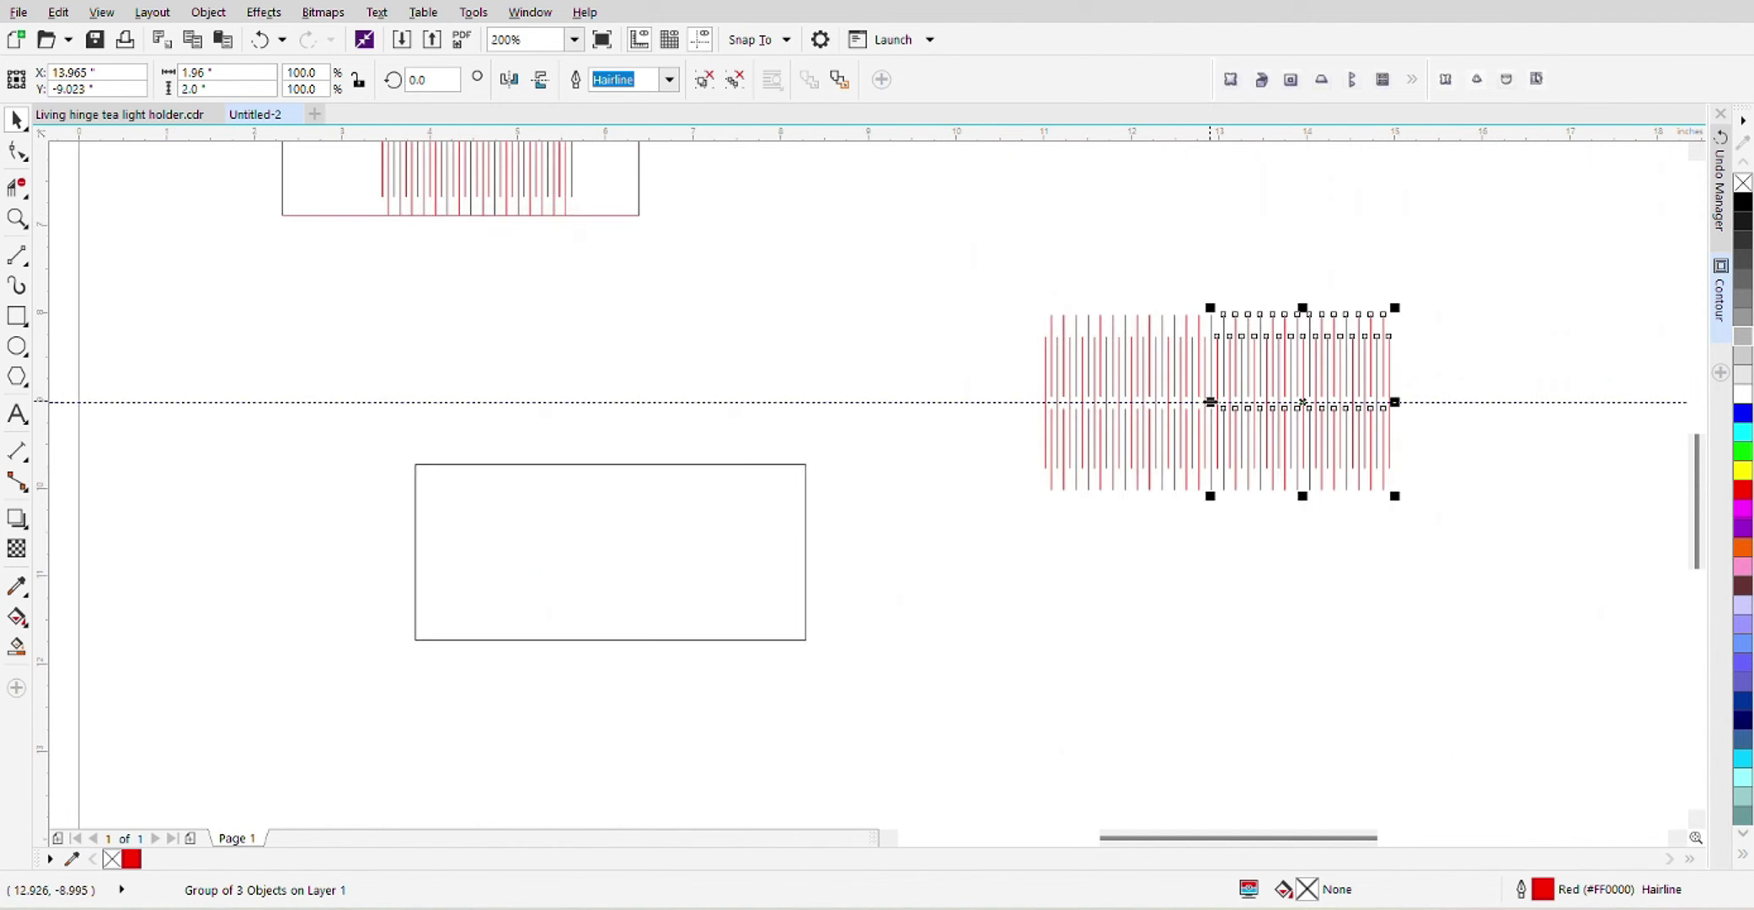
{"action": "scroll", "coordinate": [1226, 403], "scroll_direction": "up", "scroll_amount": 1}
{"action": "left_click", "coordinate": [757, 333]}
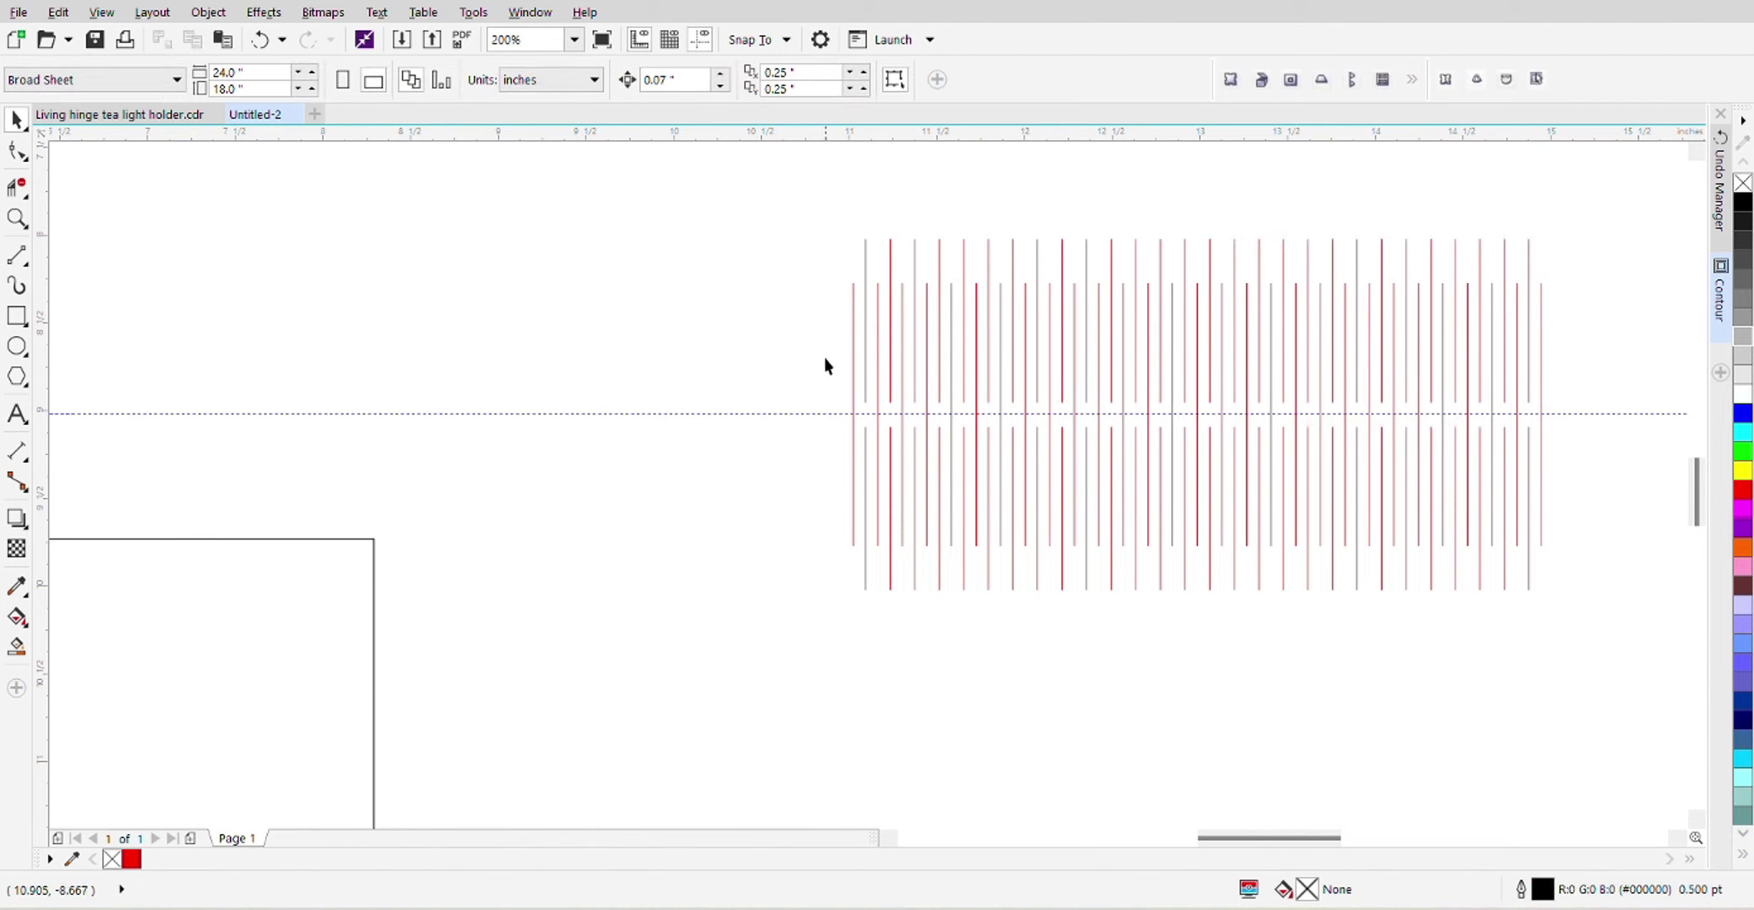
Paste another hinge group copy below the pattern's left half, forming an L shape
{"action": "scroll", "coordinate": [826, 365], "scroll_direction": "down", "scroll_amount": 1}
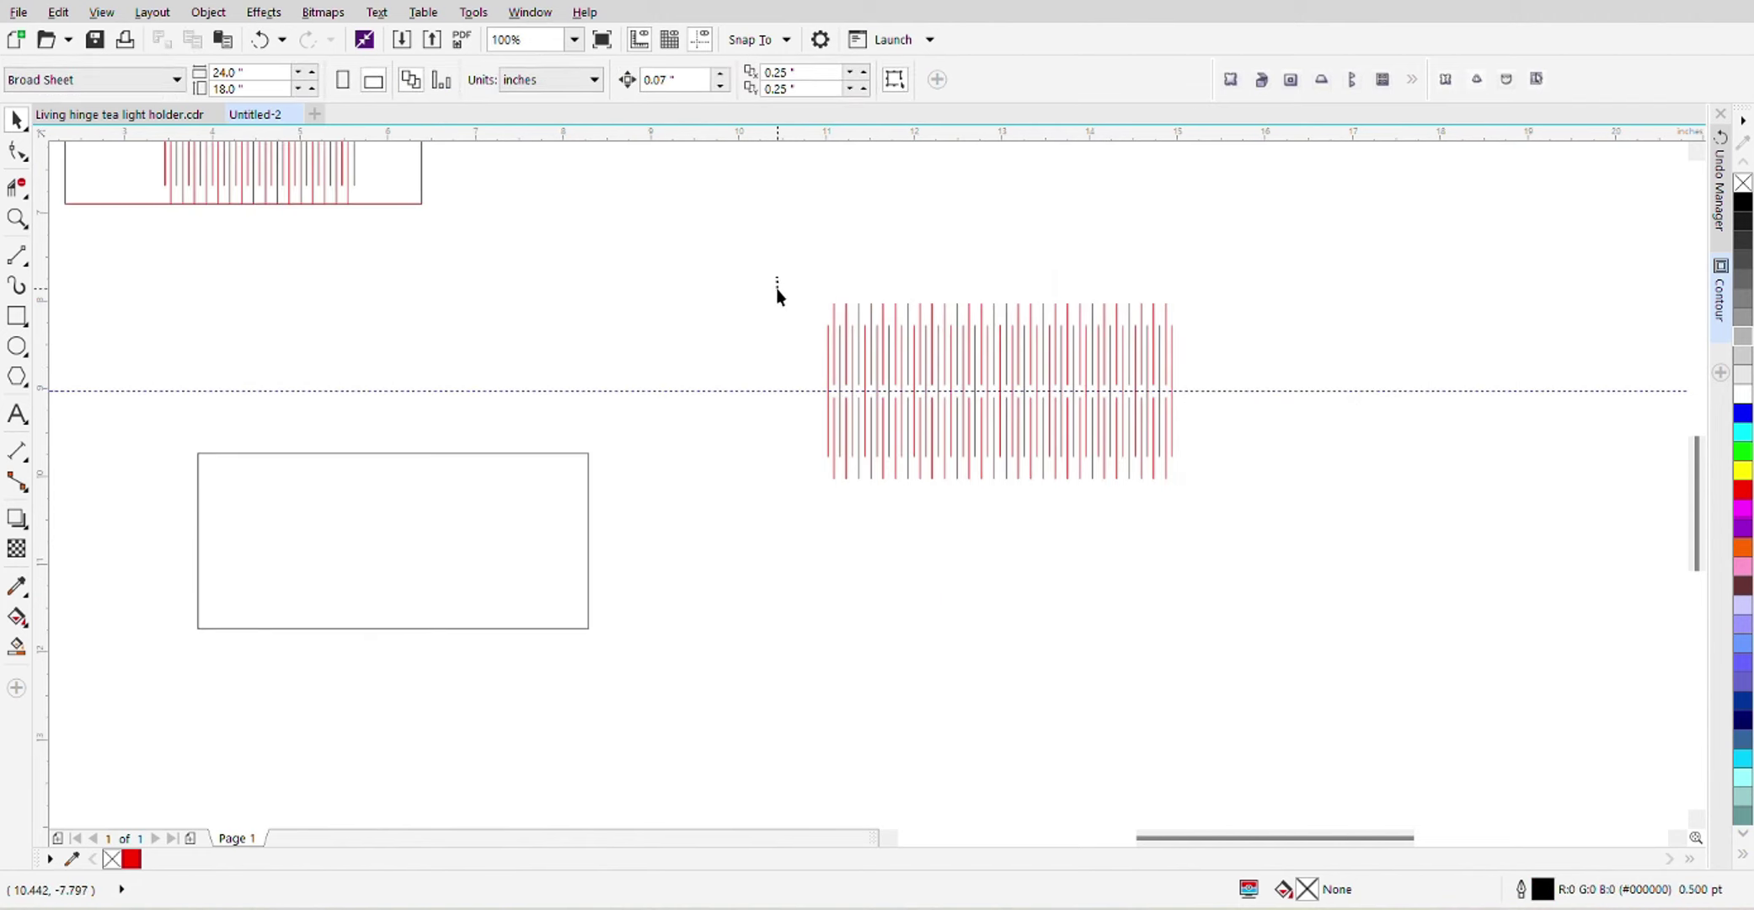
{"action": "right_click", "coordinate": [608, 252]}
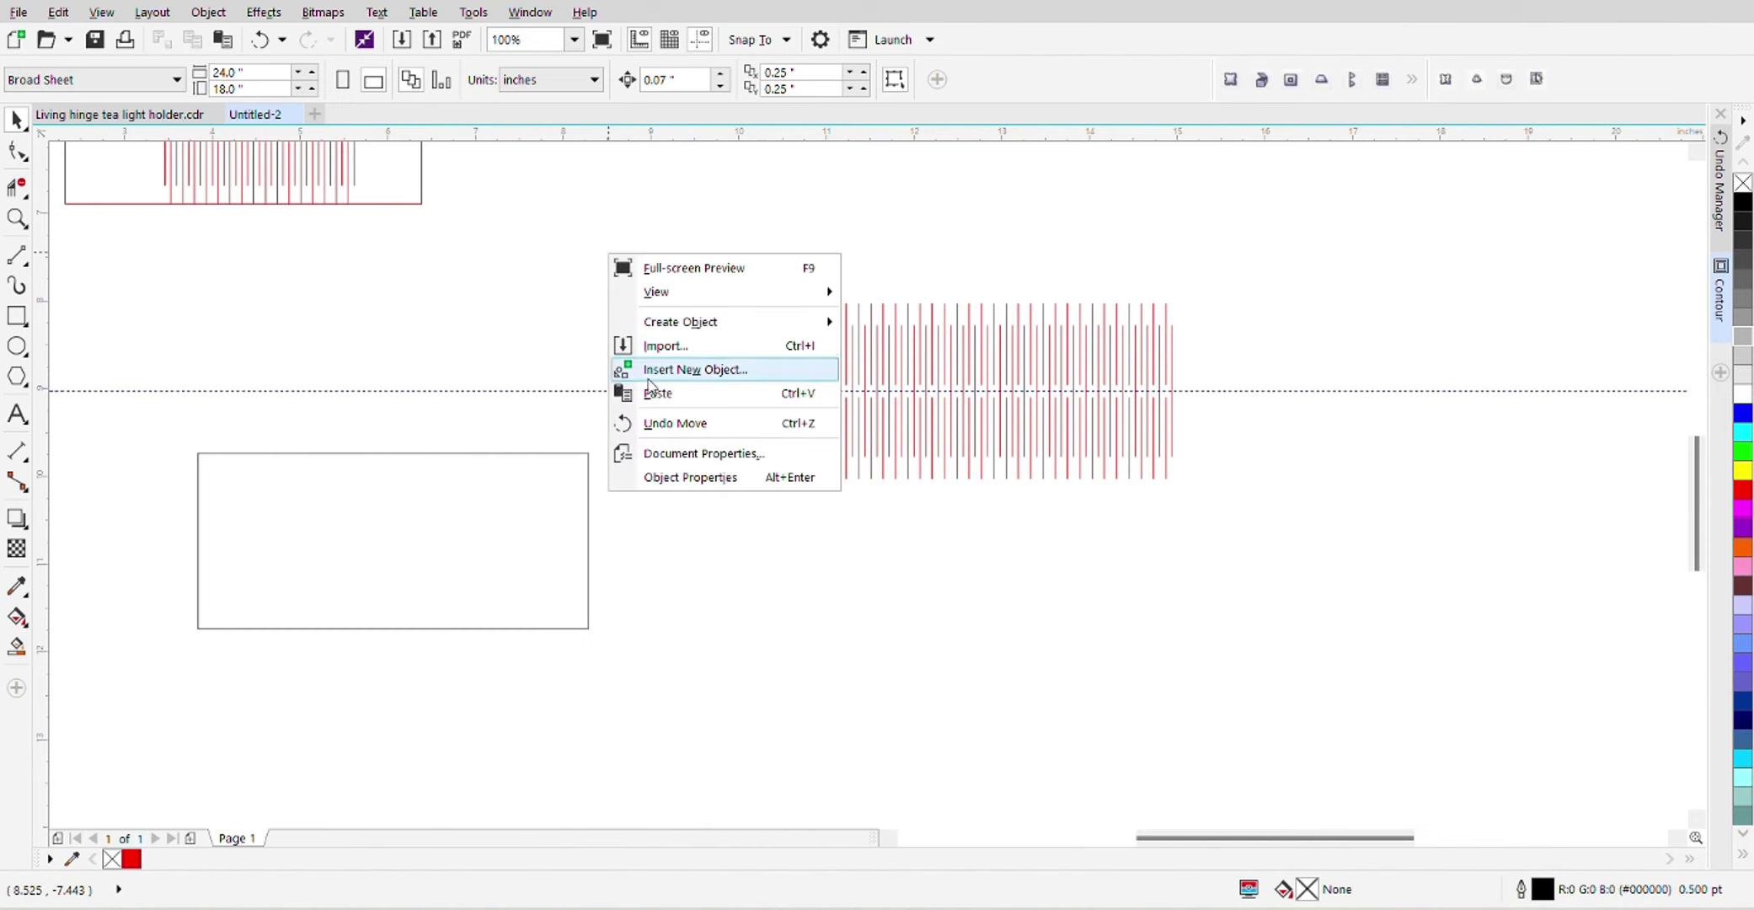
{"action": "left_click", "coordinate": [657, 392]}
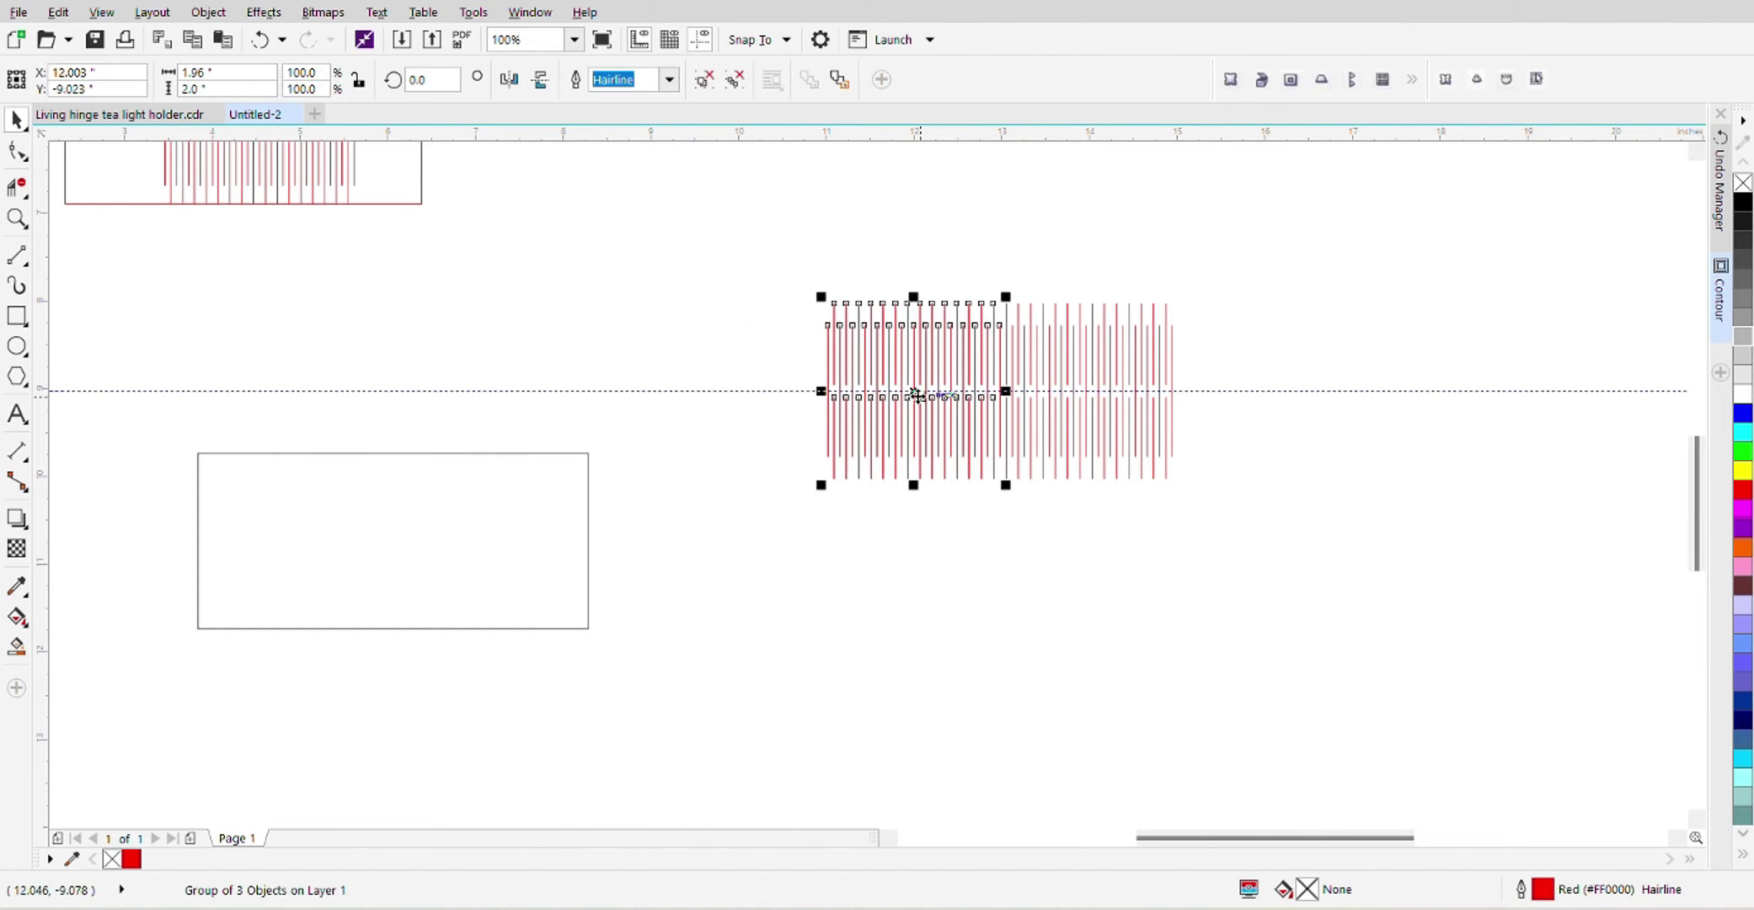
{"action": "left_click_drag", "start_coordinate": [911, 387], "coordinate": [914, 534]}
{"action": "scroll", "coordinate": [916, 516], "scroll_direction": "up", "scroll_amount": 4}
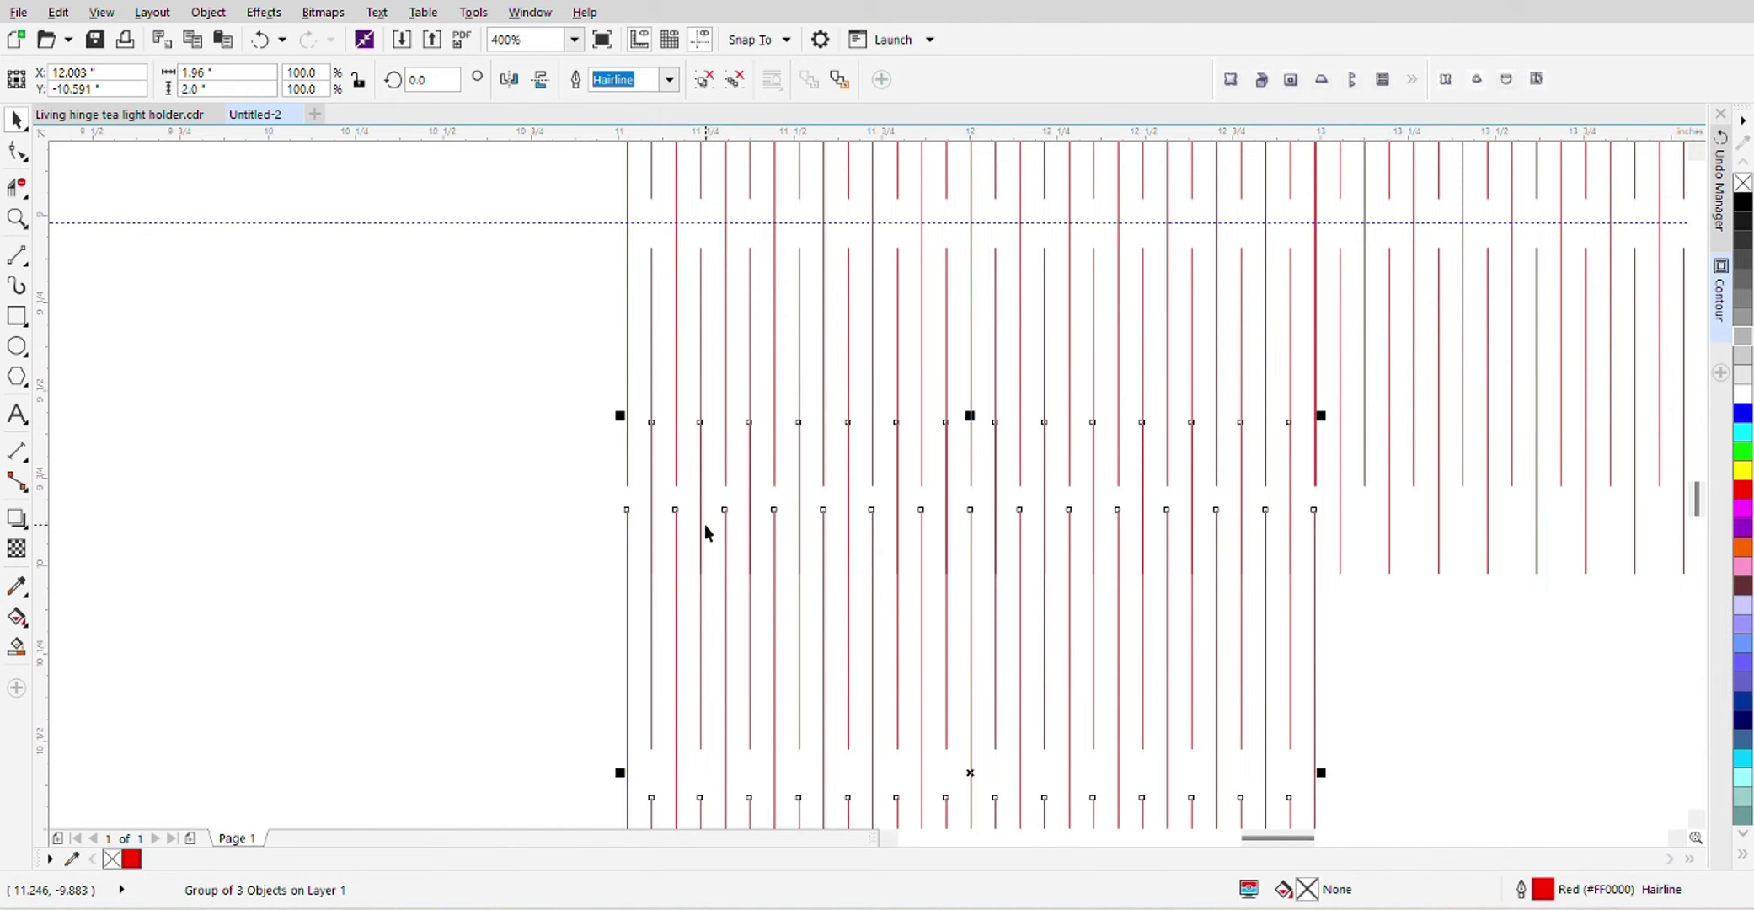
{"action": "scroll", "coordinate": [706, 533], "scroll_direction": "down", "scroll_amount": 2}
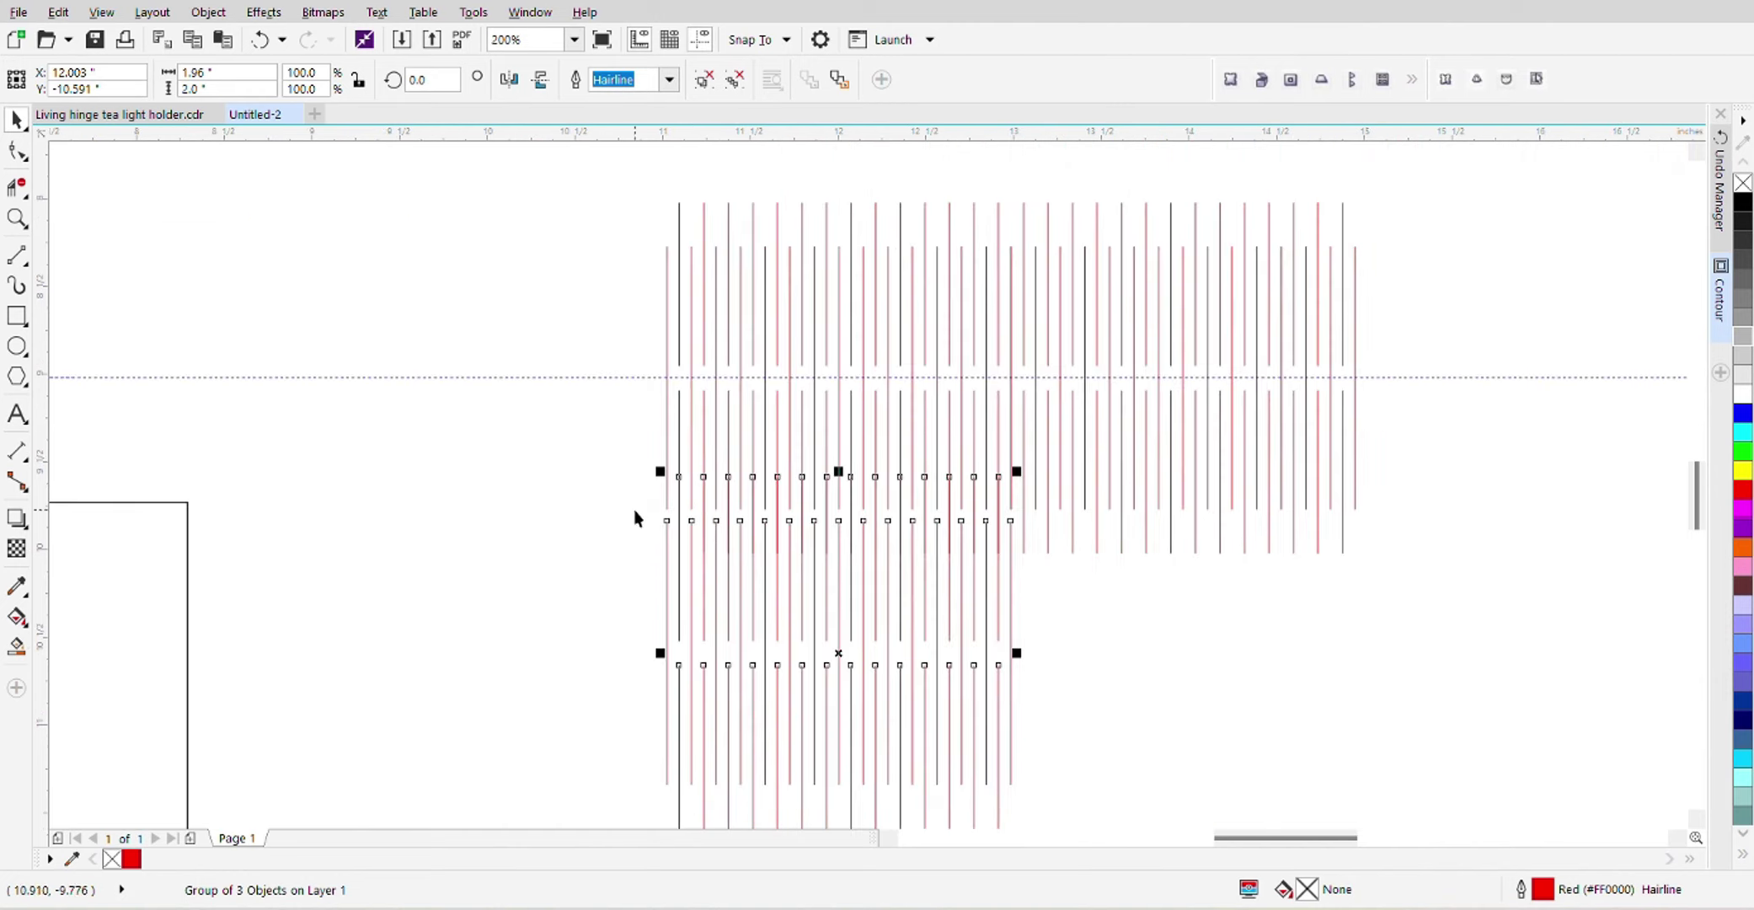
{"action": "left_click", "coordinate": [540, 504]}
{"action": "scroll", "coordinate": [824, 442], "scroll_direction": "down", "scroll_amount": 2}
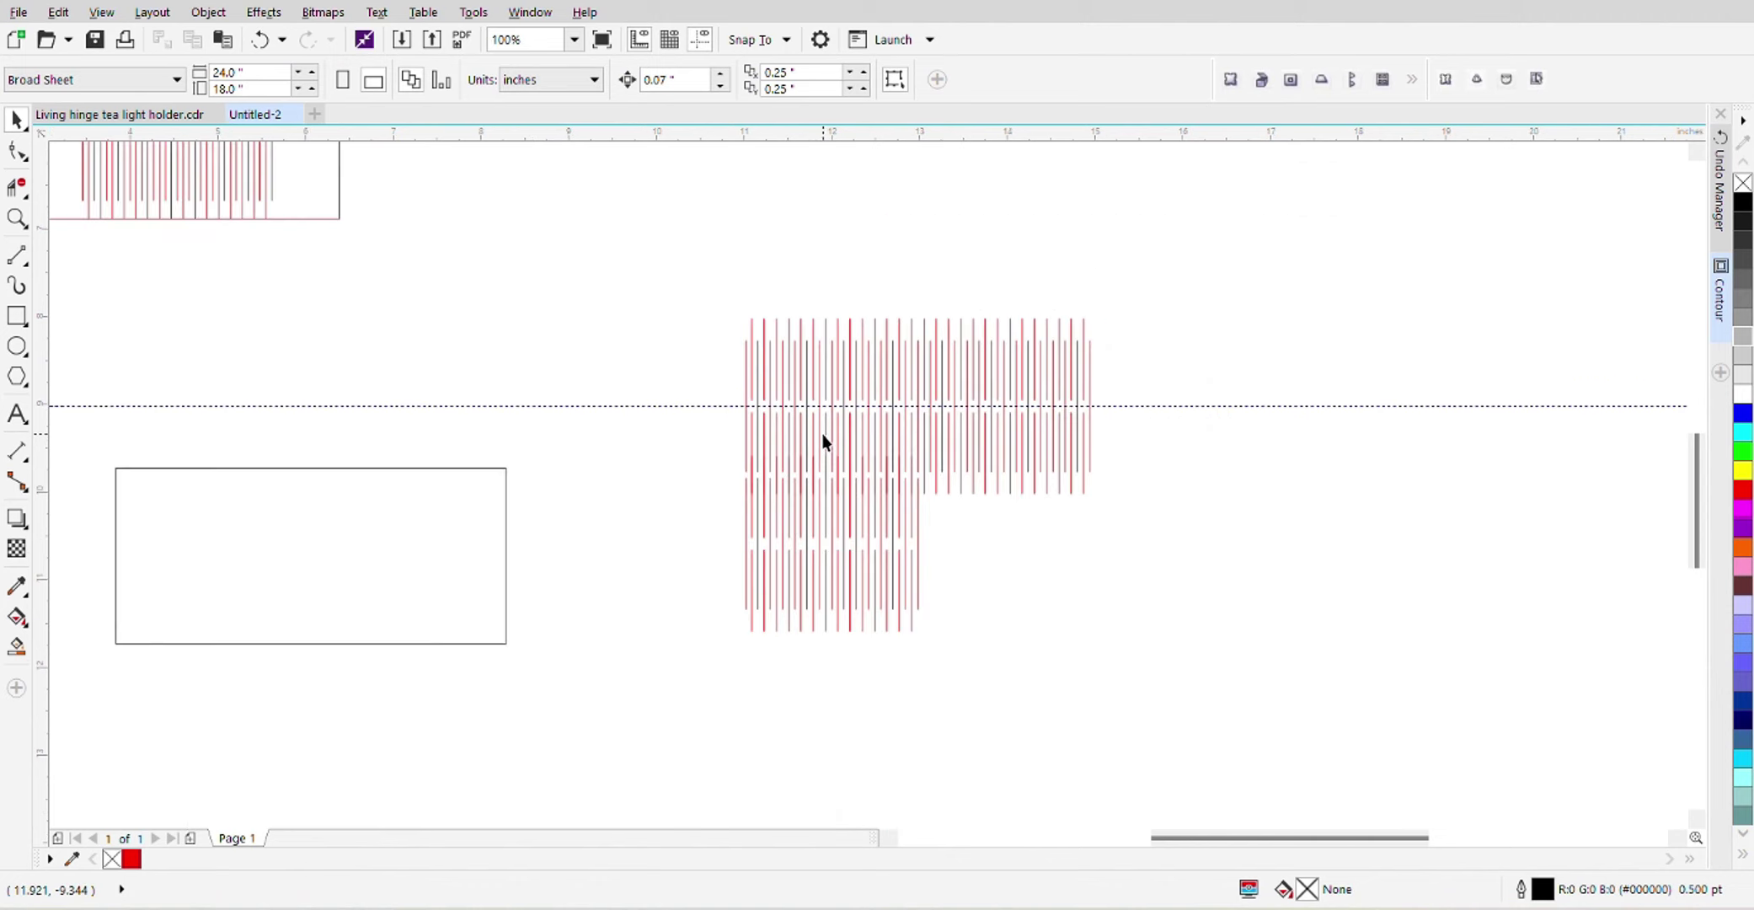
{"action": "scroll", "coordinate": [824, 455], "scroll_direction": "down", "scroll_amount": 2}
{"action": "scroll", "coordinate": [855, 418], "scroll_direction": "up", "scroll_amount": 2}
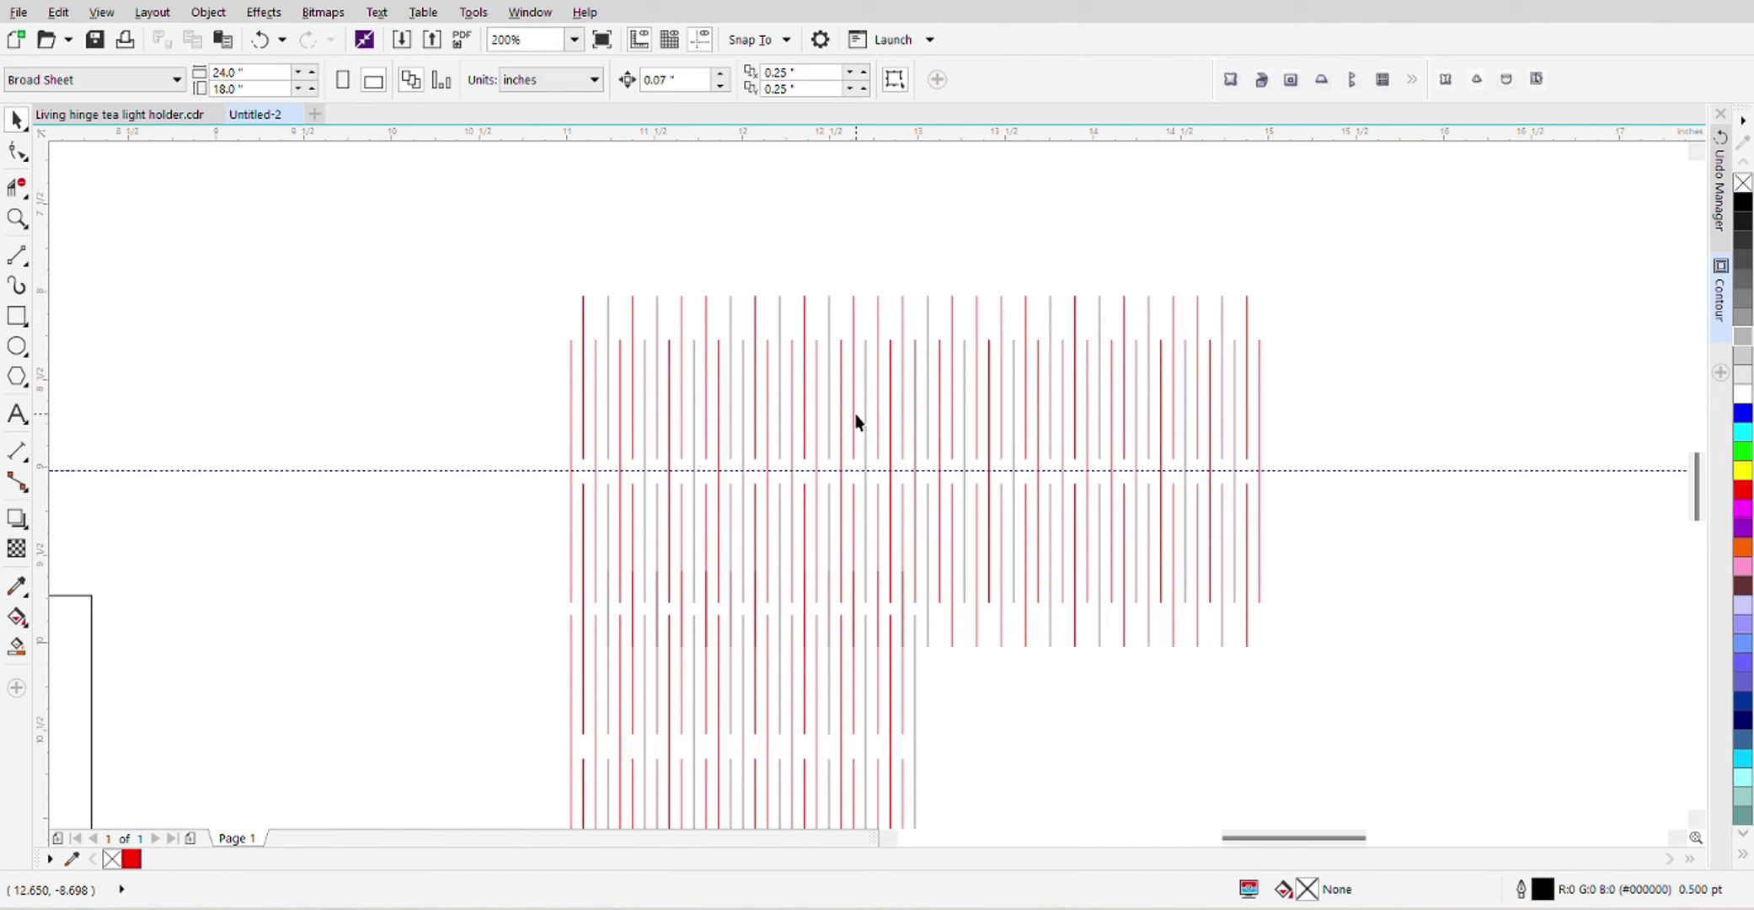
{"action": "scroll", "coordinate": [856, 422], "scroll_direction": "down", "scroll_amount": 2}
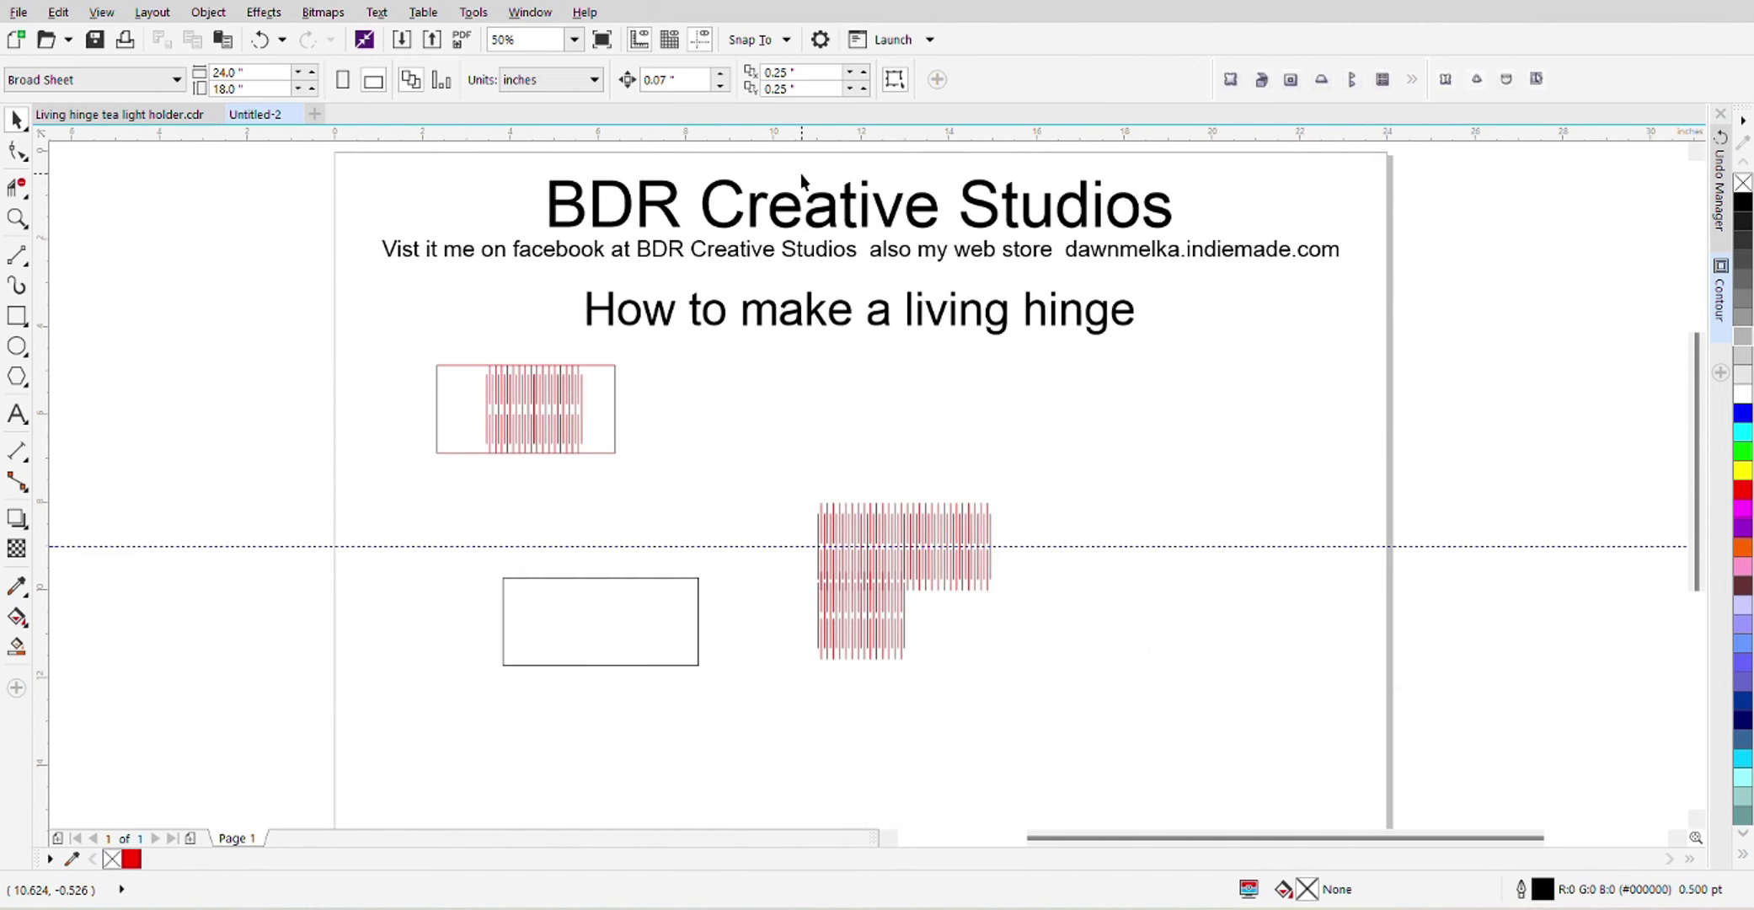